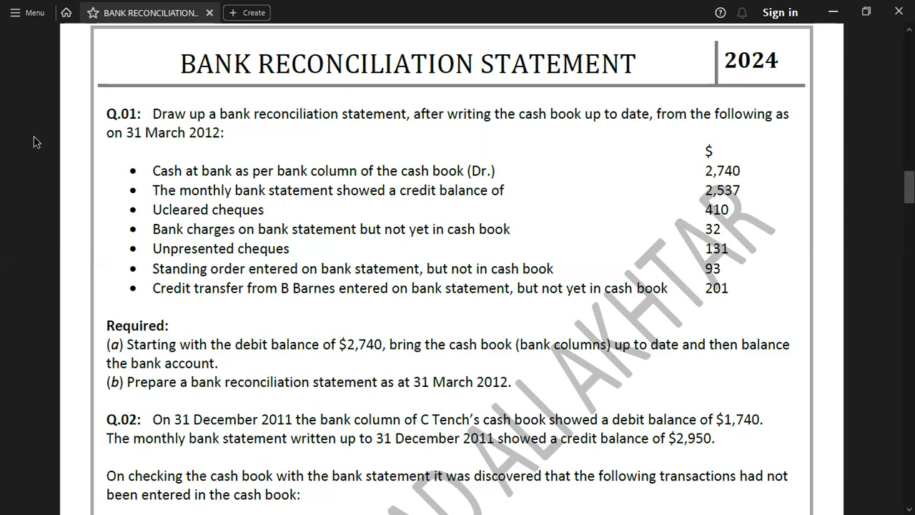
# - Switch to the BRS workbook in Excel and add a new blank worksheet
pyautogui.hotkey('alt', 'Tab')
pyautogui.hotkey('alt', 'Tab')
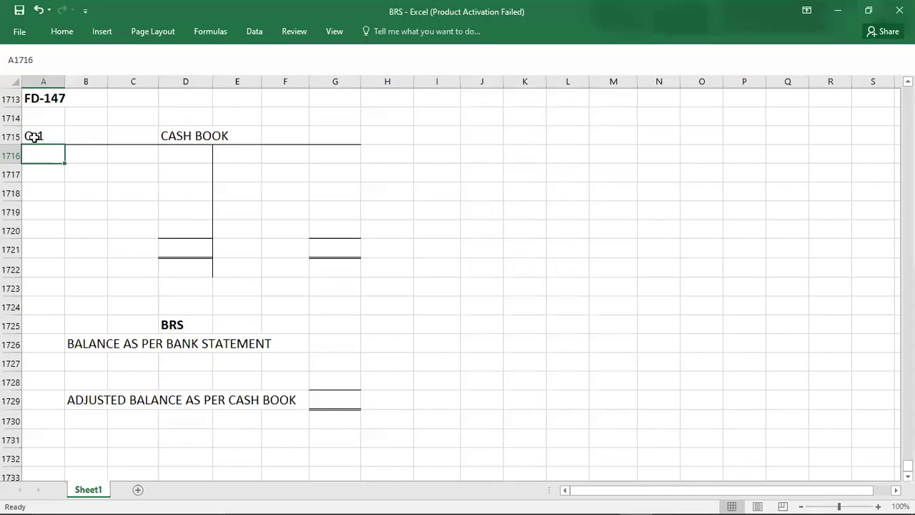
pyautogui.click(137, 490)
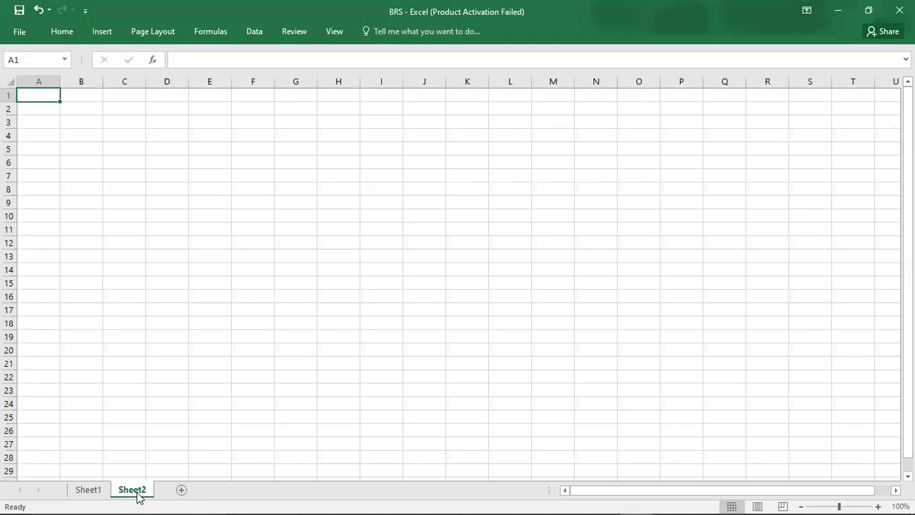
# - Set the font size of all cells in the new worksheet to 16
pyautogui.hotkey('ctrl', 'a')
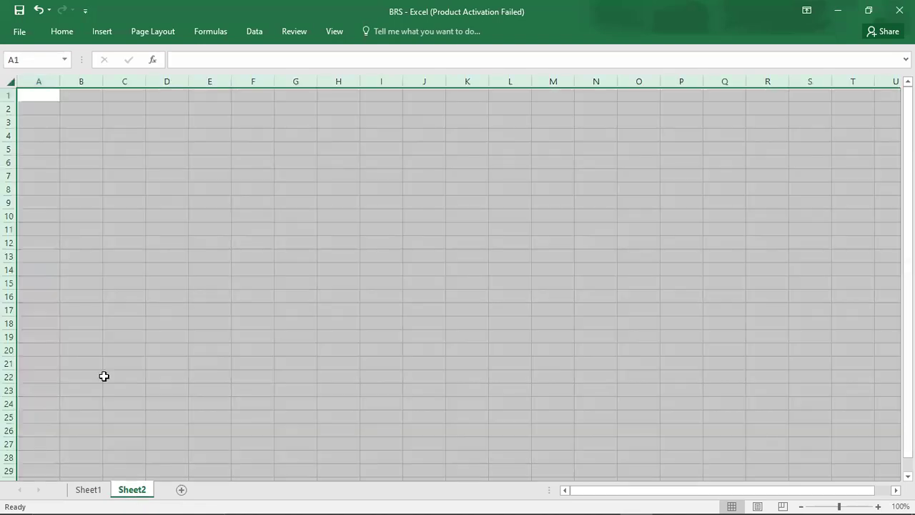
pyautogui.click(69, 33)
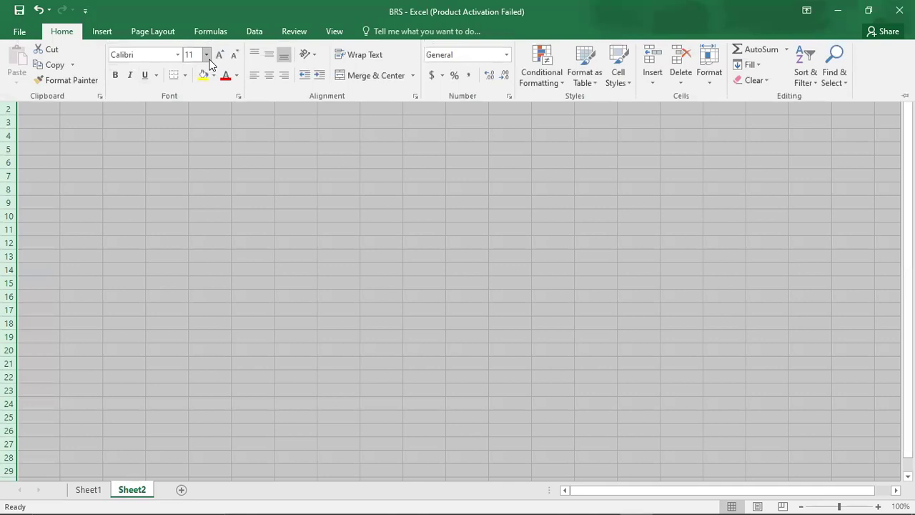
pyautogui.click(206, 55)
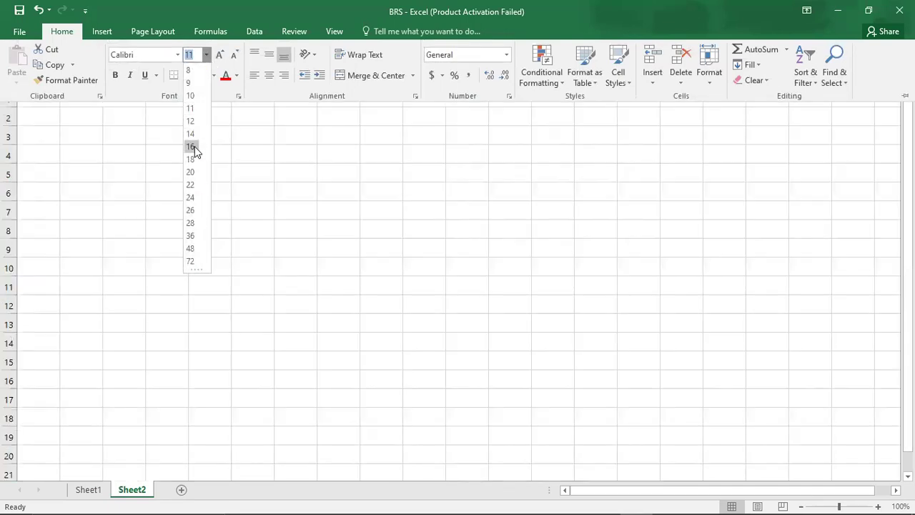
pyautogui.click(194, 147)
# - Enter the heading SHIBOMB COURIER in cell B3
pyautogui.click(88, 136)
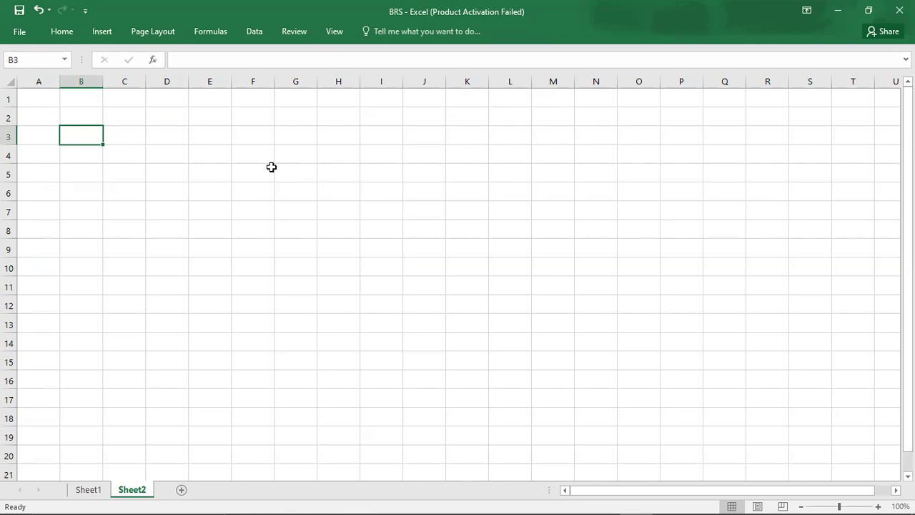
pyautogui.write('V')
pyautogui.press('BackSpace')
pyautogui.write('SHIBOMB')
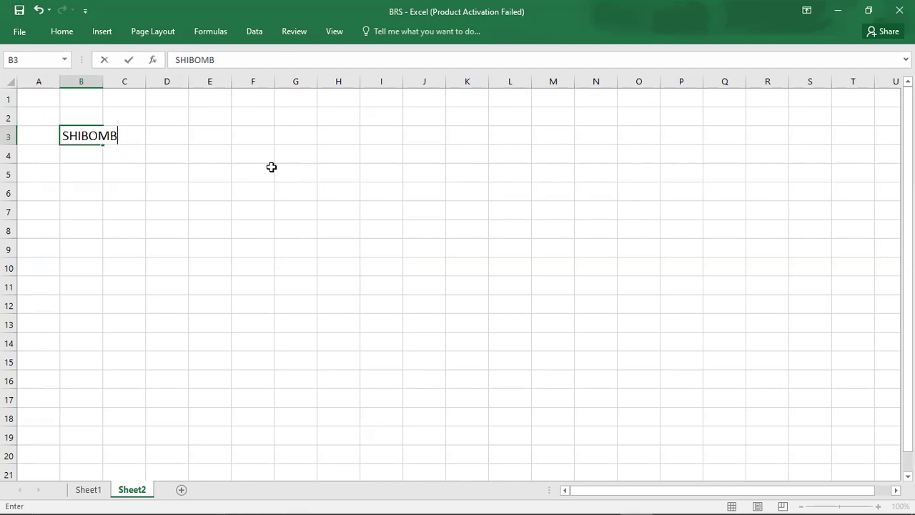
pyautogui.write(' COURIER')
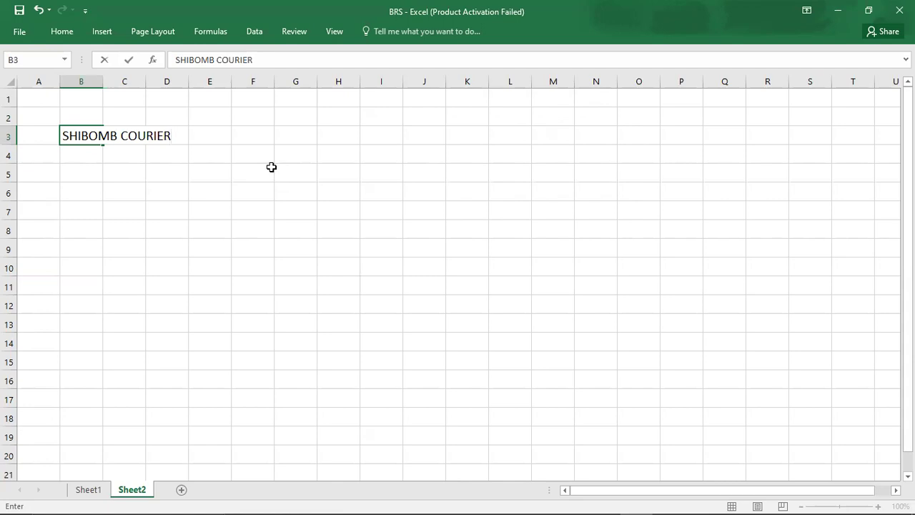
# - Enter the heading MEEZAN BANK in cell I3
pyautogui.click(396, 136)
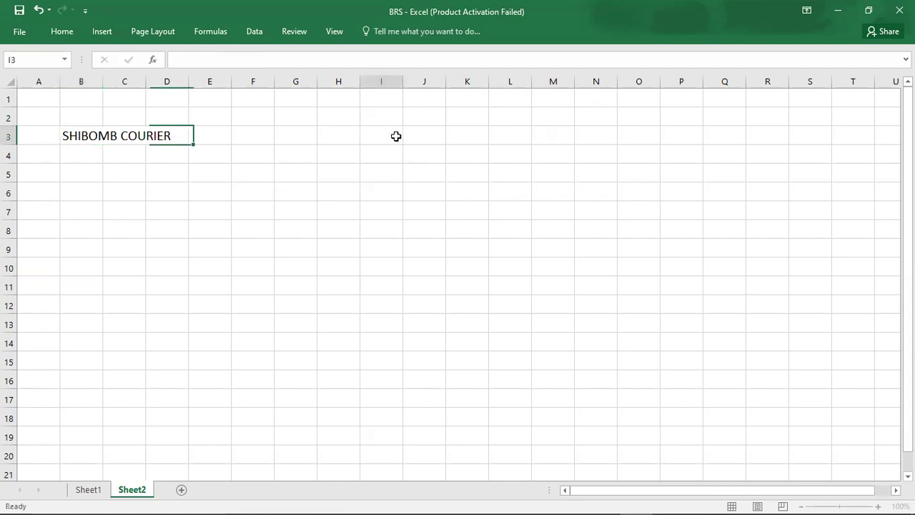
pyautogui.moveTo(396, 136); pyautogui.dragTo(380, 235)
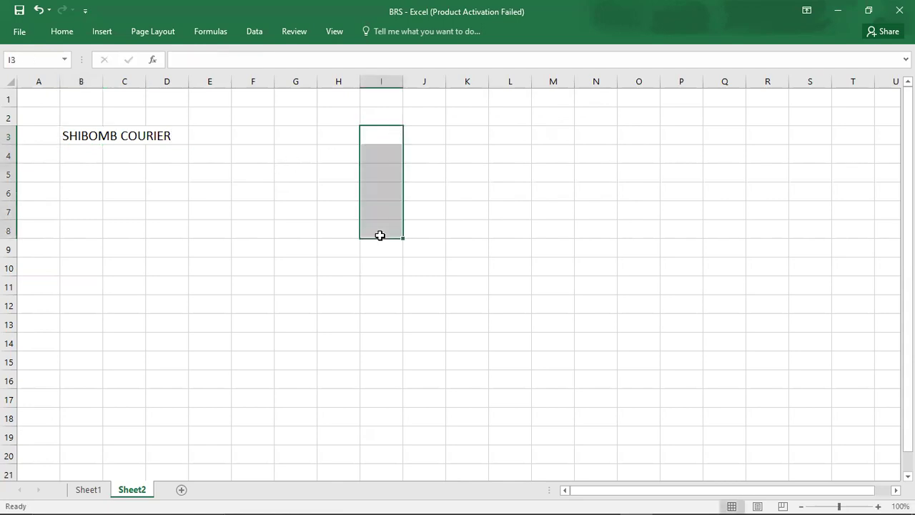
pyautogui.click(380, 131)
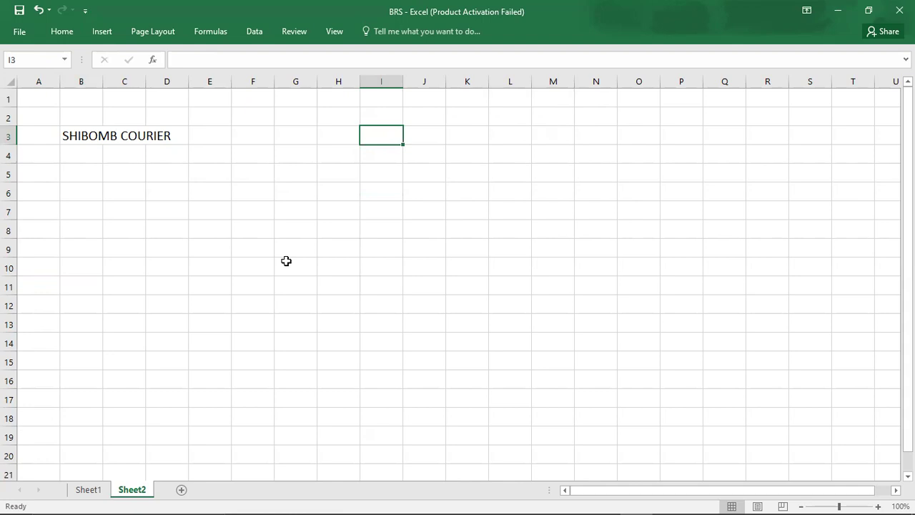
pyautogui.write('ME')
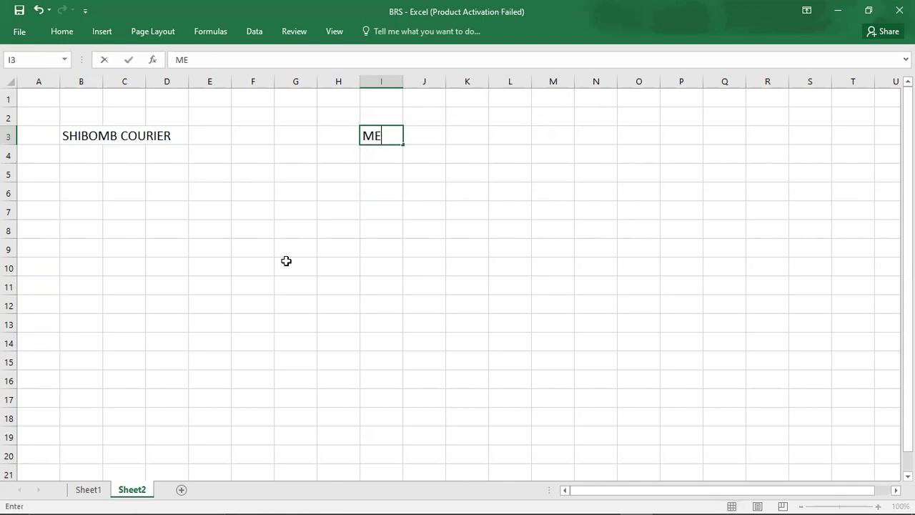
pyautogui.write('EZAN BANK')
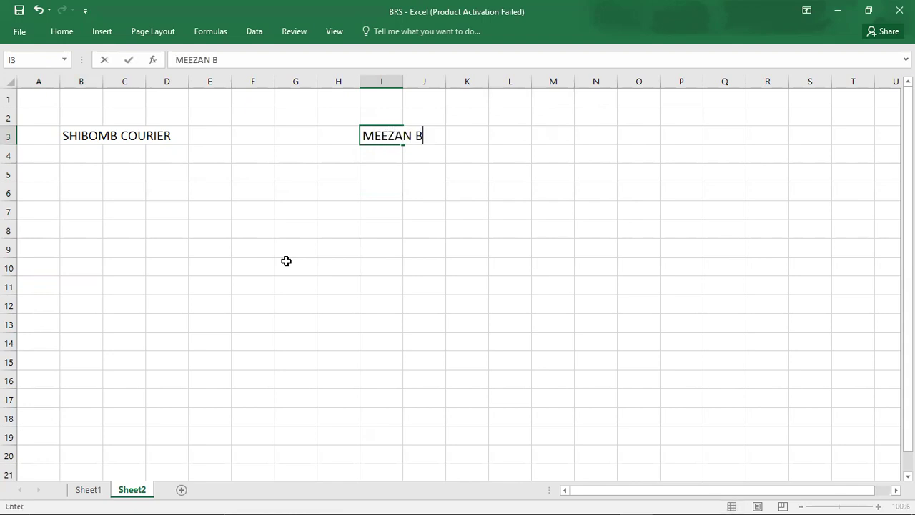
# - Replace the company heading in cell B3 with ABC COURIER
pyautogui.click(69, 135)
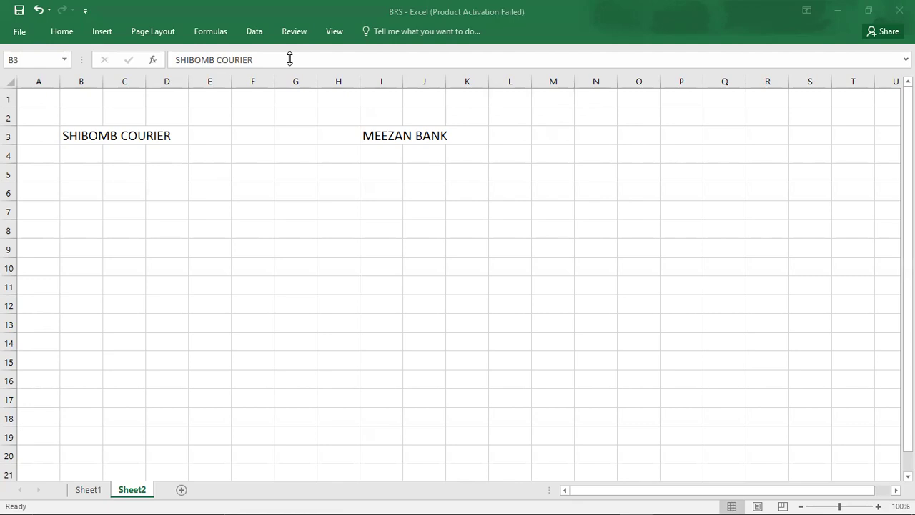
pyautogui.click(77, 138)
pyautogui.write('ABC COU')
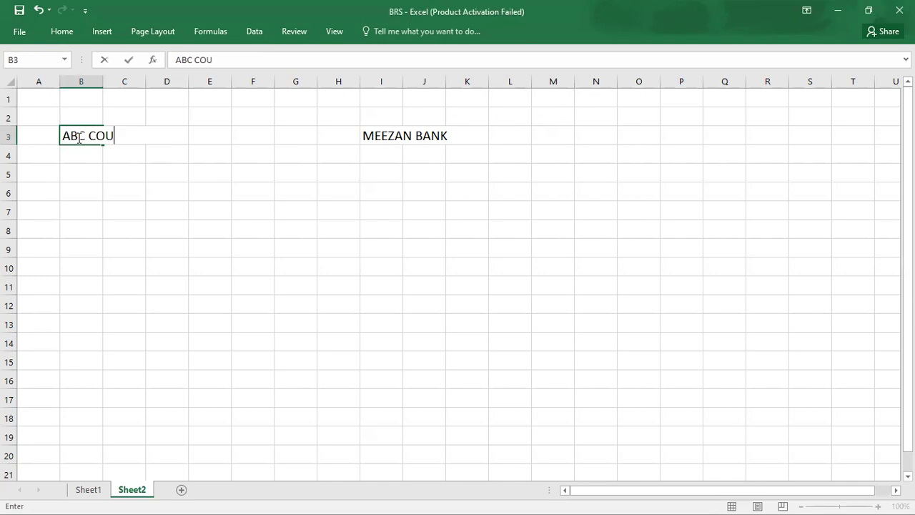
pyautogui.press('BackSpace')
pyautogui.write('URIER')
pyautogui.press('Return')
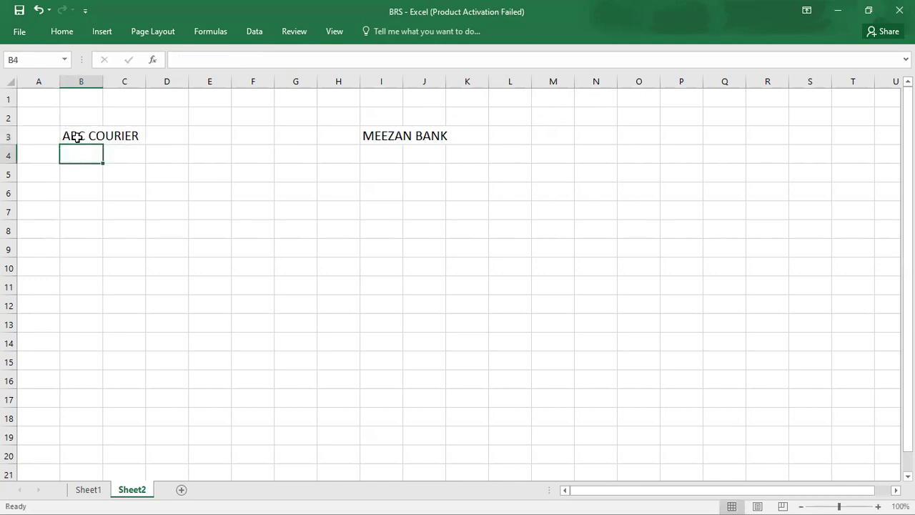
# - Make the headings ABC COURIER in B3 and MEEZAN BANK in I3 bold
pyautogui.click(85, 177)
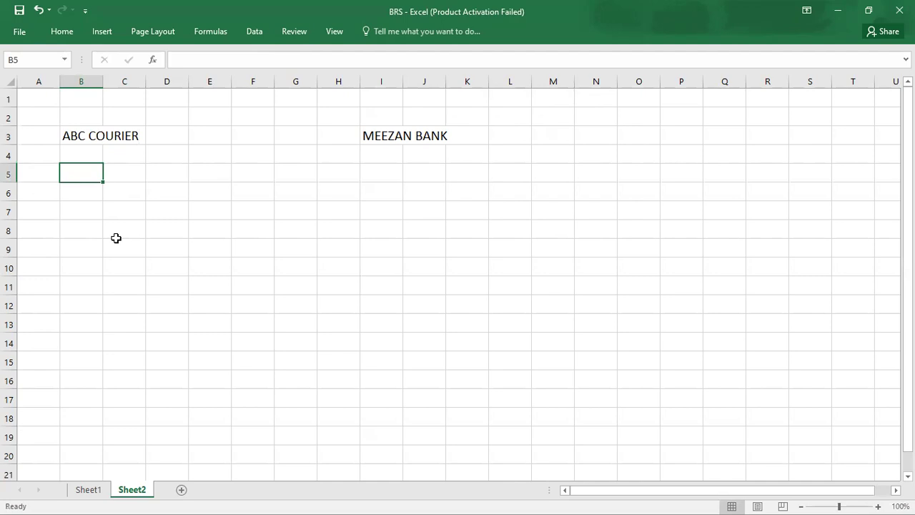
pyautogui.press('Up')
pyautogui.press('Up')
pyautogui.hotkey('ctrl', 'b')
pyautogui.press('Right')
pyautogui.press('Right')
pyautogui.press('Right')
pyautogui.press('Right')
pyautogui.press('Right')
pyautogui.press('Right')
pyautogui.press('Right')
pyautogui.hotkey('ctrl', 'b')
# - Under ABC COURIER, enter the journal accounts BANK in B5 and CASH in C6
pyautogui.press('Left')
pyautogui.press('Left')
pyautogui.press('Left')
pyautogui.press('Left')
pyautogui.press('Left')
pyautogui.press('Left')
pyautogui.press('Down')
pyautogui.press('Left')
pyautogui.press('Down')
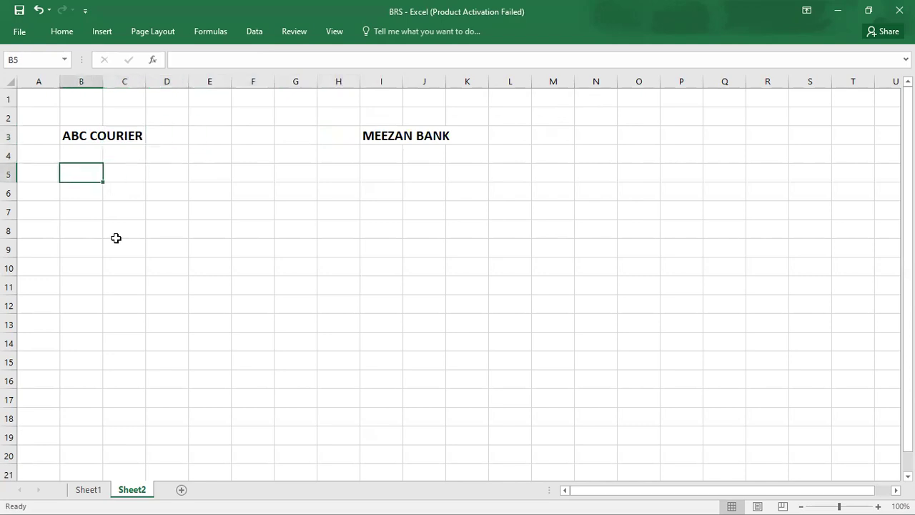
pyautogui.write('BANK')
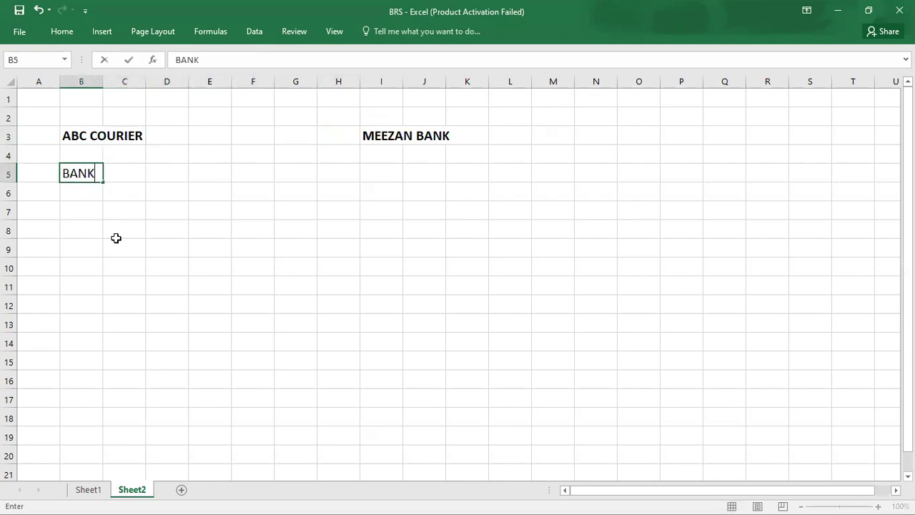
pyautogui.press('Down')
pyautogui.press('Right')
pyautogui.write('CASH')
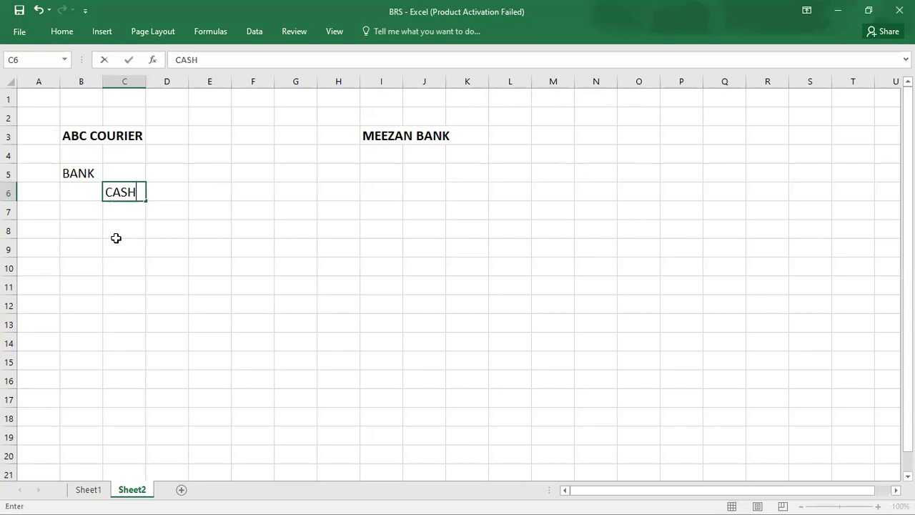
# - Enter 25000 in E5 as the BANK debit and 25000 in F6 as the CASH credit
pyautogui.press('Up')
pyautogui.press('Right')
pyautogui.press('Right')
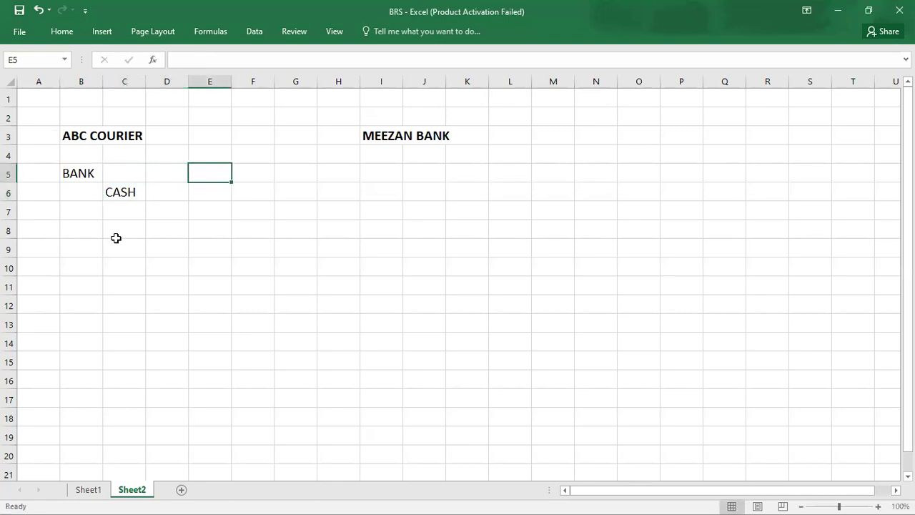
pyautogui.write('25000')
pyautogui.press('Down')
pyautogui.press('Right')
pyautogui.write('250')
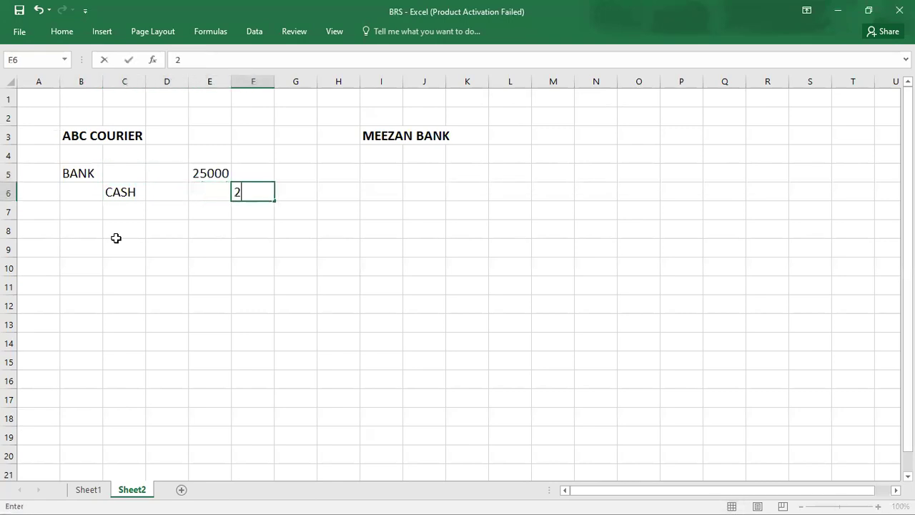
pyautogui.write('00')
pyautogui.press('Down')
pyautogui.press('Left')
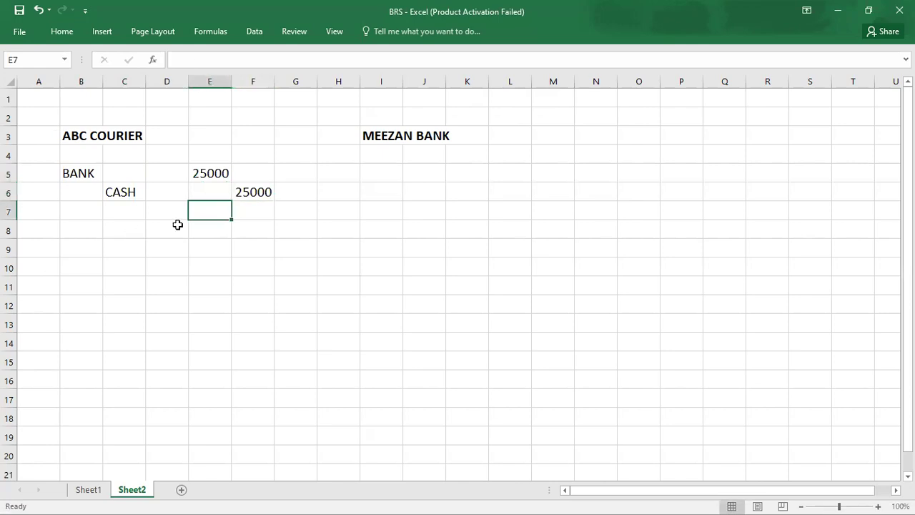
# - Under MEEZAN BANK, enter the journal accounts CASH in I5 and BANK in J6
pyautogui.click(379, 175)
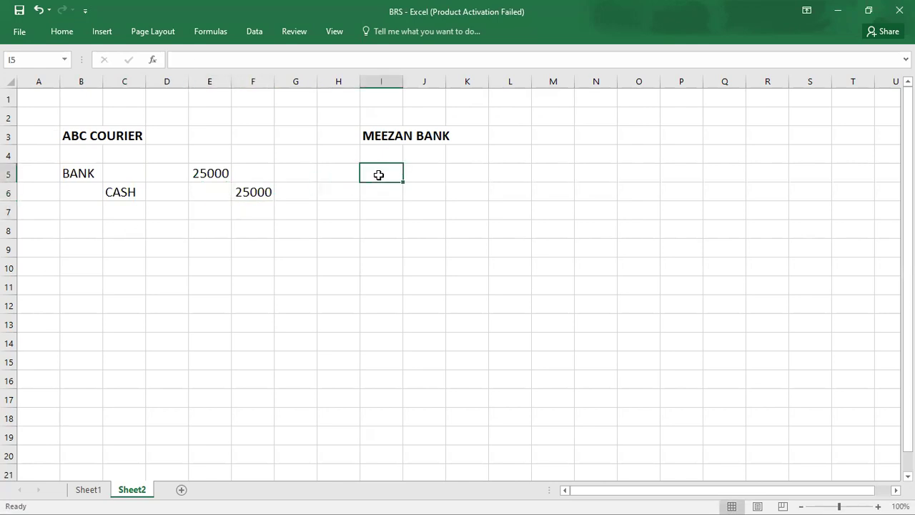
pyautogui.write('CASH')
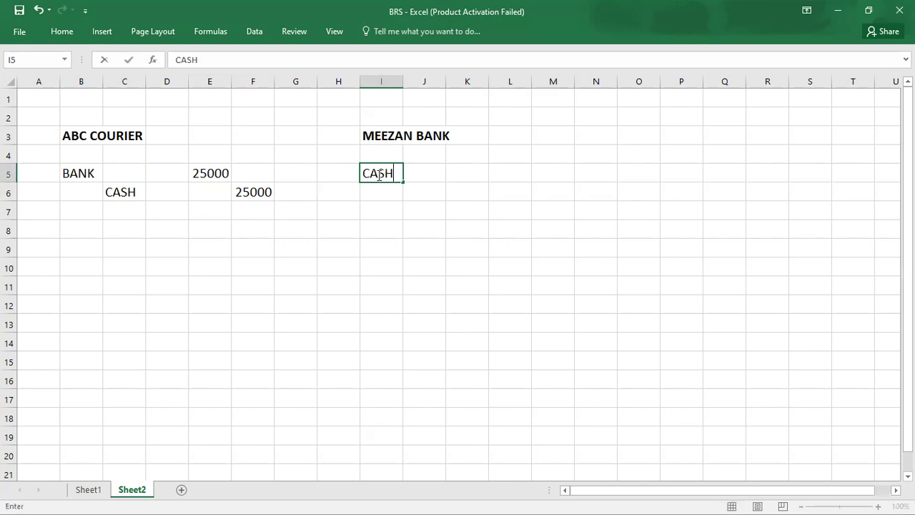
pyautogui.press('Down')
pyautogui.press('Right')
pyautogui.write('BBANK')
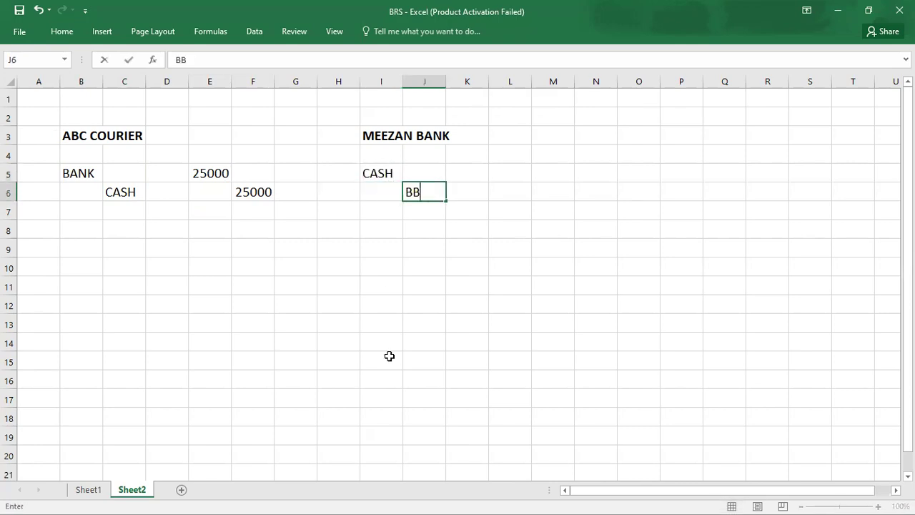
pyautogui.press('BackSpace')
pyautogui.press('BackSpace')
pyautogui.press('BackSpace')
pyautogui.press('BackSpace')
pyautogui.write('ANK')
# - Enter 25000 in L5 as the debit amount for Meezan Bank's CASH entry
pyautogui.click(520, 174)
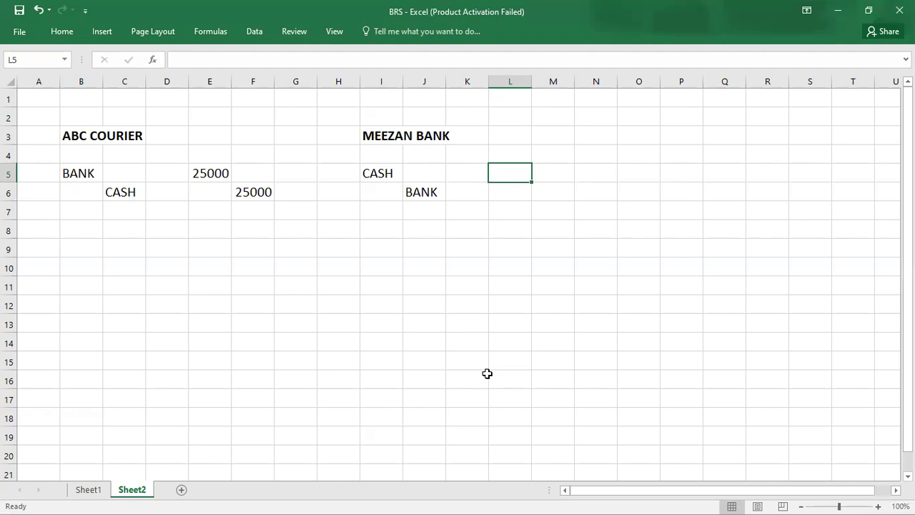
pyautogui.write('25000')
pyautogui.press('Return')
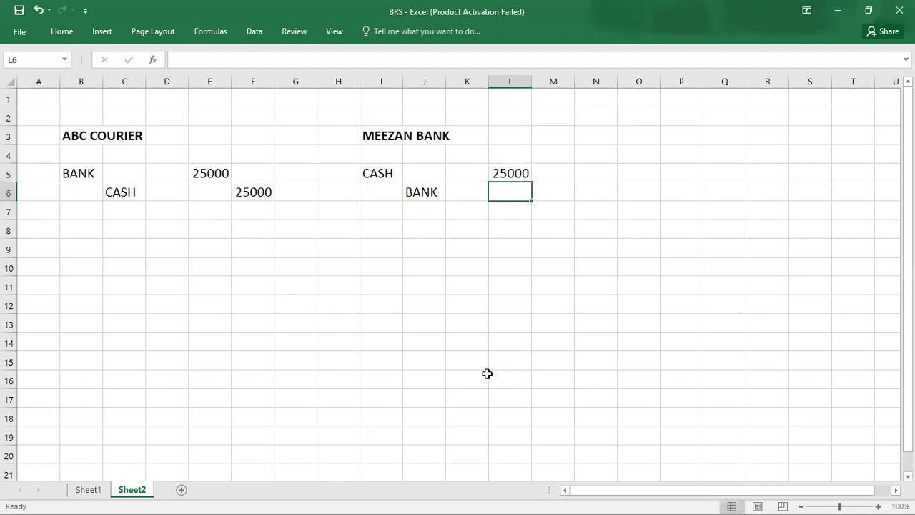
# - Replace Meezan Bank's credit account in J6 with A/P - ABC and enter 25000 as its amount in M6
pyautogui.press('Left')
pyautogui.press('Left')
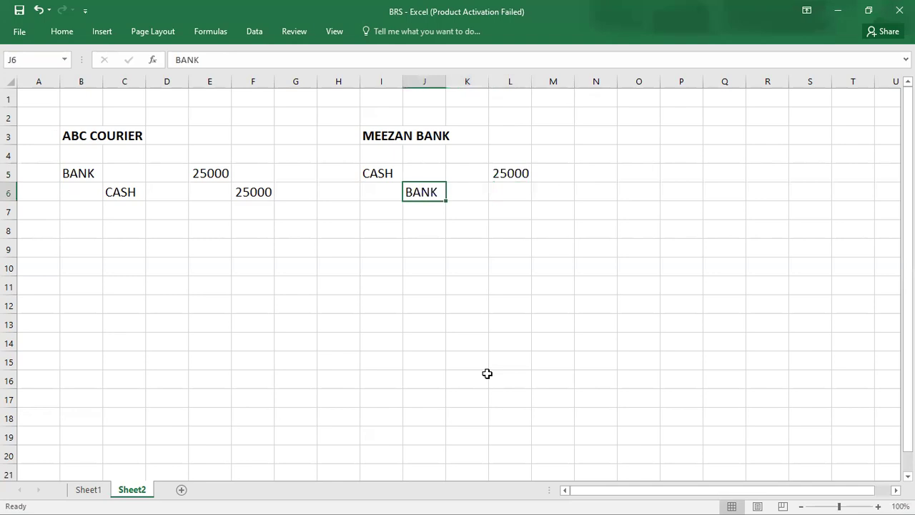
pyautogui.press('Delete')
pyautogui.write('A/P')
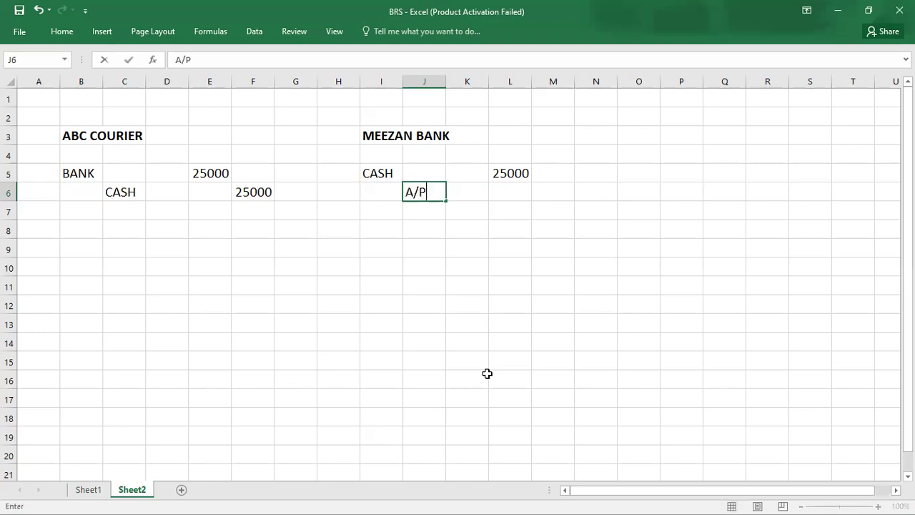
pyautogui.write(' - ABC')
pyautogui.press('Tab')
pyautogui.press('Tab')
pyautogui.press('Tab')
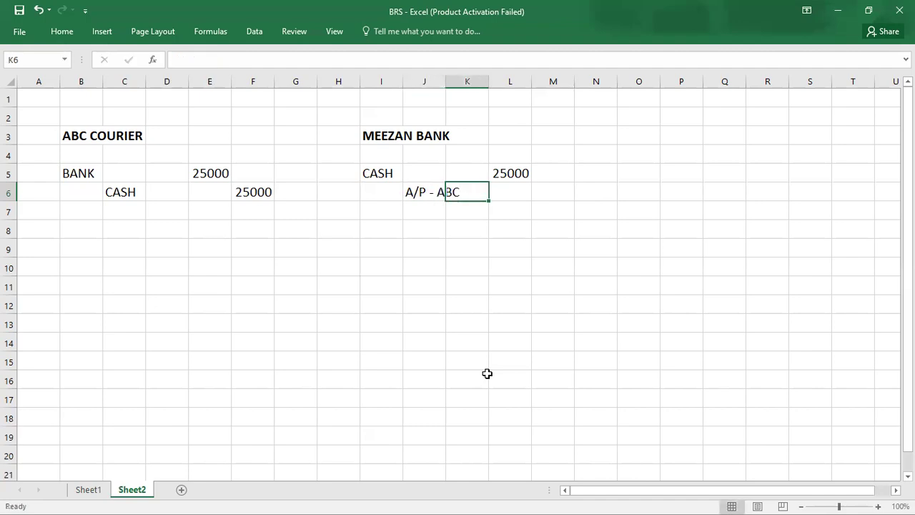
pyautogui.write('25000')
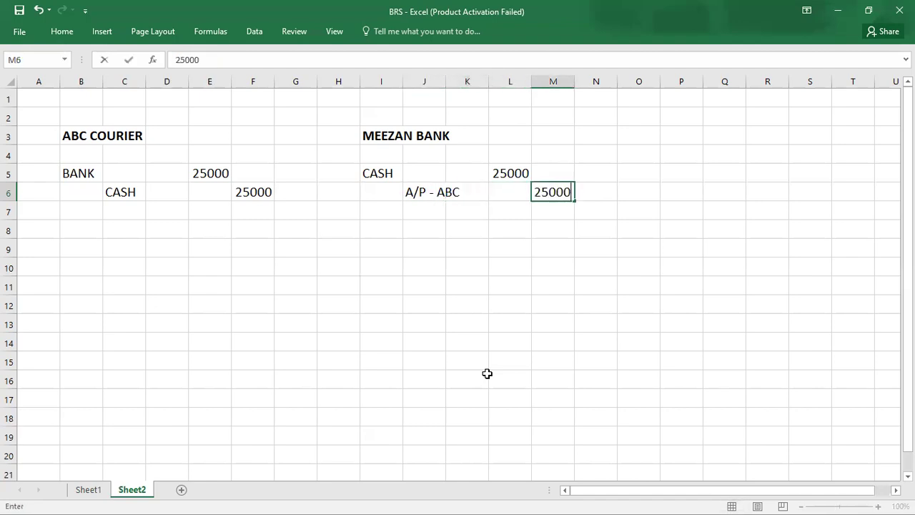
pyautogui.press('Return')
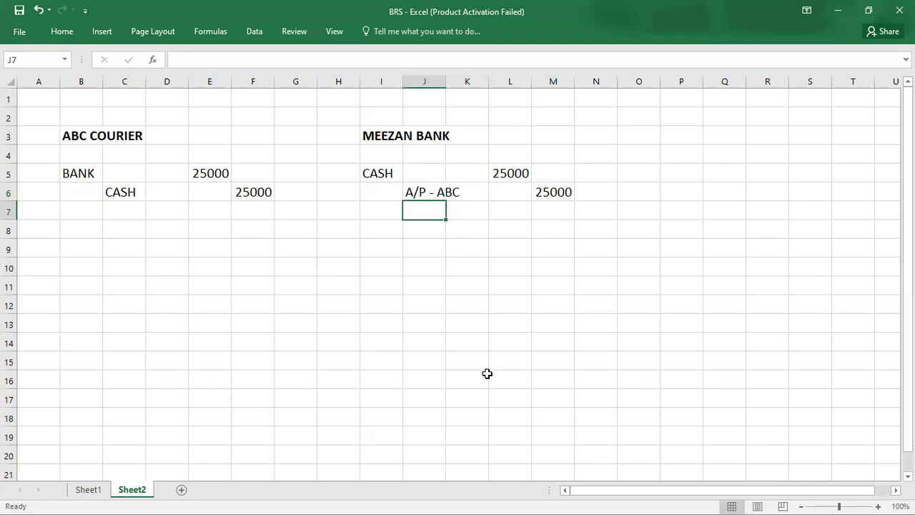
pyautogui.click(90, 178)
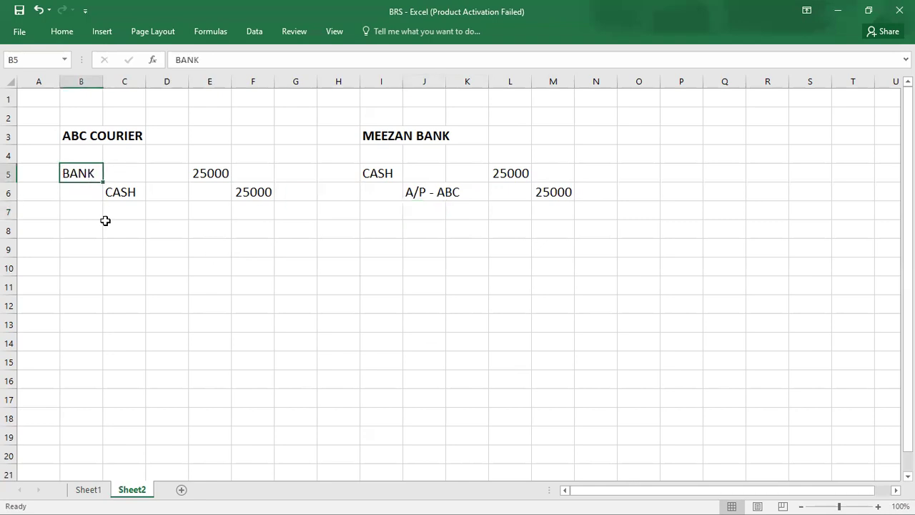
pyautogui.click(428, 194)
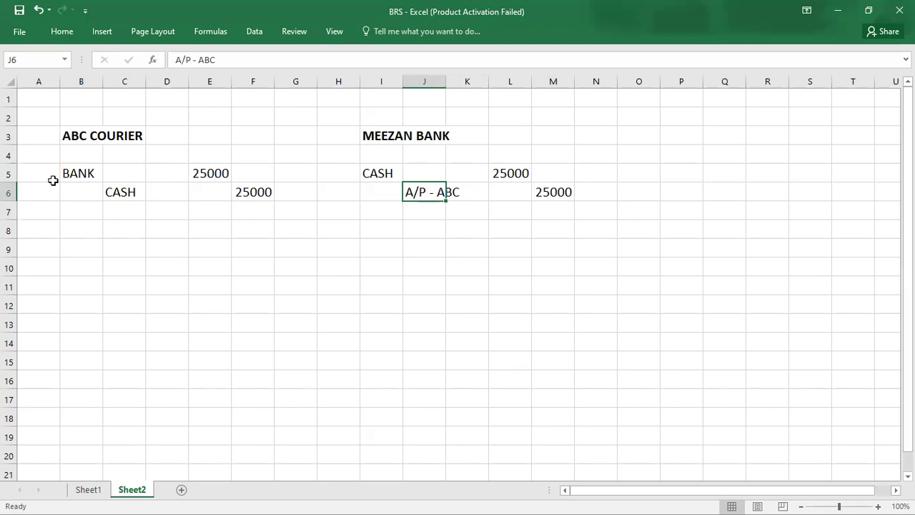
# - Under ABC COURIER, enter the withdrawal entry's accounts CASH in B8 and BANK in C9
pyautogui.click(74, 171)
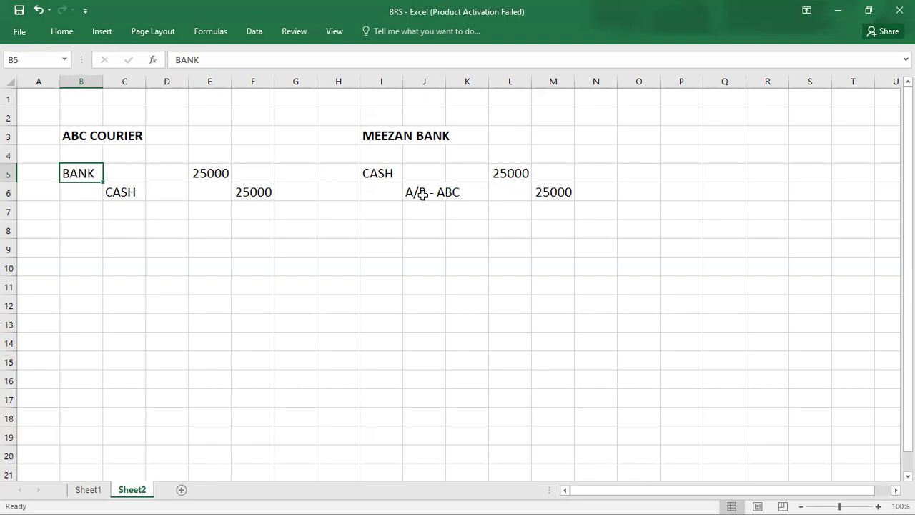
pyautogui.click(80, 233)
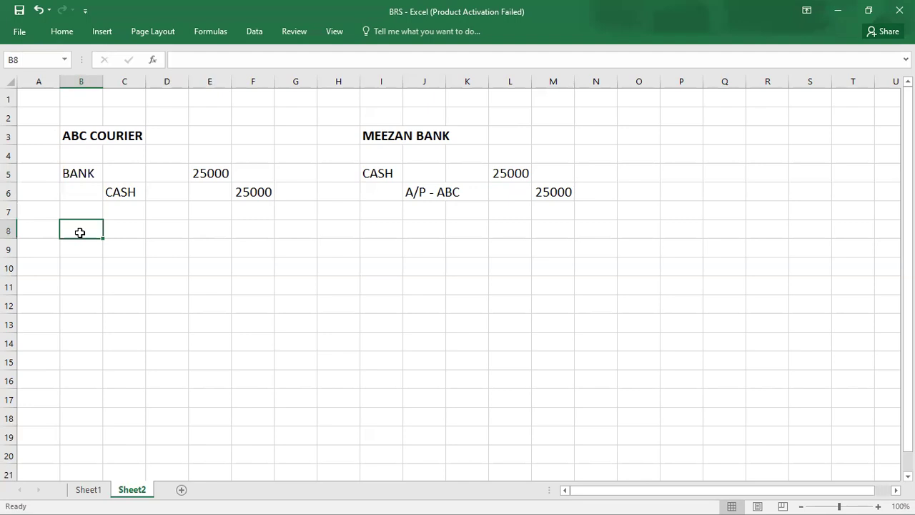
pyautogui.write('CASH')
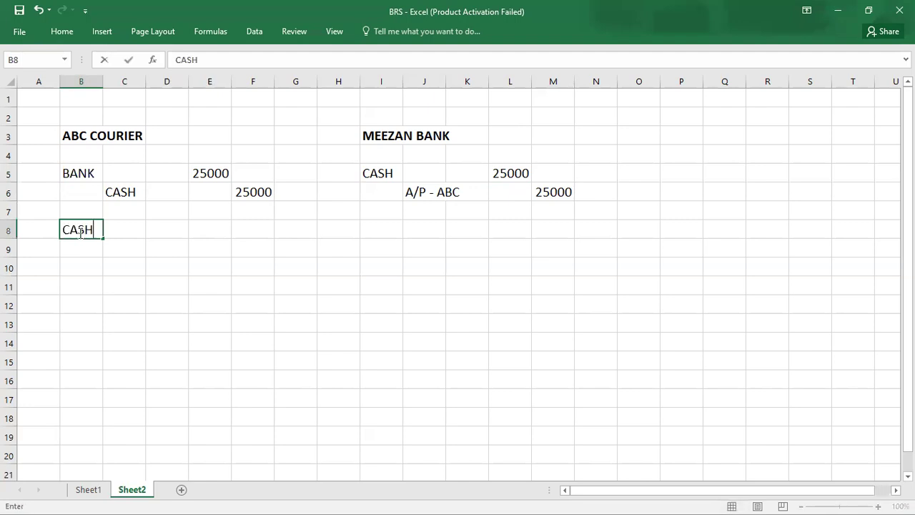
pyautogui.press('Return')
pyautogui.press('Right')
pyautogui.write('BANK')
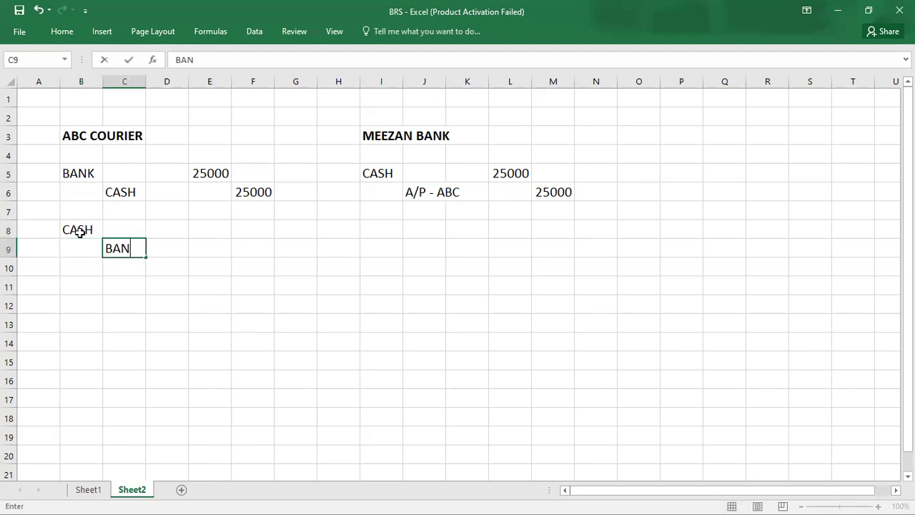
# - Enter 10000 in E8 as the CASH debit and 10000 in F9 as the BANK credit
pyautogui.click(200, 227)
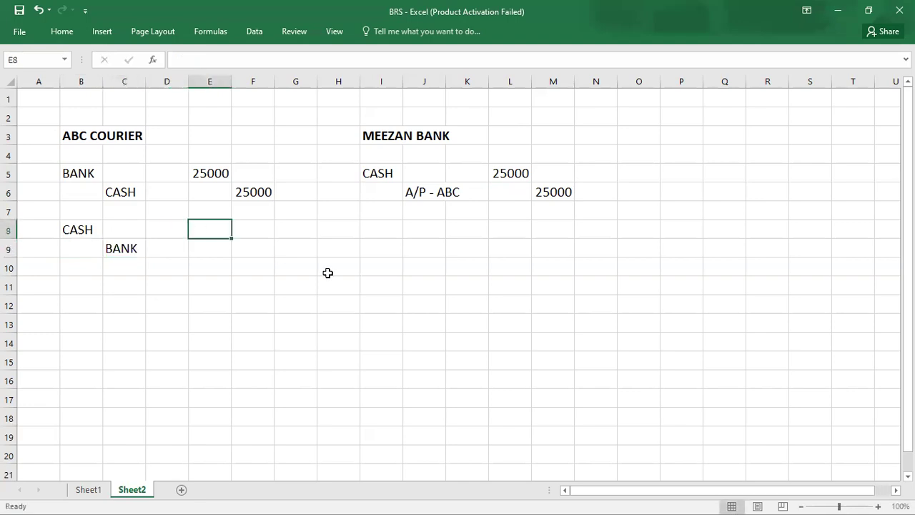
pyautogui.write('10000')
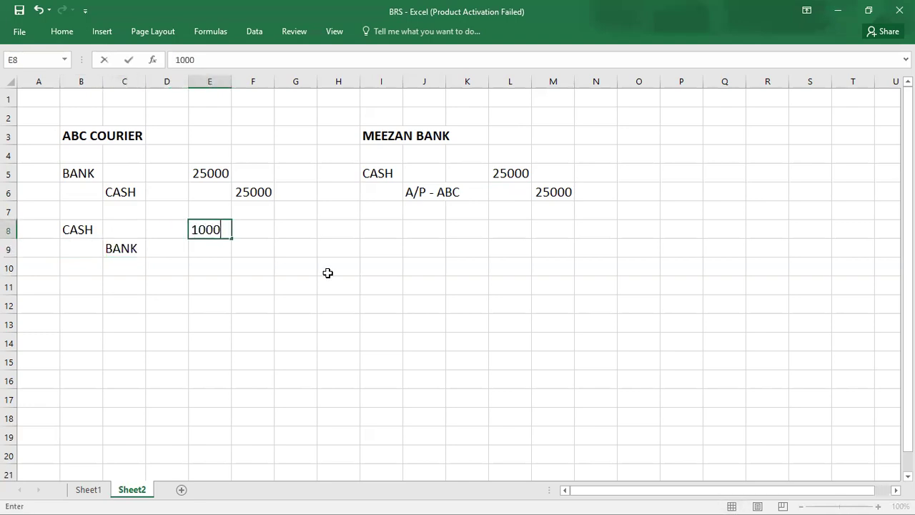
pyautogui.press('Return')
pyautogui.press('Right')
pyautogui.write('10000')
pyautogui.press('Return')
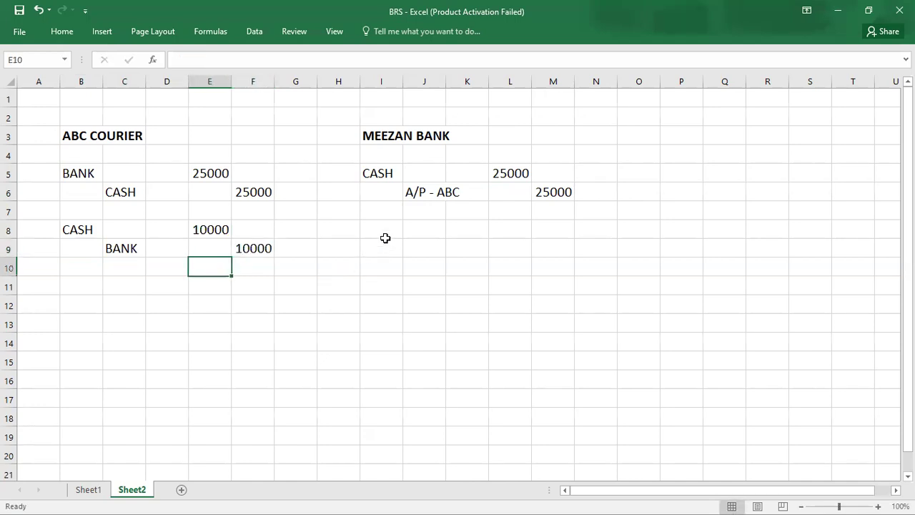
# - Copy the A/P - ABC account from J6 to I8 as the debit account of Meezan Bank's withdrawal entry
pyautogui.click(386, 236)
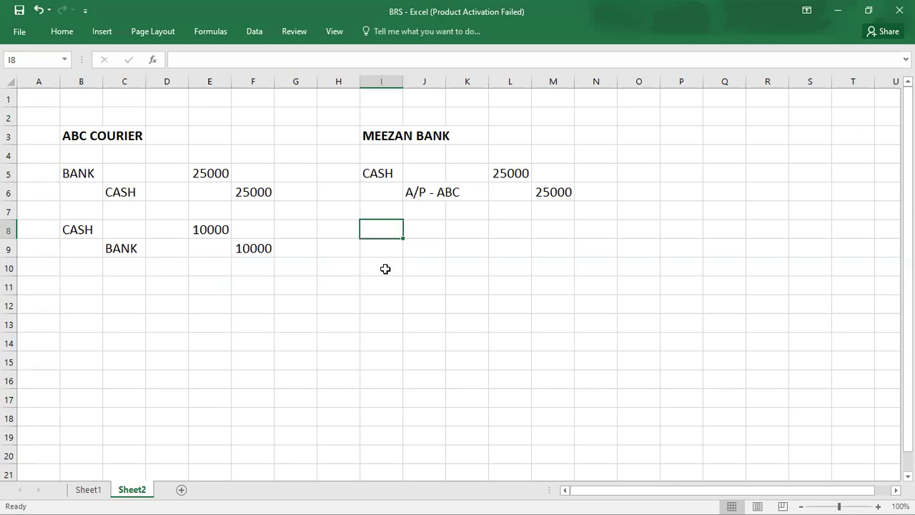
pyautogui.press('Up')
pyautogui.press('Up')
pyautogui.press('Right')
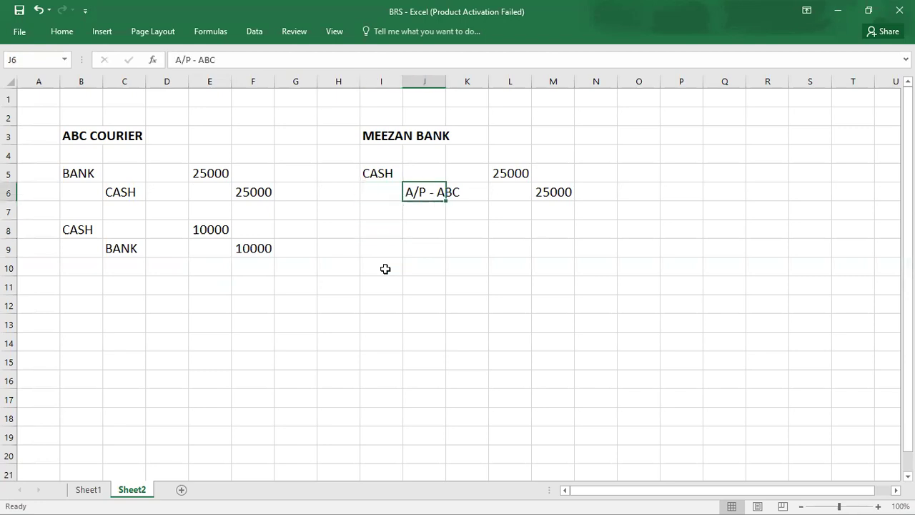
pyautogui.hotkey('ctrl', 'c')
pyautogui.press('Down')
pyautogui.press('Down')
pyautogui.press('Down')
pyautogui.press('Left')
pyautogui.press('Up')
pyautogui.hotkey('ctrl', 'v')
pyautogui.press('Down')
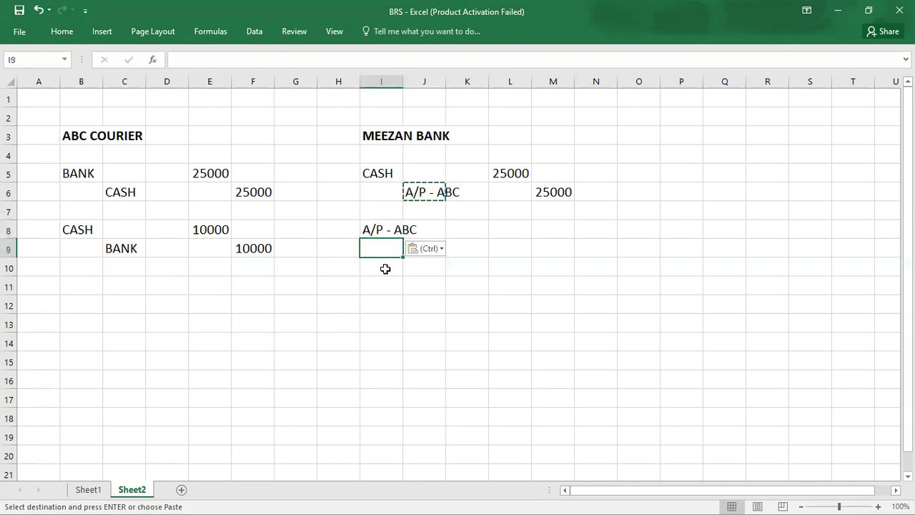
# - Enter CASH in J9 as the credit account of Meezan Bank's withdrawal entry
pyautogui.press('Right')
pyautogui.write('CASH')
pyautogui.press('Up')
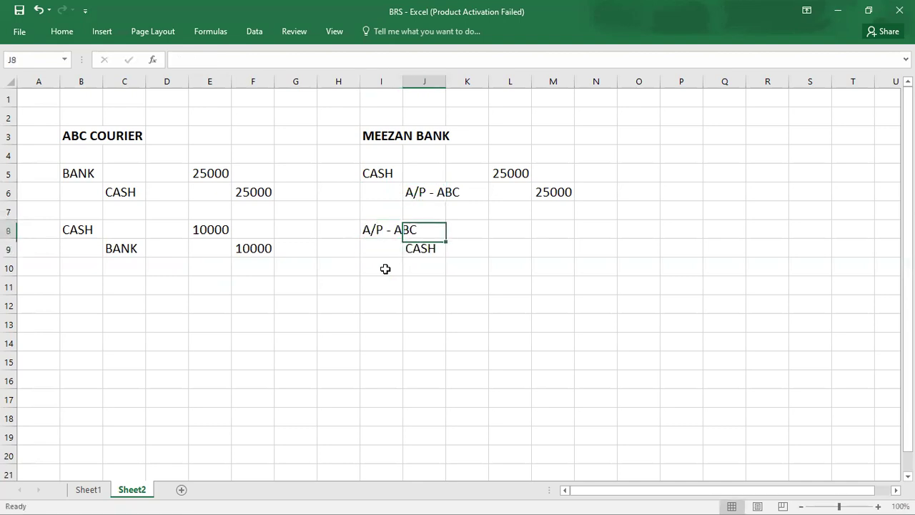
# - Enter 15000 in L8 as the A/P - ABC debit and 1000 in M9 as the CASH credit
pyautogui.press('Right')
pyautogui.press('Right')
pyautogui.write('15000')
pyautogui.press('Return')
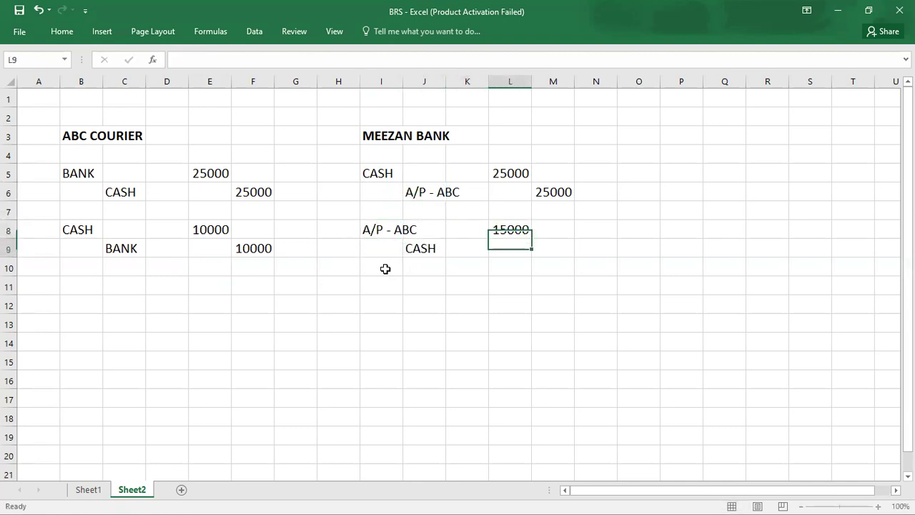
pyautogui.press('Right')
pyautogui.write('1500')
pyautogui.press('BackSpace')
pyautogui.press('BackSpace')
pyautogui.press('BackSpace')
pyautogui.write('000')
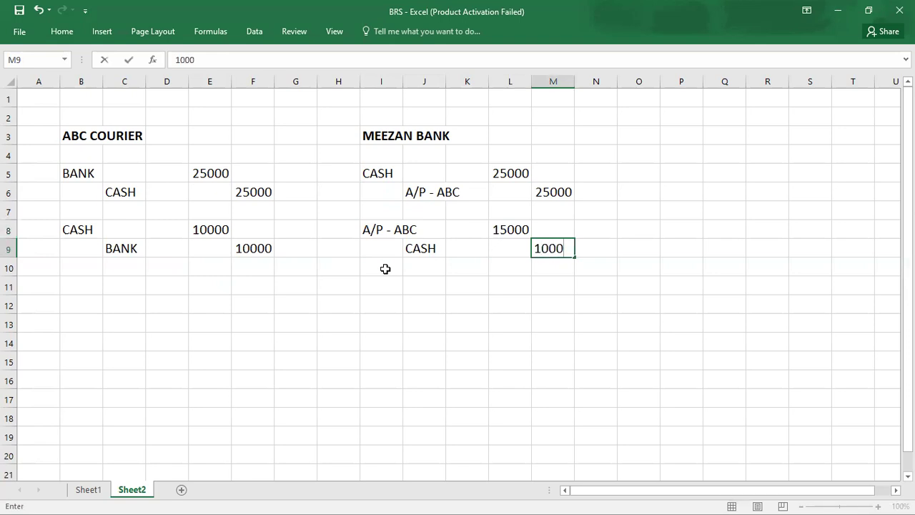
# - Correct Meezan Bank's A/P - ABC debit in L8 to 10000 and its CASH credit in M9 to 10000
pyautogui.press('Up')
pyautogui.press('Left')
pyautogui.write('15')
pyautogui.press('BackSpace')
pyautogui.write('0000')
pyautogui.press('Return')
pyautogui.press('Right')
pyautogui.press('F2')
pyautogui.press('BackSpace')
pyautogui.press('BackSpace')
pyautogui.press('BackSpace')
pyautogui.write('0000')
pyautogui.press('Return')
pyautogui.press('Left')
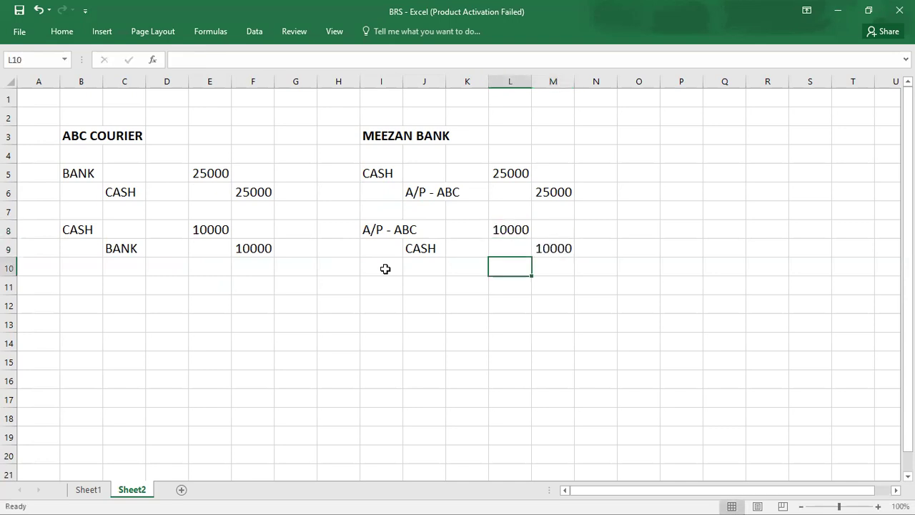
pyautogui.click(335, 281)
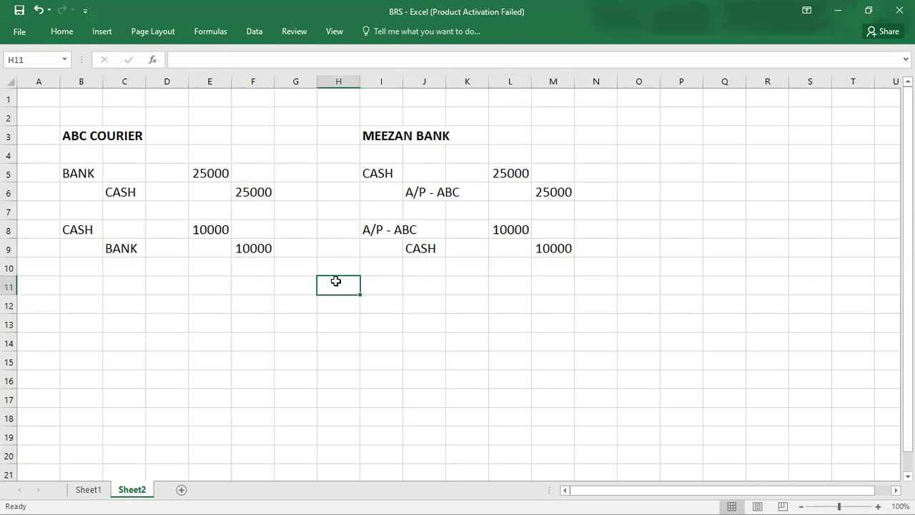
pyautogui.click(133, 252)
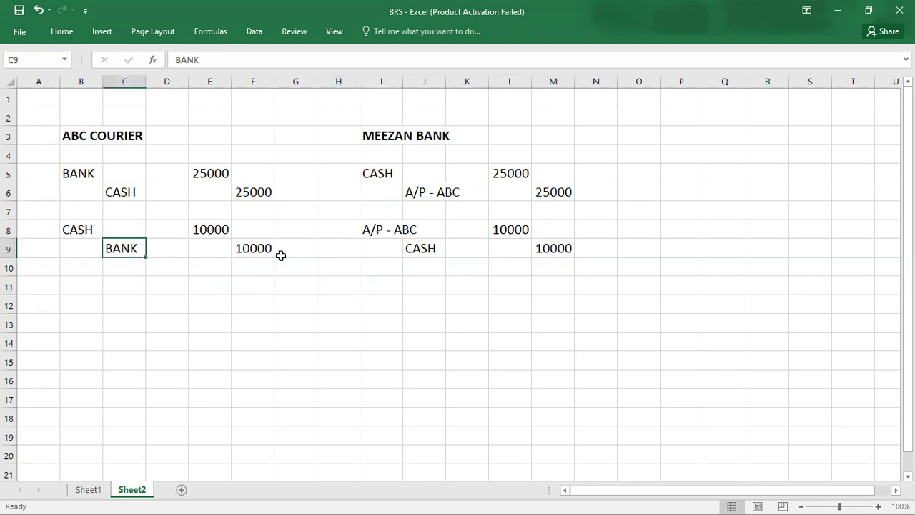
pyautogui.click(393, 229)
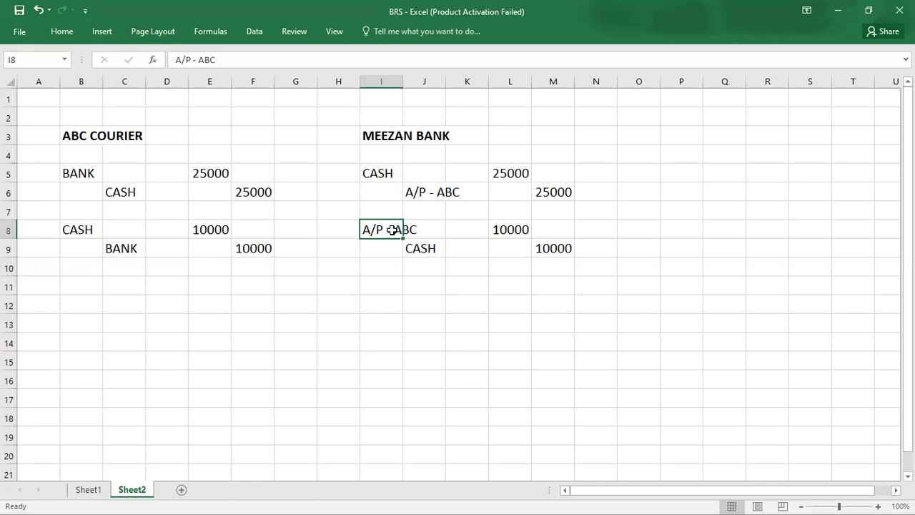
# - Under ABC Courier's entries, enter the label BANK BALANCE in B11 and 15000 DEBIT in E11
pyautogui.click(77, 289)
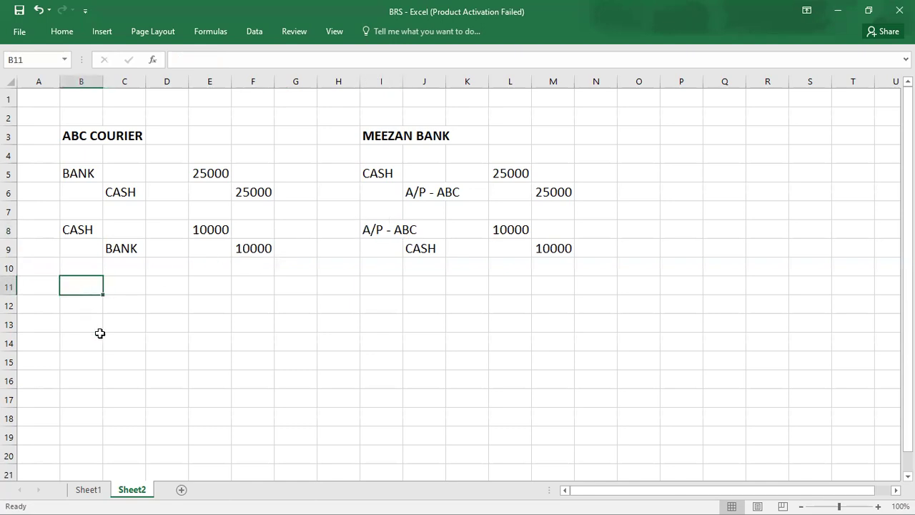
pyautogui.write('BANK BALANCE')
pyautogui.press('Right')
pyautogui.press('Right')
pyautogui.press('Right')
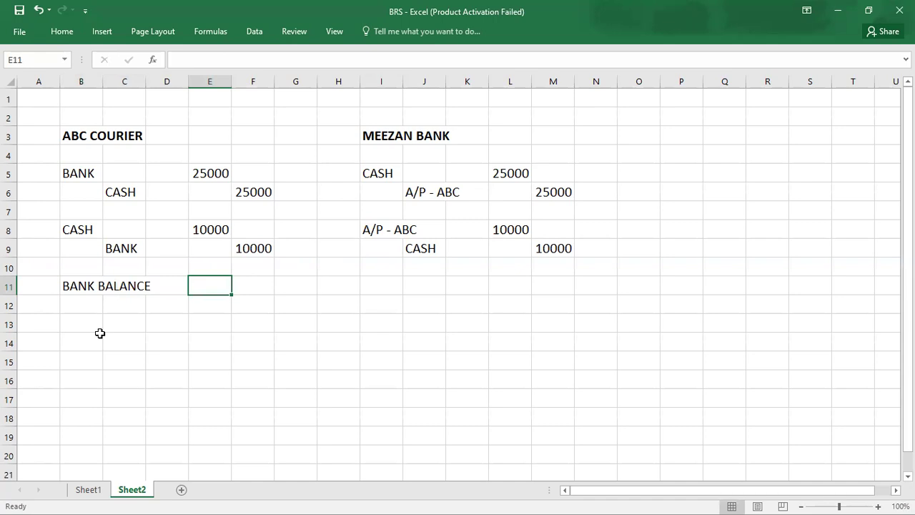
pyautogui.write('15000')
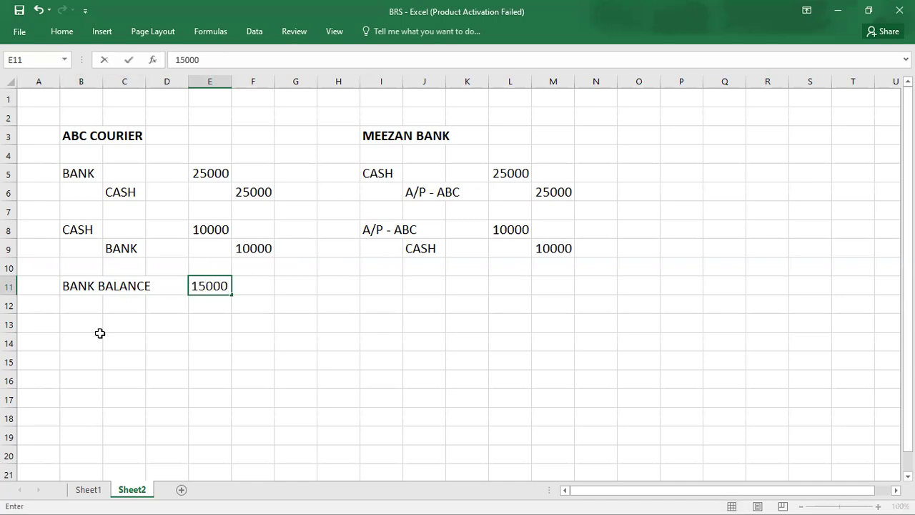
pyautogui.write(' DEBIT')
pyautogui.click(100, 333)
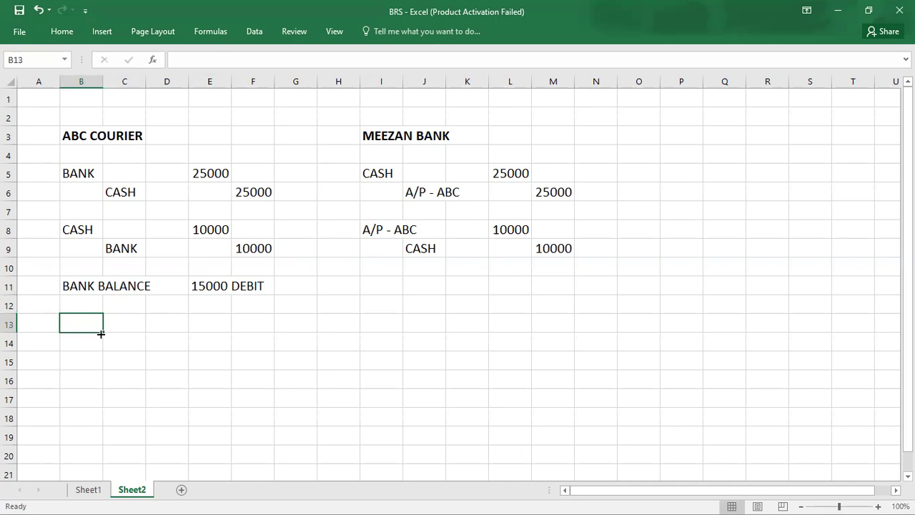
# - Under Meezan Bank's entries, enter the label BALANCE in I11 and 15000 CREDIT in L11
pyautogui.click(394, 286)
pyautogui.write('BAL')
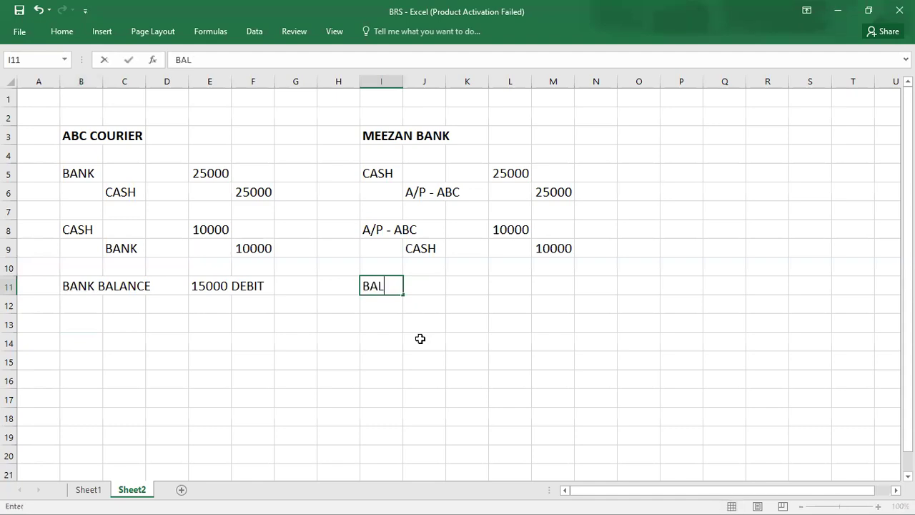
pyautogui.write('ANCE')
pyautogui.press('Tab')
pyautogui.press('Tab')
pyautogui.press('Tab')
pyautogui.write('15')
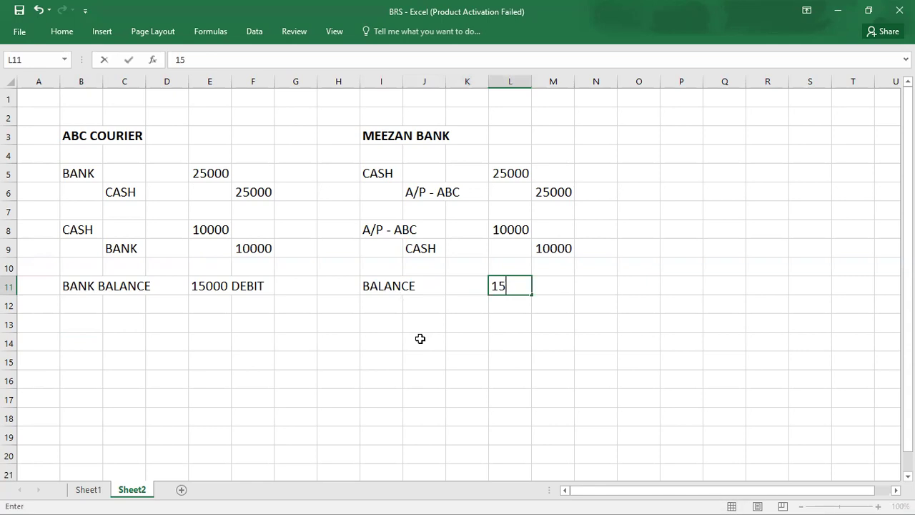
pyautogui.write('000 CR')
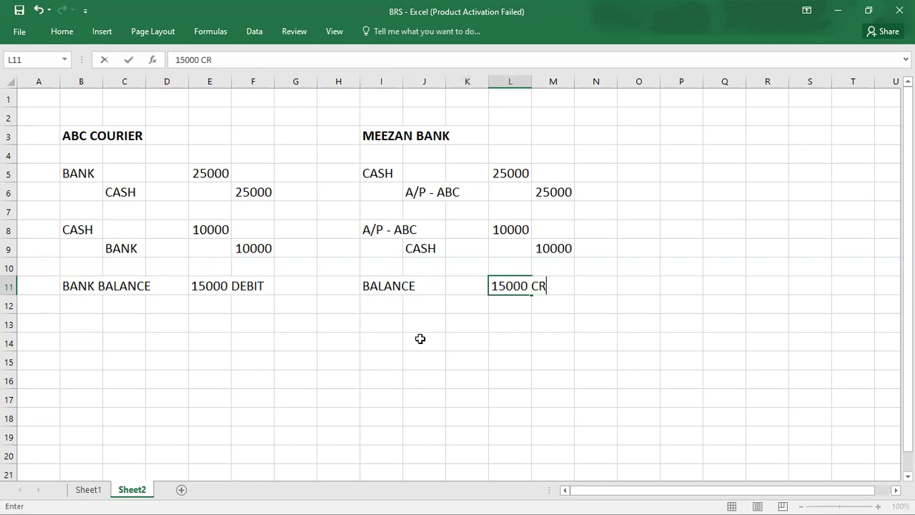
pyautogui.write('EDIT')
pyautogui.press('Return')
pyautogui.press('Return')
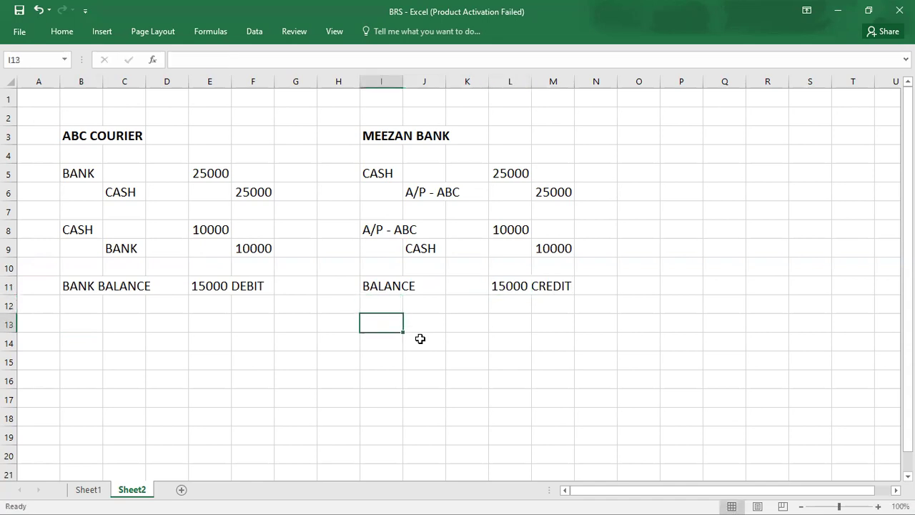
pyautogui.click(65, 287)
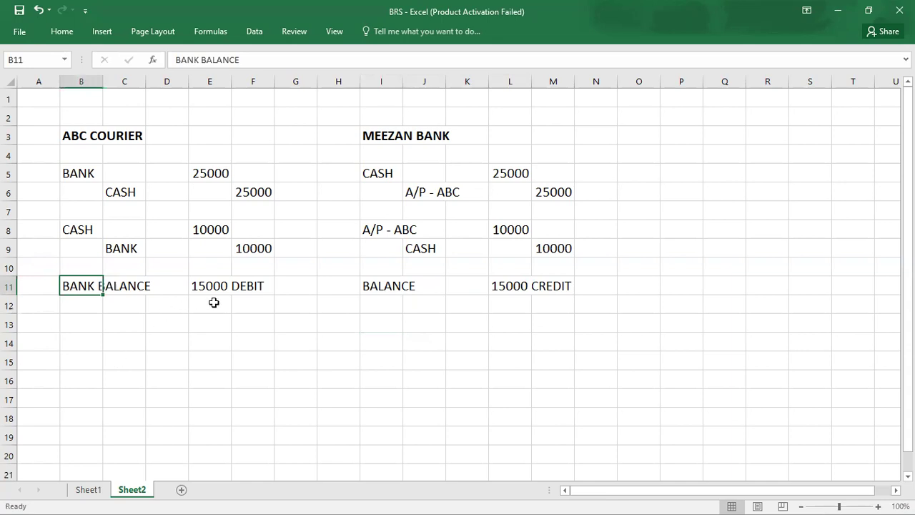
pyautogui.click(376, 291)
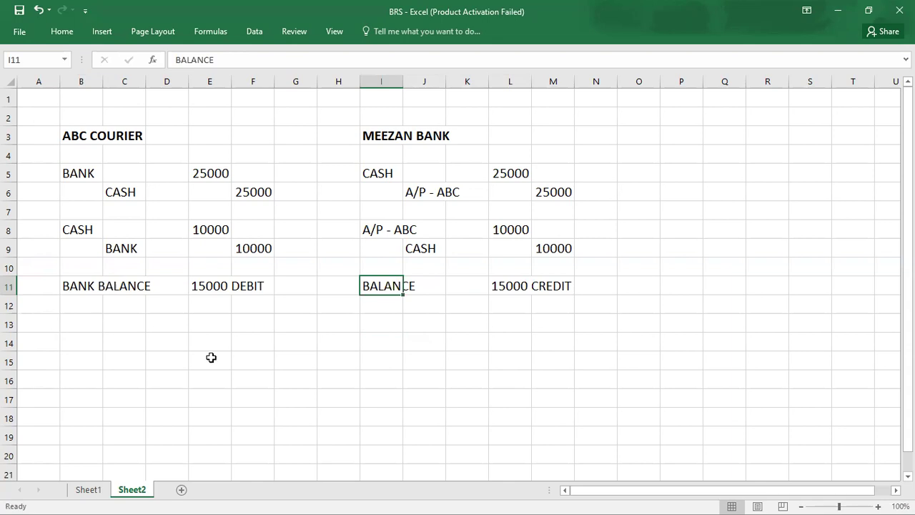
pyautogui.click(71, 324)
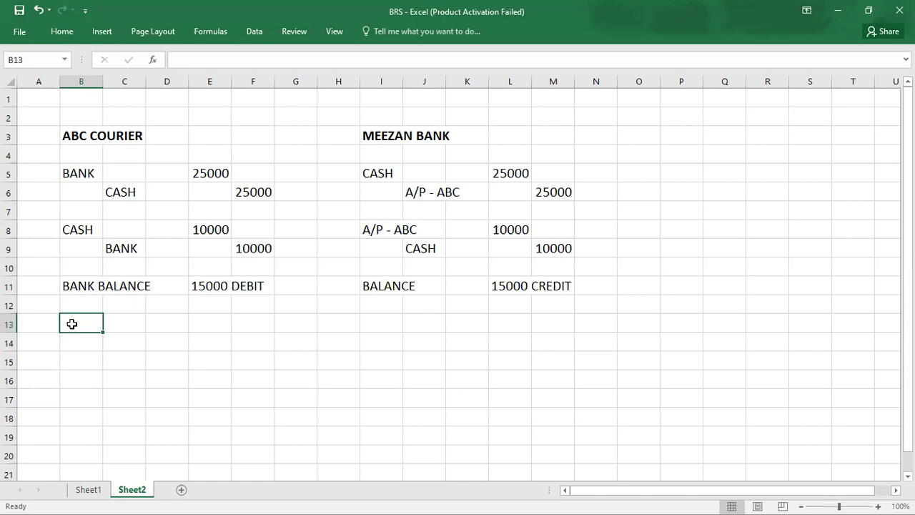
# - Switch to the Bank Reconciliation Statement PDF to read the cash book and bank statement balances in Q.01, and return to the Excel sheet
pyautogui.hotkey('alt', 'Tab')
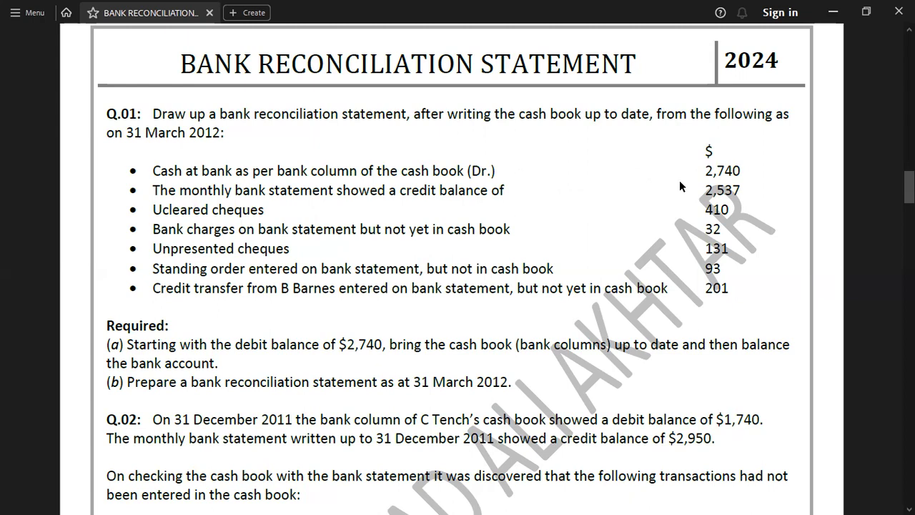
pyautogui.hotkey('alt', 'Tab')
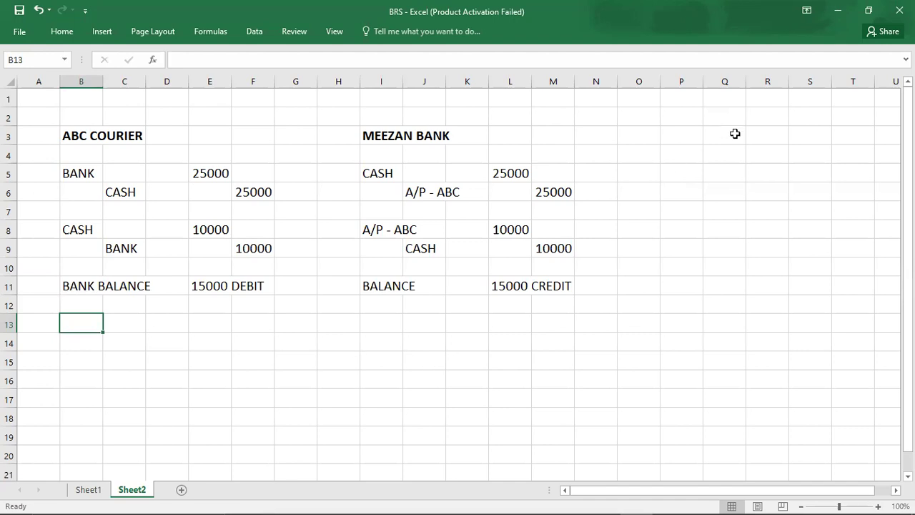
pyautogui.hotkey('alt', 'Tab')
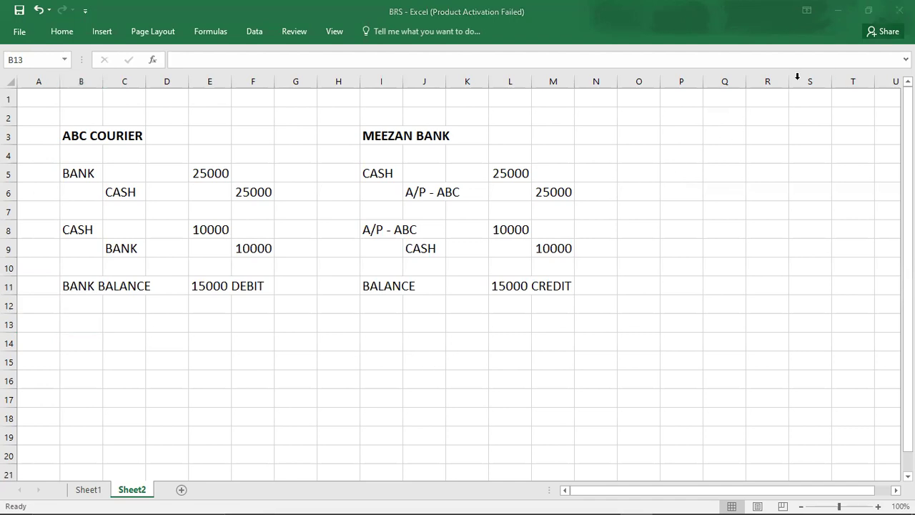
# - Enter the label BANK BALANCE AS PER CASH in B14 and DEBIT in G14
pyautogui.click(83, 343)
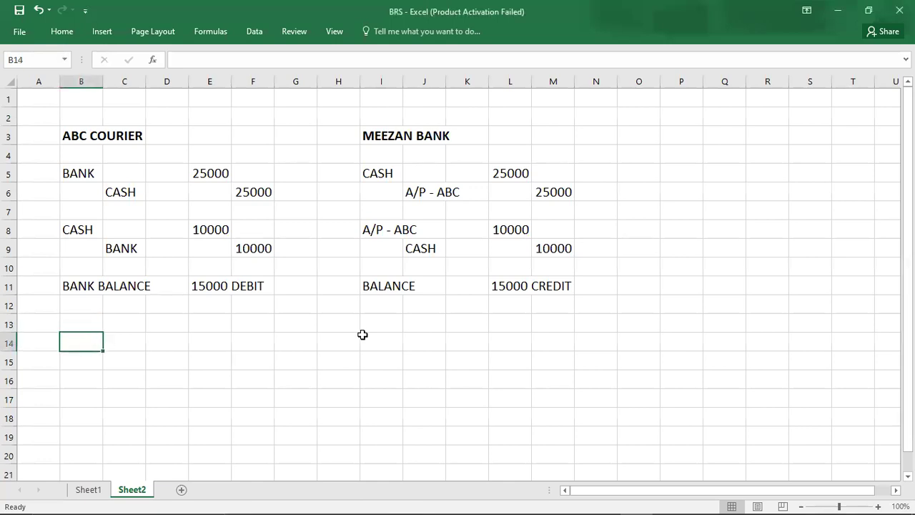
pyautogui.write('BANK ')
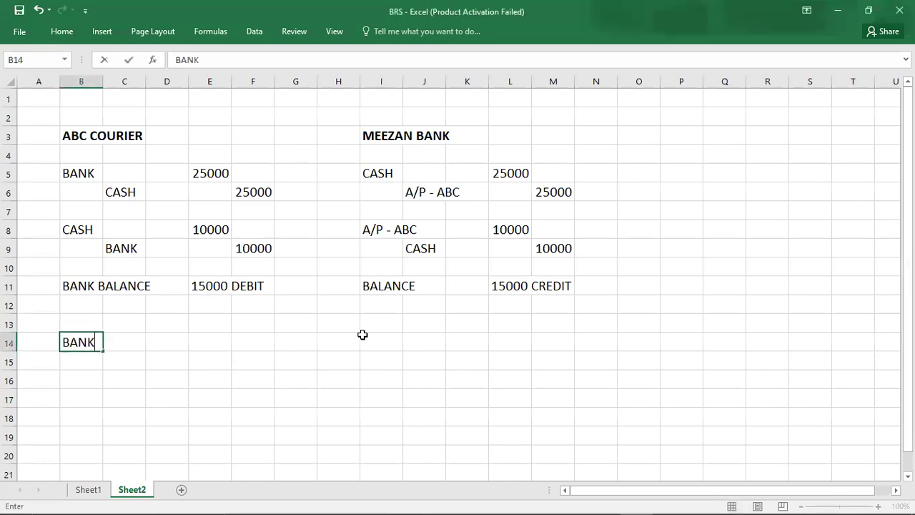
pyautogui.write('BALANCE')
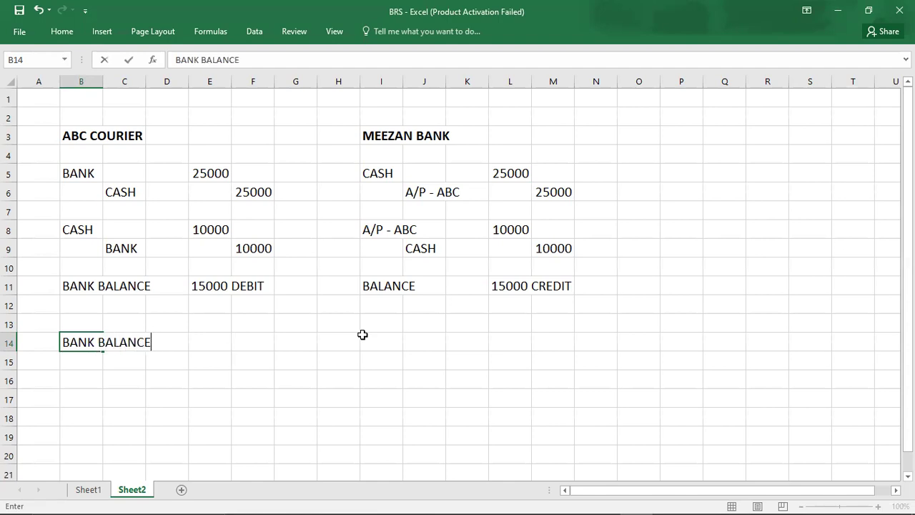
pyautogui.write(' AS PER CASH')
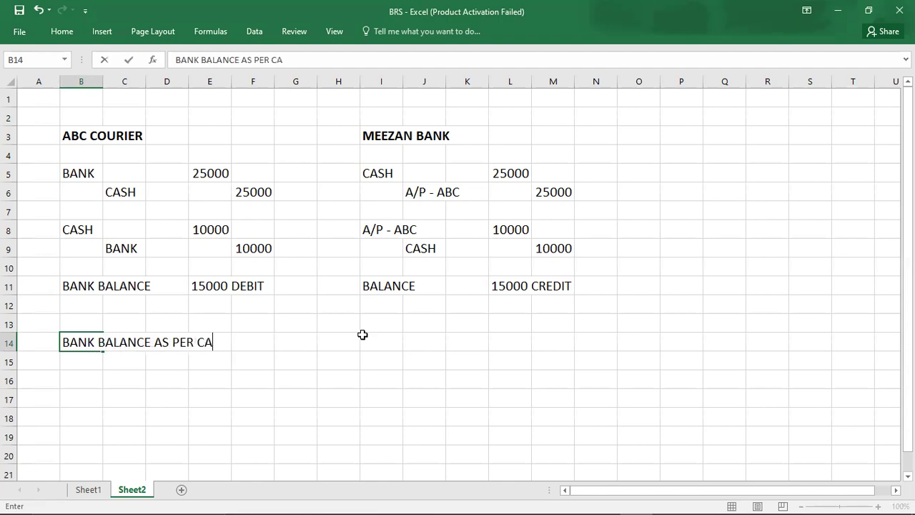
pyautogui.press('Right')
pyautogui.press('Right')
pyautogui.press('Right')
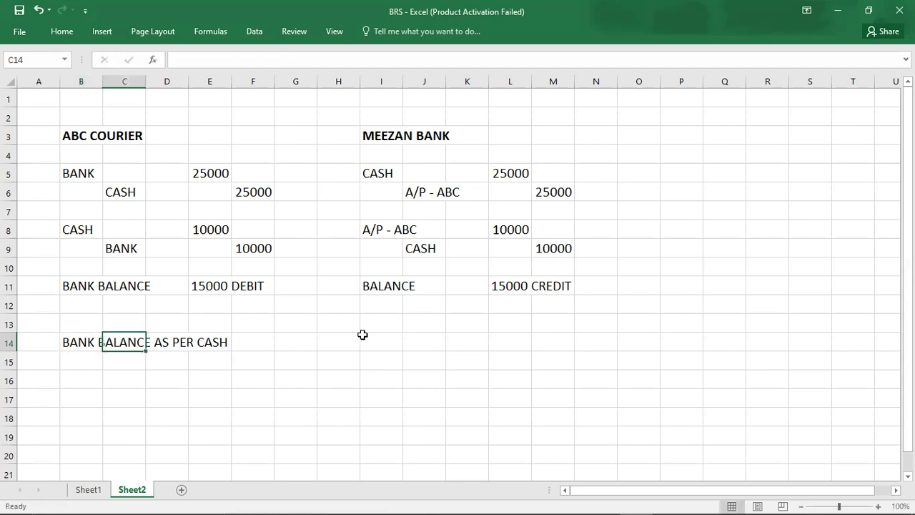
pyautogui.press('Right')
pyautogui.press('Right')
pyautogui.press('Right')
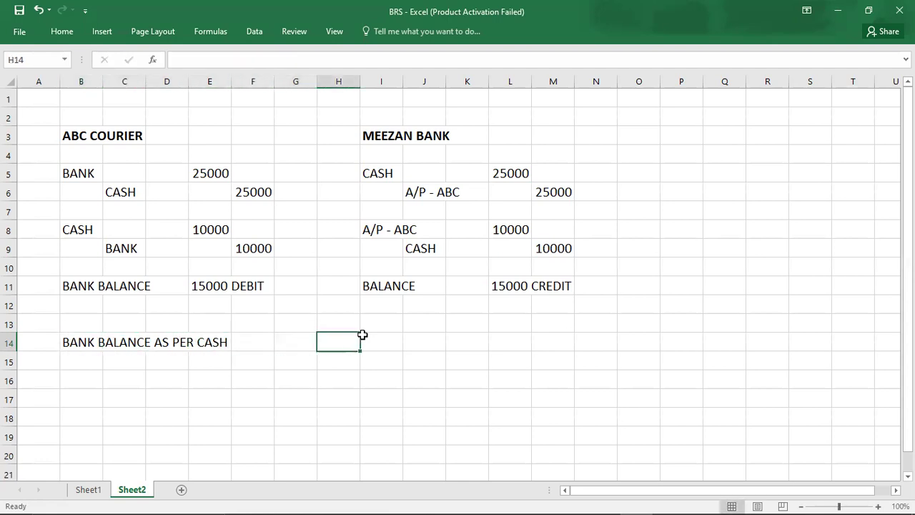
pyautogui.press('Left')
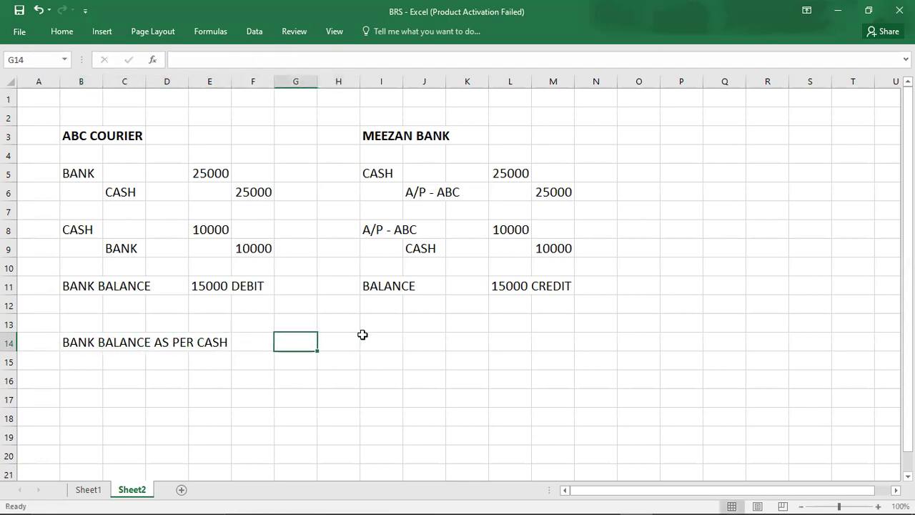
pyautogui.write('DEBIT')
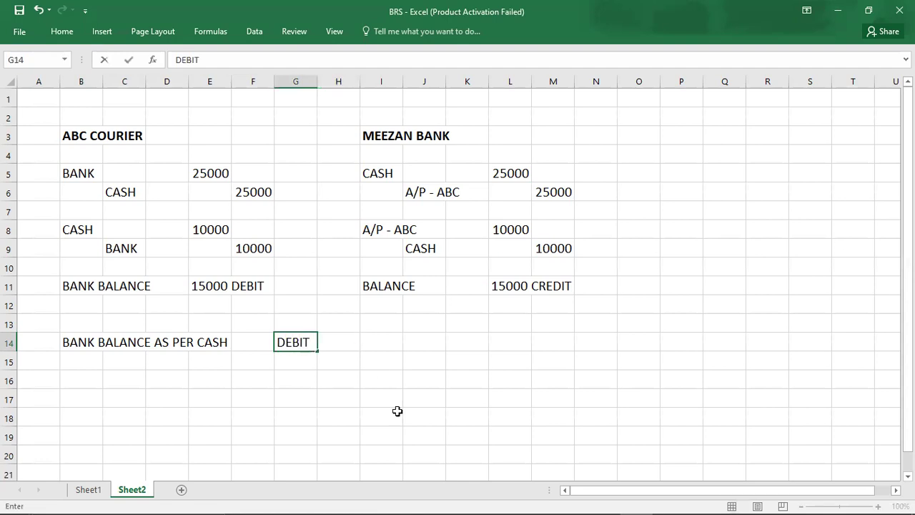
# - Enter the label BANK BALANCE AS PER BANK CREDIT in I14 and CREDIT in O14
pyautogui.press('Right')
pyautogui.press('Right')
pyautogui.write('B')
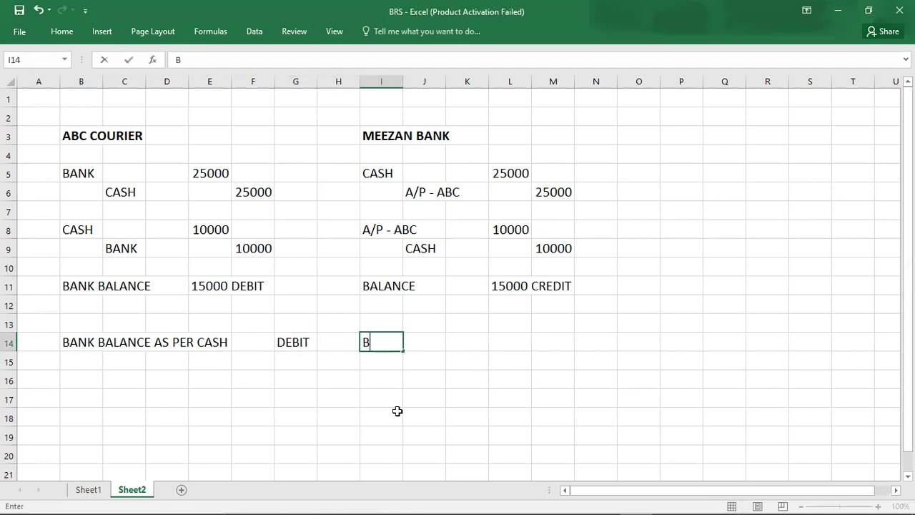
pyautogui.write('ANK BALANCE AS ')
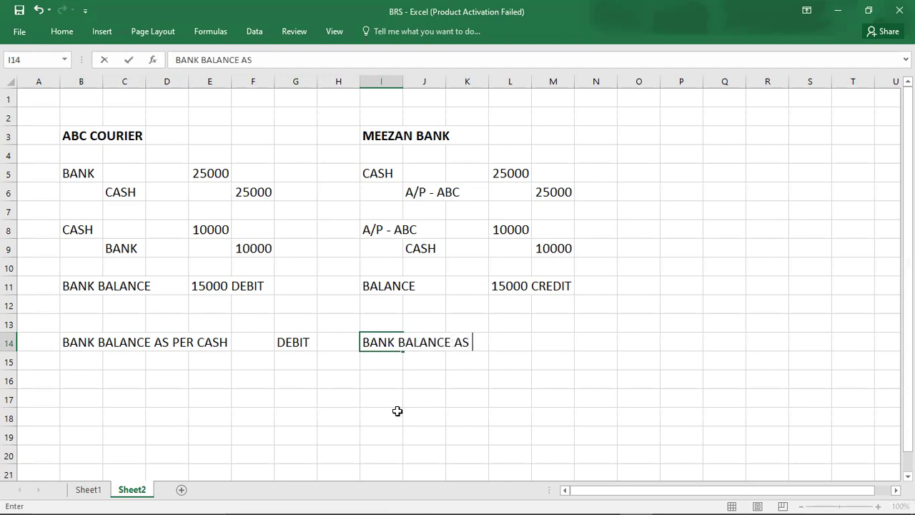
pyautogui.write('PER BANK ')
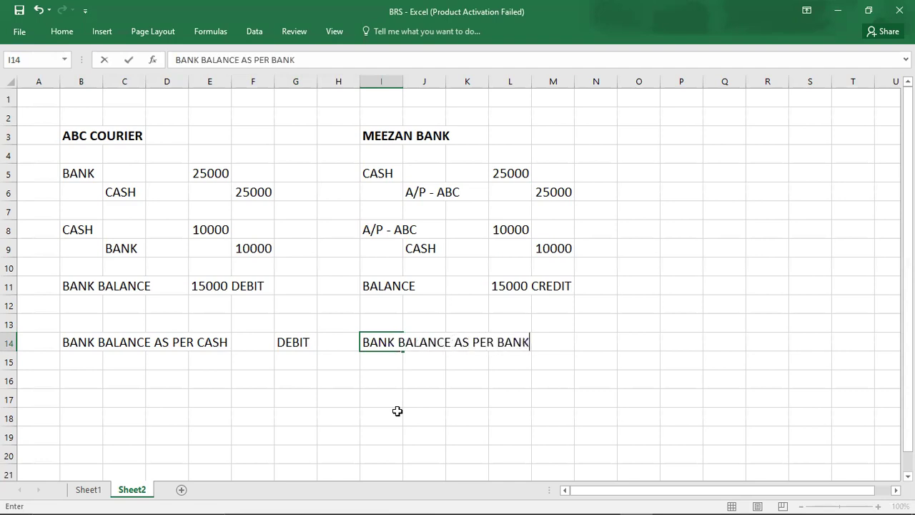
pyautogui.write('C')
pyautogui.write('DIT')
pyautogui.hotkey('ctrl', 'Return')
pyautogui.press('Right')
pyautogui.press('Right')
pyautogui.press('Right')
pyautogui.press('Right')
pyautogui.press('Right')
pyautogui.press('Right')
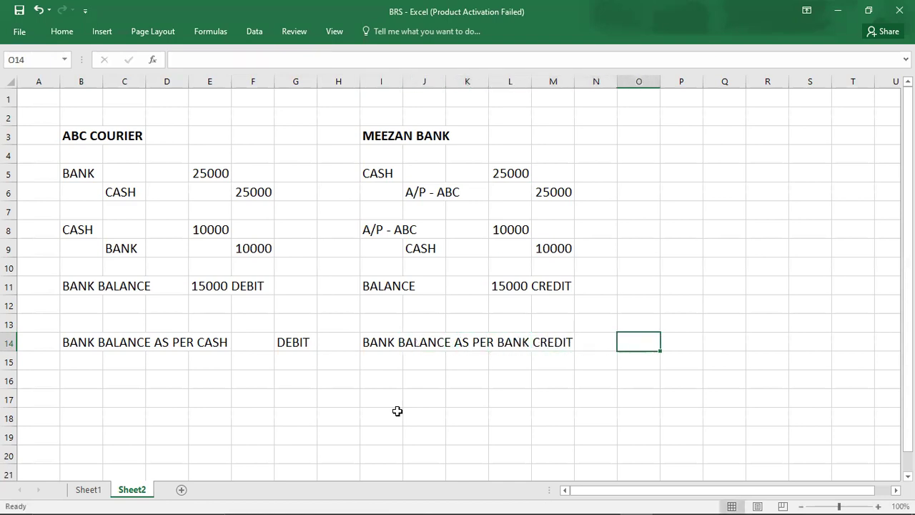
pyautogui.write('CREDIT')
pyautogui.press('Return')
# - Enter the label OVERDRAFT AS PER CASH BOOK in B15 under the cash book balance label
pyautogui.press('Left')
pyautogui.press('Left')
pyautogui.press('Left')
pyautogui.press('Left')
pyautogui.press('Left')
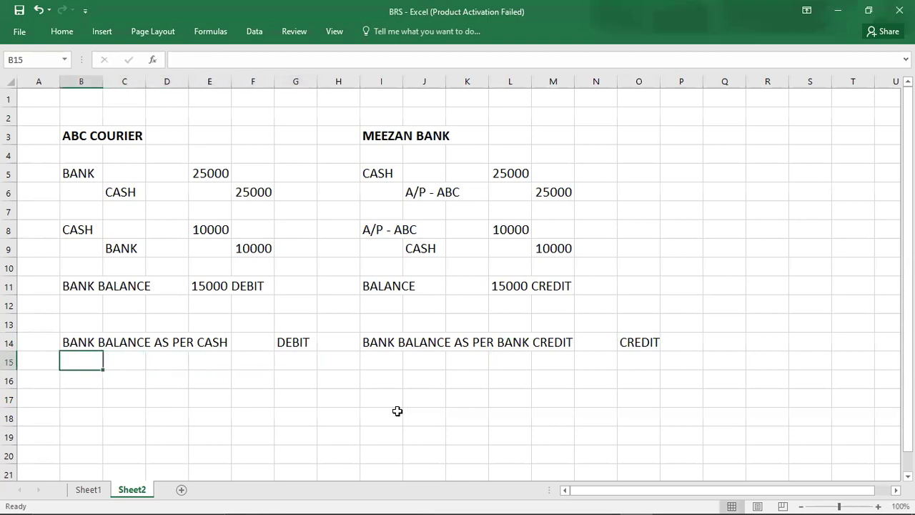
pyautogui.write('OVERDRAFT AS PER')
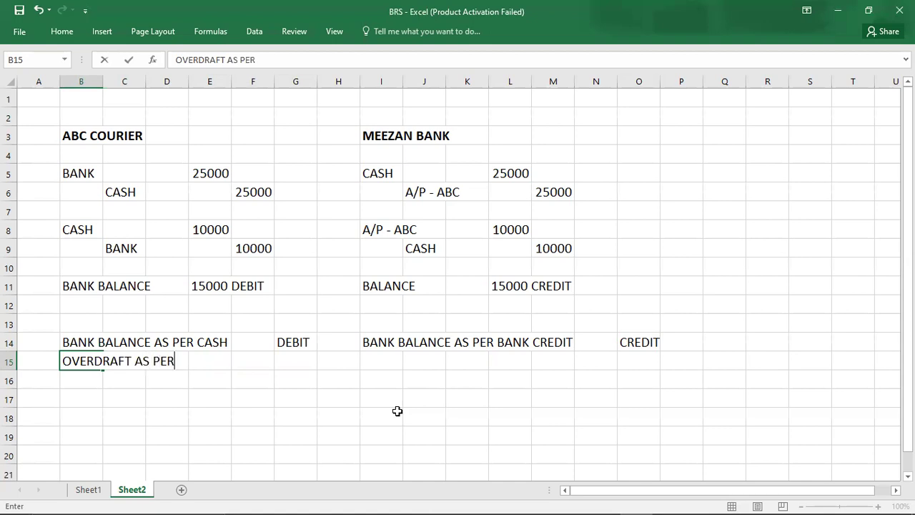
pyautogui.write(' CASH B')
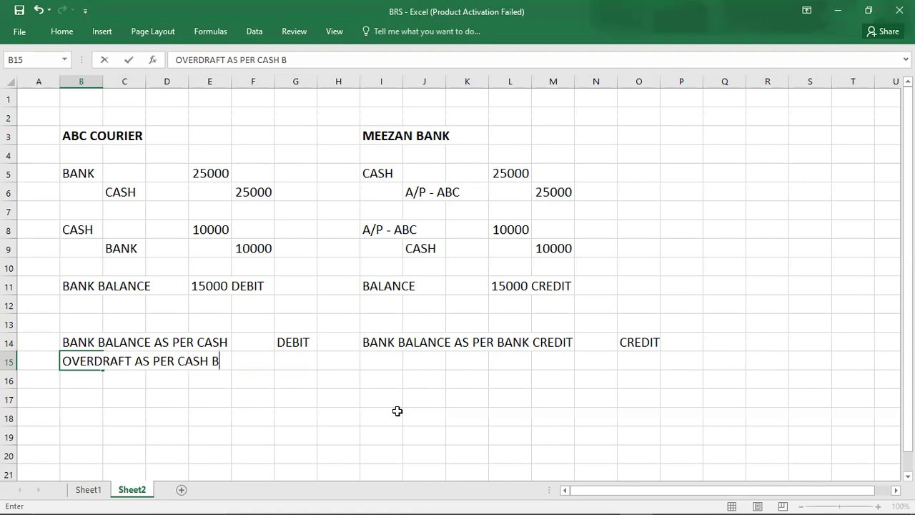
pyautogui.write('OOK')
# - Complete the B14 label as BANK BALANCE AS PER CASH BOOK and enter CREDIT in G15 for the overdraft
pyautogui.click(74, 341)
pyautogui.doubleClick(74, 341)
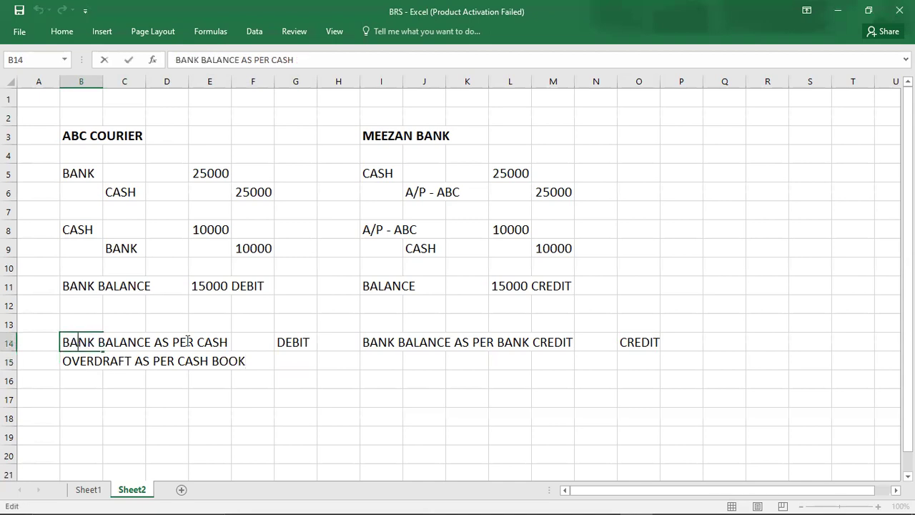
pyautogui.click(228, 342)
pyautogui.write('BOOK')
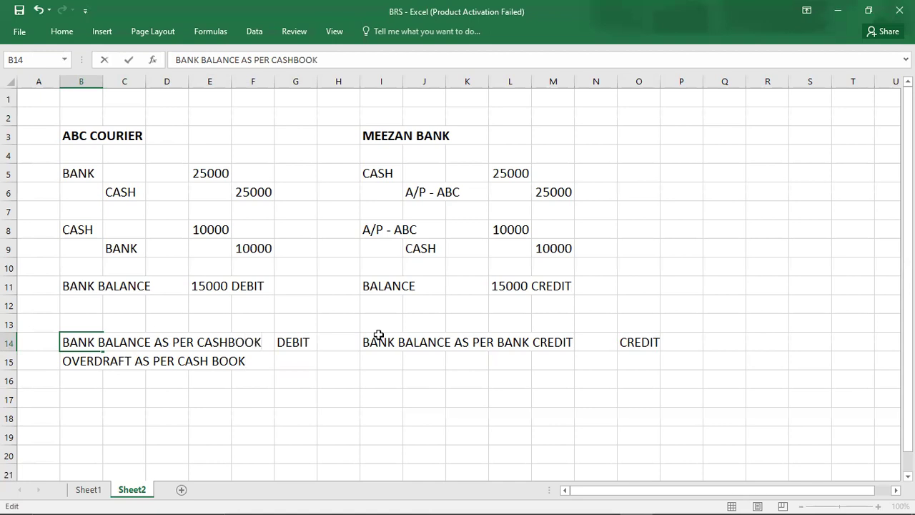
pyautogui.click(234, 338)
pyautogui.click(286, 364)
pyautogui.write('CREDIT')
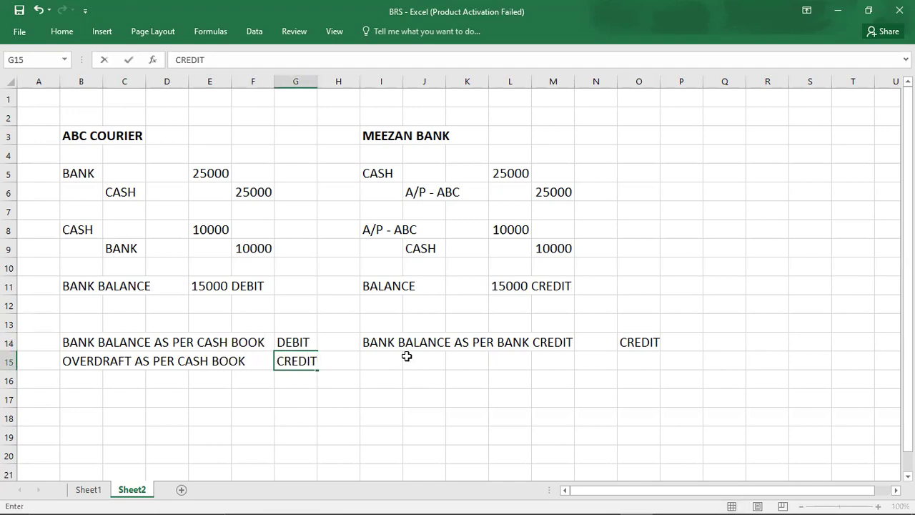
# - Enter the label OVERDRAFT AS PER BANK STATEMENT in I15 and DEBIT in O15
pyautogui.click(385, 358)
pyautogui.write('OVERDRAFR')
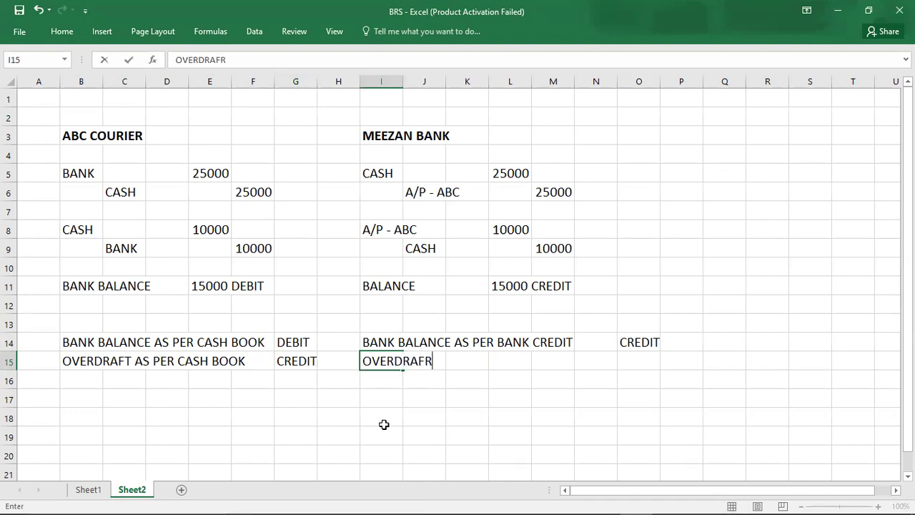
pyautogui.press('BackSpace')
pyautogui.write('T AS PER BANK ')
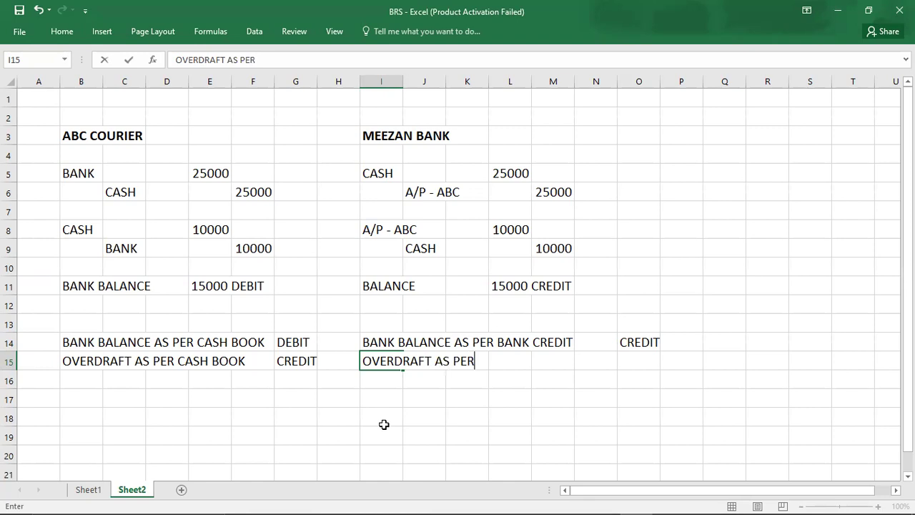
pyautogui.write('STATEMET')
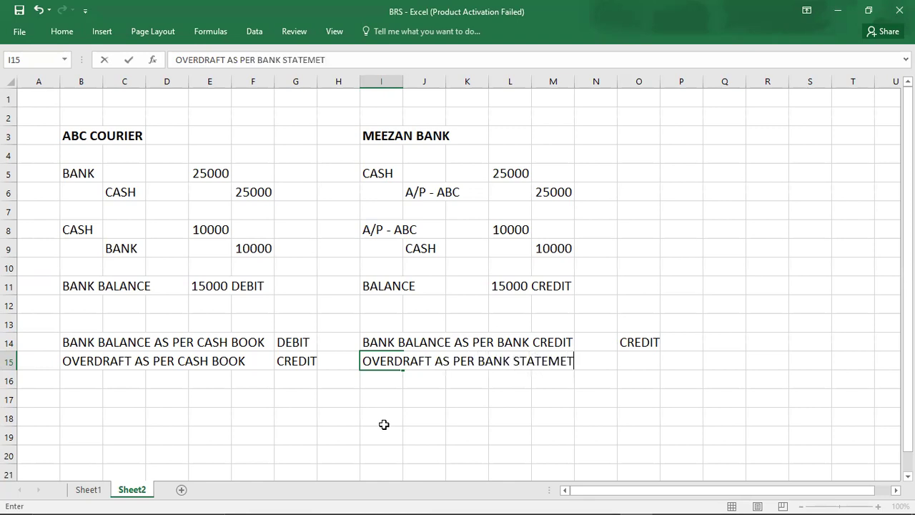
pyautogui.press('BackSpace')
pyautogui.write('NT')
pyautogui.press('Right')
pyautogui.press('Right')
pyautogui.press('Right')
pyautogui.press('Right')
pyautogui.press('Right')
pyautogui.press('Right')
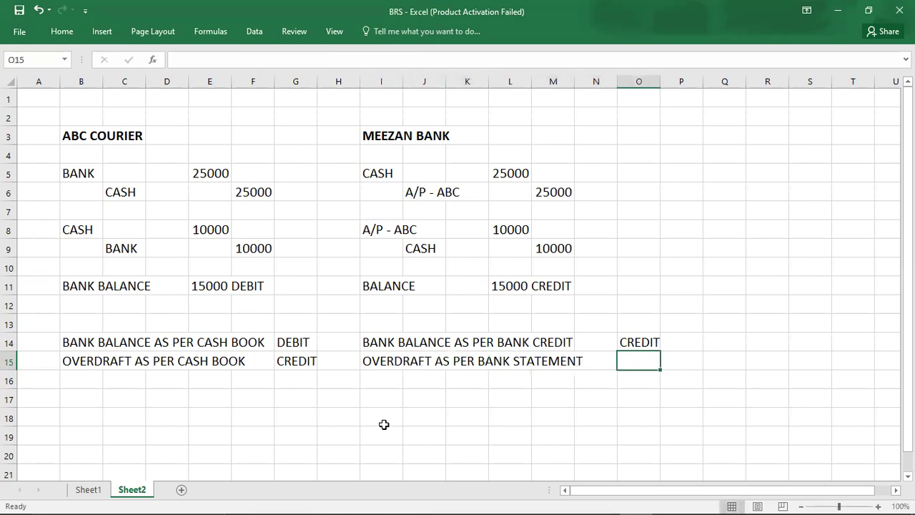
pyautogui.write('DEBIT')
pyautogui.press('Return')
# - Correct the I14 label to BANK BALANCE AS PER BANK STATEMENT
pyautogui.press('Up')
pyautogui.press('Left')
pyautogui.press('Left')
pyautogui.press('Left')
pyautogui.press('Left')
pyautogui.press('Left')
pyautogui.press('Left')
pyautogui.press('Left')
pyautogui.press('Left')
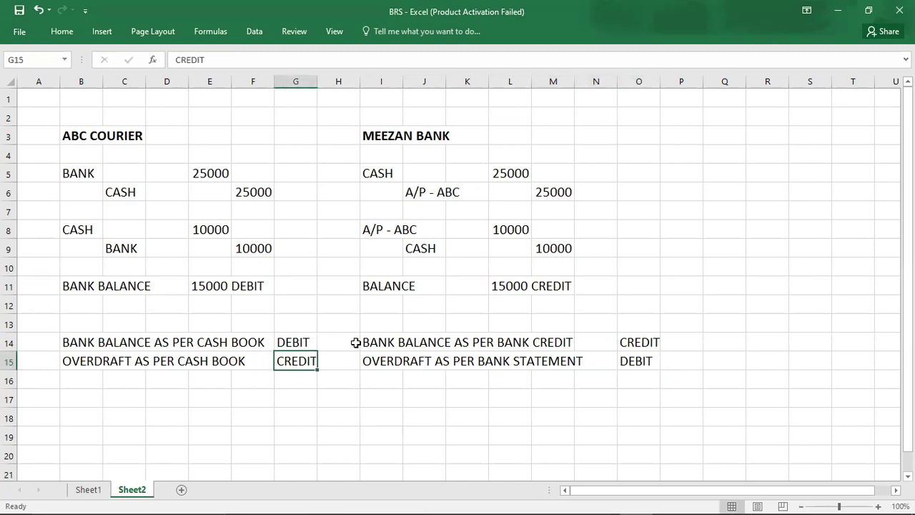
pyautogui.doubleClick(373, 344)
pyautogui.click(530, 343)
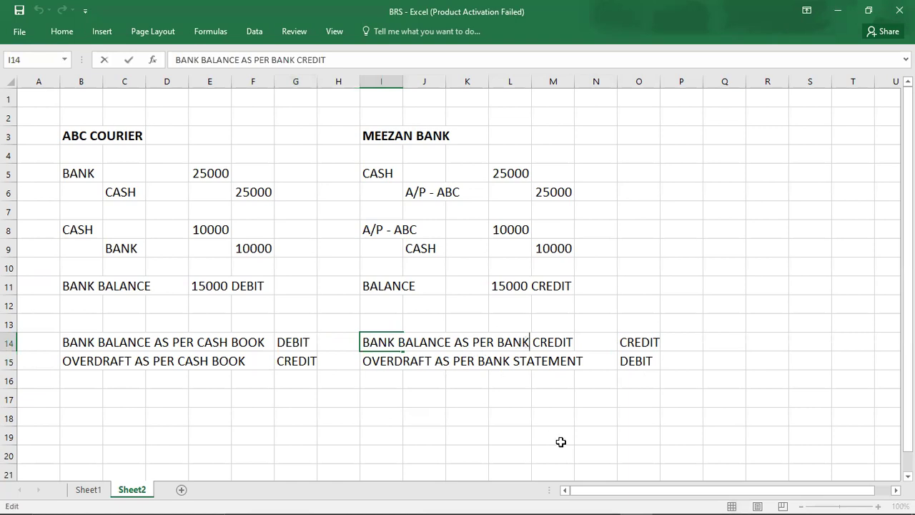
pyautogui.press('Delete')
pyautogui.press('Delete')
pyautogui.press('Delete')
pyautogui.press('Delete')
pyautogui.press('Delete')
pyautogui.press('Delete')
pyautogui.write('STATEMENT')
pyautogui.press('Return')
pyautogui.press('Return')
pyautogui.press('Return')
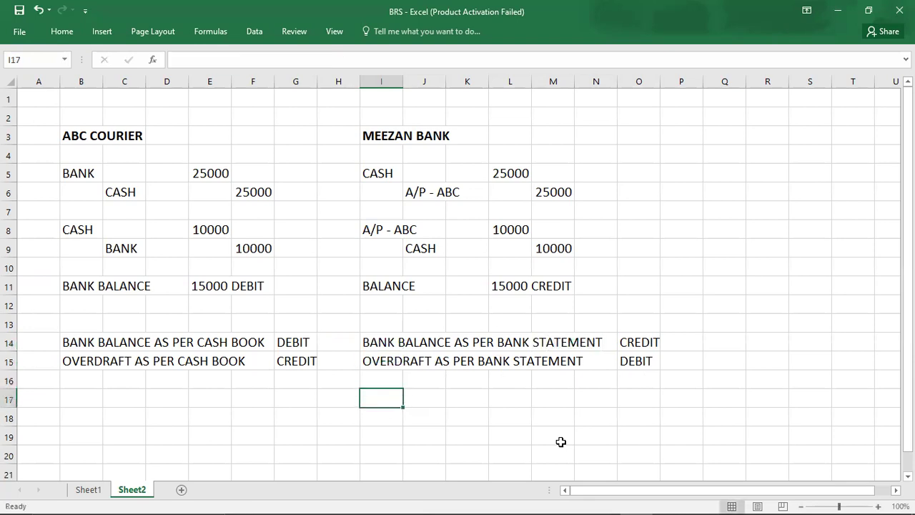
# - Make the balance and overdraft summary in B14:O15 bold
pyautogui.press('Left')
pyautogui.press('Left')
pyautogui.press('Left')
pyautogui.press('Left')
pyautogui.press('Left')
pyautogui.press('Left')
pyautogui.press('Up')
pyautogui.press('Up')
pyautogui.press('Up')
pyautogui.press('Left')
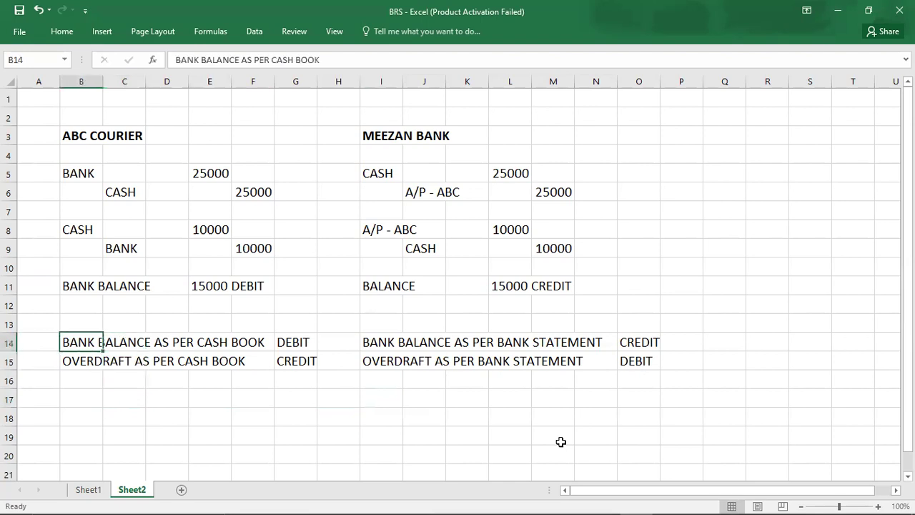
pyautogui.hotkey('shift', 'Right')
pyautogui.hotkey('shift', 'Right')
pyautogui.hotkey('shift', 'Right')
pyautogui.hotkey('shift', 'Right')
pyautogui.hotkey('shift', 'Right')
pyautogui.hotkey('shift', 'Right')
pyautogui.hotkey('shift', 'Right')
pyautogui.hotkey('shift', 'Right')
pyautogui.hotkey('shift', 'Right')
pyautogui.hotkey('shift', 'Right')
pyautogui.hotkey('shift', 'Right')
pyautogui.hotkey('shift', 'Right')
pyautogui.hotkey('shift', 'Right')
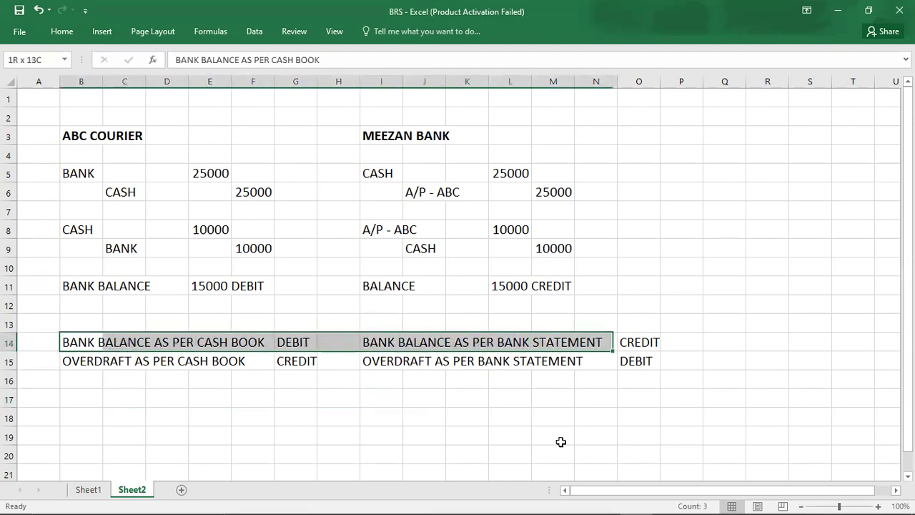
pyautogui.hotkey('shift', 'Down')
pyautogui.hotkey('ctrl', 'b')
pyautogui.press('Left')
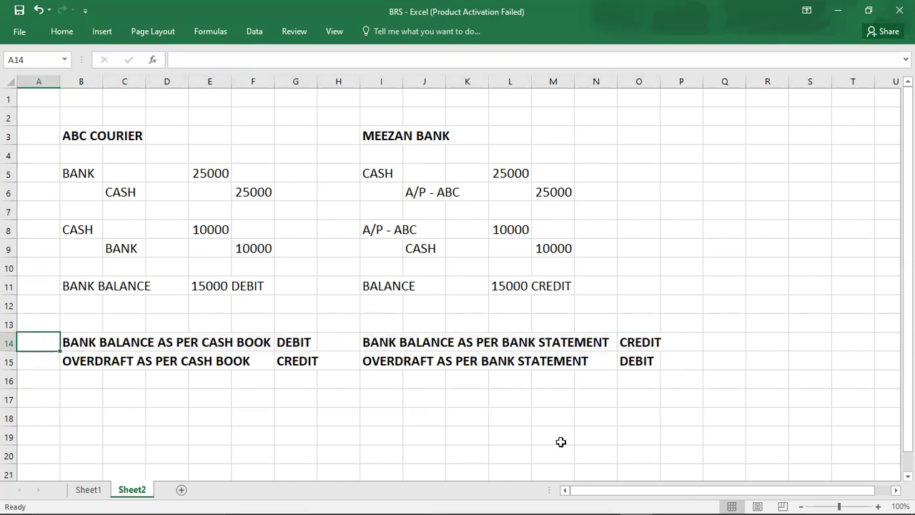
pyautogui.press('Down')
pyautogui.press('Down')
pyautogui.press('Down')
pyautogui.press('Down')
pyautogui.press('Down')
pyautogui.press('Down')
pyautogui.press('Down')
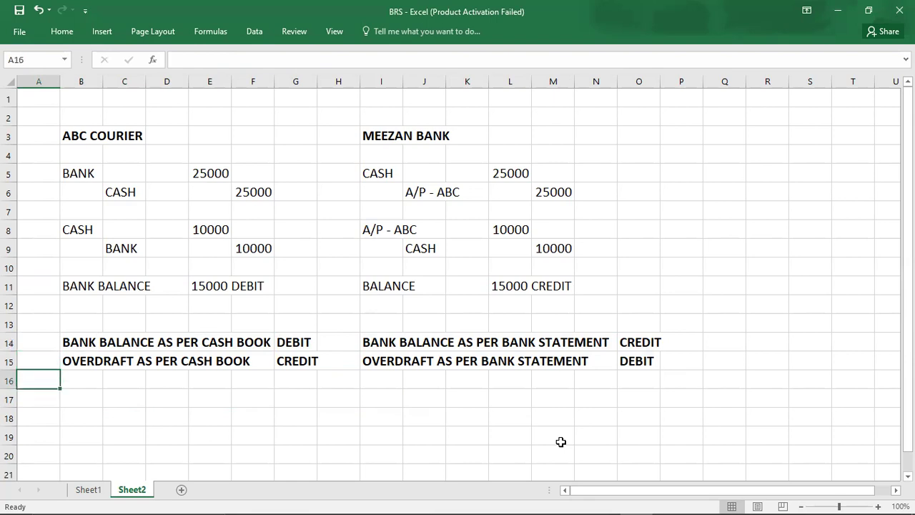
pyautogui.press('Up')
pyautogui.press('Up')
pyautogui.press('Up')
pyautogui.press('Up')
pyautogui.press('Up')
pyautogui.press('Up')
pyautogui.press('Up')
pyautogui.press('Up')
pyautogui.press('Up')
pyautogui.press('Up')
pyautogui.press('Up')
pyautogui.press('Up')
pyautogui.press('Up')
pyautogui.press('Up')
pyautogui.press('Up')
pyautogui.press('Up')
pyautogui.press('Up')
pyautogui.press('Up')
pyautogui.press('Up')
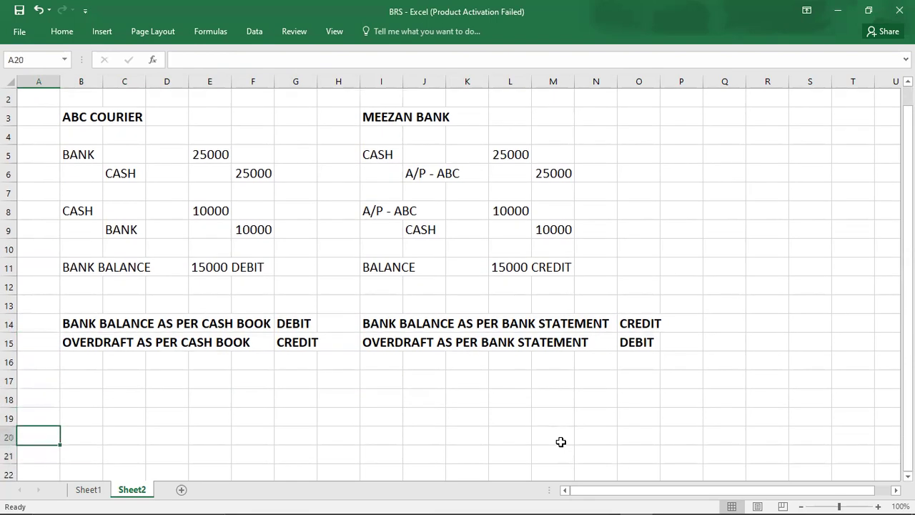
pyautogui.press('Down')
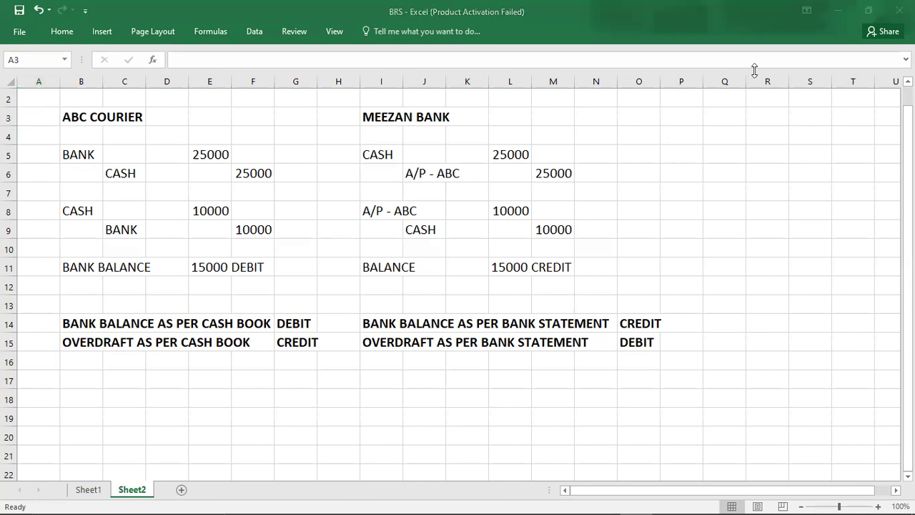
pyautogui.press('Down')
pyautogui.press('Down')
pyautogui.press('Down')
pyautogui.press('Down')
pyautogui.press('Down')
pyautogui.press('Down')
pyautogui.press('Down')
pyautogui.press('Down')
pyautogui.press('Down')
pyautogui.press('Down')
pyautogui.press('Down')
pyautogui.press('Down')
pyautogui.press('Down')
pyautogui.press('Down')
pyautogui.press('Down')
pyautogui.press('Down')
pyautogui.press('Down')
pyautogui.press('Down')
pyautogui.press('Down')
pyautogui.press('Down')
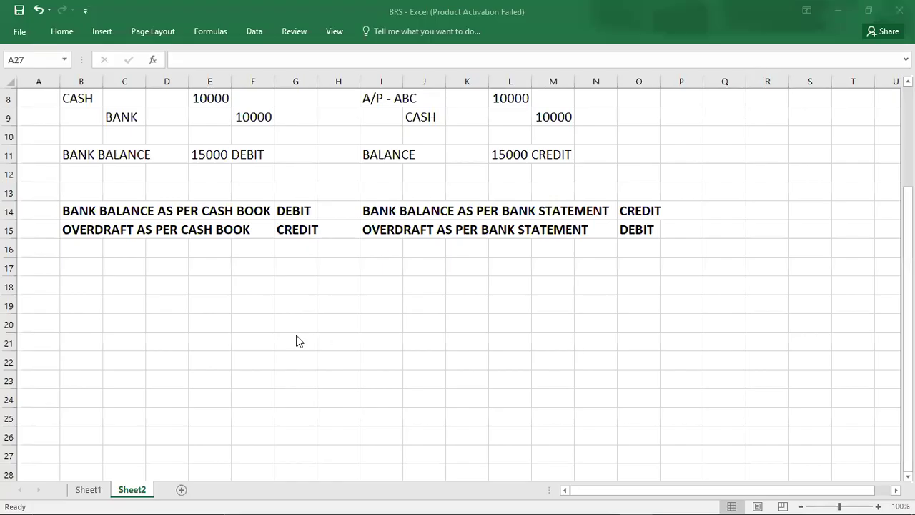
# - Switch to Sheet1 with the Q.1 cash book and BRS template
pyautogui.click(89, 491)
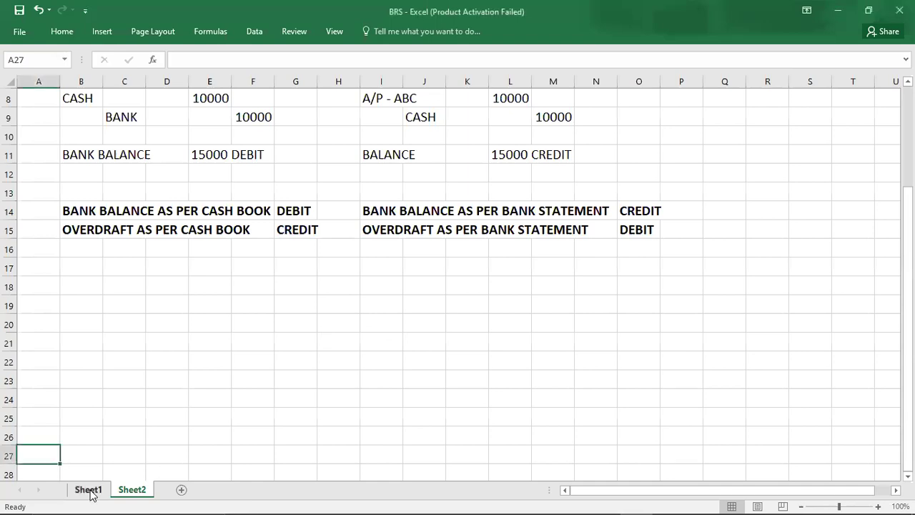
pyautogui.click(89, 490)
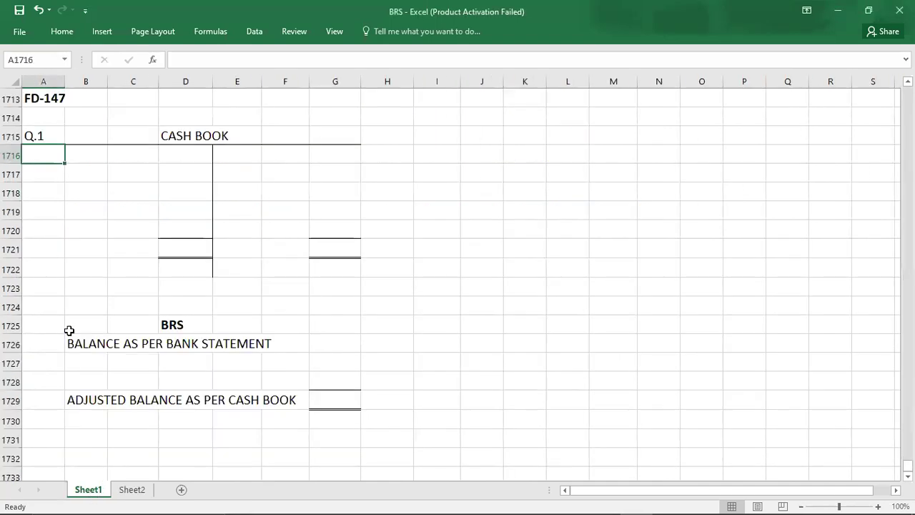
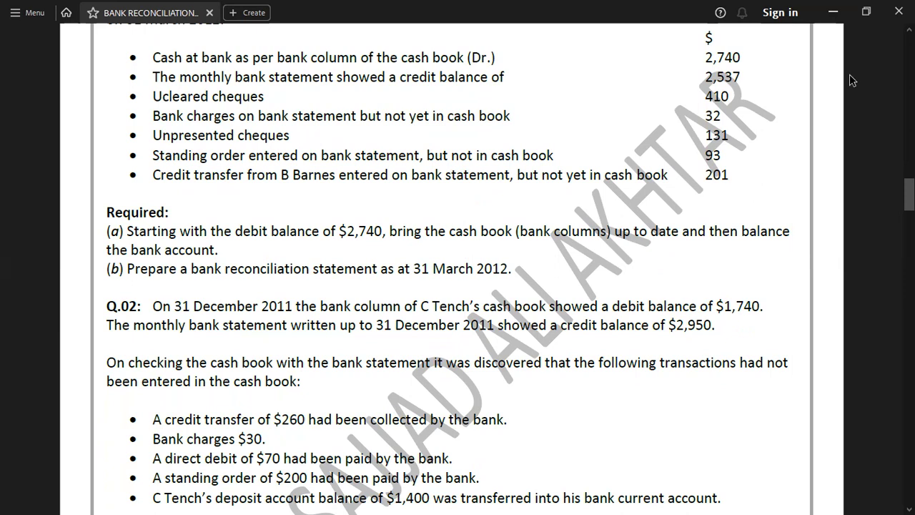
# - Return to the Excel workbook and extend the Q.1 heading in D1715 to CASH BOOK (BANK COLUMNS)
pyautogui.hotkey('alt', 'Tab')
pyautogui.press('Tab')
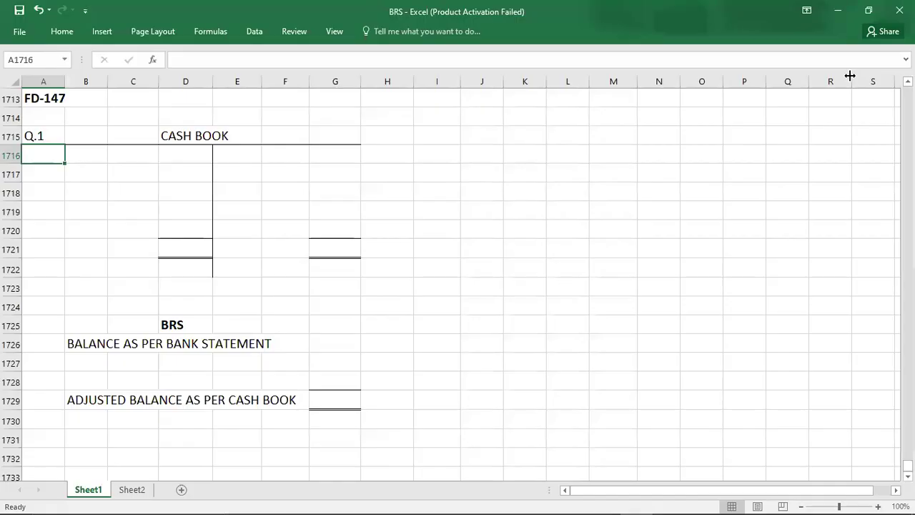
pyautogui.doubleClick(170, 137)
pyautogui.click(231, 133)
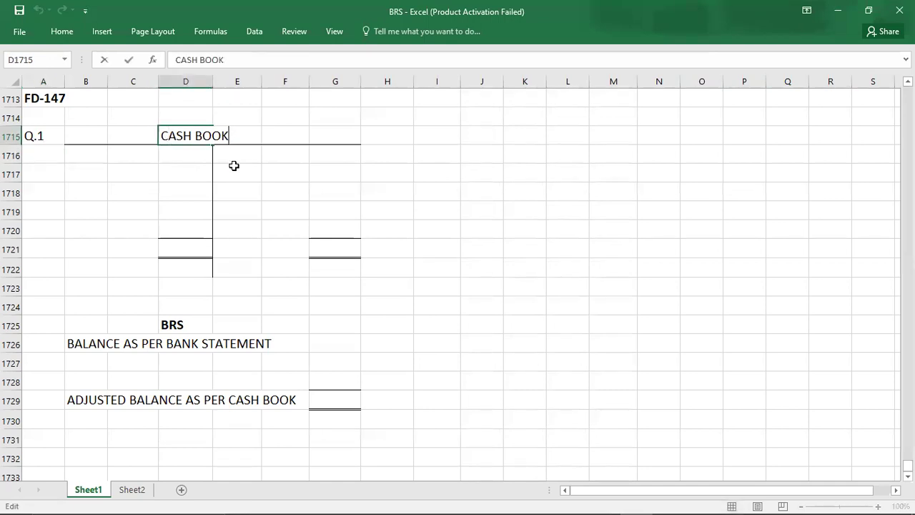
pyautogui.write('(BANK C')
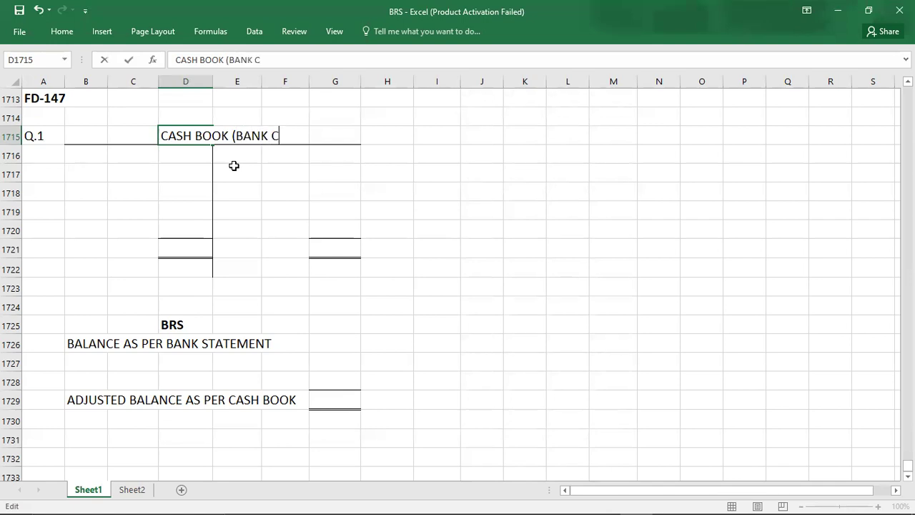
pyautogui.write('OLUMNS')
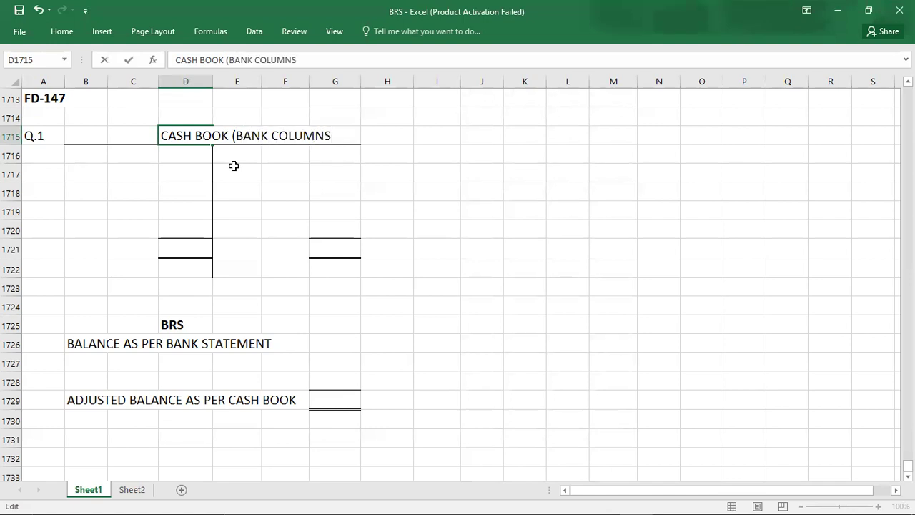
pyautogui.write(')')
pyautogui.press('Return')
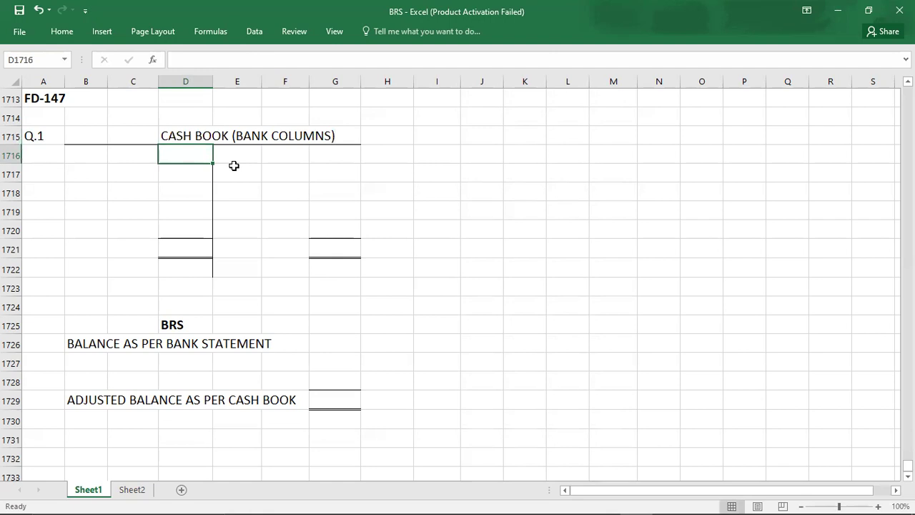
# - Look up the cash book's opening balance in the Q.01 PDF and enter B/D in C1716 with 2740 in D1716
pyautogui.click(126, 153)
pyautogui.hotkey('alt', 'Tab')
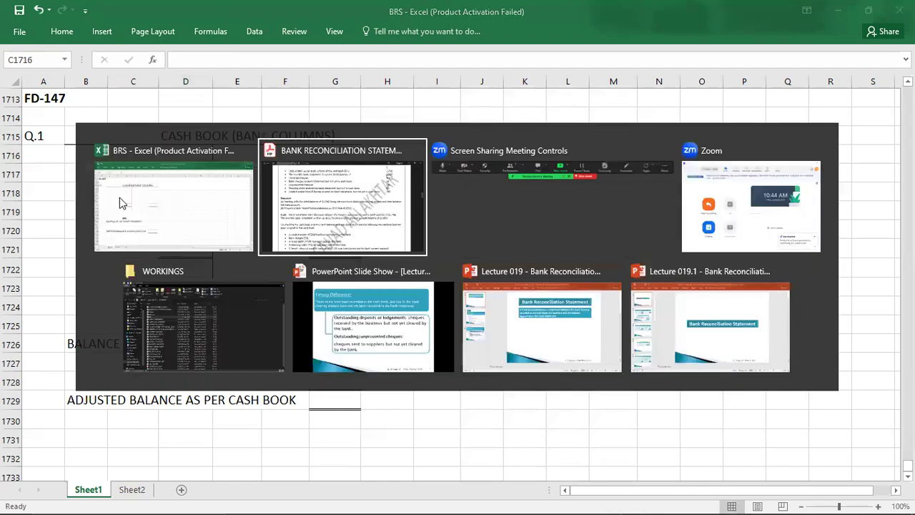
pyautogui.scroll(3, 118, 196)
pyautogui.scroll(3, 118, 196)
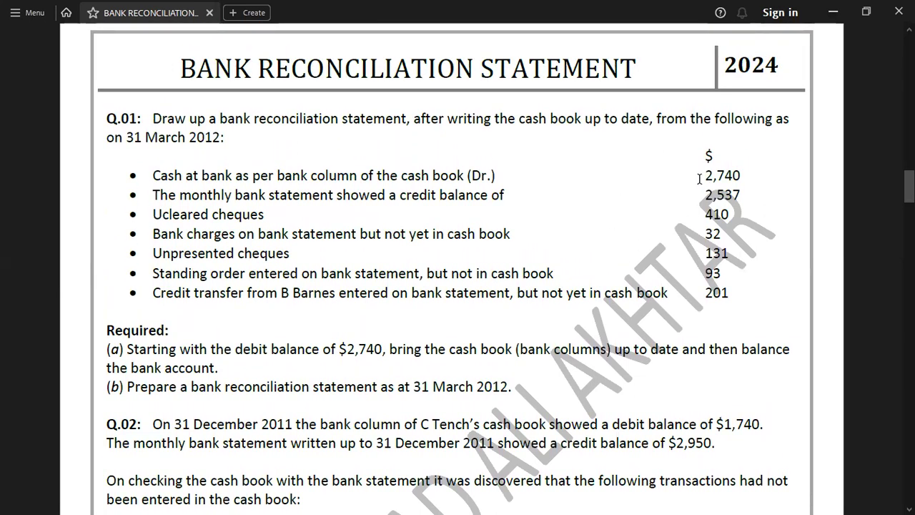
pyautogui.hotkey('alt', 'Tab')
pyautogui.write('B/D')
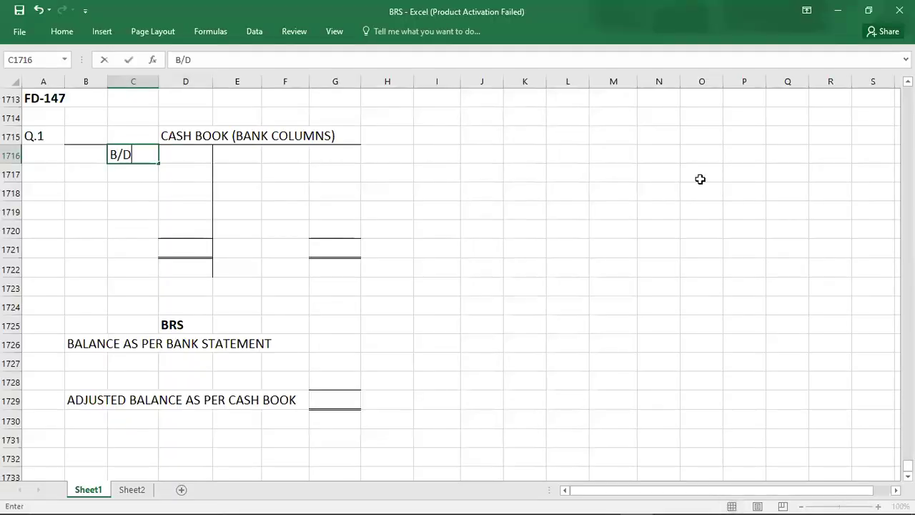
pyautogui.press('Tab')
pyautogui.write('2740')
pyautogui.press('Return')
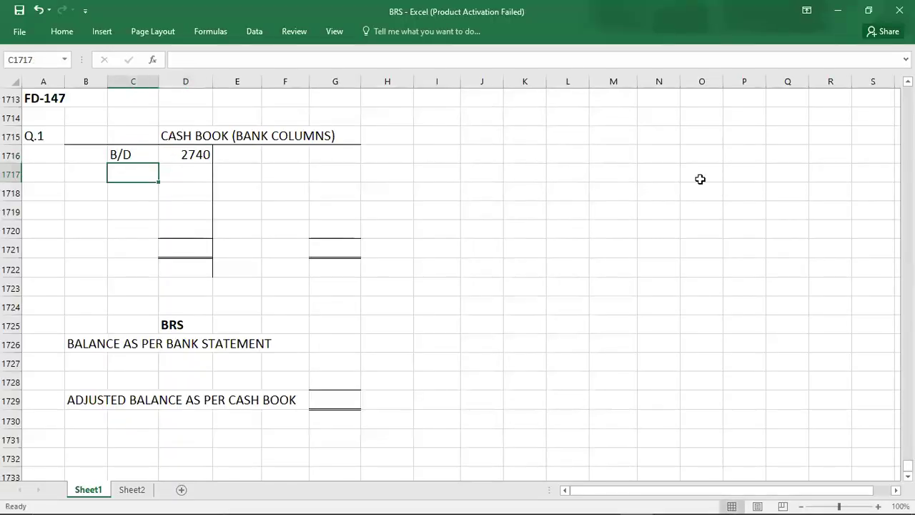
# - Check the bank charges item in the PDF and enter its journal labels, BANK CHARGES in J1716 and BANK in K1717
pyautogui.hotkey('alt', 'Tab')
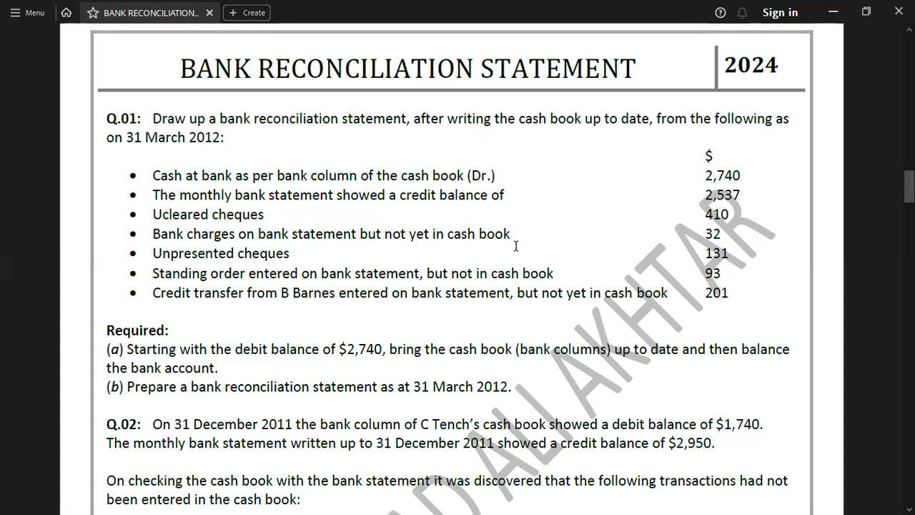
pyautogui.hotkey('alt', 'Tab')
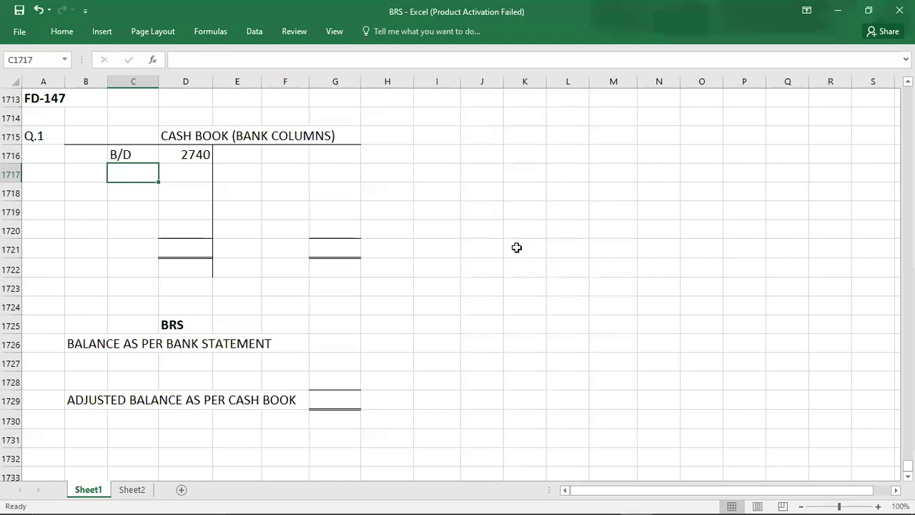
pyautogui.click(487, 154)
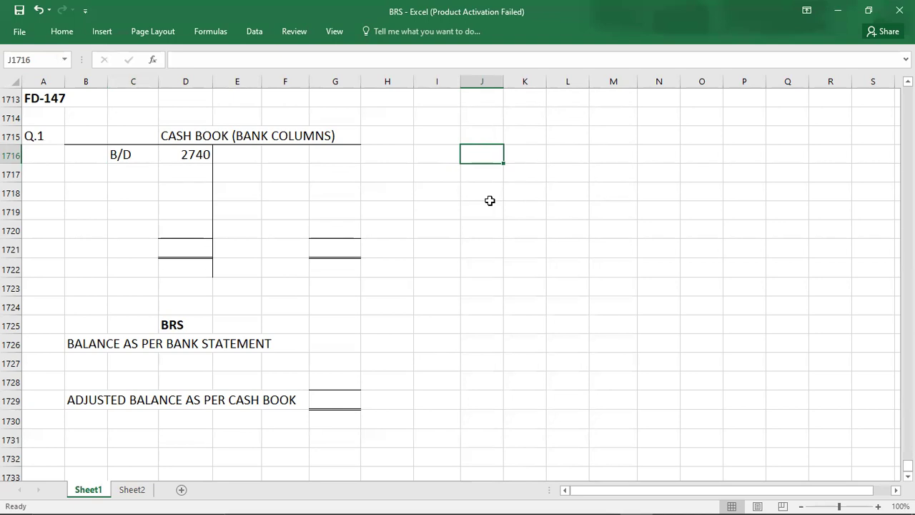
pyautogui.write('BANK CHARGES')
pyautogui.hotkey('ctrl', 'Return')
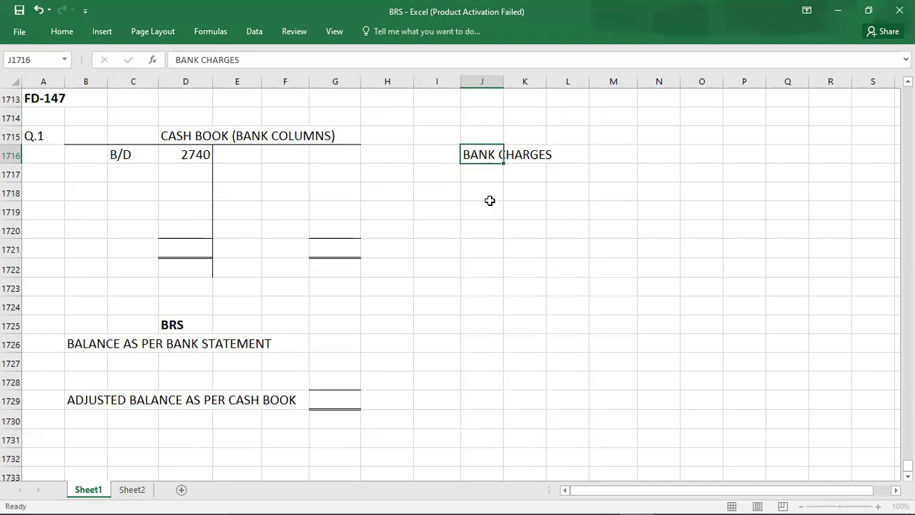
pyautogui.press('Right')
pyautogui.press('Down')
pyautogui.write('BANK')
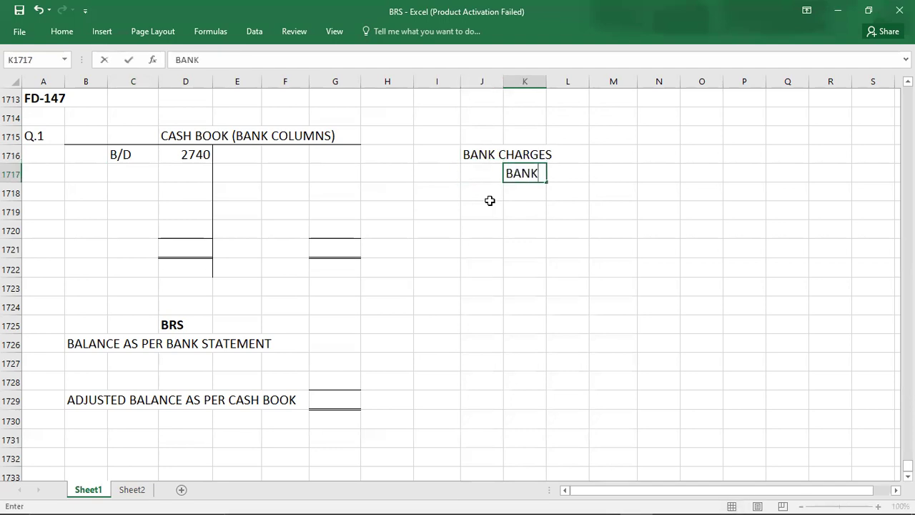
# - Enter the bank charges amount from the PDF, 32, as debit in N1716 and as credit in O1717
pyautogui.press('Up')
pyautogui.press('Right')
pyautogui.press('Right')
pyautogui.press('Right')
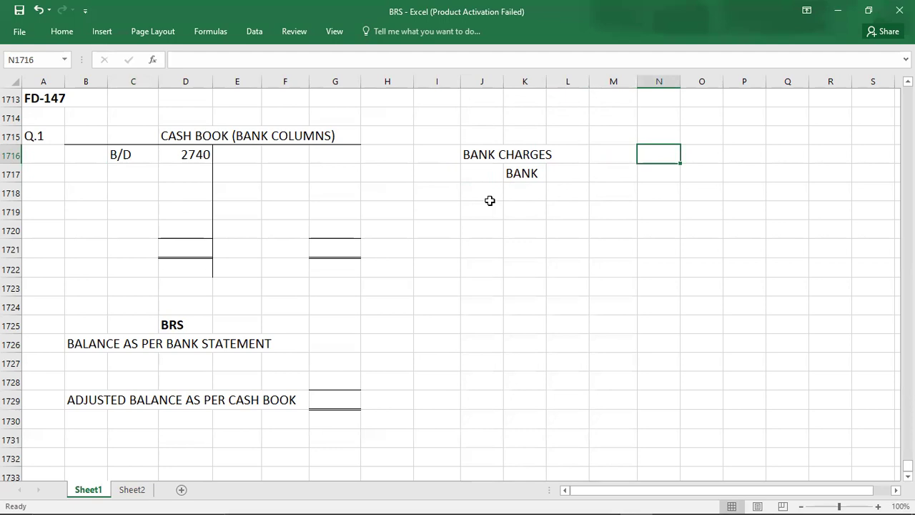
pyautogui.hotkey('alt', 'Tab')
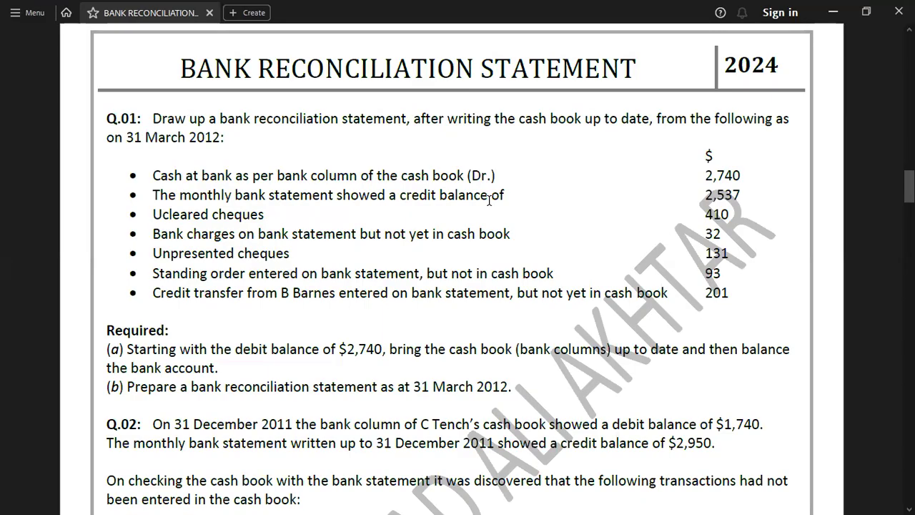
pyautogui.hotkey('alt', 'Tab')
pyautogui.write('32')
pyautogui.press('Return')
pyautogui.press('Right')
pyautogui.write('3')
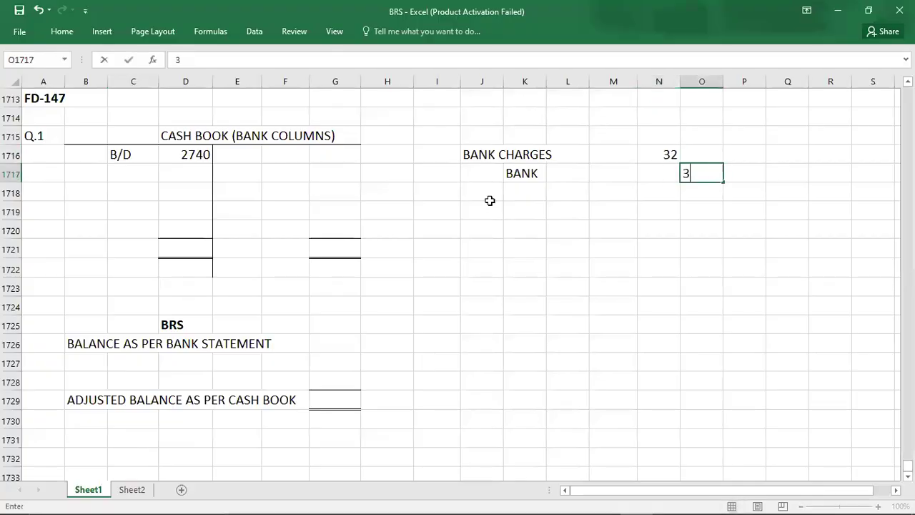
pyautogui.write('2')
pyautogui.press('Return')
# - Post the 32 bank charges to the credit side of the cash book in G1716
pyautogui.click(519, 179)
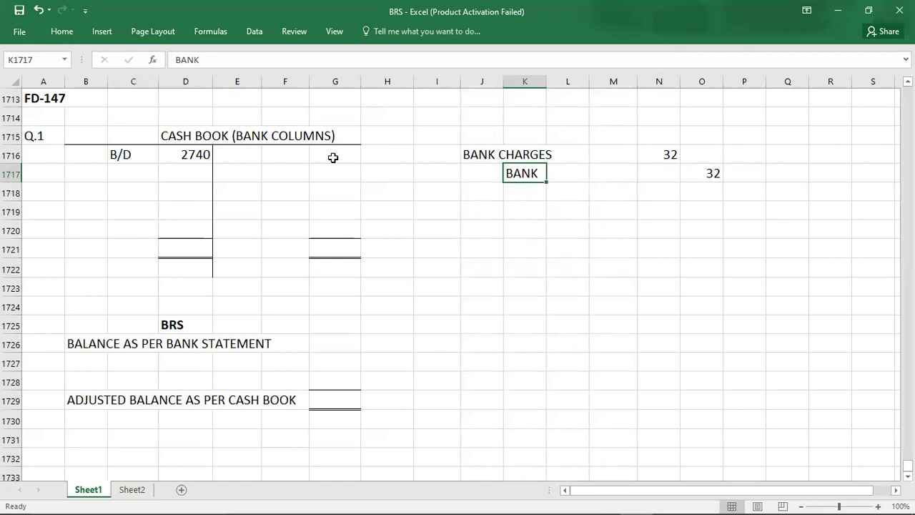
pyautogui.click(333, 158)
pyautogui.write('32')
pyautogui.press('Return')
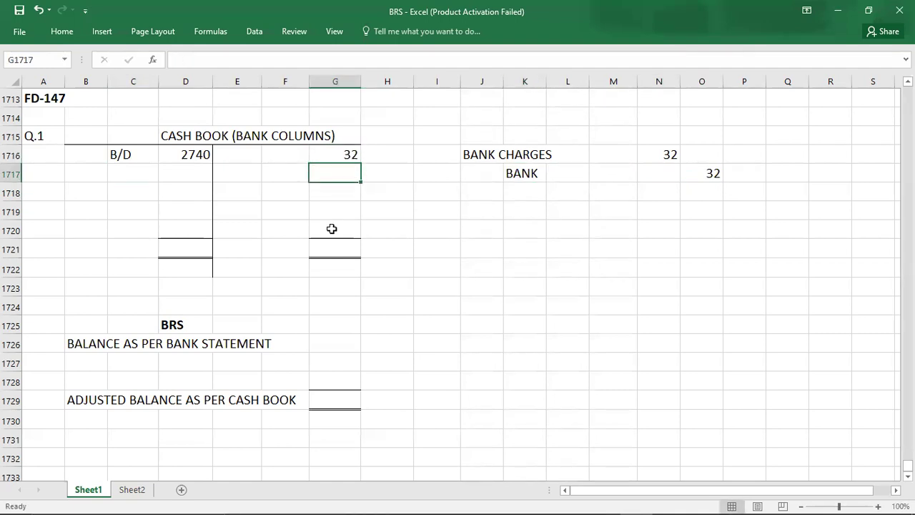
# - Check the standing order item in the PDF and enter its journal labels, A/P OR EXPENSE in J1719 and BANK in K1720
pyautogui.hotkey('alt', 'Tab')
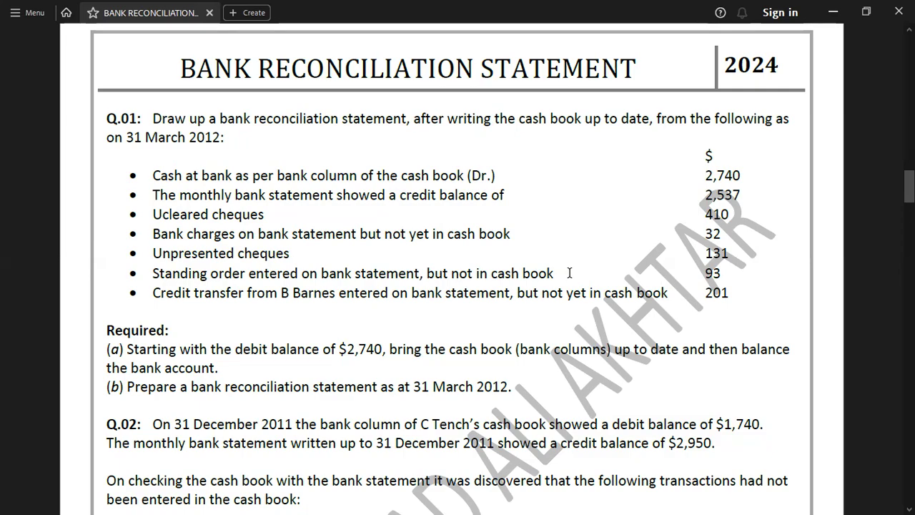
pyautogui.hotkey('alt', 'Tab')
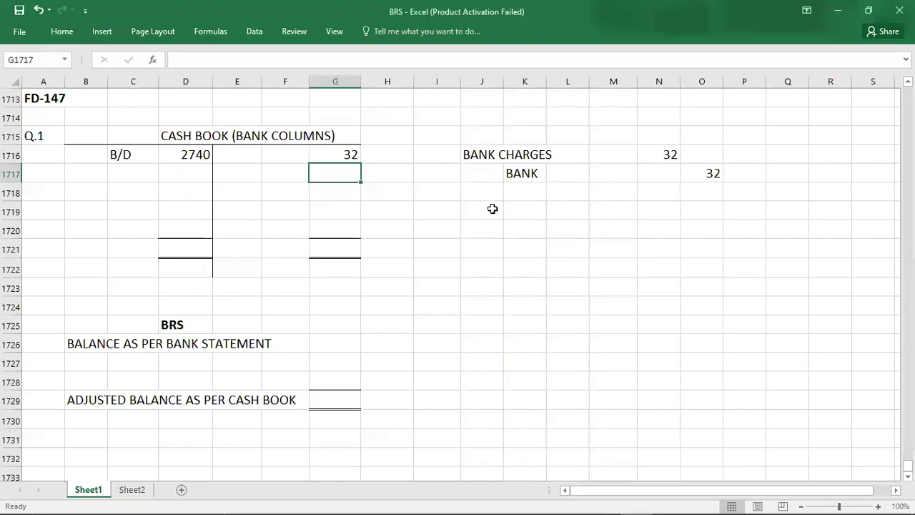
pyautogui.click(493, 209)
pyautogui.write('A/P')
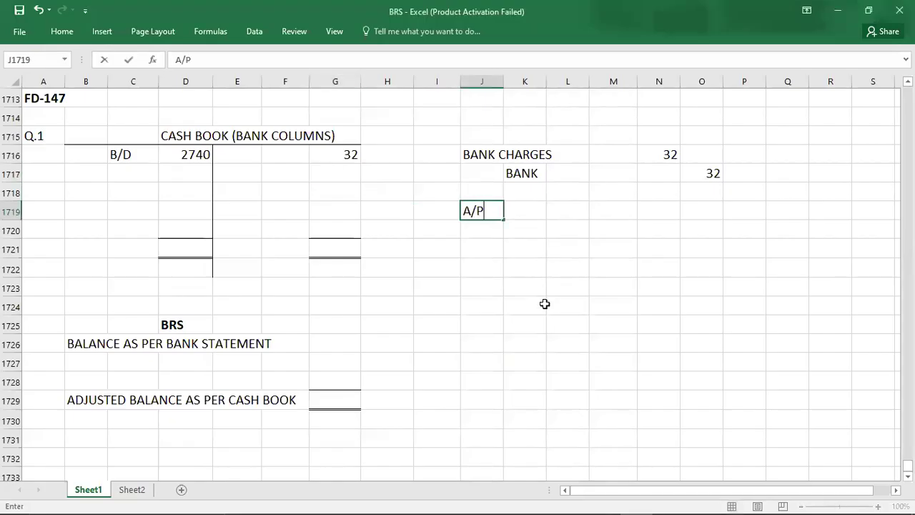
pyautogui.write(' OR EXPENSE')
pyautogui.press('Return')
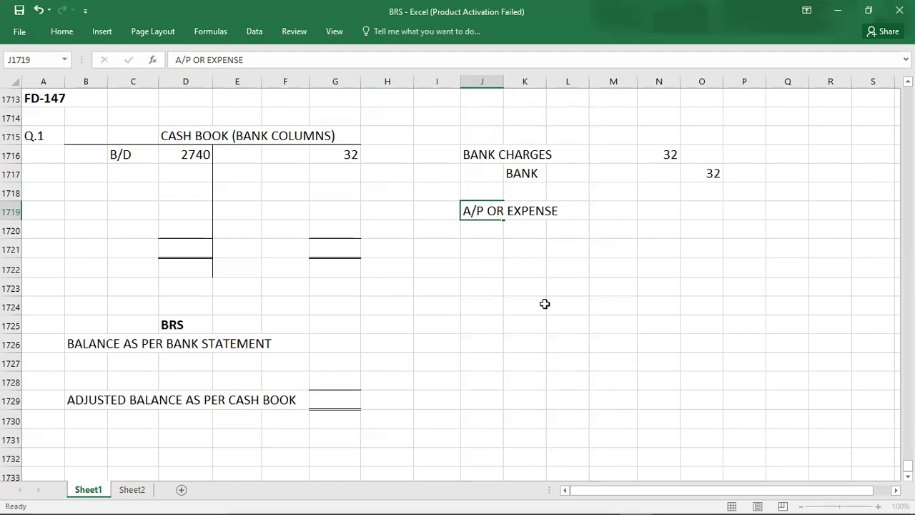
pyautogui.press('Right')
pyautogui.write('BANK')
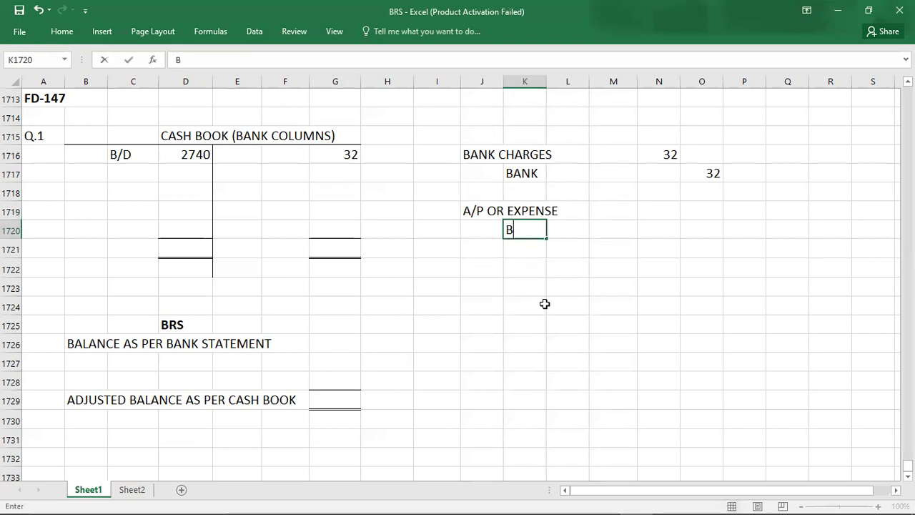
# - Enter the standing order amount from the PDF, 93, as debit in N1719 and as credit in O1720
pyautogui.press('Up')
pyautogui.press('Right')
pyautogui.press('Right')
pyautogui.press('Right')
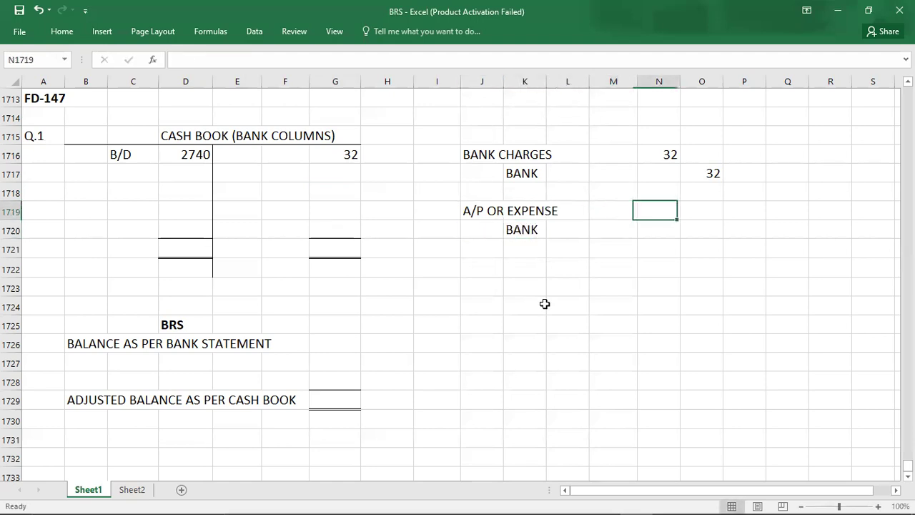
pyautogui.hotkey('alt', 'Tab')
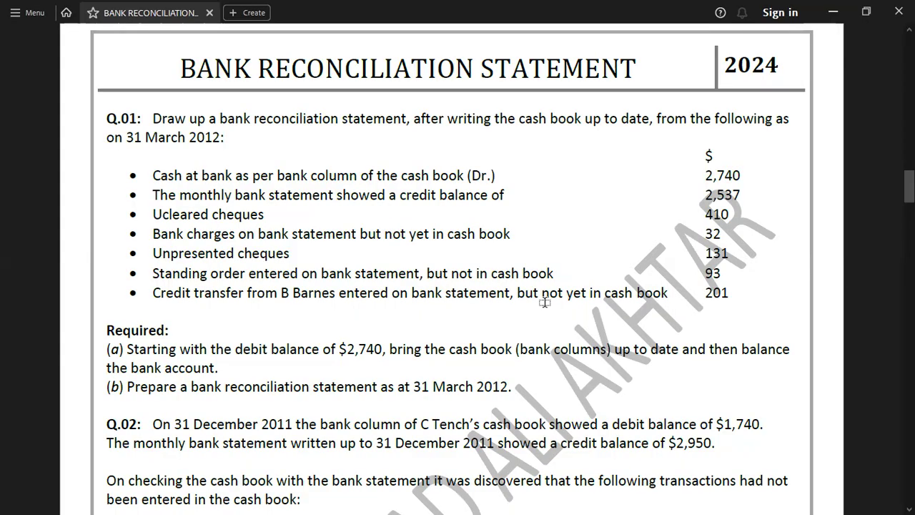
pyautogui.hotkey('alt', 'Tab')
pyautogui.write('93')
pyautogui.press('Return')
pyautogui.press('Right')
pyautogui.write('93')
pyautogui.press('Return')
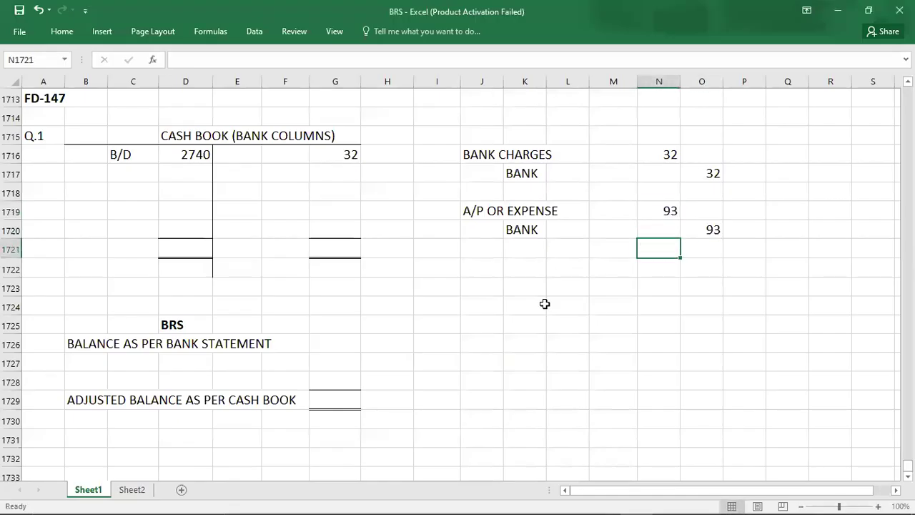
# - Post the 93 standing order to the credit side of the cash book in G1717
pyautogui.click(336, 176)
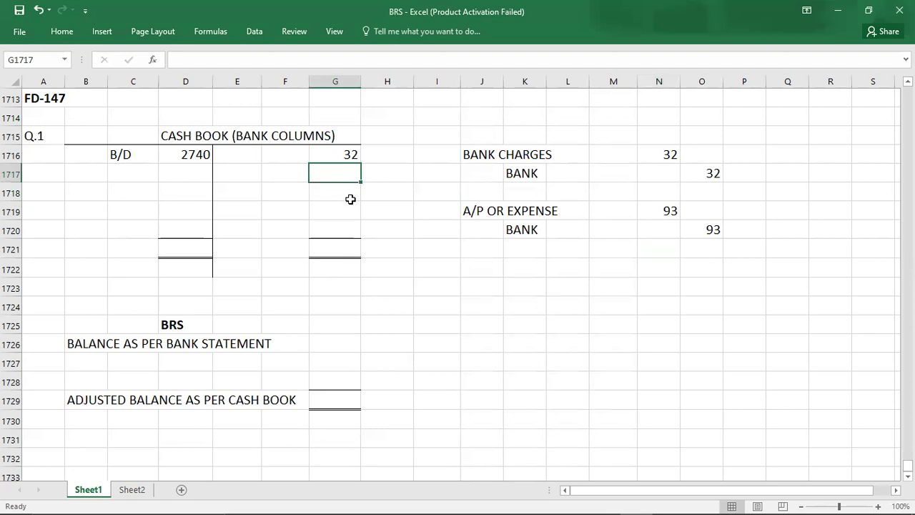
pyautogui.write('93')
pyautogui.press('Return')
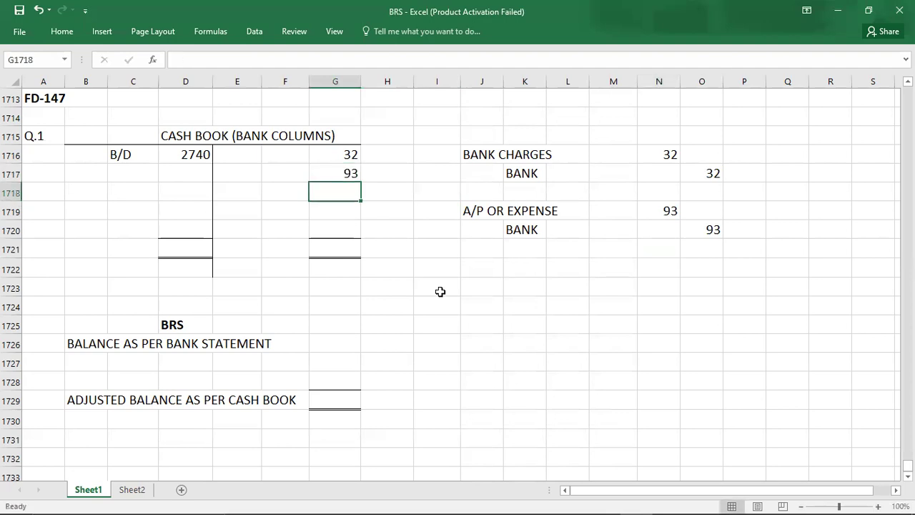
# - Check the credit transfer item in the PDF and enter its journal labels, BANK in J1722 and A/R in K1723
pyautogui.hotkey('alt', 'Tab')
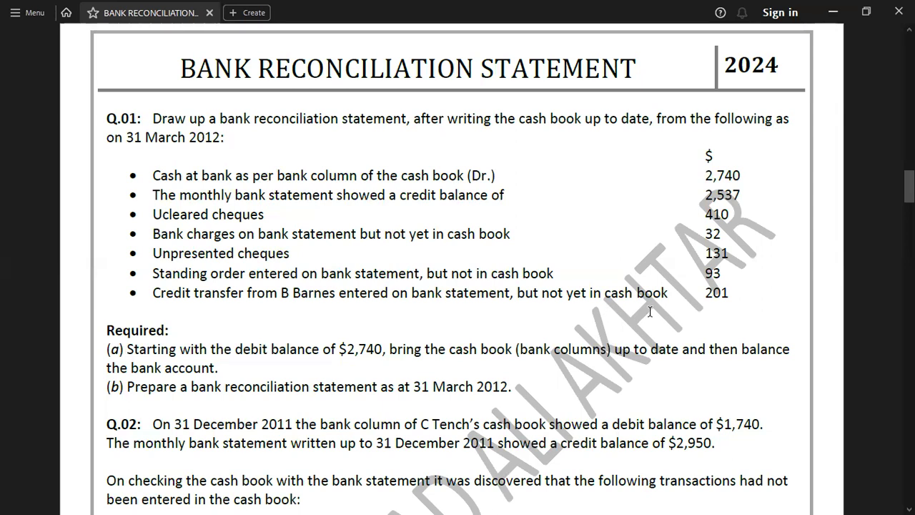
pyautogui.hotkey('alt', 'Tab')
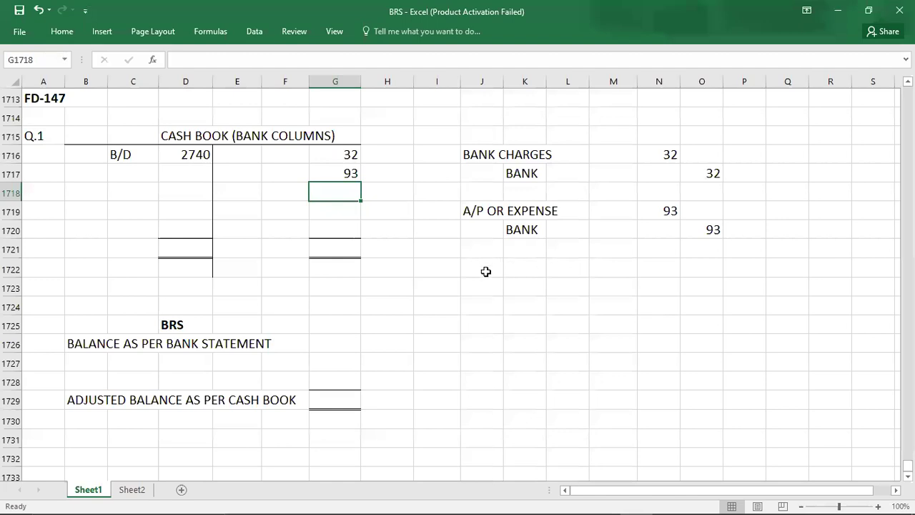
pyautogui.click(486, 269)
pyautogui.write('BANK')
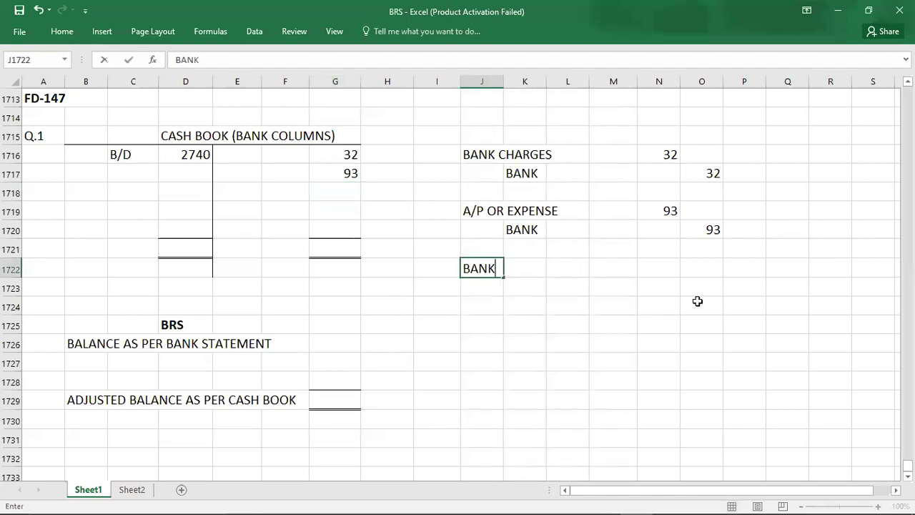
pyautogui.press('Return')
pyautogui.press('Right')
pyautogui.write('A/R')
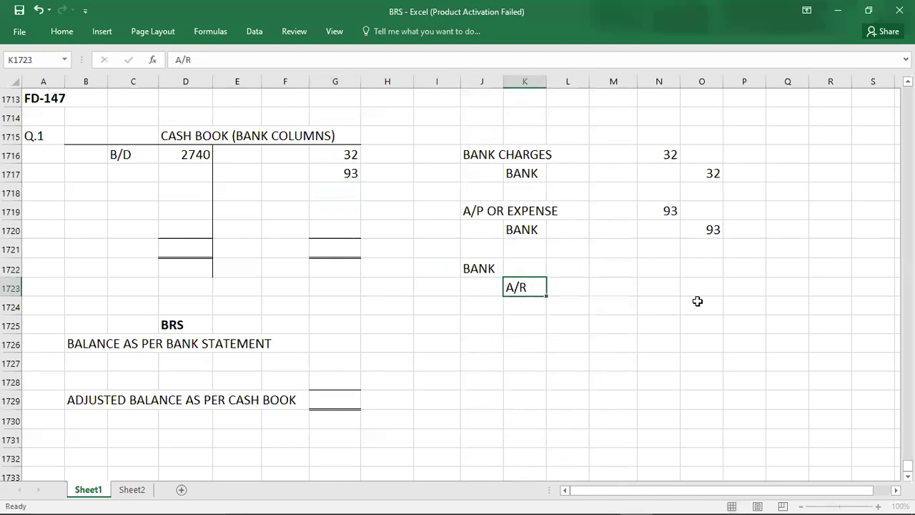
# - Check the credit transfer amount in the PDF and enter 201 as debit in N1722 and as credit in O1723
pyautogui.press('Up')
pyautogui.press('Right')
pyautogui.press('Right')
pyautogui.press('Right')
pyautogui.hotkey('alt', 'Tab')
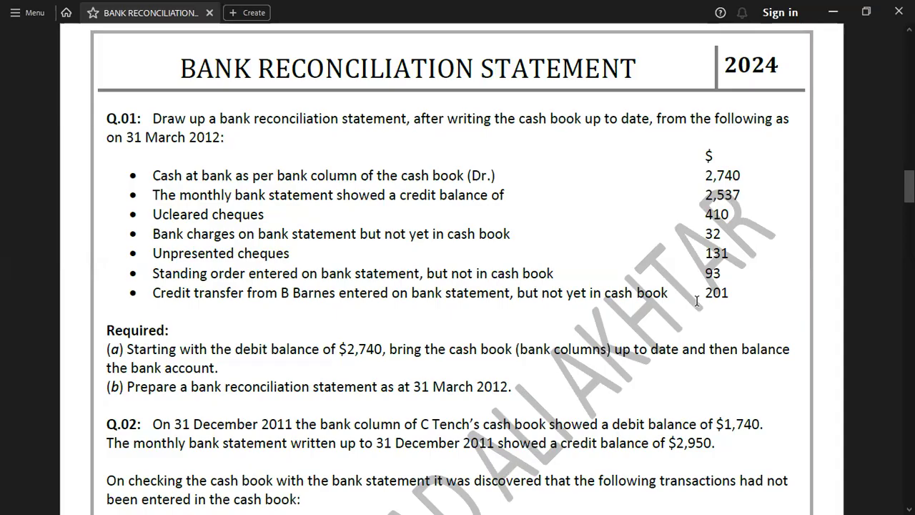
pyautogui.hotkey('alt', 'Tab')
pyautogui.write('201')
pyautogui.press('Return')
pyautogui.press('Right')
pyautogui.write('201')
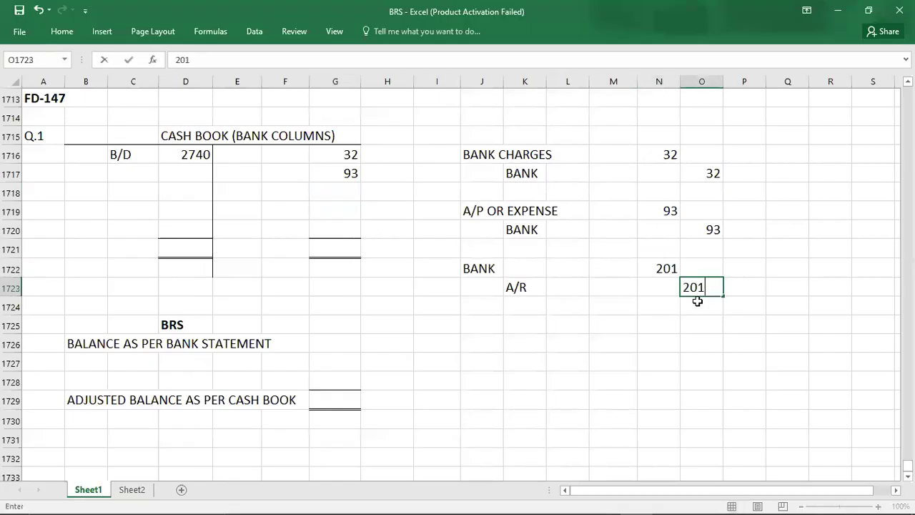
pyautogui.press('Return')
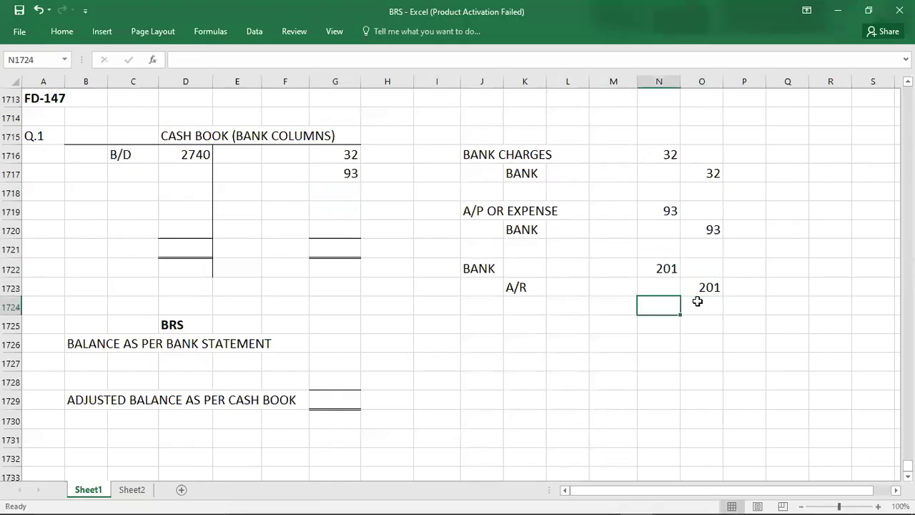
# - Post the 201 credit transfer to the debit side of the cash book in D1717
pyautogui.click(173, 178)
pyautogui.write('201')
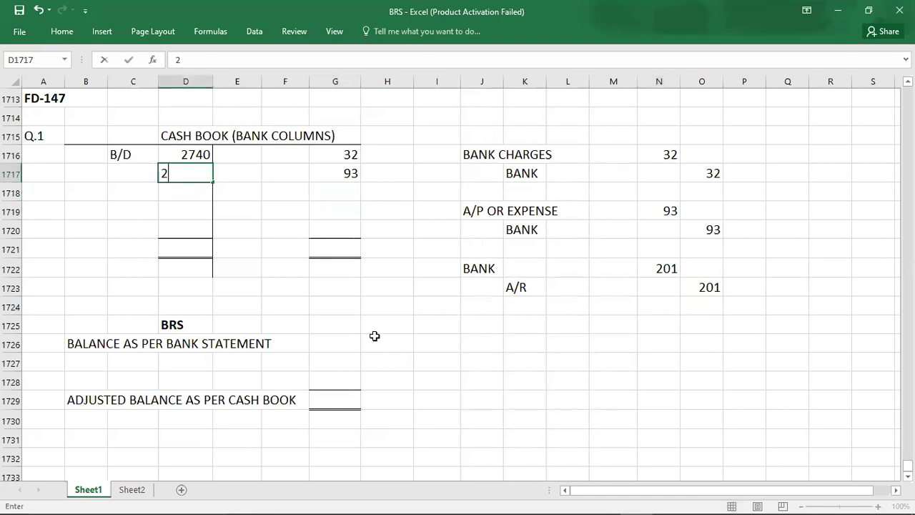
pyautogui.press('Return')
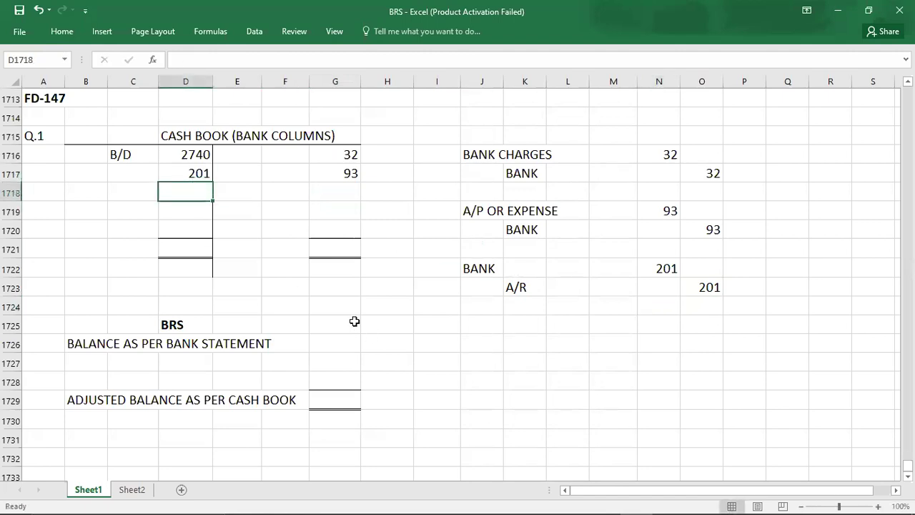
# - Label the 32 entry on the cash book's credit side CHARGES in F1716 and slightly widen column F
pyautogui.click(354, 322)
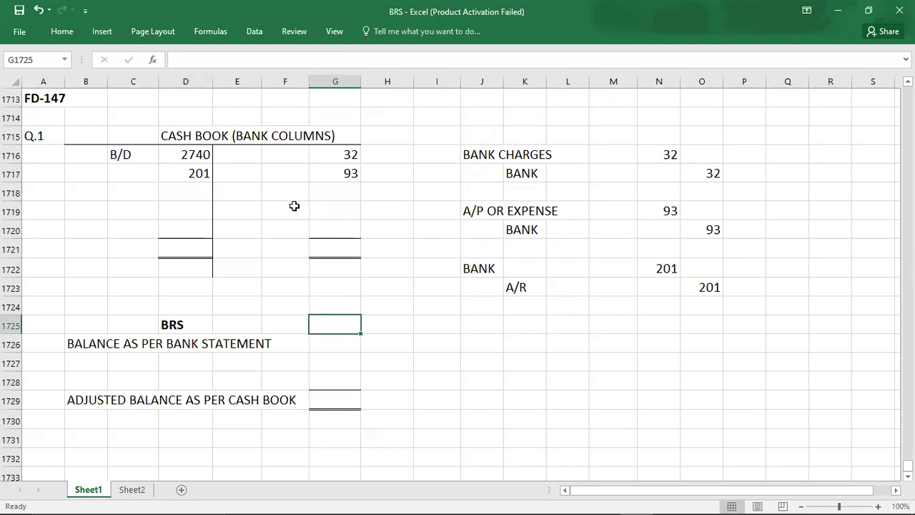
pyautogui.click(292, 157)
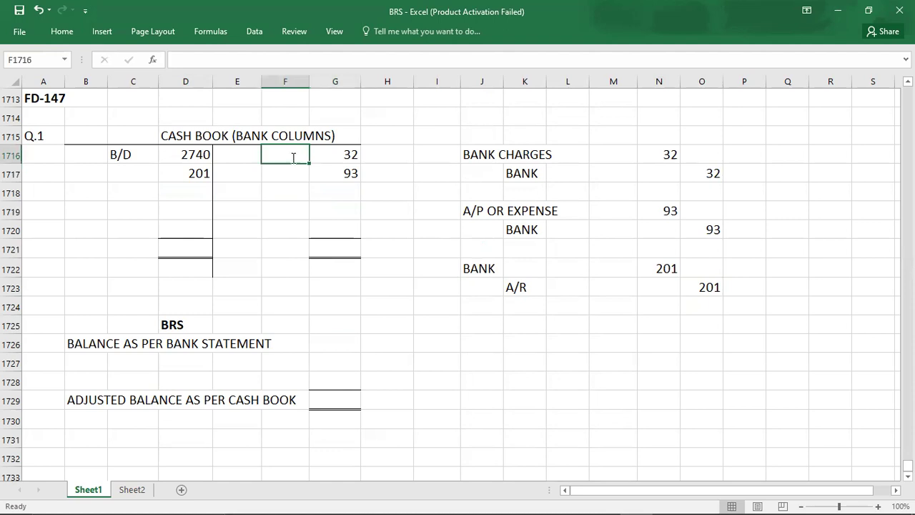
pyautogui.write('B')
pyautogui.press('BackSpace')
pyautogui.write('CHARGES')
pyautogui.press('Return')
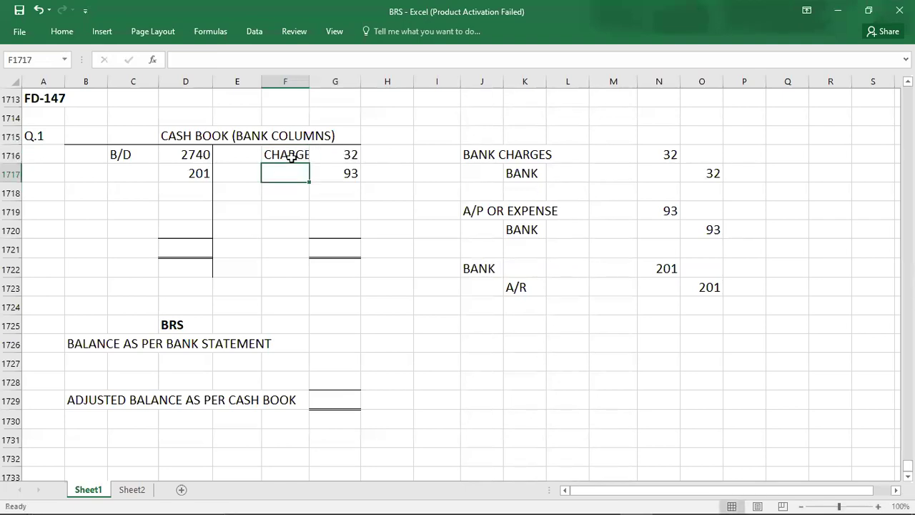
pyautogui.moveTo(309, 81); pyautogui.dragTo(314, 81)
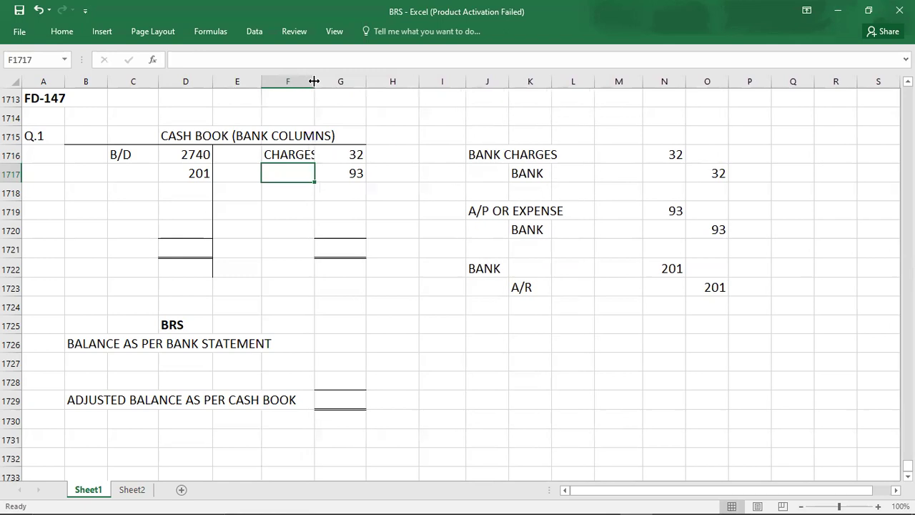
# - Enter STANDING ORDER in F1717 with 93 in G1717, and widen column F to fit the full label
pyautogui.click(482, 211)
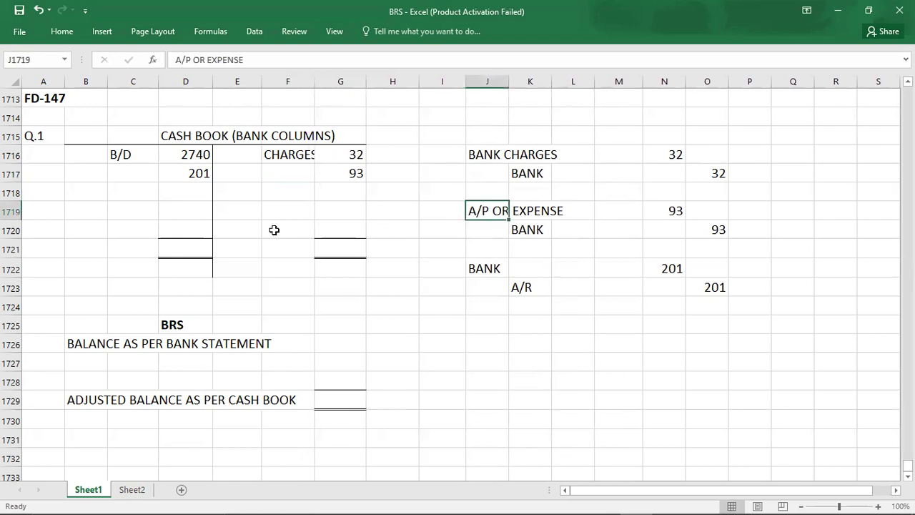
pyautogui.click(279, 177)
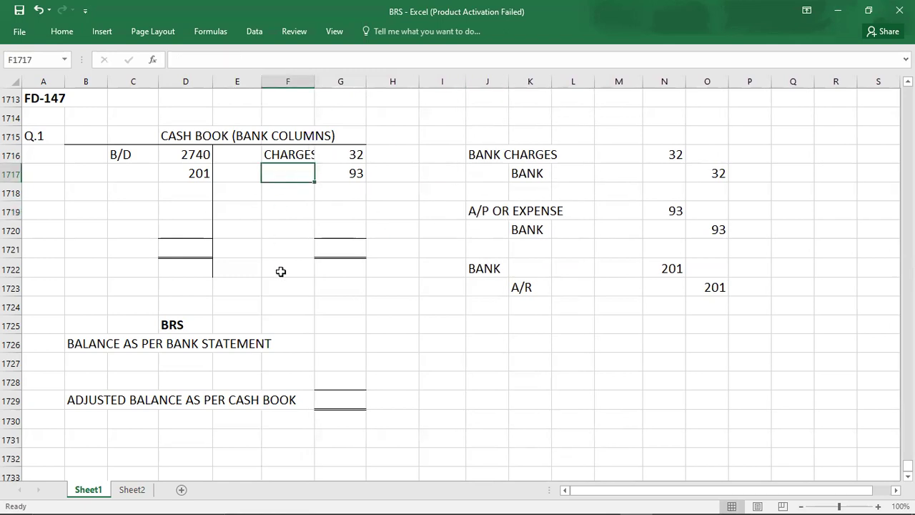
pyautogui.write('STAND')
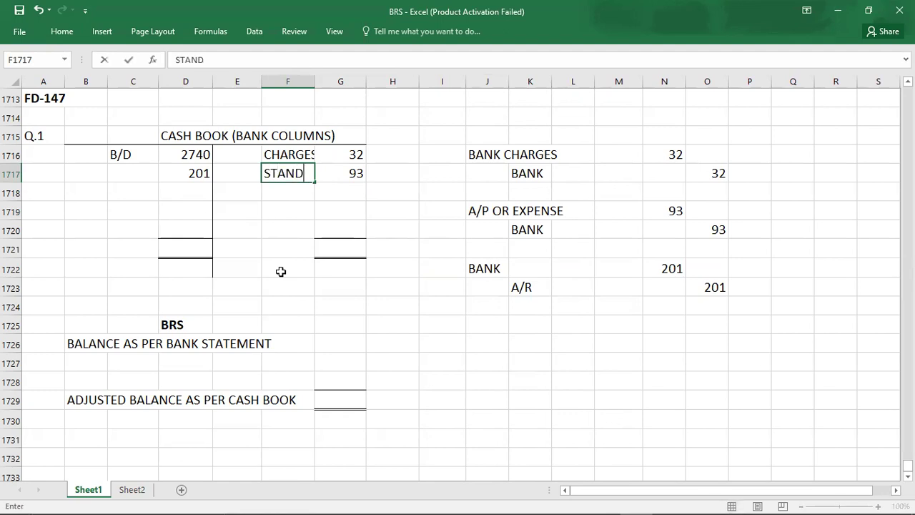
pyautogui.write('ING ORDER')
pyautogui.press('Tab')
pyautogui.write('93')
pyautogui.press('Return')
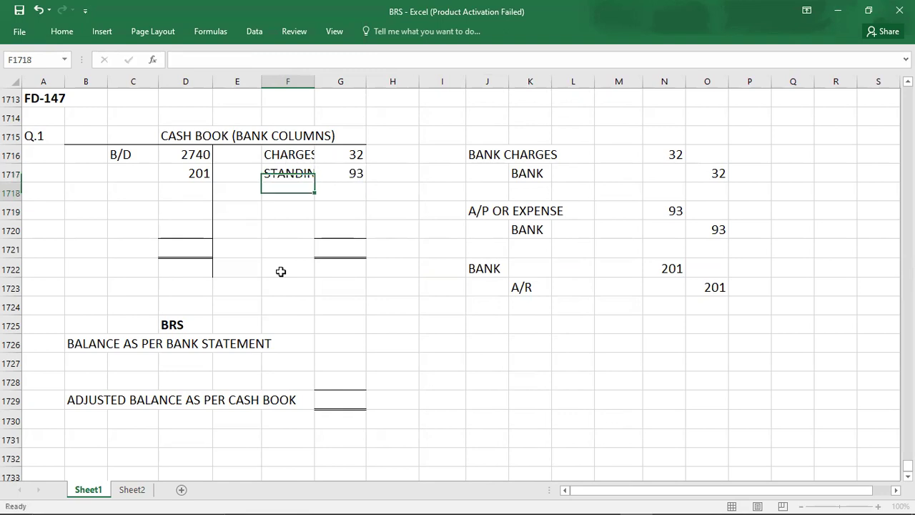
pyautogui.moveTo(315, 81); pyautogui.dragTo(368, 82)
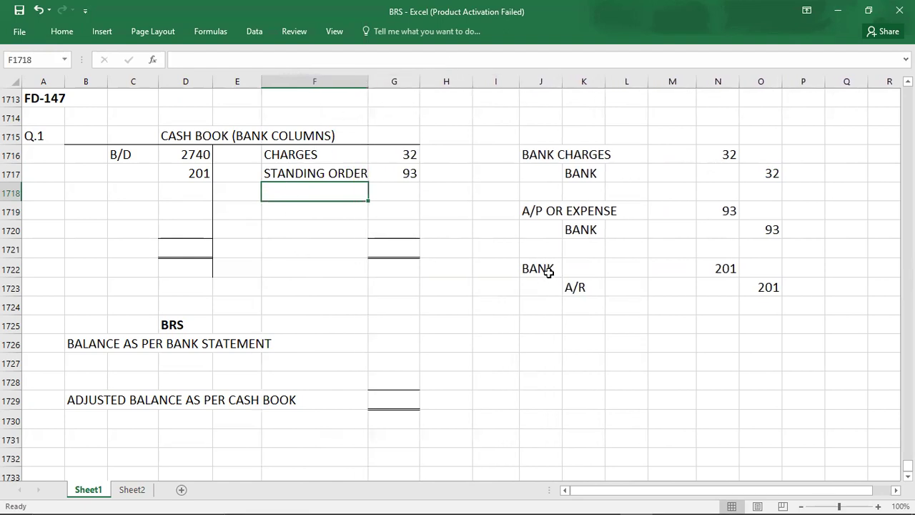
# - Label the 201 debit entry CREDIT TRANSFER in C1717 and widen column C to fit it
pyautogui.click(121, 172)
pyautogui.write('C')
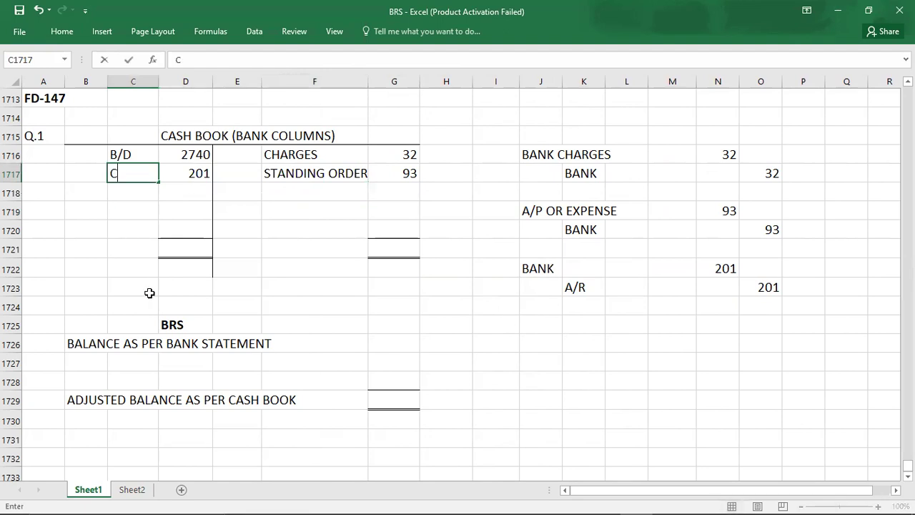
pyautogui.write('REDIT TR')
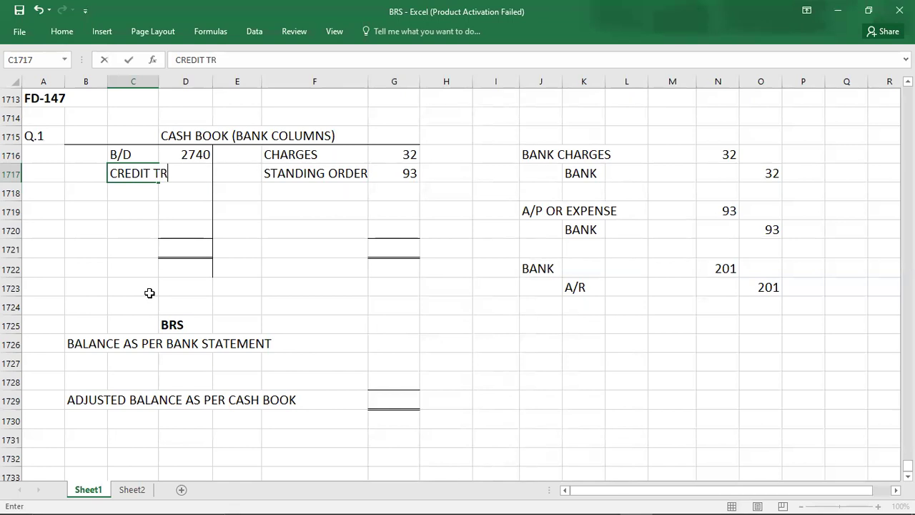
pyautogui.write('ANSFER')
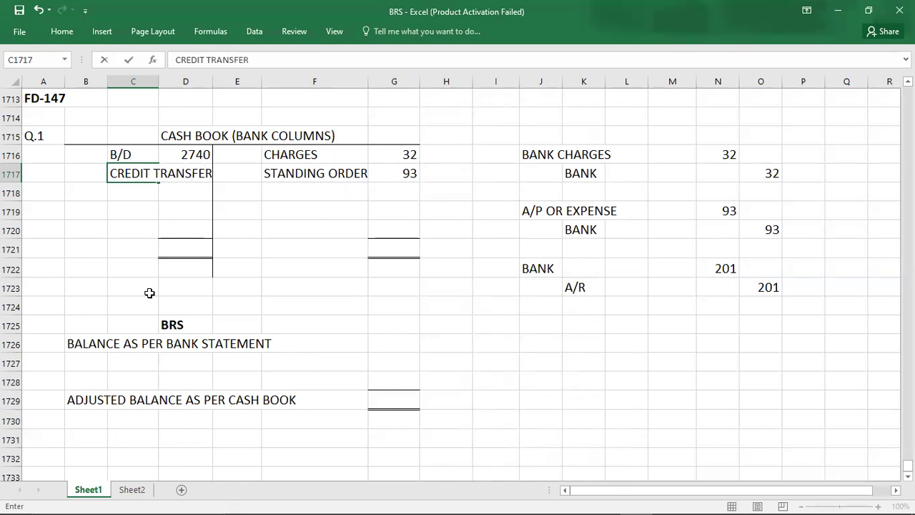
pyautogui.press('Return')
pyautogui.moveTo(158, 83); pyautogui.dragTo(213, 84)
pyautogui.click(301, 278)
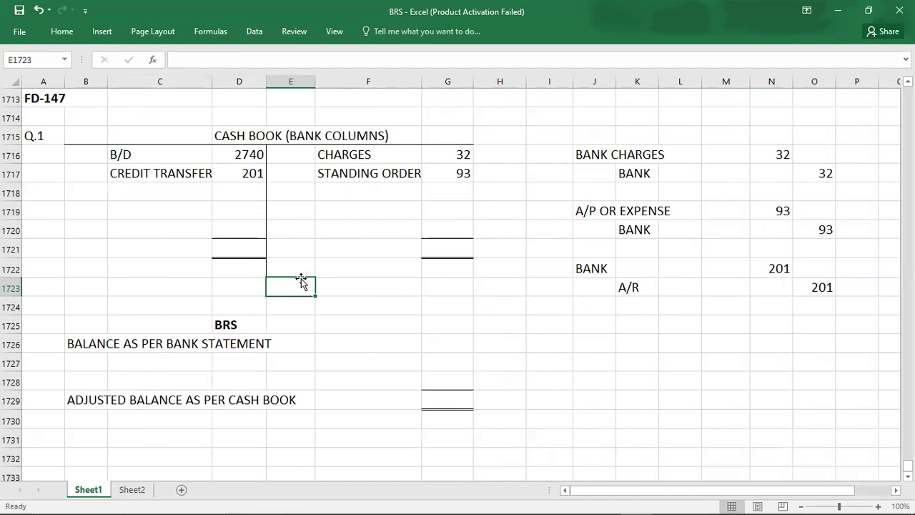
# - Add up the cash book's debit side and enter 2941 as the total in D1721 and G1721
pyautogui.click(249, 255)
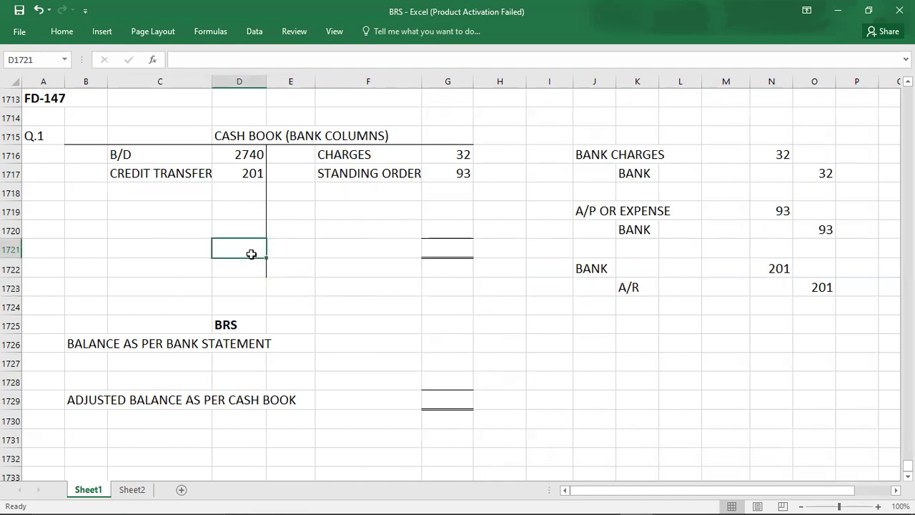
pyautogui.hotkey('ctrl', 'v')
pyautogui.press('Up')
pyautogui.hotkey('shift', 'Up')
pyautogui.hotkey('shift', 'Up')
pyautogui.hotkey('shift', 'Up')
pyautogui.hotkey('shift', 'Up')
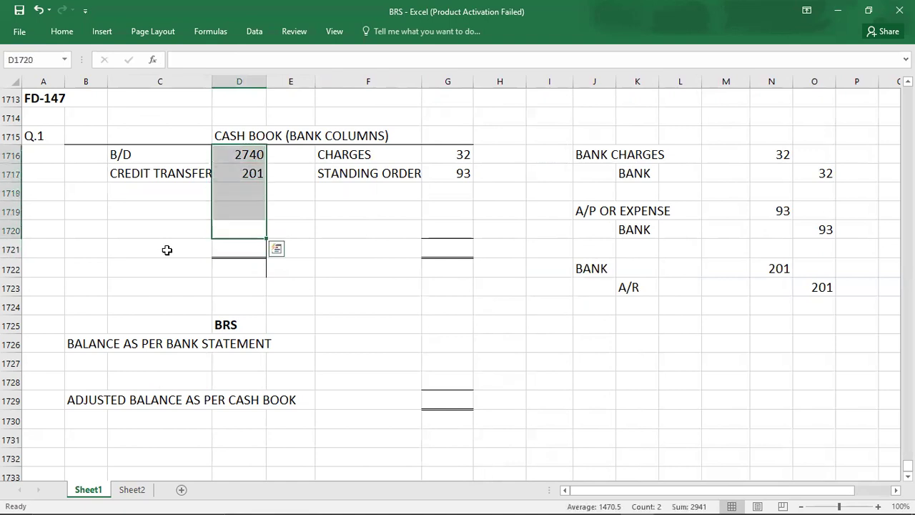
pyautogui.press('Down')
pyautogui.write('294')
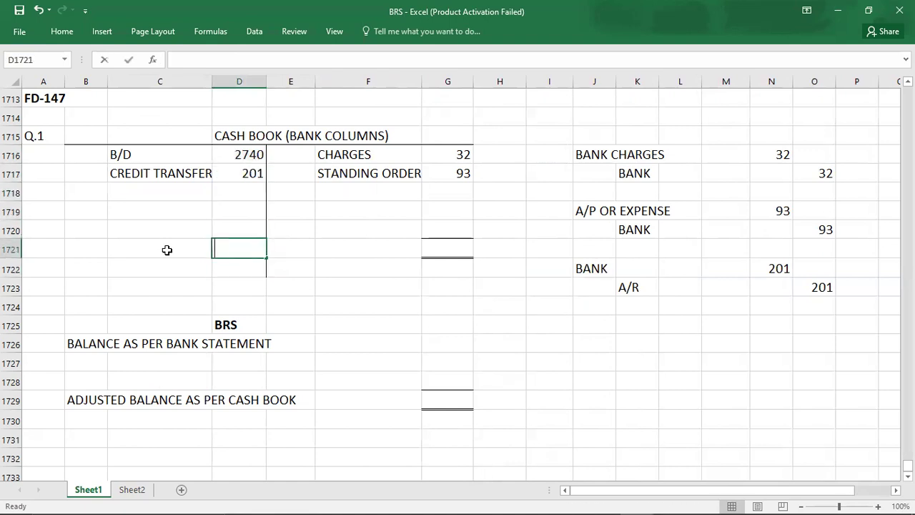
pyautogui.write('1')
pyautogui.press('Right')
pyautogui.press('Right')
pyautogui.press('Right')
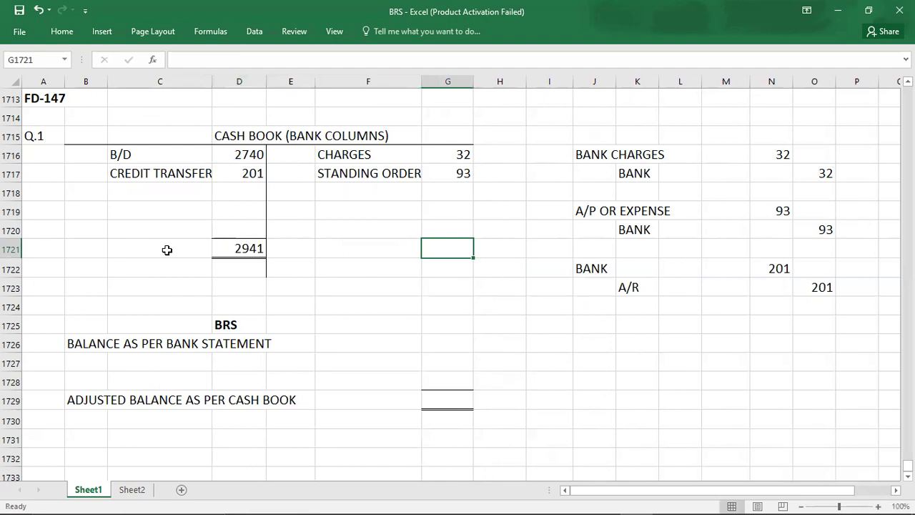
pyautogui.write('2941')
# - Enter the closing balance on the cash book's credit side, C/D in F1720 and 2816 in G1720
pyautogui.press('Up')
pyautogui.press('Left')
pyautogui.write('C/D')
pyautogui.press('Right')
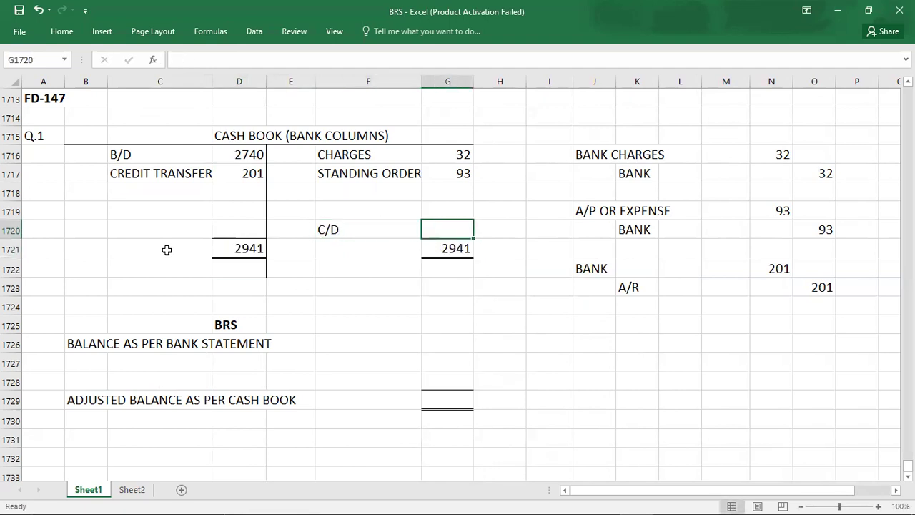
pyautogui.write('21')
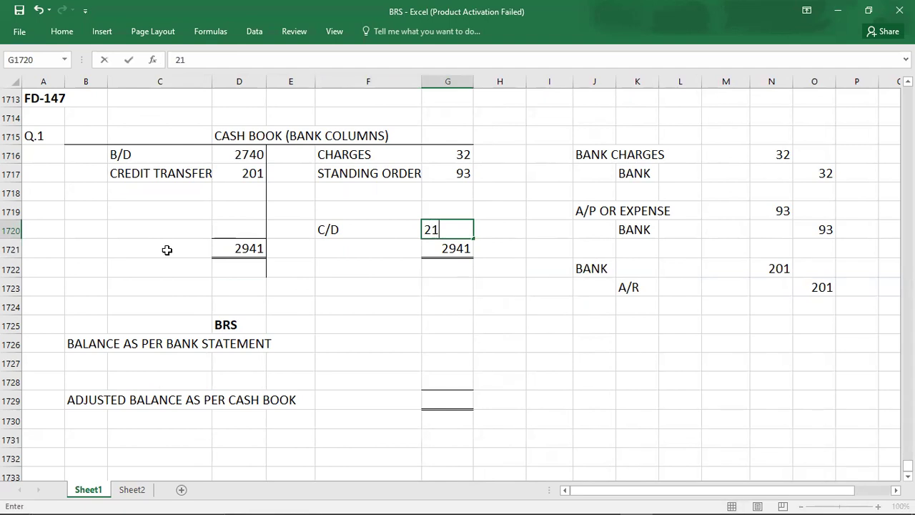
pyautogui.press('BackSpace')
pyautogui.write('816')
pyautogui.press('Return')
pyautogui.press('Left')
# - Bring the balance down on the cash book's debit side, B/D in C1722 and 2816 in D1722
pyautogui.click(148, 268)
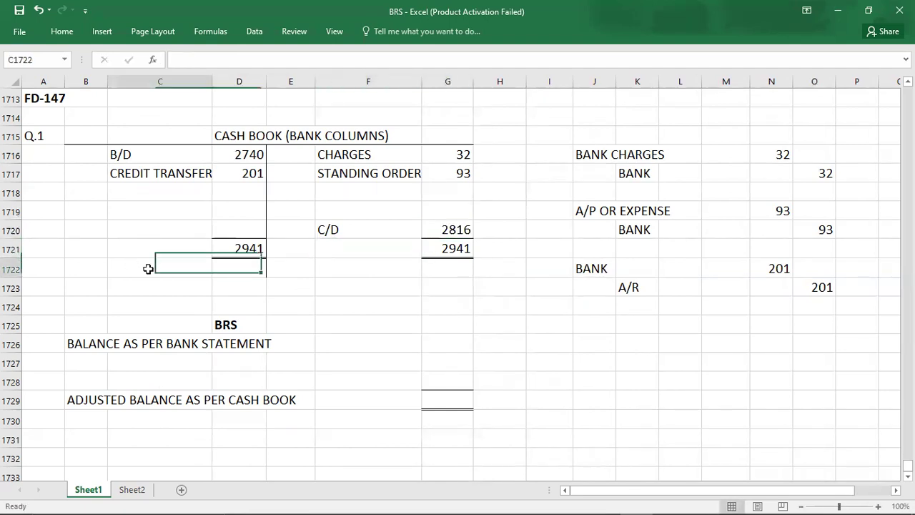
pyautogui.write('B/D')
pyautogui.press('Tab')
pyautogui.write('2816')
pyautogui.click(145, 315)
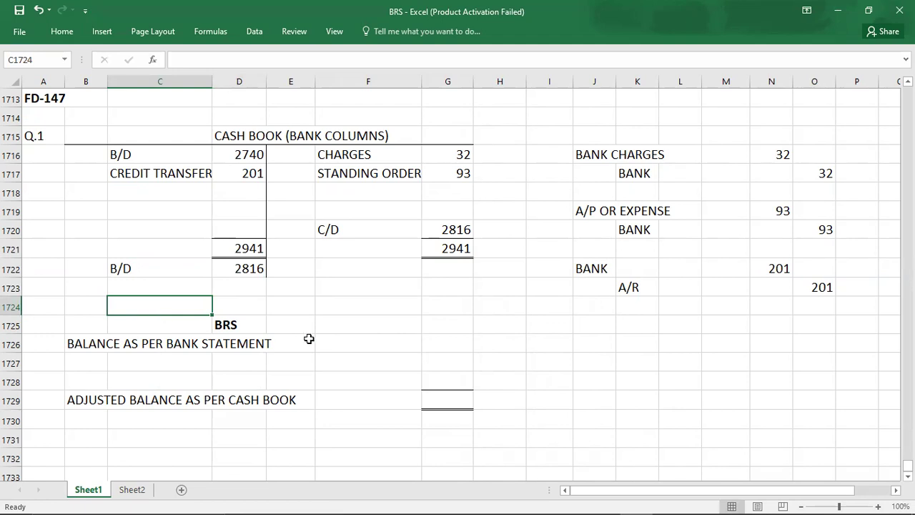
# - Check the Q.1 items in the PDF and enter the unpresented cheques as -131 in G1728 of the BRS
pyautogui.hotkey('alt', 'Tab')
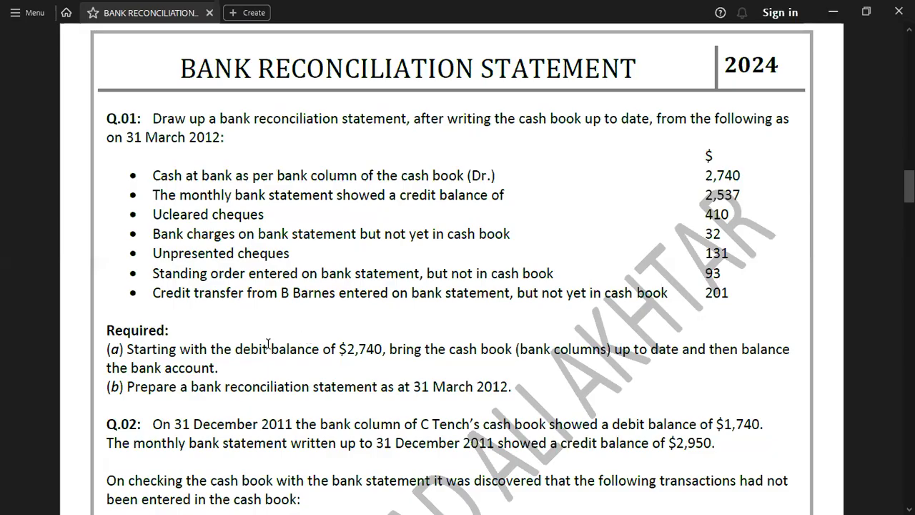
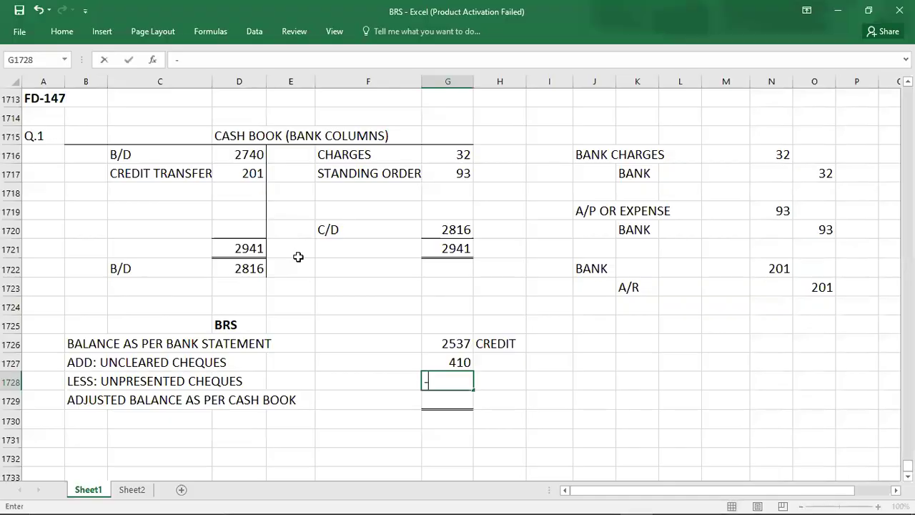
pyautogui.press('Return')
# - Sum the BRS amounts in G1726:G1728 and enter 2816 as the adjusted balance as per cash book in G1729
pyautogui.hotkey('ctrl', 'Left')
pyautogui.press('Up')
pyautogui.press('Right')
pyautogui.press('Right')
pyautogui.press('Right')
pyautogui.press('Right')
pyautogui.press('Right')
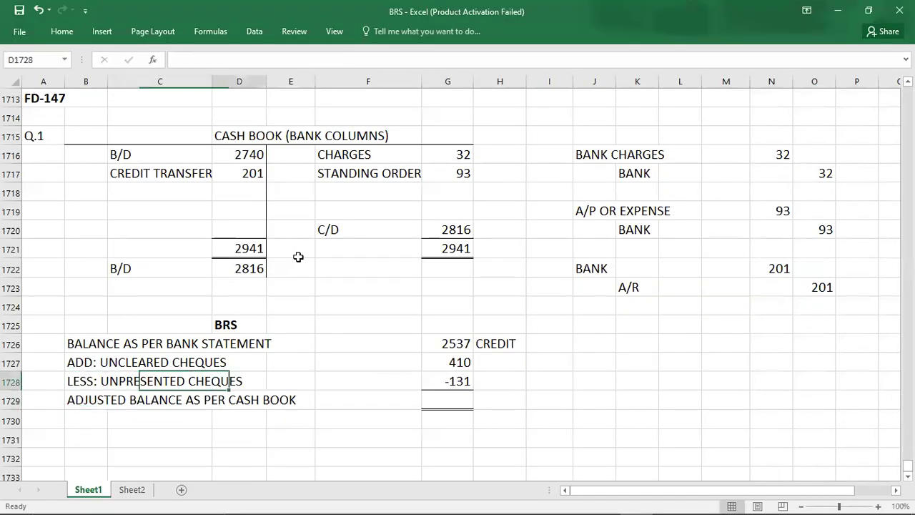
pyautogui.press('Up')
pyautogui.hotkey('shift', 'Up')
pyautogui.hotkey('shift', 'Down')
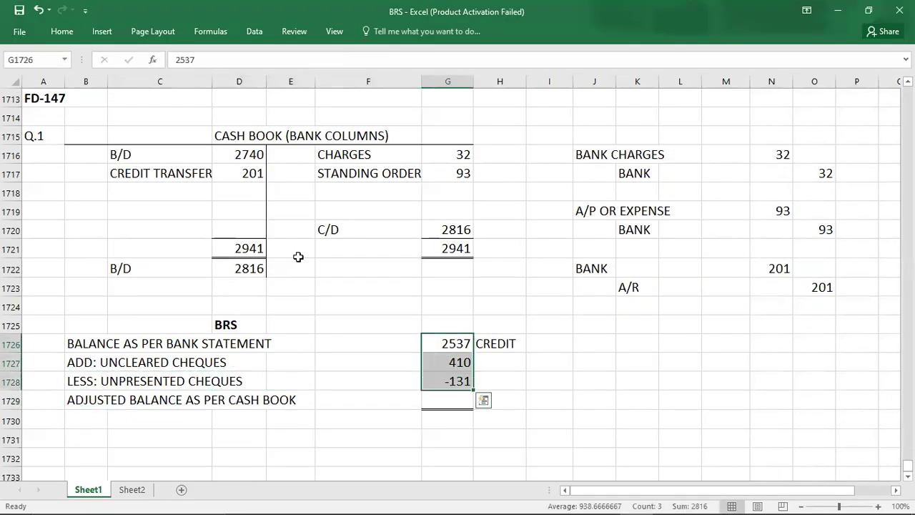
pyautogui.press('Down')
pyautogui.press('Down')
pyautogui.press('Down')
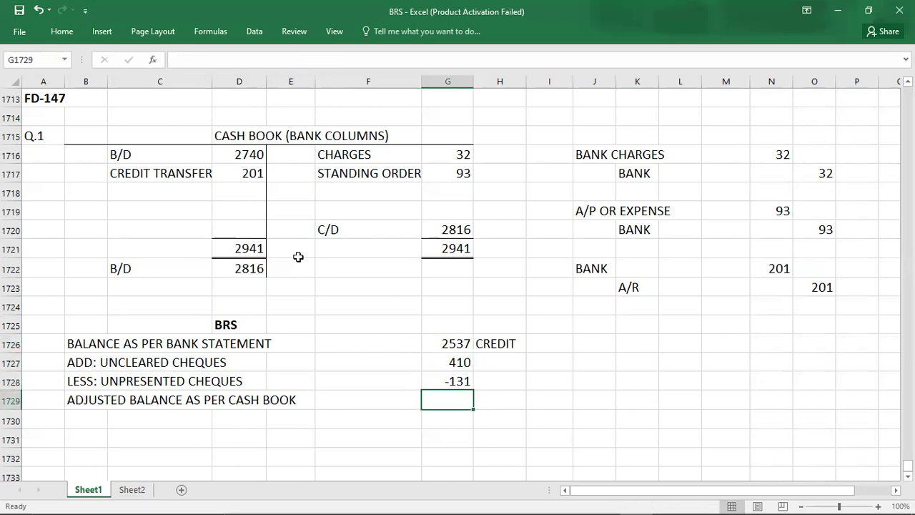
pyautogui.write('2816')
pyautogui.press('Return')
pyautogui.press('Return')
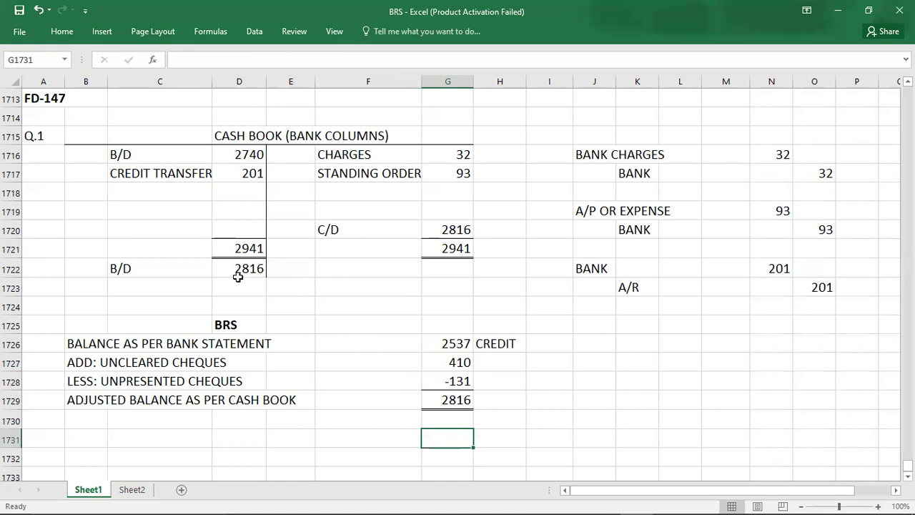
# - Switch to the PDF and read the Q.02 transactions, further items and requirements
pyautogui.click(60, 137)
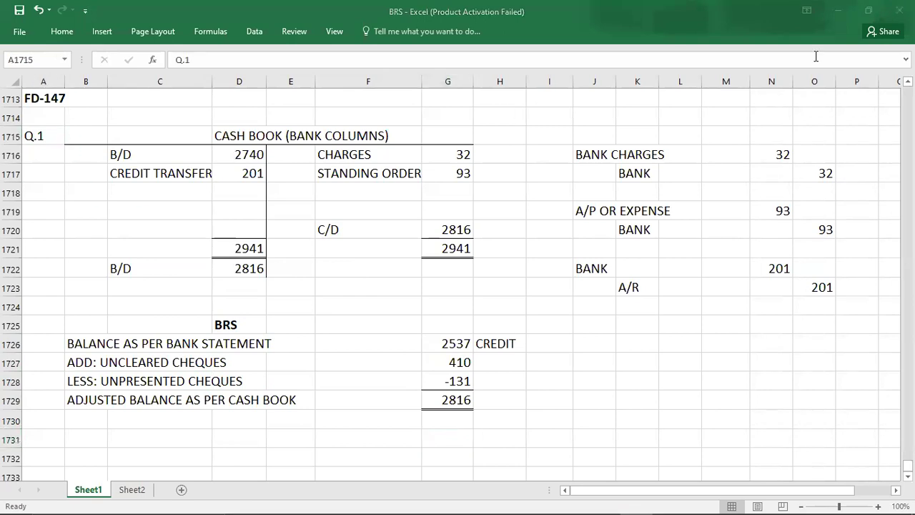
pyautogui.hotkey('alt', 'Tab')
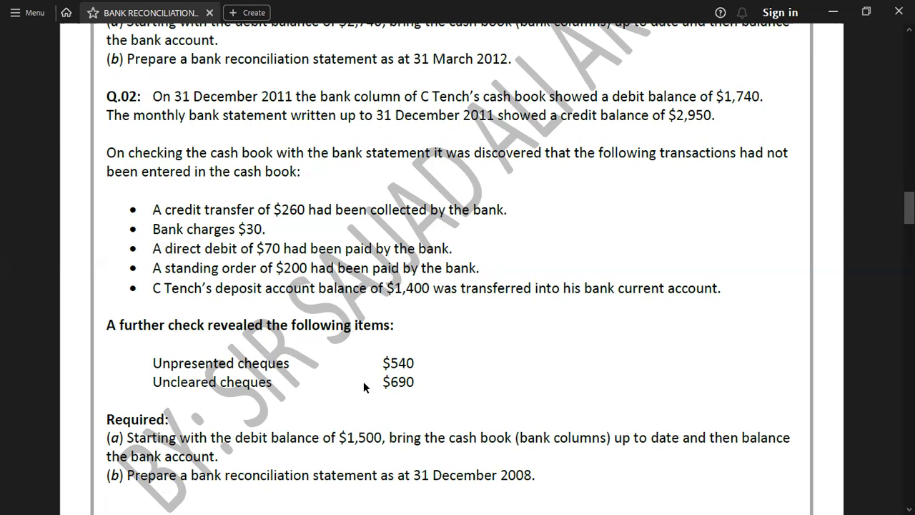
pyautogui.scroll(-1, 364, 384)
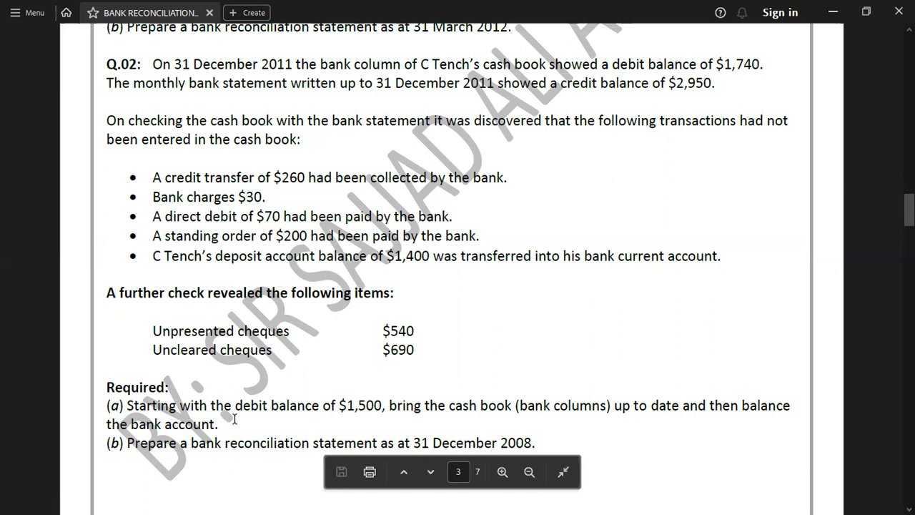
# - Switch to the Excel workbook and retitle the Q.2 account heading in D1732 as BANK
pyautogui.hotkey('alt', 'Tab')
pyautogui.hotkey('alt', 'Tab')
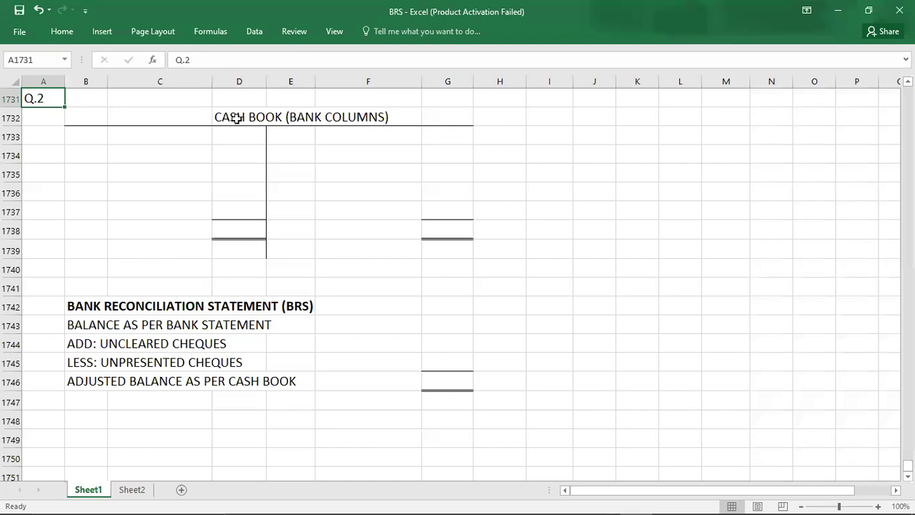
pyautogui.click(236, 118)
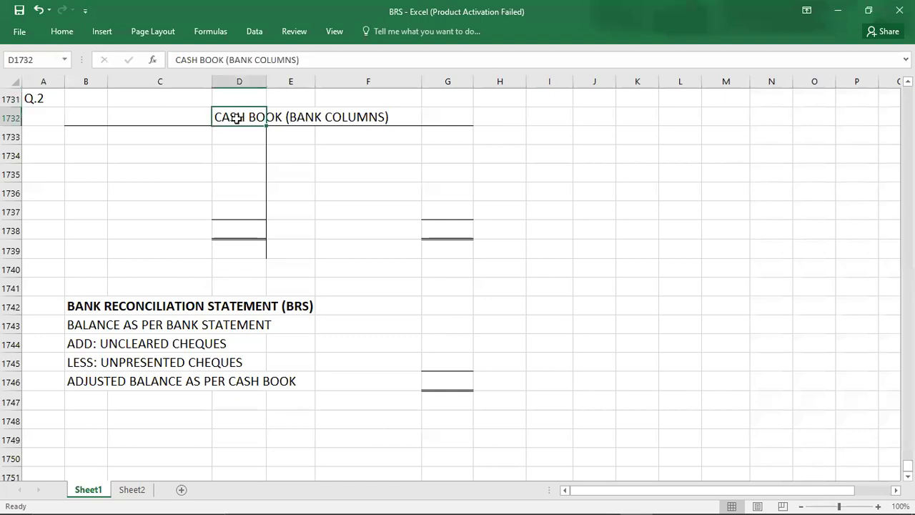
pyautogui.write('BANK')
pyautogui.press('Return')
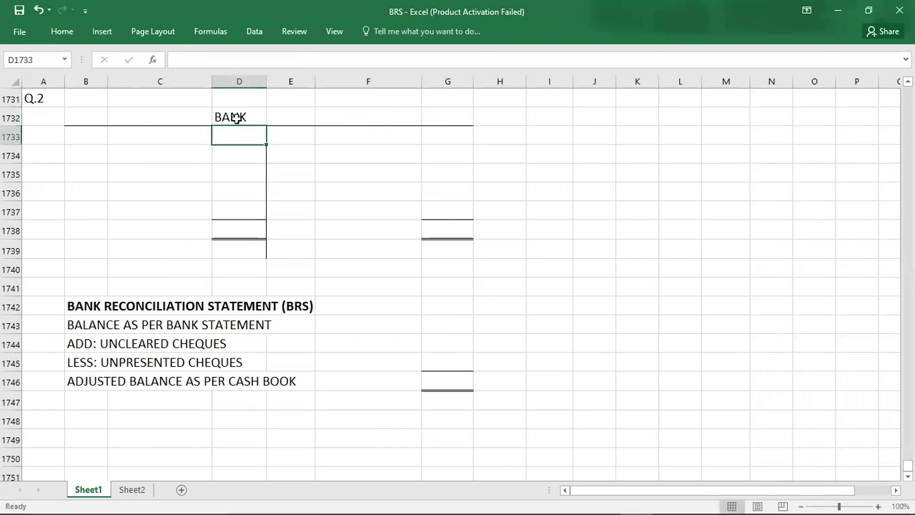
# - Check the opening cash book balance in the PDF and enter B/D in C1733 with 1740 in D1733
pyautogui.click(130, 196)
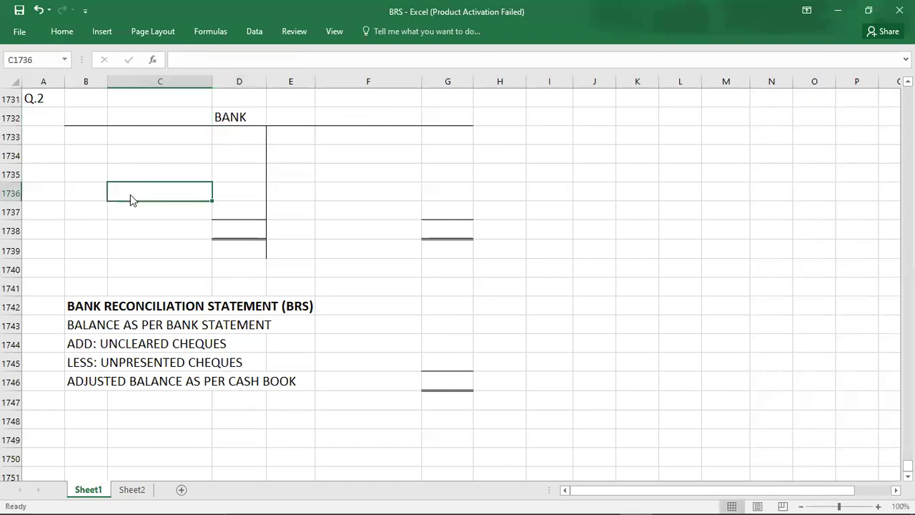
pyautogui.hotkey('alt', 'Tab')
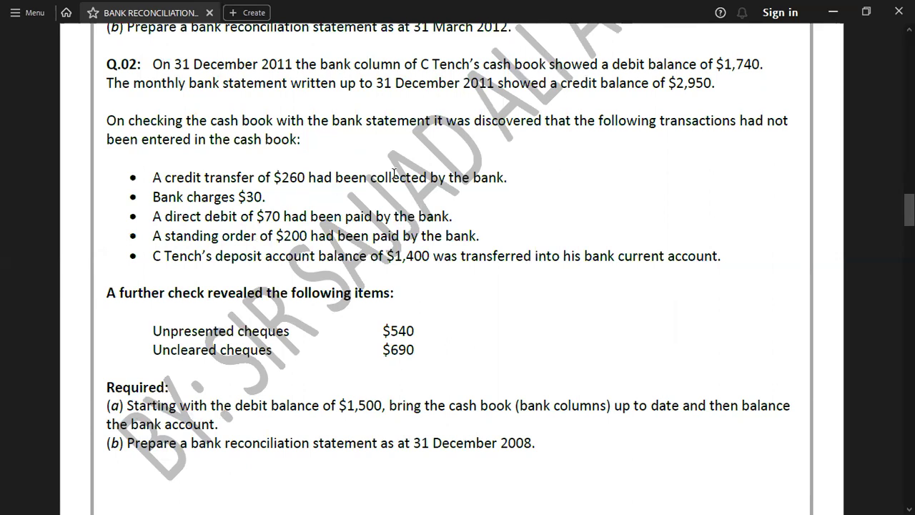
pyautogui.scroll(1, 737, 112)
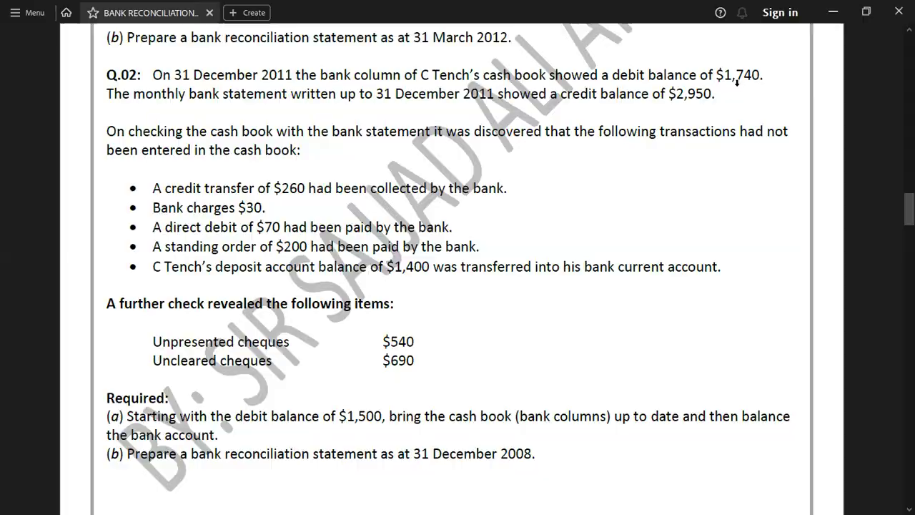
pyautogui.hotkey('alt', 'Tab')
pyautogui.write('B/D')
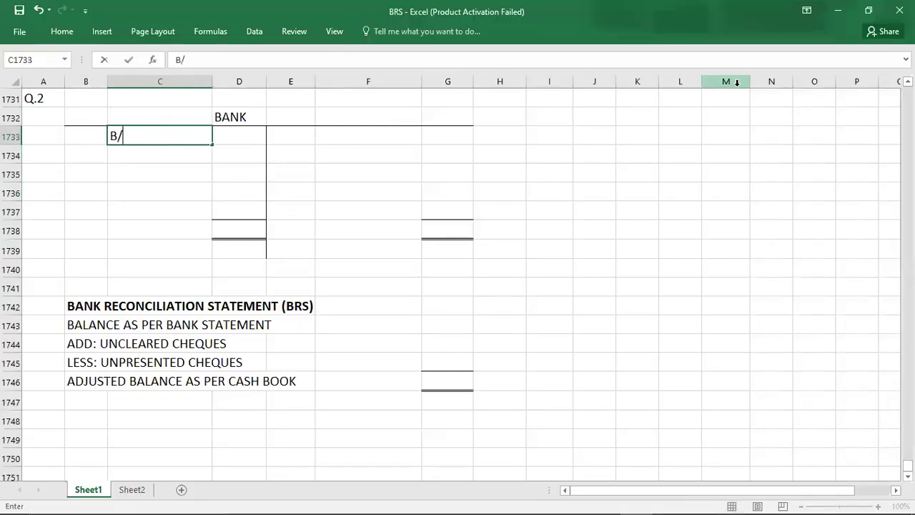
pyautogui.press('Tab')
pyautogui.write('1740')
pyautogui.press('Return')
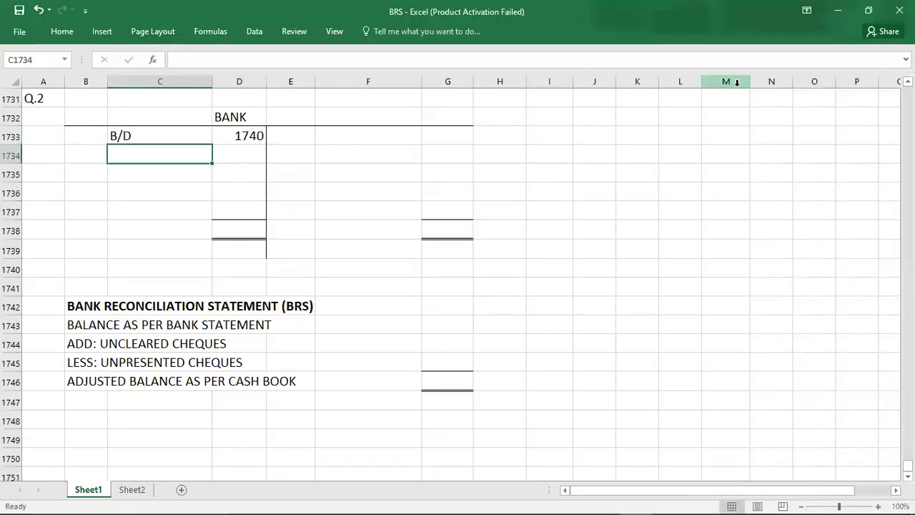
# - Look up the credit transfer in the PDF and enter 260 on the debit side in D1734
pyautogui.hotkey('alt', 'Tab')
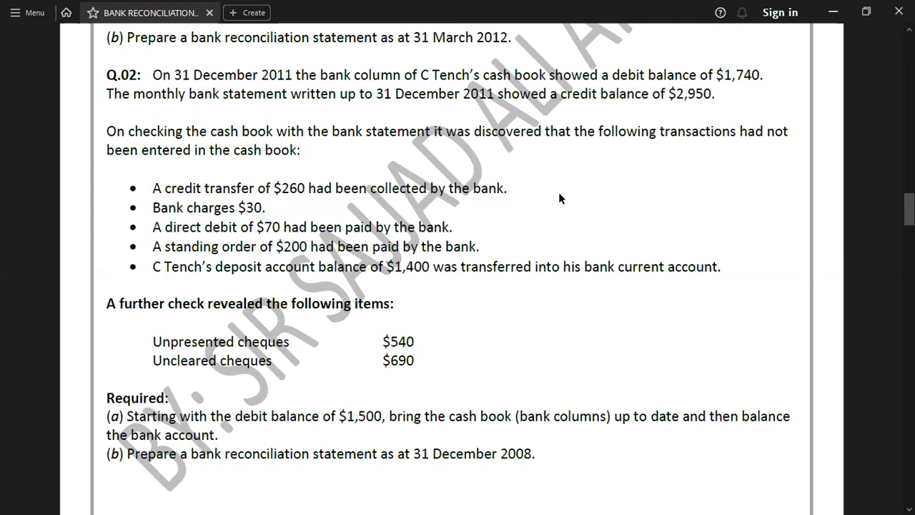
pyautogui.hotkey('alt', 'Tab')
pyautogui.press('Right')
pyautogui.write('260')
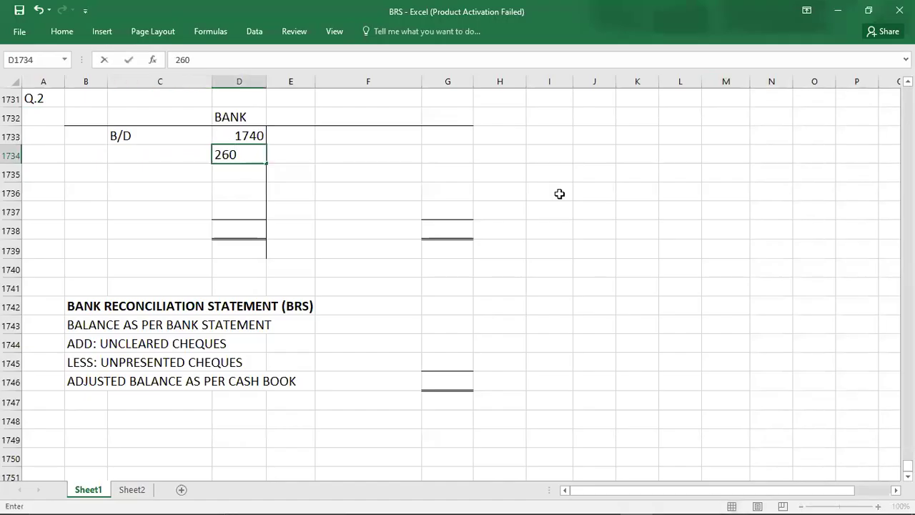
pyautogui.press('Left')
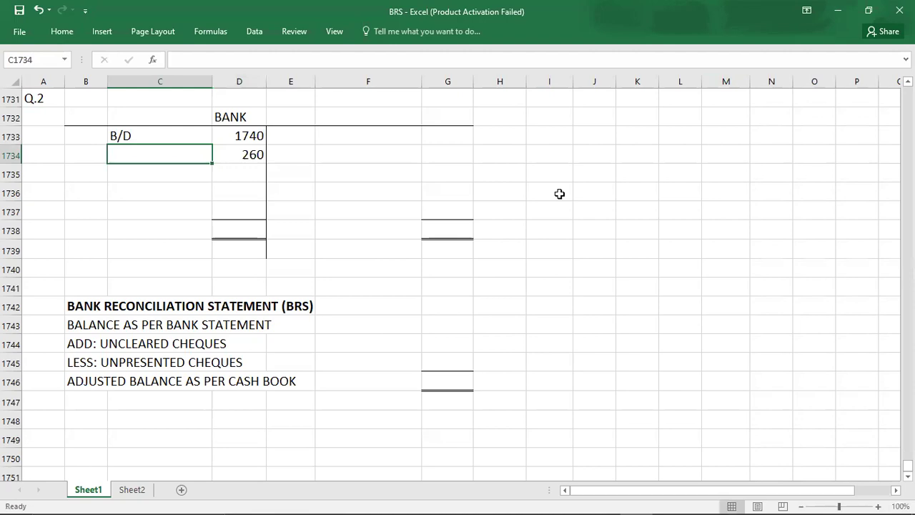
# - Look up the bank charges in the PDF and enter 30 on the bank account's credit side in G1733
pyautogui.hotkey('alt', 'Tab')
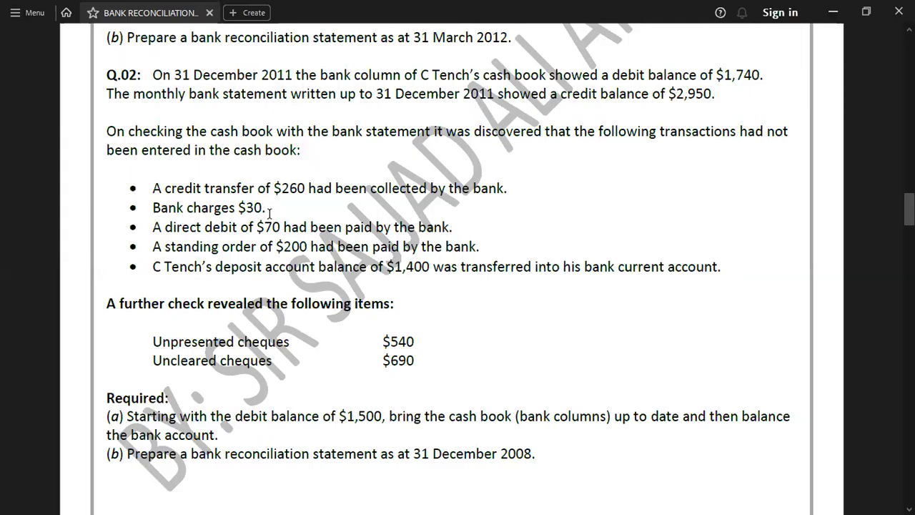
pyautogui.hotkey('alt', 'Tab')
pyautogui.press('Right')
pyautogui.press('Right')
pyautogui.press('Right')
pyautogui.press('Right')
pyautogui.press('Up')
pyautogui.write('30')
pyautogui.press('Return')
pyautogui.press('Return')
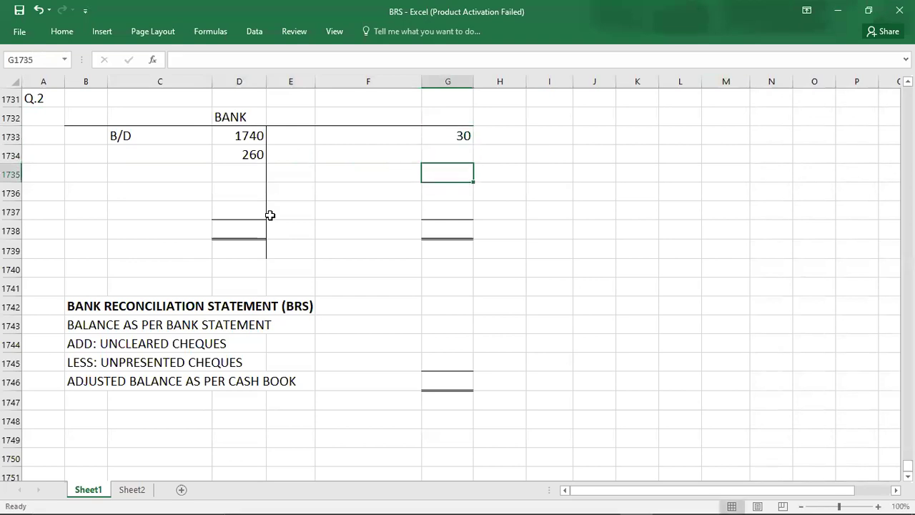
# - Enter the direct debit of 70 in G1734 and the standing order of 200 in G1735, reading both from the PDF
pyautogui.hotkey('alt', 'Tab')
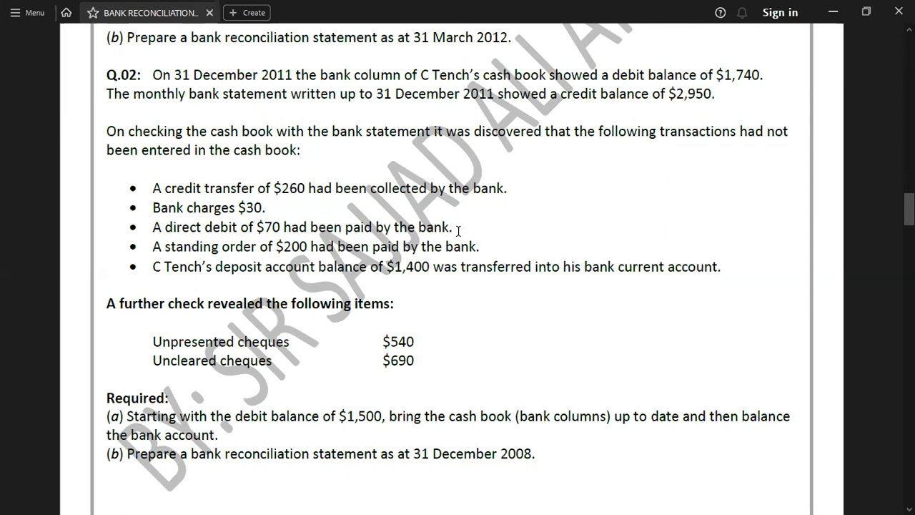
pyautogui.hotkey('alt', 'Tab')
pyautogui.press('Up')
pyautogui.write('70')
pyautogui.press('Return')
pyautogui.hotkey('alt', 'Tab')
pyautogui.hotkey('alt', 'Tab')
pyautogui.write('200')
pyautogui.press('Return')
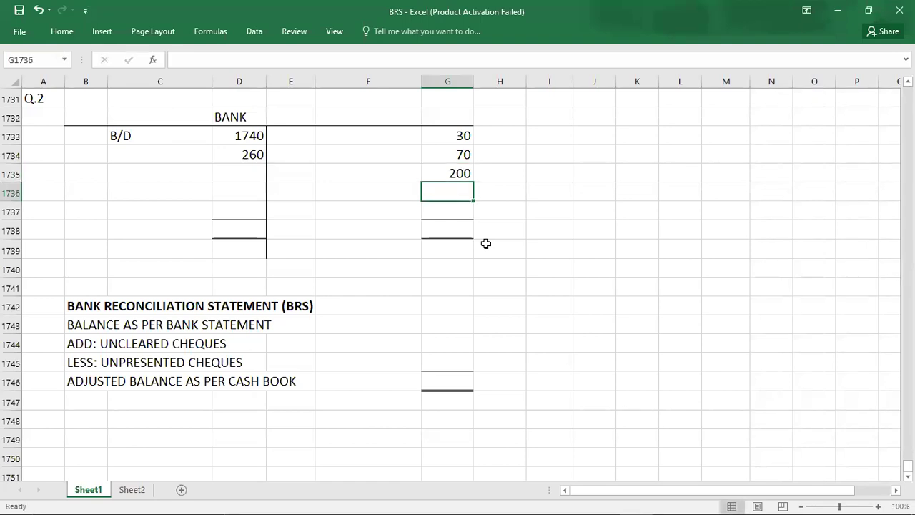
# - Check the deposit account transfer in the PDF and enter 1400 on the debit side in D1735
pyautogui.hotkey('alt', 'Tab')
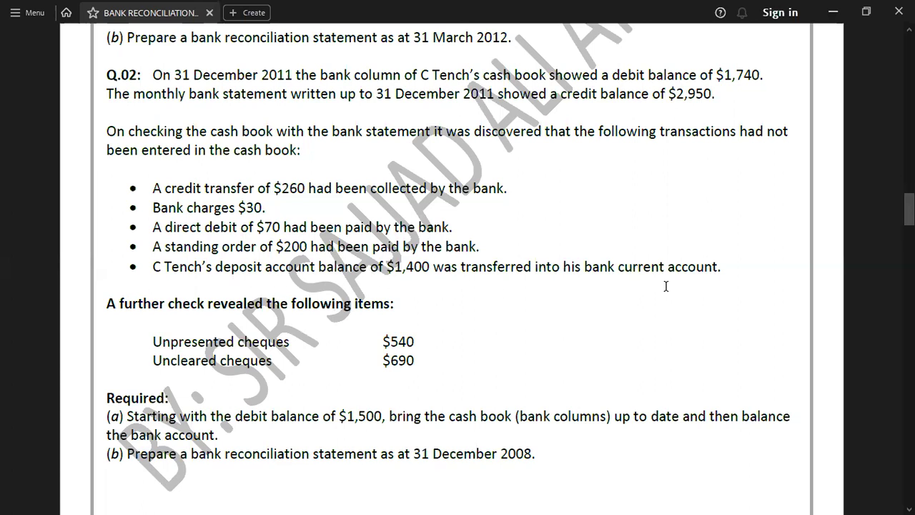
pyautogui.hotkey('alt', 'Tab')
pyautogui.press('Left')
pyautogui.press('Left')
pyautogui.press('Left')
pyautogui.press('Up')
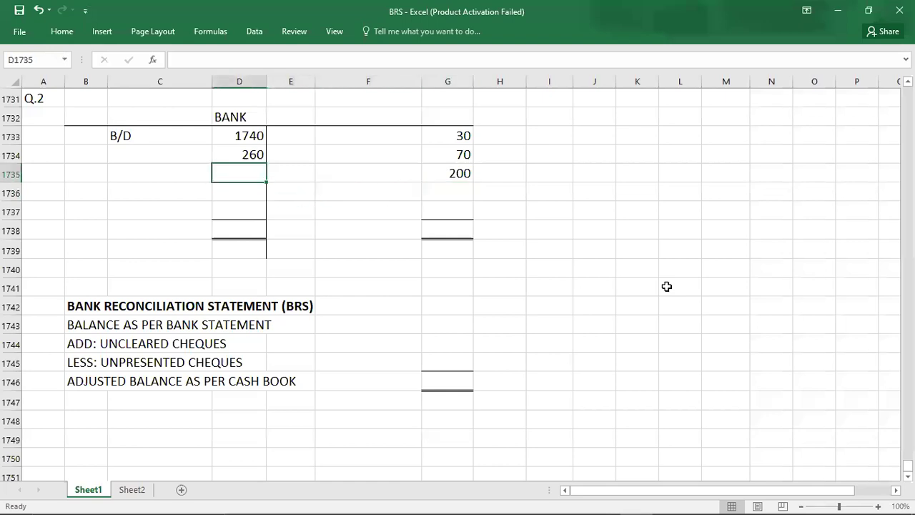
pyautogui.write('1400')
pyautogui.press('Return')
# - Sum the debit amounts in D1733:D1735 and enter 3400 as the total of both sides in D1738 and G1738
pyautogui.press('Up')
pyautogui.press('Up')
pyautogui.press('Up')
pyautogui.hotkey('shift', 'Down')
pyautogui.hotkey('shift', 'Down')
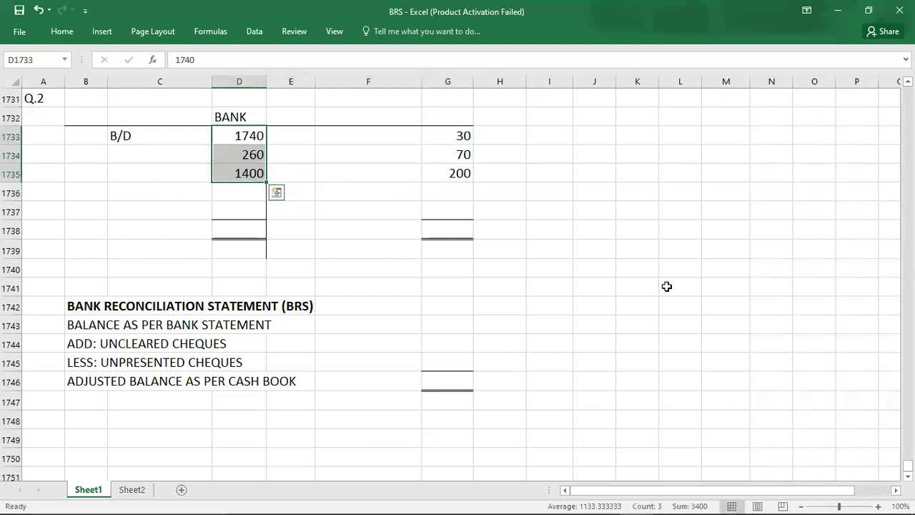
pyautogui.press('Down')
pyautogui.press('Down')
pyautogui.press('Down')
pyautogui.press('Down')
pyautogui.press('Down')
pyautogui.write('3400')
pyautogui.press('Right')
pyautogui.press('Right')
pyautogui.press('Right')
pyautogui.write('3400')
# - Enter the closing balance on the credit side, C/D in F1737 and 3100 in G1737
pyautogui.press('Up')
pyautogui.write('C/D')
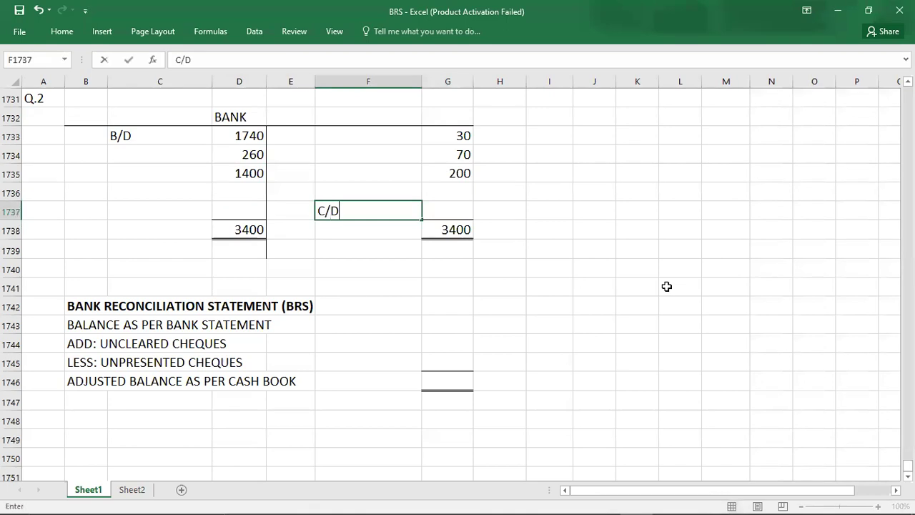
pyautogui.press('Tab')
pyautogui.write('3100')
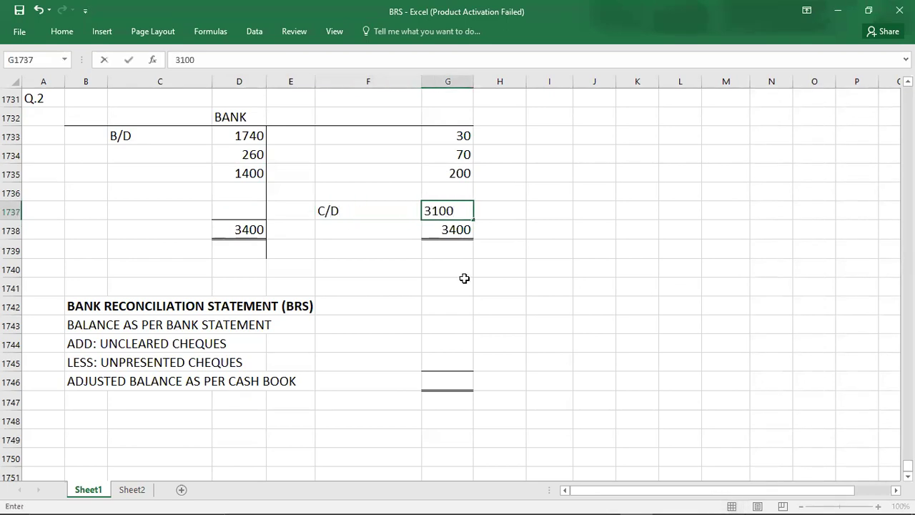
pyautogui.press('Return')
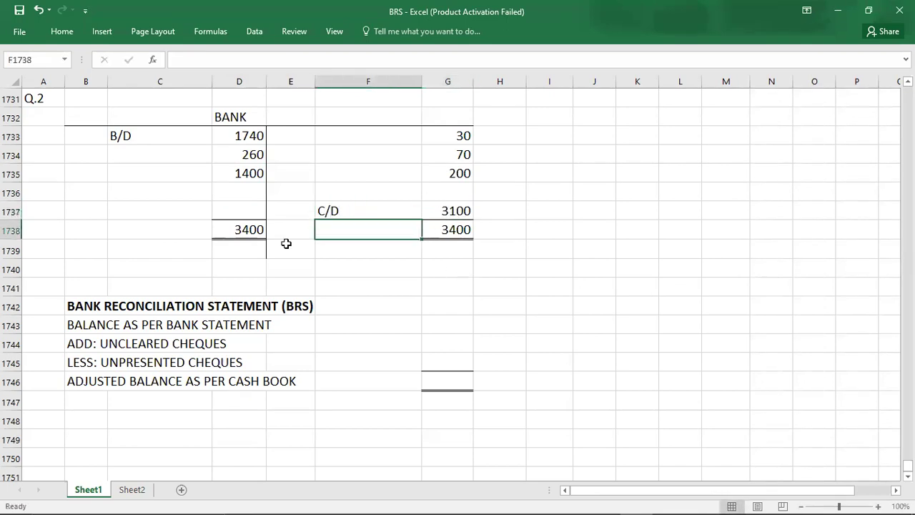
# - Bring the balance down on the bank account's debit side, B/D in C1739 and 3100 in D1739
pyautogui.click(155, 256)
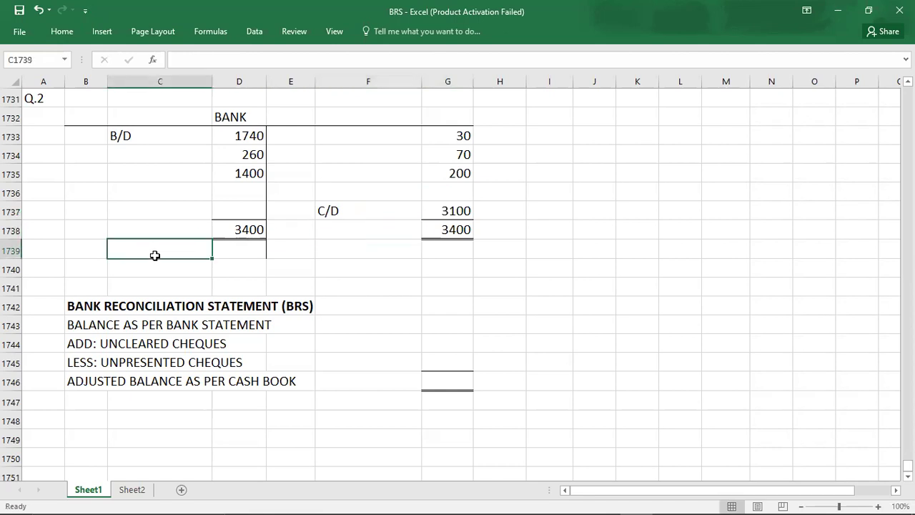
pyautogui.write('B/D')
pyautogui.press('Tab')
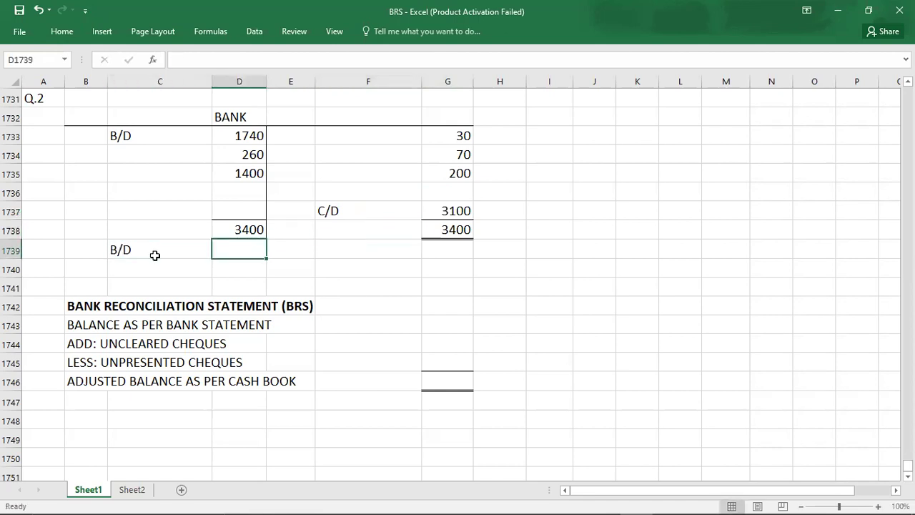
pyautogui.write('3100')
pyautogui.press('Return')
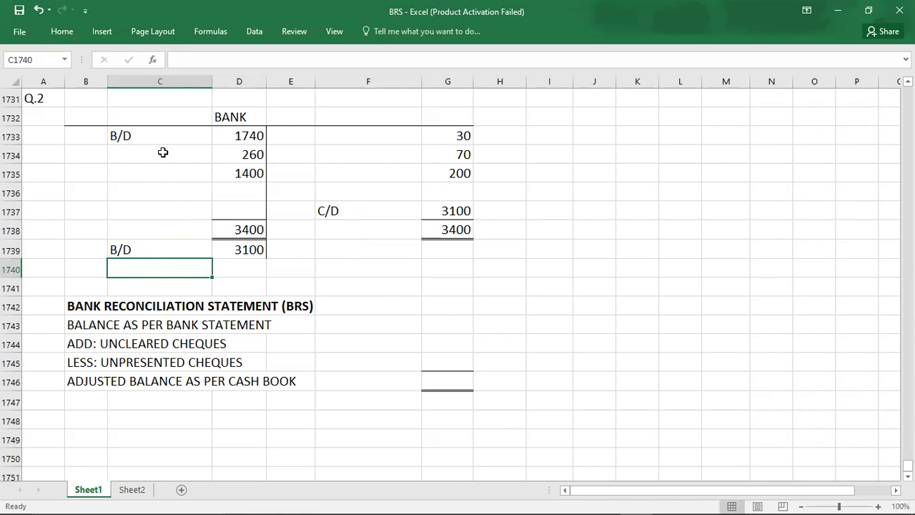
# - Check the PDF for the 260 receipt's description and label it CREDIT TRANSFER in C1734
pyautogui.hotkey('alt', 'Tab')
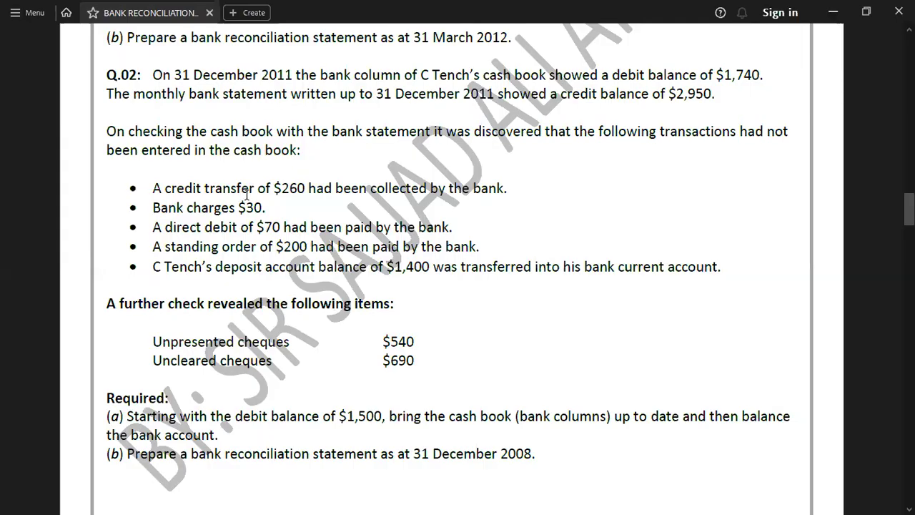
pyautogui.hotkey('alt', 'Tab')
pyautogui.click(136, 154)
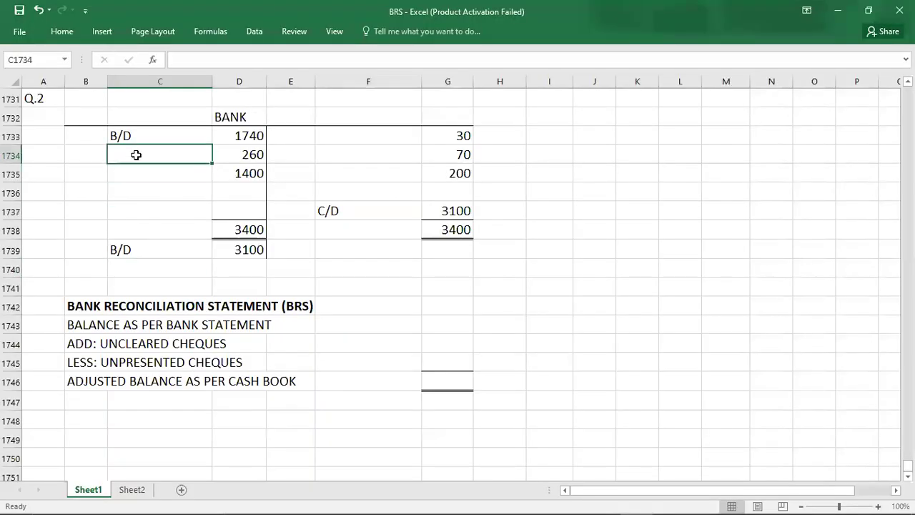
pyautogui.write('CREDIT ')
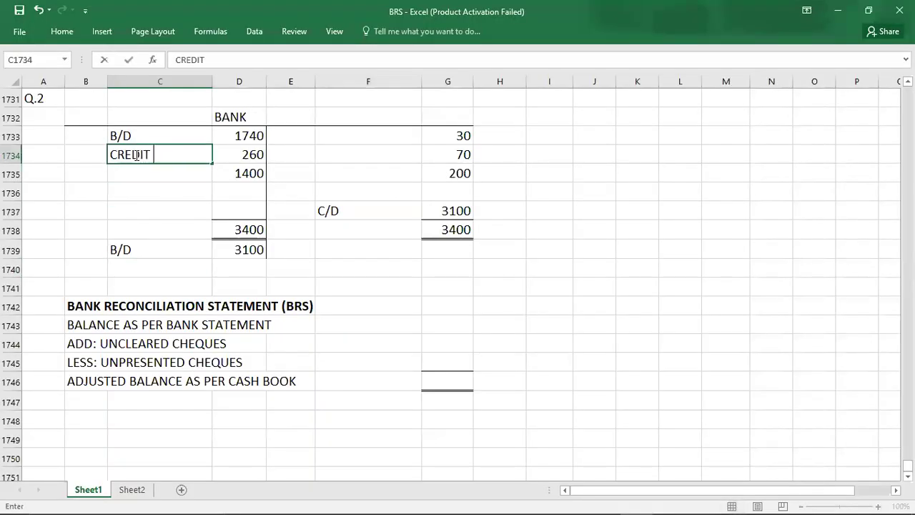
pyautogui.write('TRANSFER')
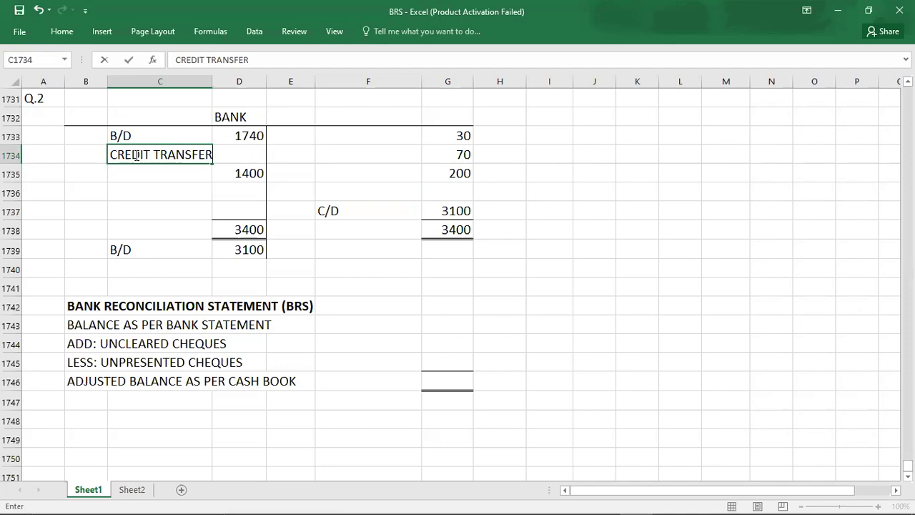
# - Check the PDF for the 30 payment's description and label it BANK CHARGES in F1733
pyautogui.hotkey('alt', 'Tab')
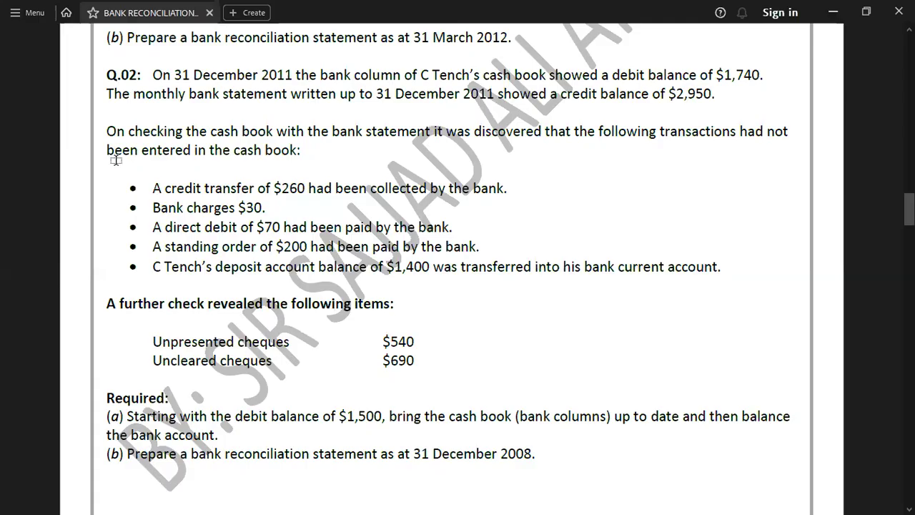
pyautogui.hotkey('alt', 'Tab')
pyautogui.click(369, 134)
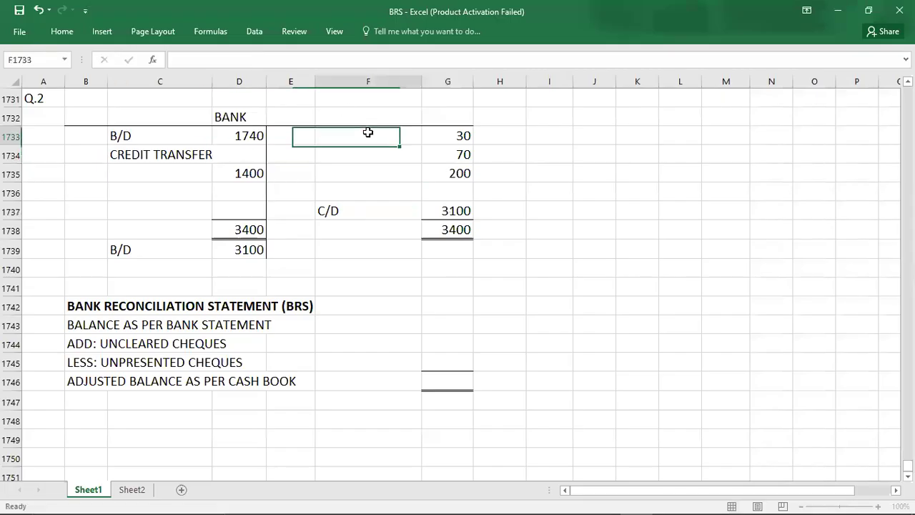
pyautogui.write('BANK CH')
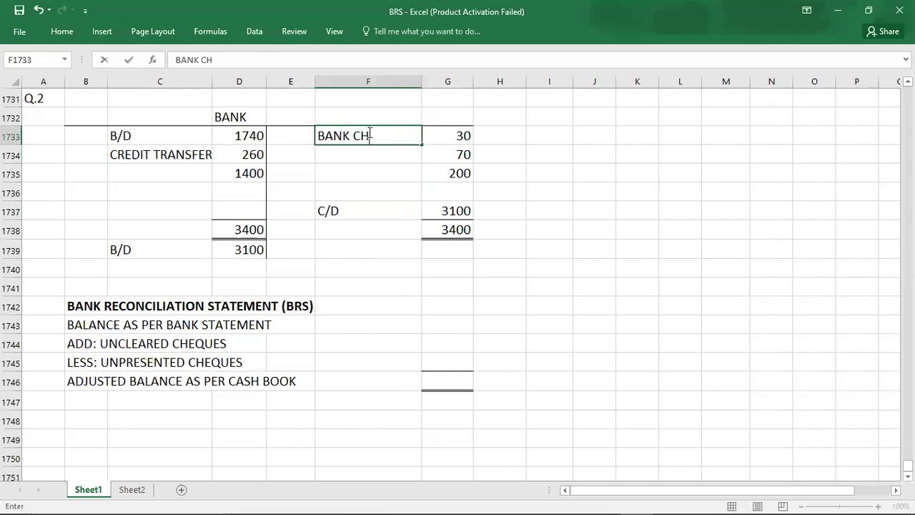
pyautogui.write('ARGES')
pyautogui.press('Return')
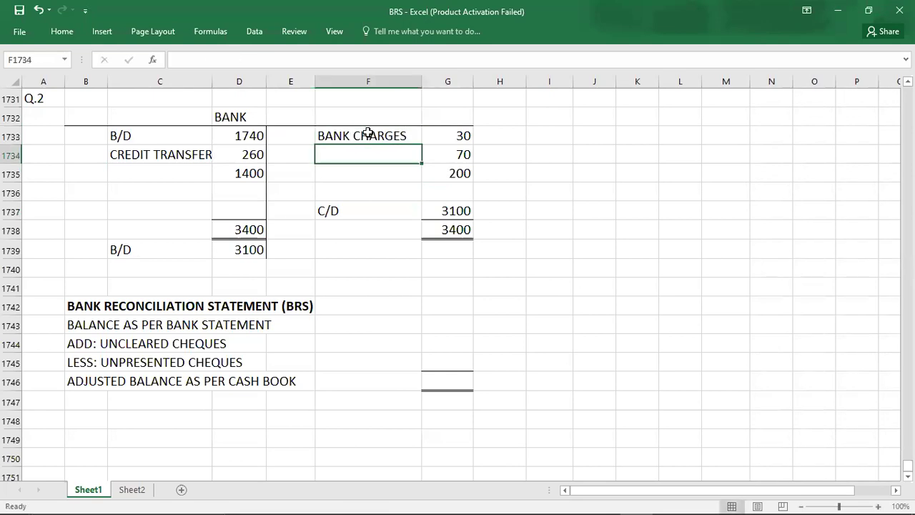
# - Check the PDF for the 70 payment's description and label it DIRECT DEBIT in F1734
pyautogui.hotkey('alt', 'Tab')
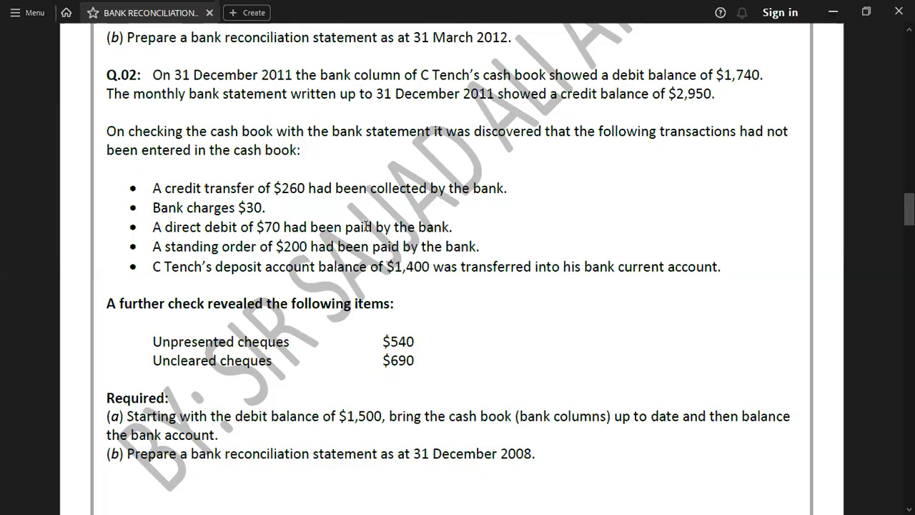
pyautogui.hotkey('alt', 'Tab')
pyautogui.write('D')
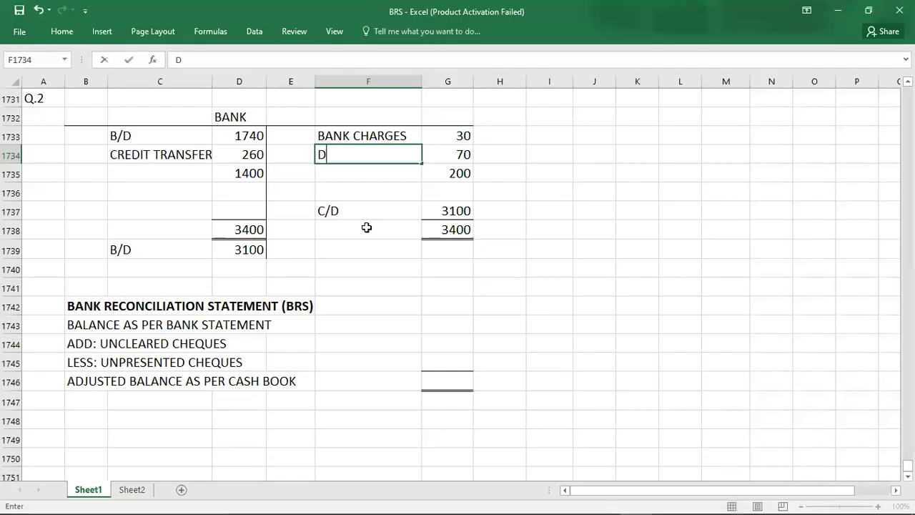
pyautogui.write('IRECT DEBIT')
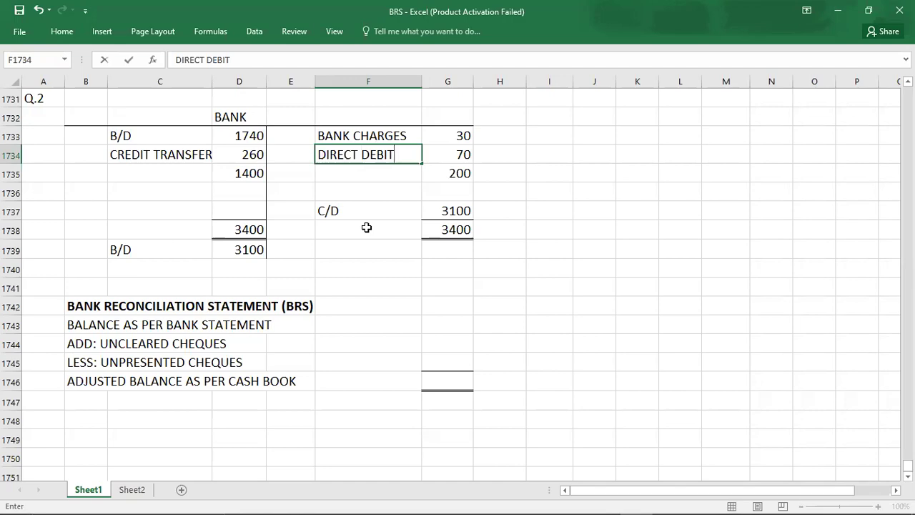
pyautogui.press('Return')
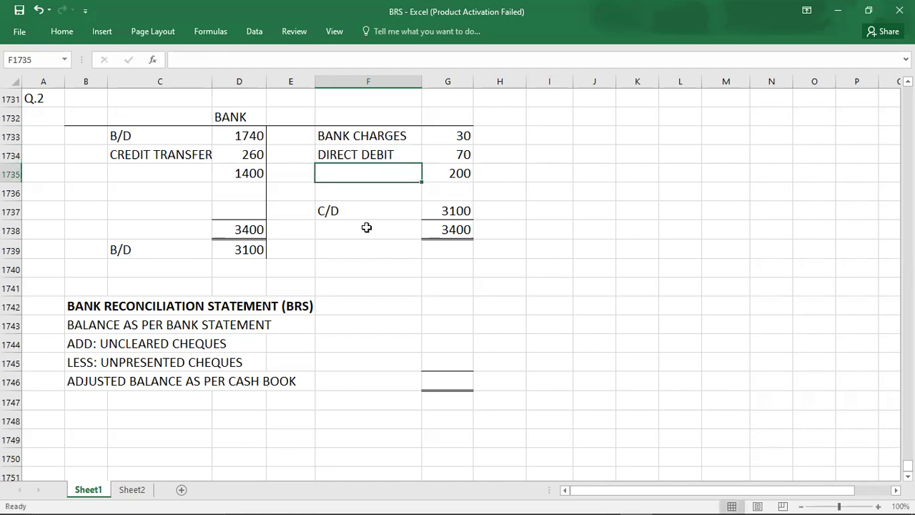
# - Switch to the PDF and check the description of the 200 payment in Q.02
pyautogui.hotkey('alt', 'Tab')
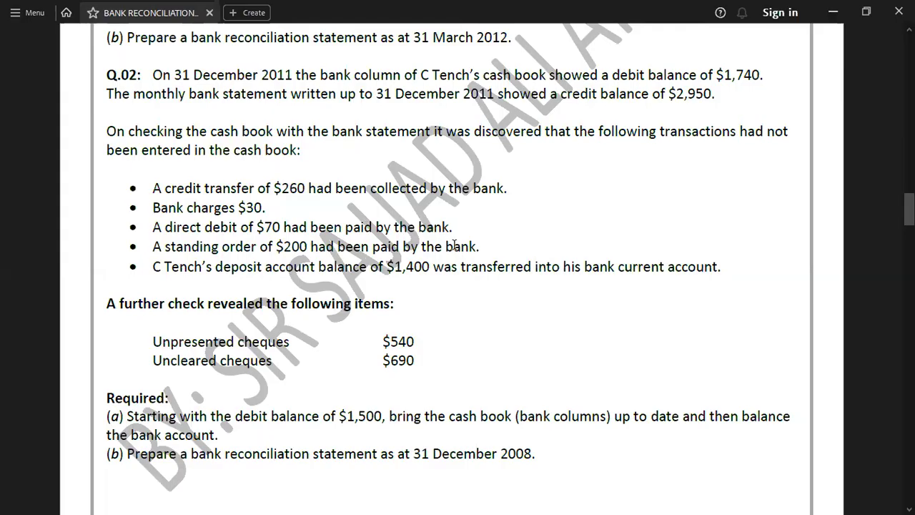
# - Label the 200 entry on the credit side of the Q.2 bank account as STANDING ORDER
pyautogui.hotkey('alt', 'Tab')
pyautogui.write('STAN')
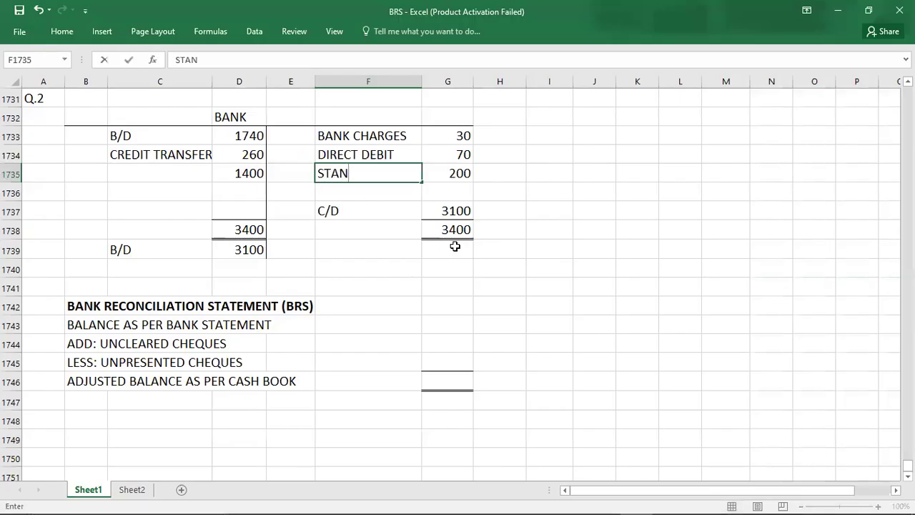
pyautogui.write('DING ORDER')
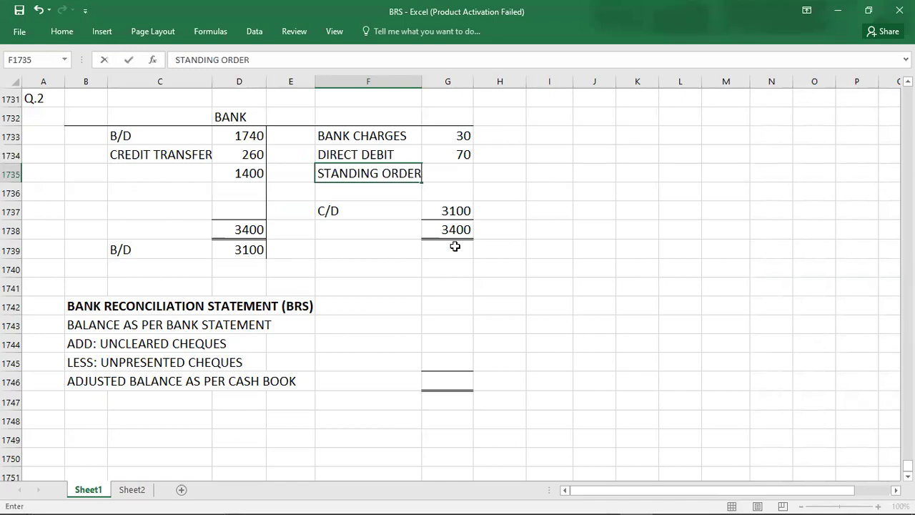
pyautogui.press('Return')
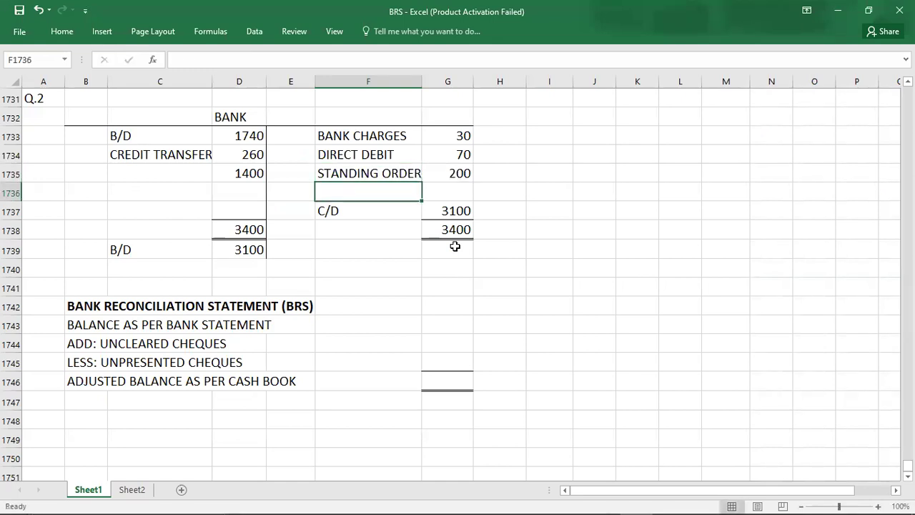
# - Label the 1400 entry on the debit side of the Q.2 bank account as DEPOSIT ACC
pyautogui.hotkey('alt', 'Tab')
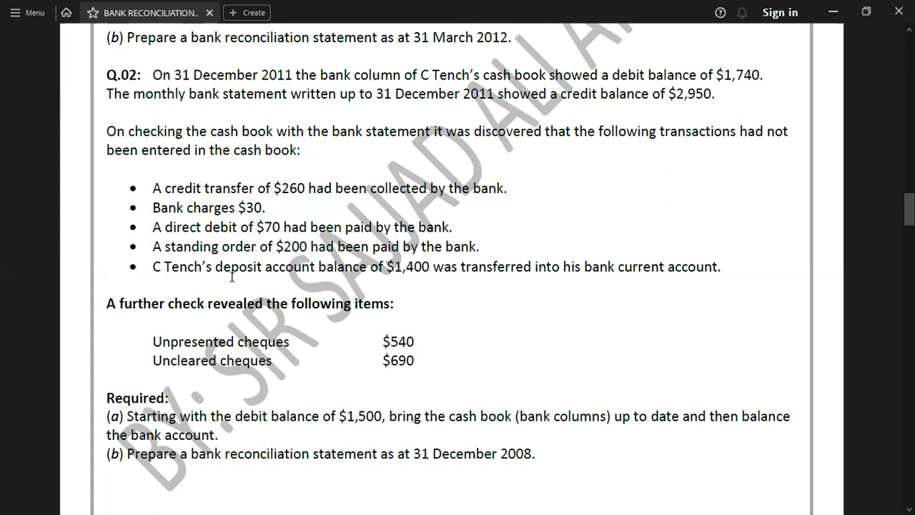
pyautogui.hotkey('alt', 'Tab')
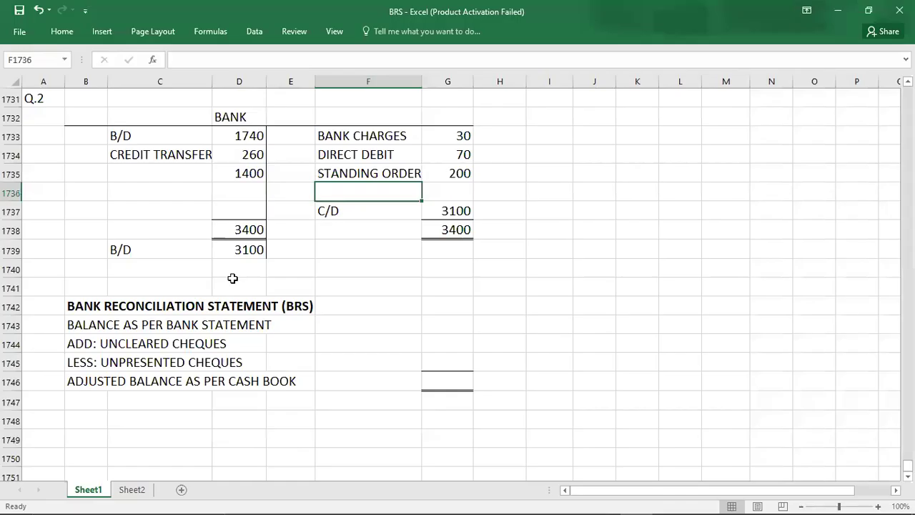
pyautogui.click(136, 174)
pyautogui.write('DEPOS')
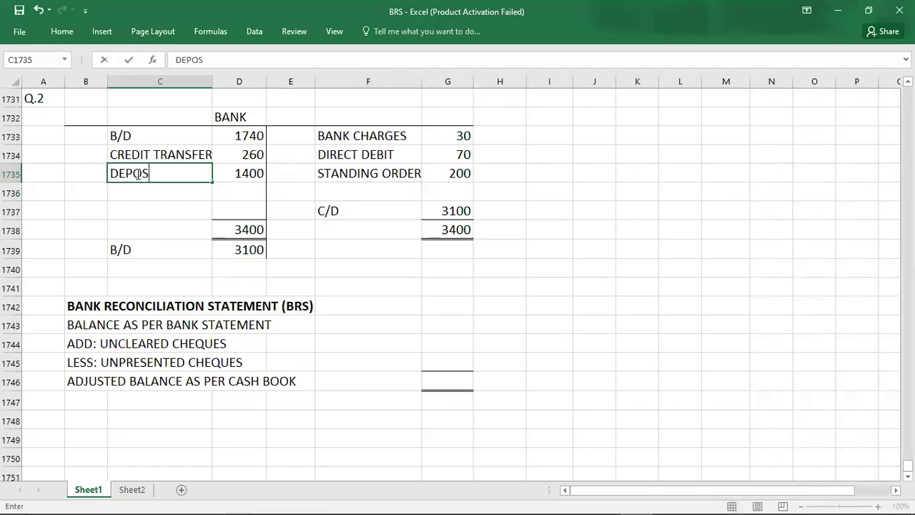
pyautogui.write('IT ACC.')
pyautogui.press('Down')
pyautogui.press('Down')
pyautogui.press('Down')
pyautogui.press('Down')
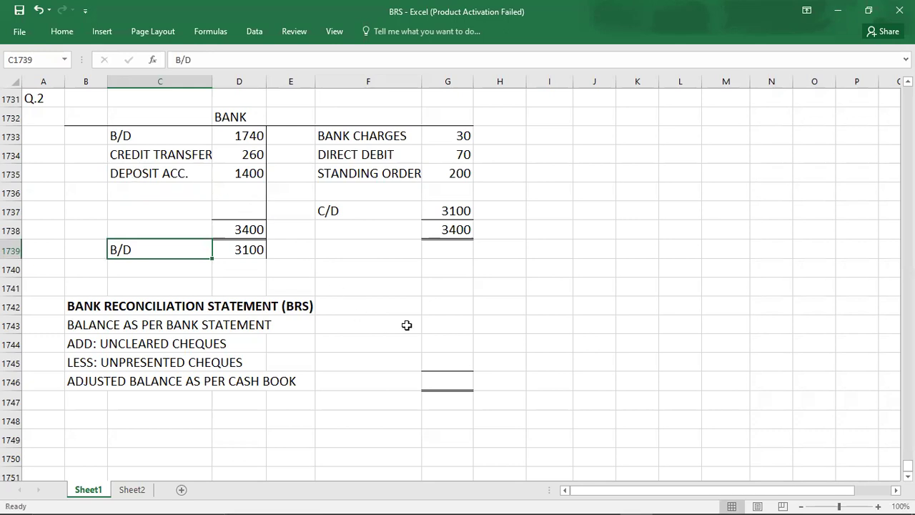
# - Enter 2950 as the Q.2 balance as per bank statement and note CREDIT in the cell beside it
pyautogui.click(434, 324)
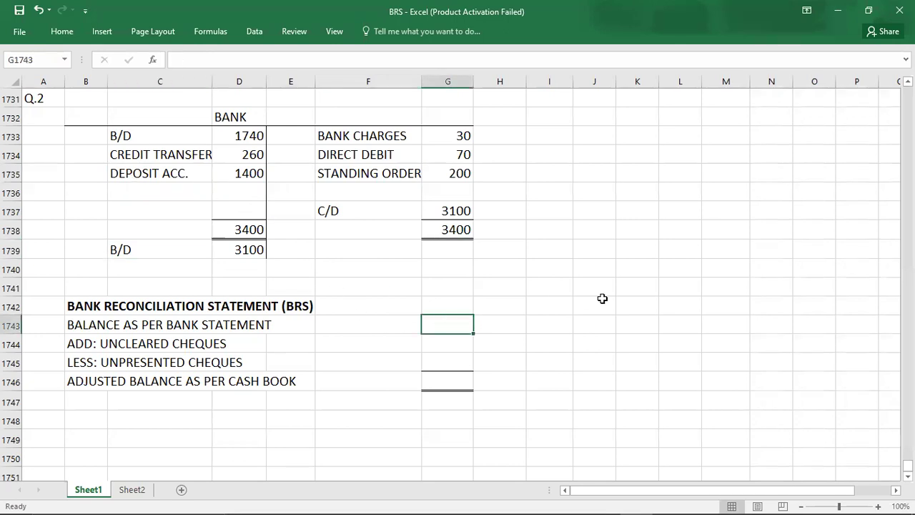
pyautogui.hotkey('alt', 'Tab')
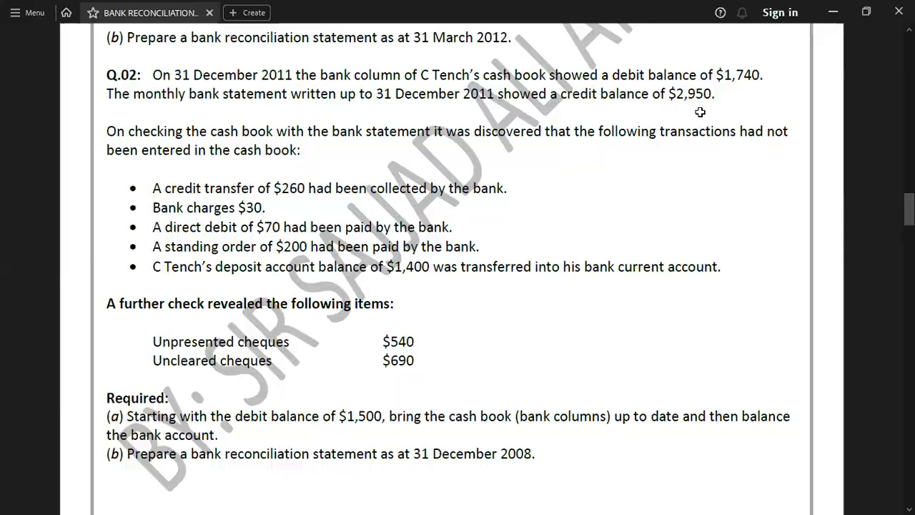
pyautogui.hotkey('alt', 'Tab')
pyautogui.write('2950')
pyautogui.press('Tab')
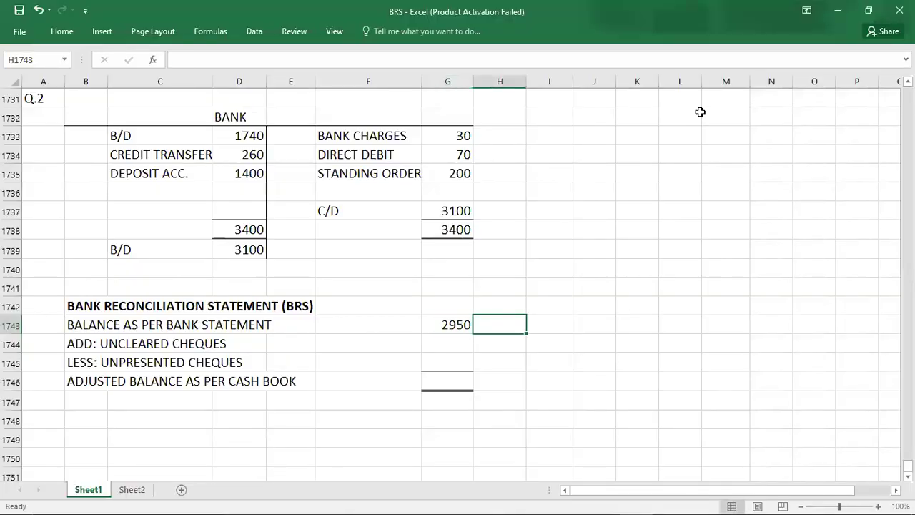
pyautogui.write('CREDIT')
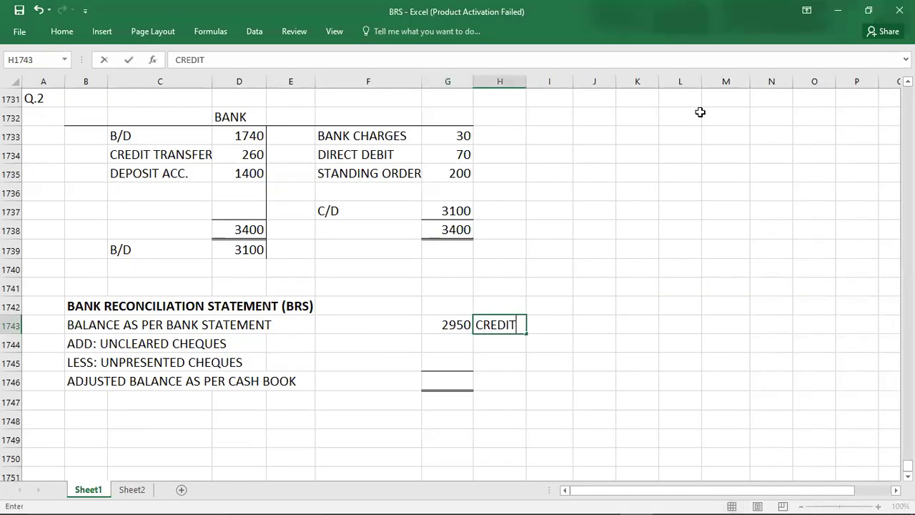
pyautogui.press('Return')
# - Enter -540 for the unpresented cheques in the Q.2 bank reconciliation statement
pyautogui.hotkey('alt', 'Tab')
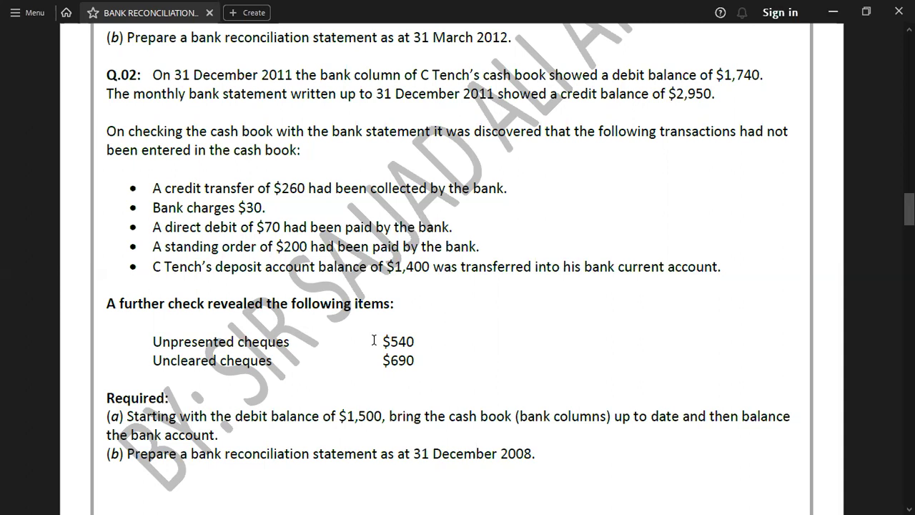
pyautogui.hotkey('alt', 'Tab')
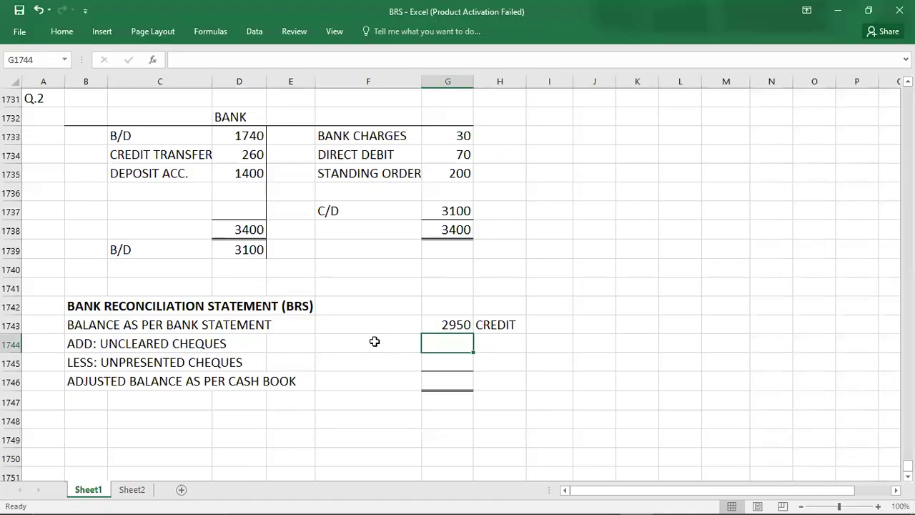
pyautogui.press('Down')
pyautogui.write('-540')
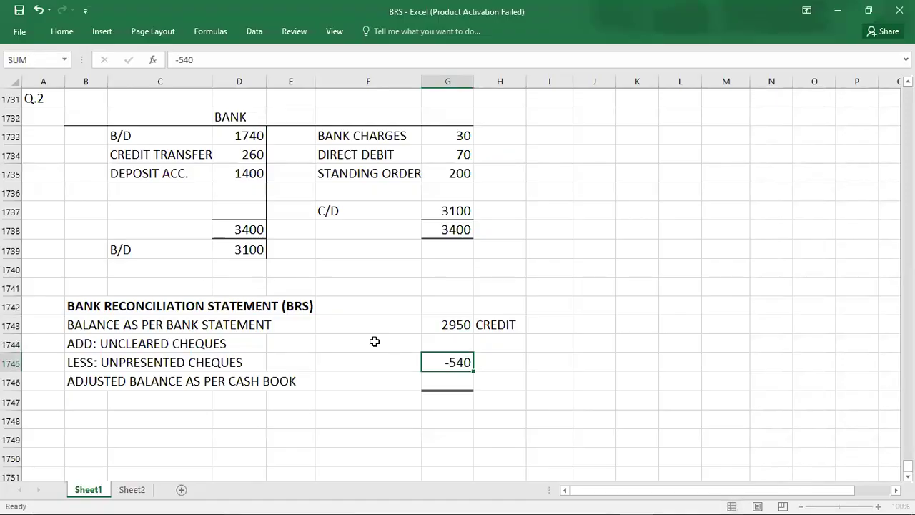
pyautogui.press('Return')
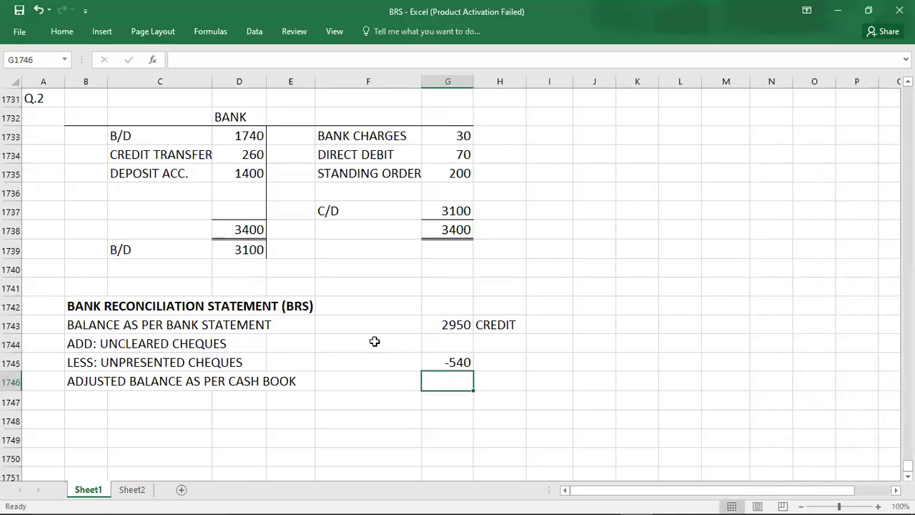
# - Enter 690 for the uncleared cheques in the Q.2 bank reconciliation statement
pyautogui.hotkey('alt', 'Tab')
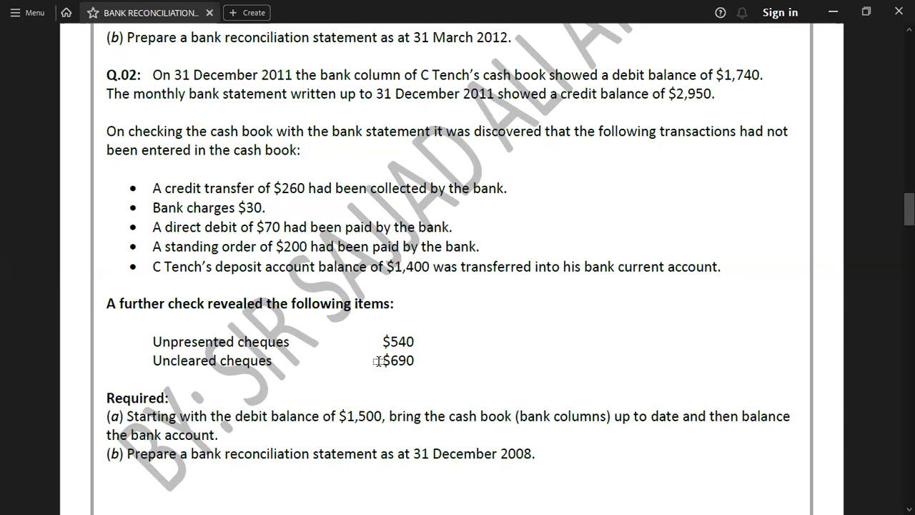
pyautogui.hotkey('alt', 'Tab')
pyautogui.press('Up')
pyautogui.press('Up')
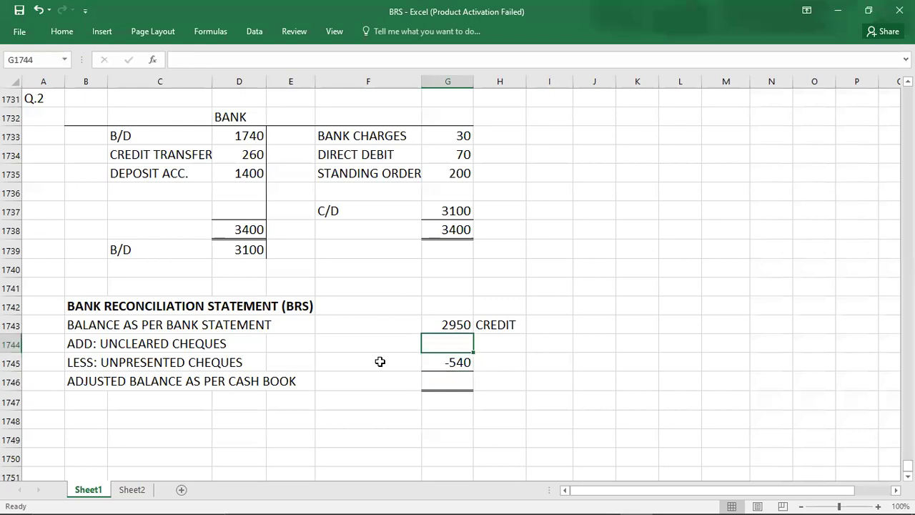
pyautogui.write('690')
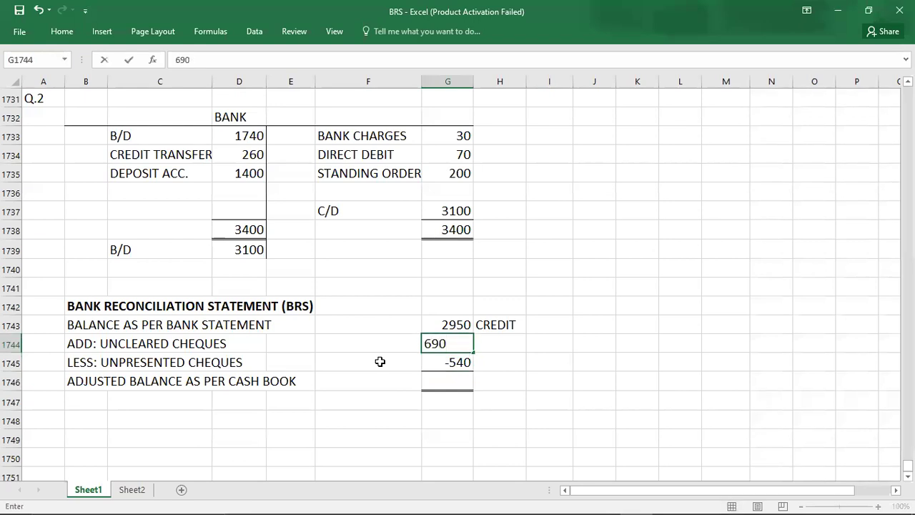
pyautogui.press('Return')
# - Check the sum of the three Q.2 reconciliation figures and enter 3100 as the adjusted balance as per cash book
pyautogui.press('Up')
pyautogui.press('Up')
pyautogui.hotkey('shift', 'Down')
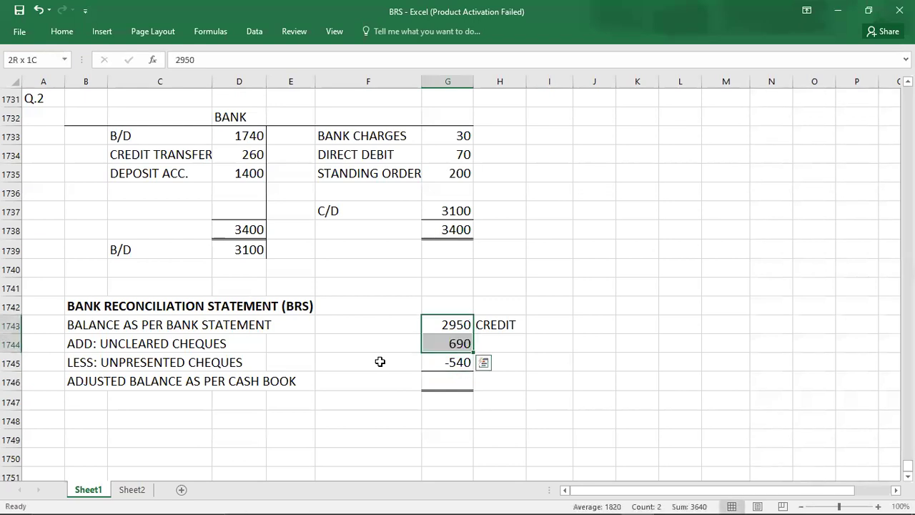
pyautogui.hotkey('shift', 'Down')
pyautogui.press('Down')
pyautogui.press('Down')
pyautogui.press('Down')
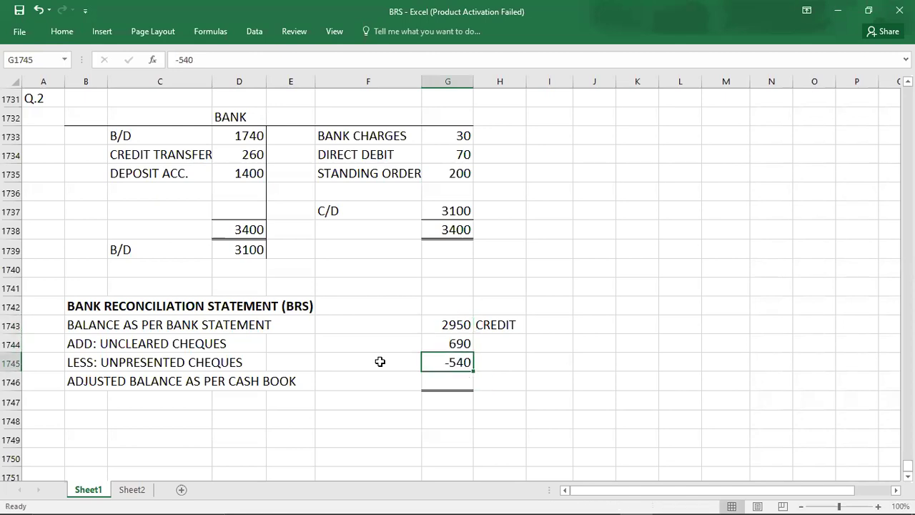
pyautogui.write('31000')
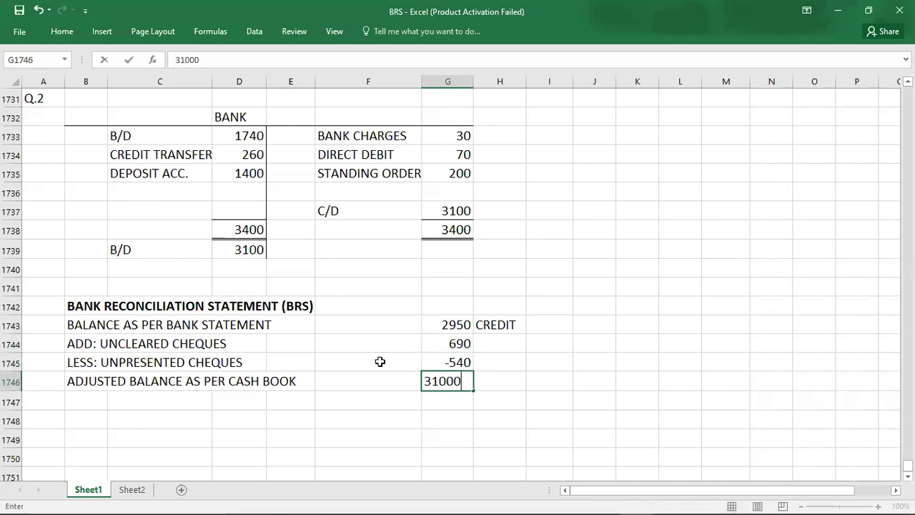
pyautogui.press('Return')
pyautogui.press('Up')
pyautogui.write('3100')
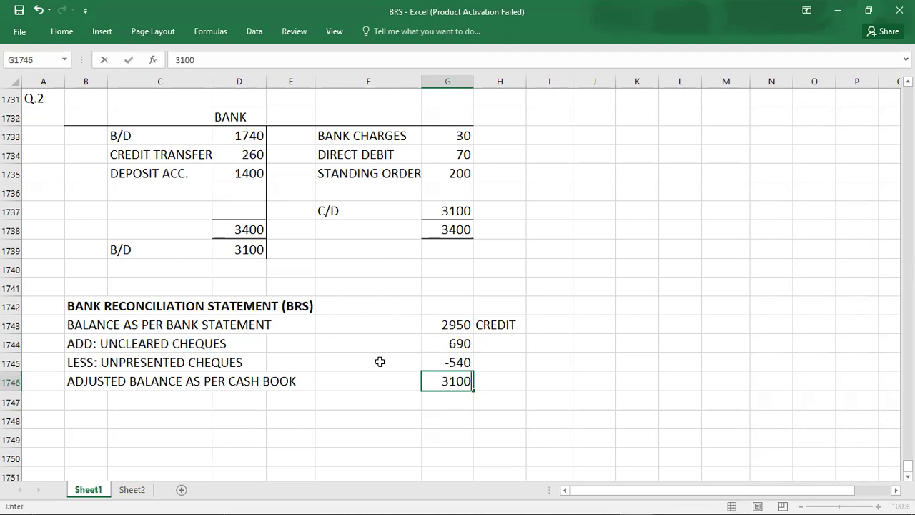
pyautogui.press('Return')
pyautogui.press('Return')
# - Consult question Q.03 and enter the opening balance B/D of 1042 on the debit side of the Q.3 bank account
pyautogui.press('Left')
pyautogui.press('Left')
pyautogui.press('Left')
pyautogui.press('Left')
pyautogui.press('Left')
pyautogui.press('Left')
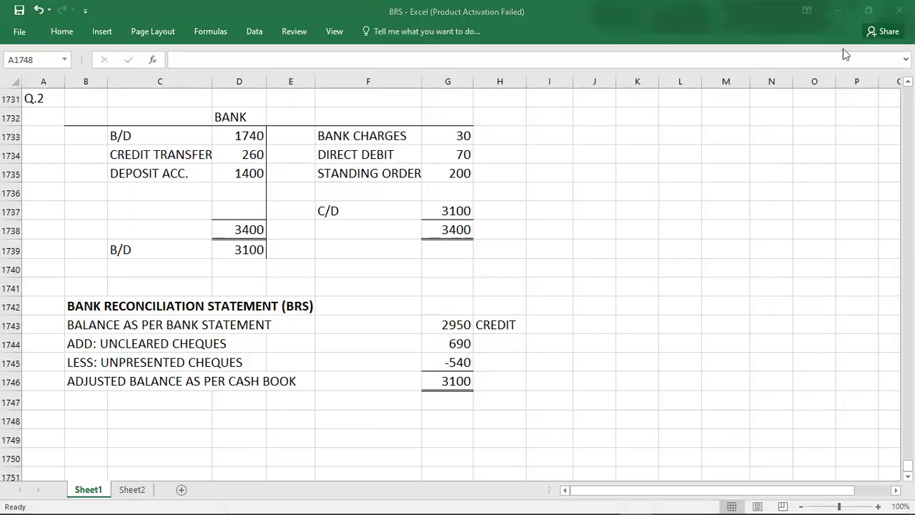
pyautogui.hotkey('alt', 'Tab')
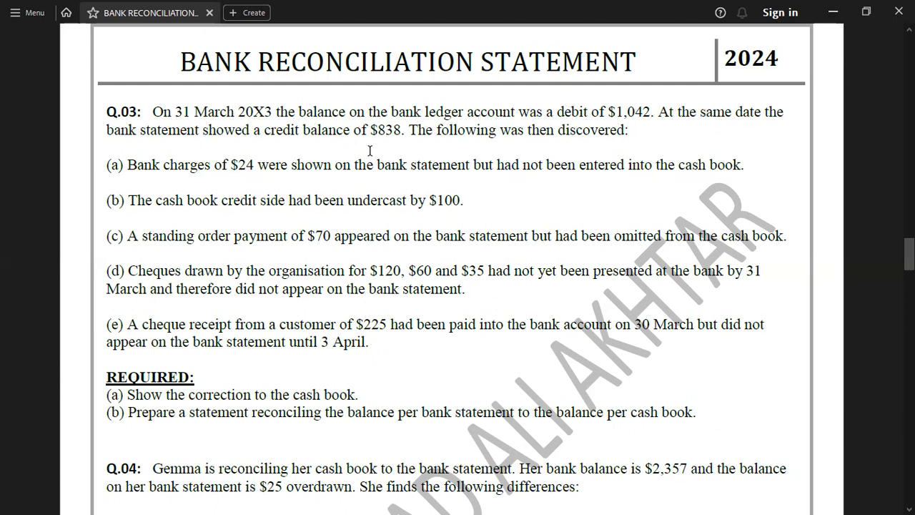
pyautogui.hotkey('alt', 'Tab')
pyautogui.hotkey('alt', 'Tab')
pyautogui.press('Tab')
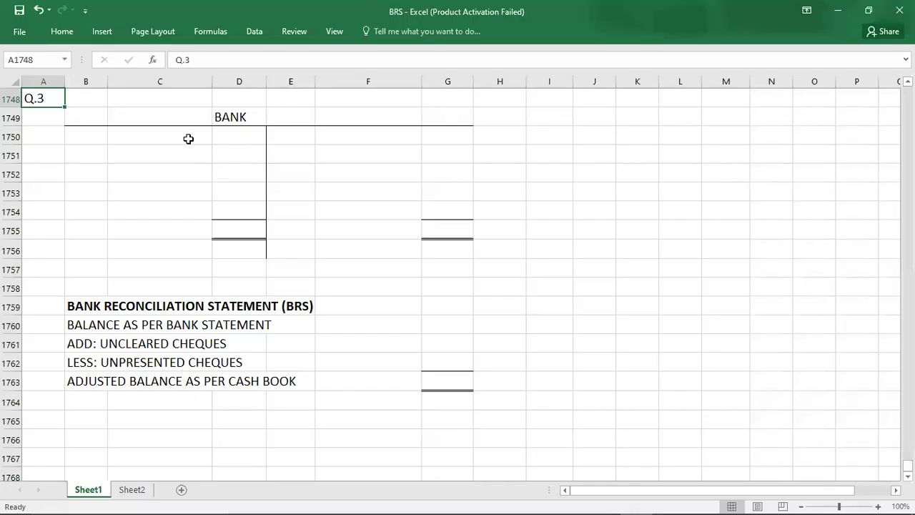
pyautogui.click(178, 137)
pyautogui.write('B/D')
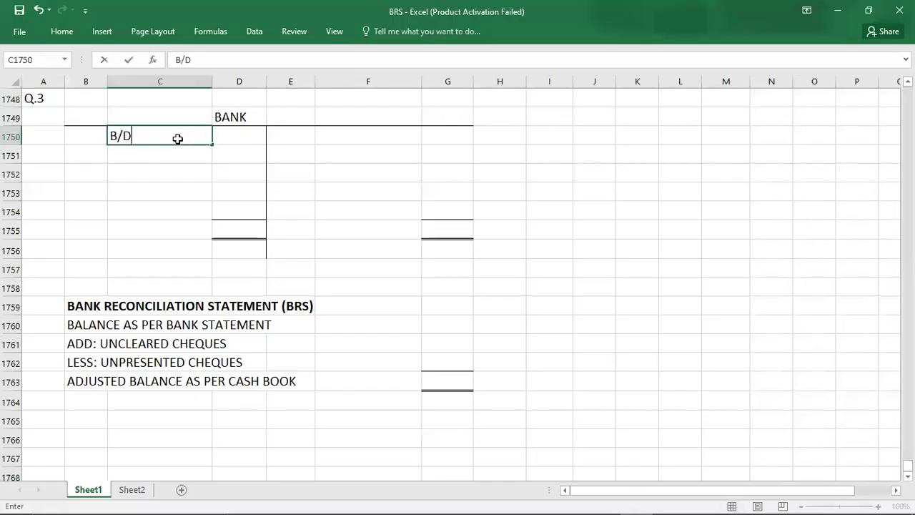
pyautogui.press('Tab')
pyautogui.write('1042')
pyautogui.press('Return')
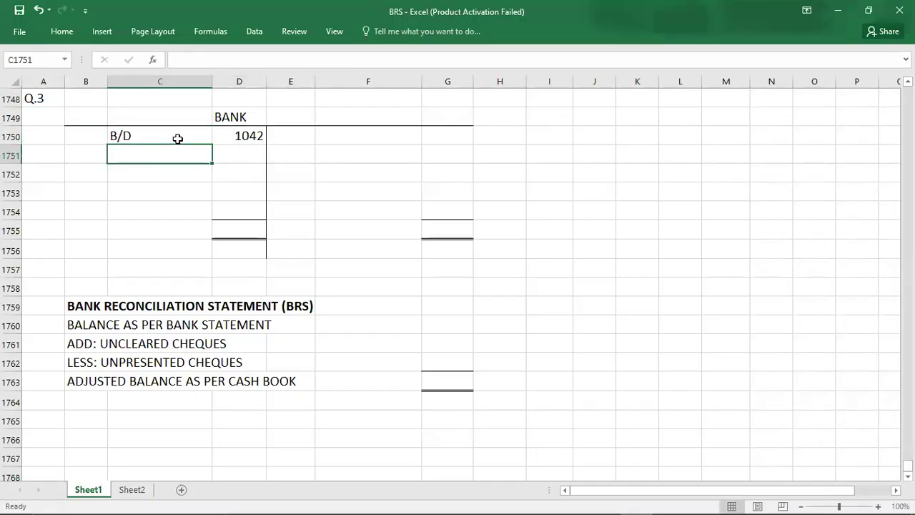
# - Enter 838 as the balance as per bank statement in the Q.3 bank reconciliation statement
pyautogui.hotkey('alt', 'Tab')
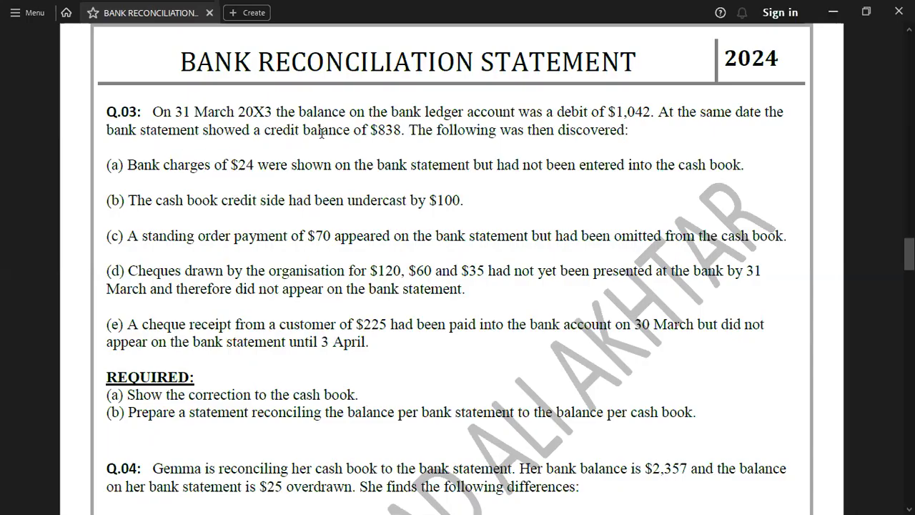
pyautogui.hotkey('alt', 'Tab')
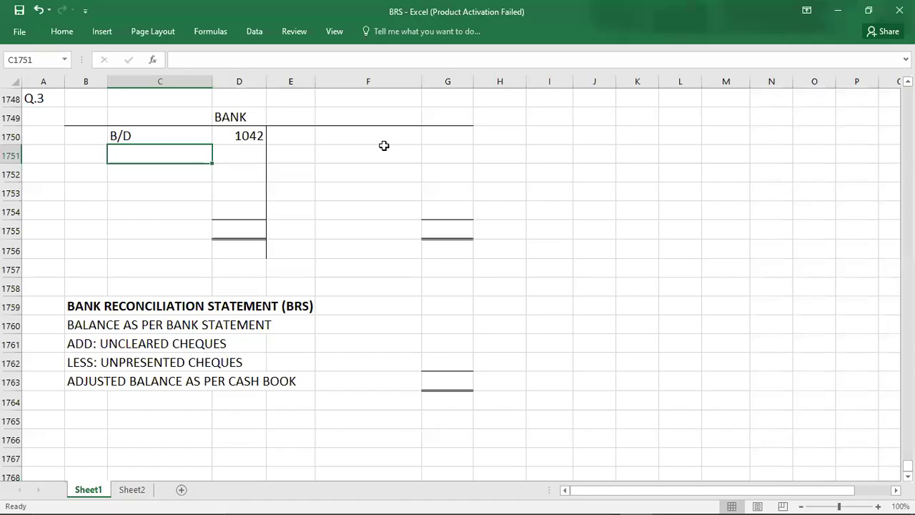
pyautogui.click(446, 320)
pyautogui.write('838')
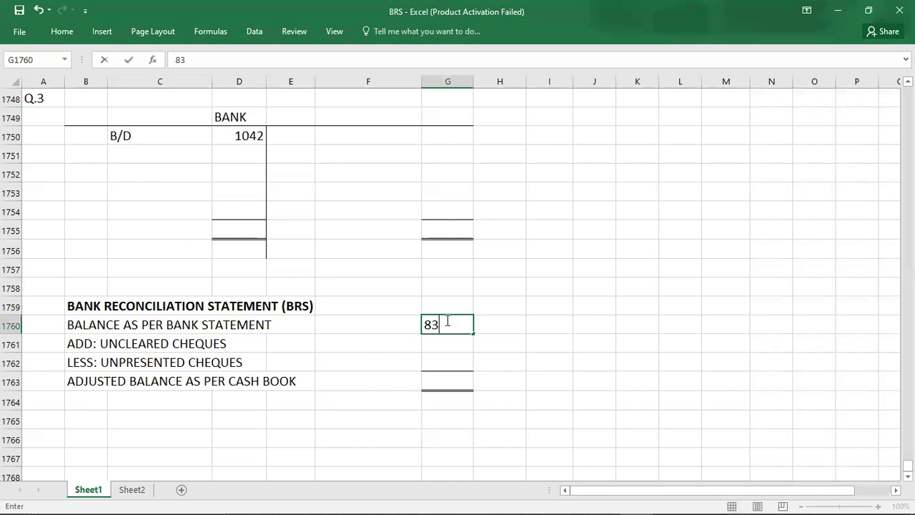
pyautogui.press('Return')
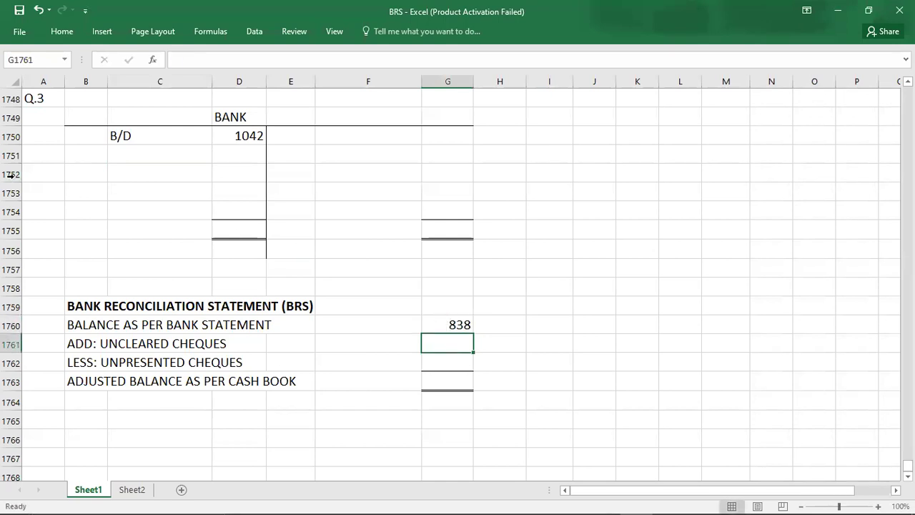
# - Consult item (a) of Q.03 and enter BANK CHARGES of 24 on the credit side of the Q.3 bank account
pyautogui.click(60, 135)
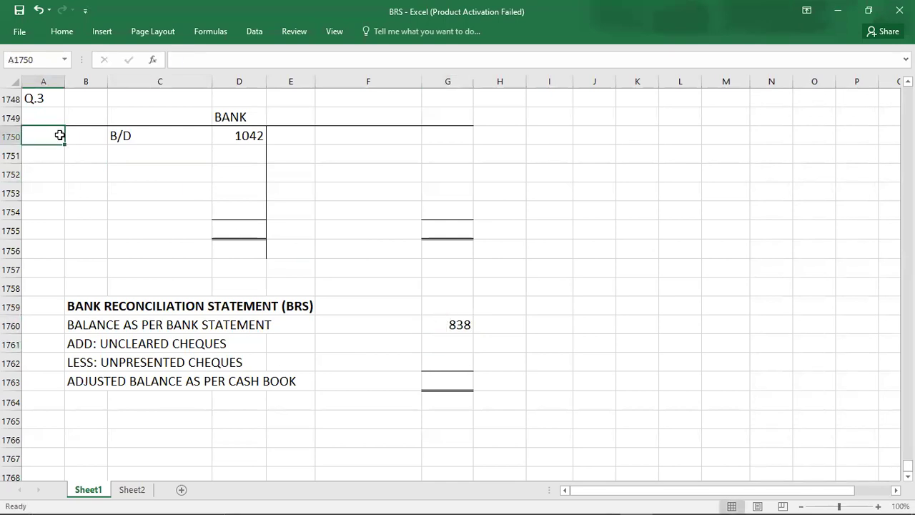
pyautogui.hotkey('alt', 'Tab')
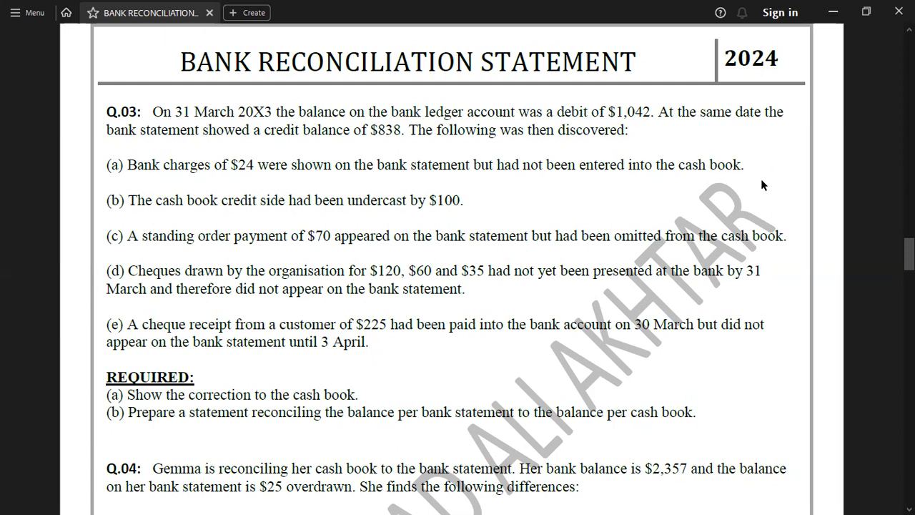
pyautogui.hotkey('alt', 'Tab')
pyautogui.press('Right')
pyautogui.press('Right')
pyautogui.press('Right')
pyautogui.press('Right')
pyautogui.press('Right')
pyautogui.press('Right')
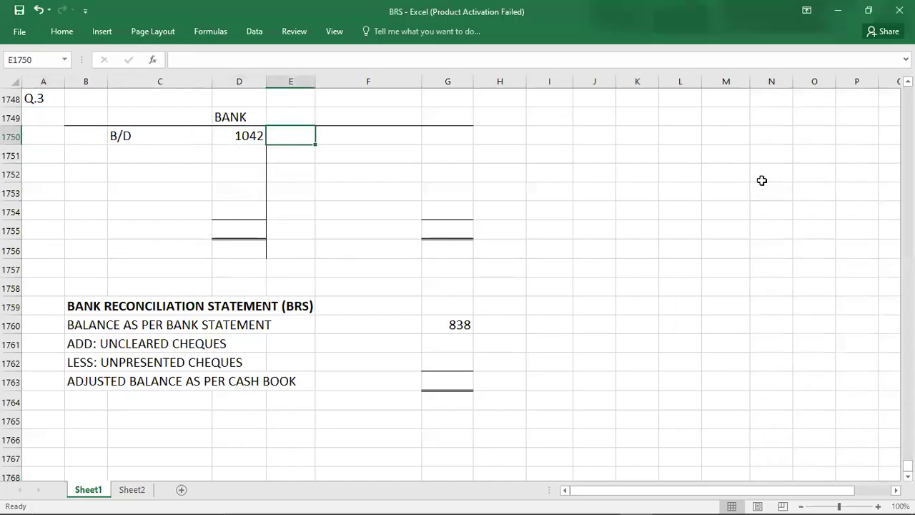
pyautogui.write('24')
pyautogui.press('Left')
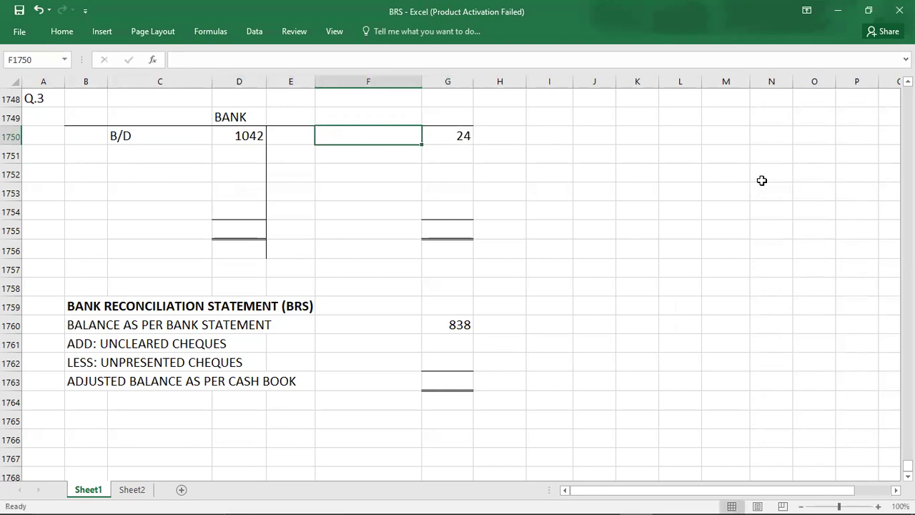
pyautogui.write('BANK C')
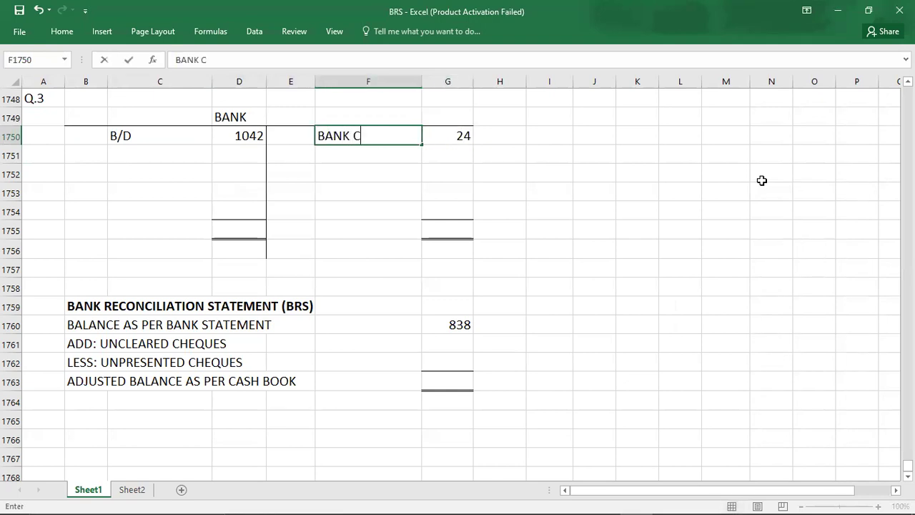
pyautogui.write('HARGES')
pyautogui.press('Return')
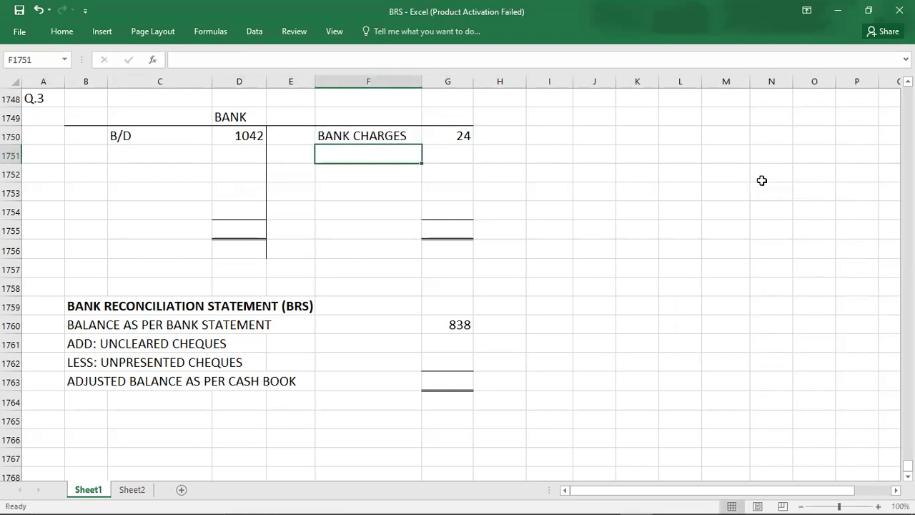
# - Consult item (b) of Q.03 and enter UNDERCAST of 100 below the bank charges in the Q.3 bank account
pyautogui.hotkey('alt', 'Tab')
pyautogui.press('Right')
pyautogui.write('100')
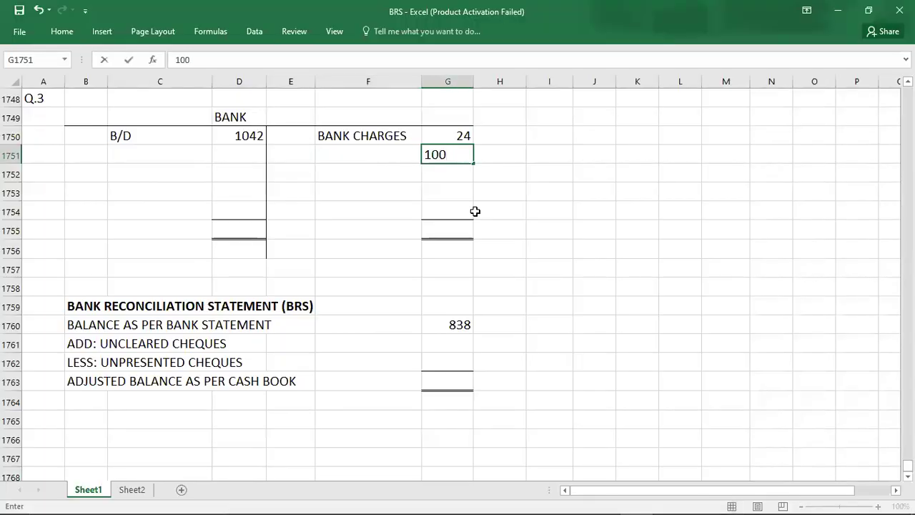
pyautogui.press('Left')
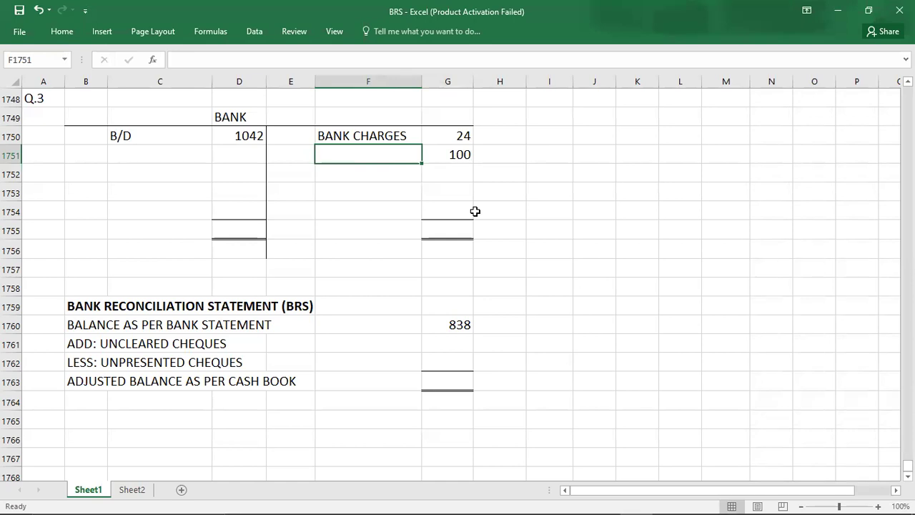
pyautogui.write('UNDER')
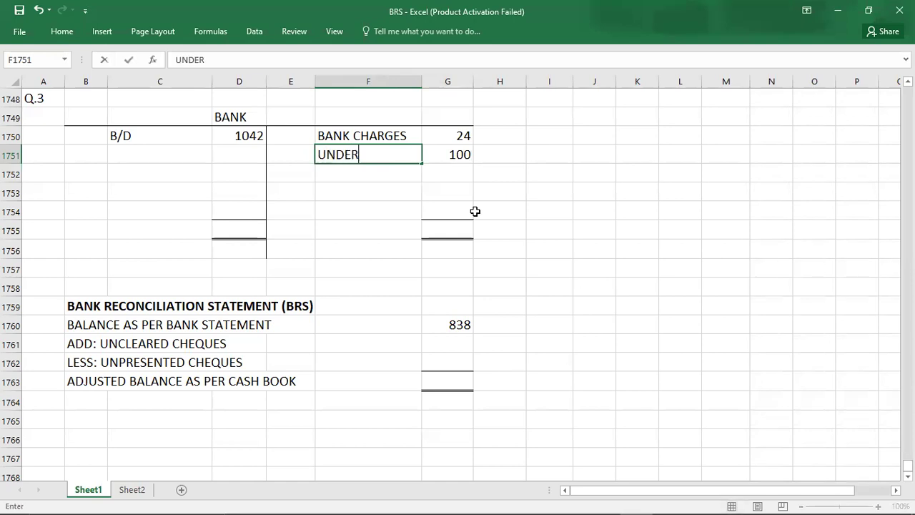
pyautogui.write('CAST')
pyautogui.press('Down')
pyautogui.press('Down')
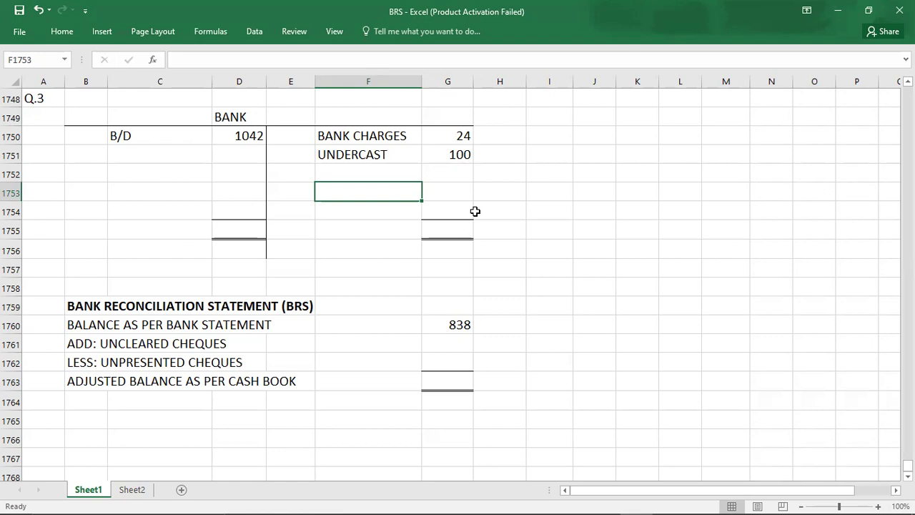
# - Consult item (c) of Q.03 and enter STANDING ORDER of 70 below the undercast in the Q.3 bank account
pyautogui.hotkey('alt', 'Tab')
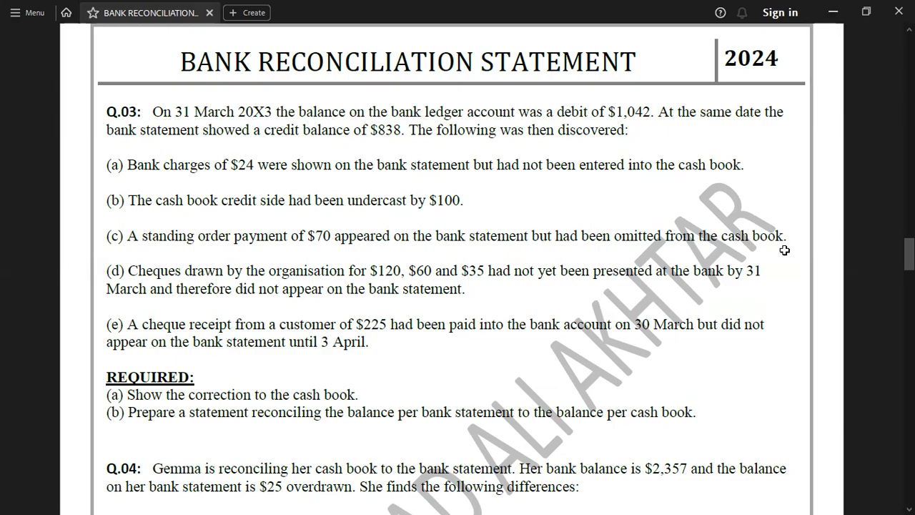
pyautogui.hotkey('alt', 'Tab')
pyautogui.press('Right')
pyautogui.write('70')
pyautogui.press('Left')
pyautogui.write('S')
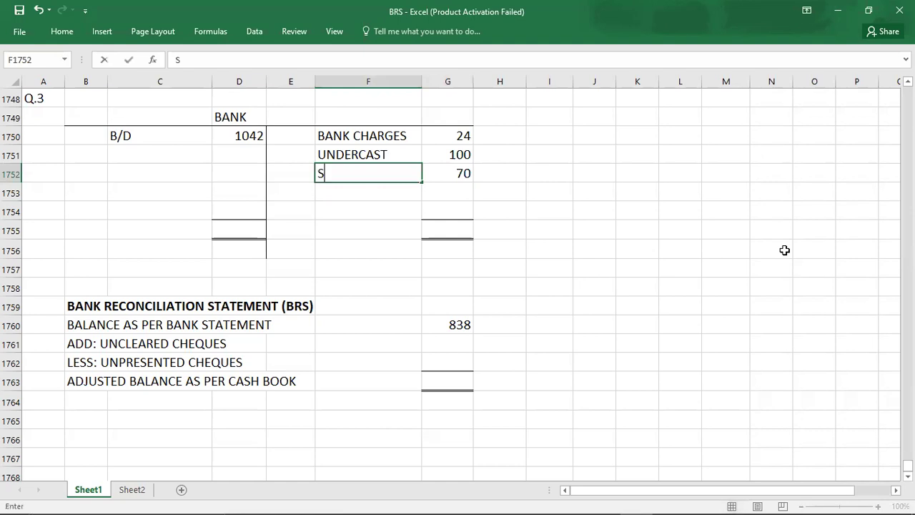
pyautogui.write('TANDING ORDER')
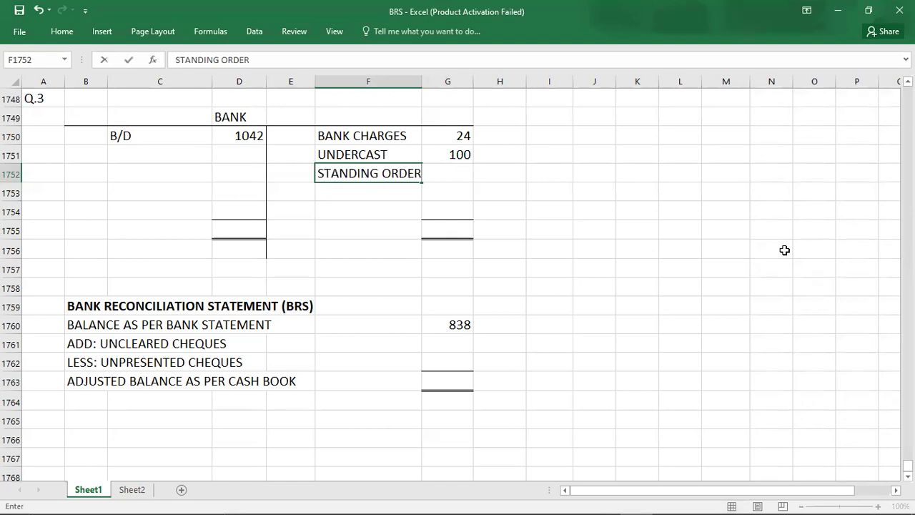
pyautogui.press('Return')
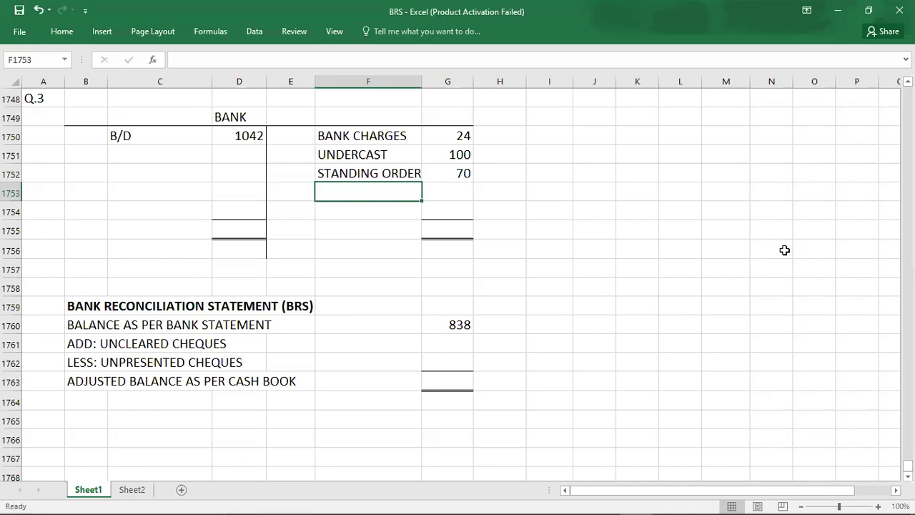
# - Consult item (d) of Q.03 and enter -215 for the unpresented cheques in the Q.3 bank reconciliation statement
pyautogui.hotkey('alt', 'Tab')
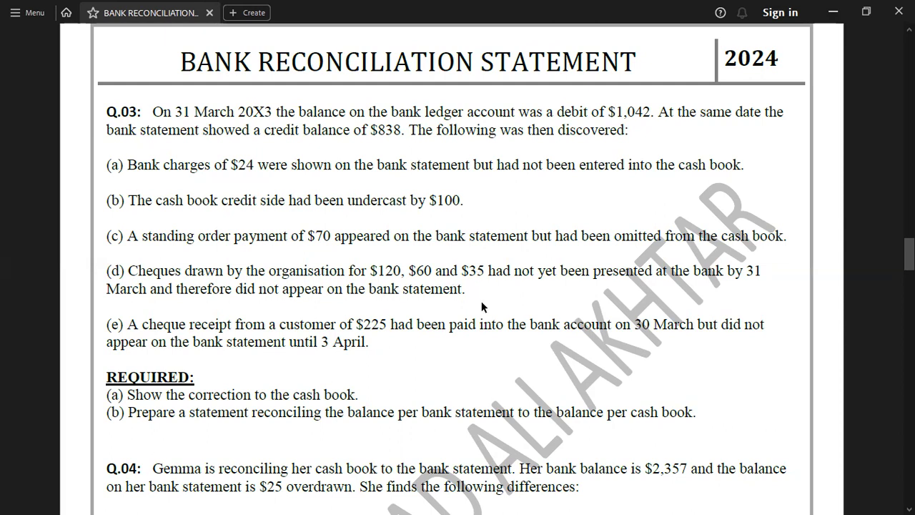
pyautogui.hotkey('alt', 'Tab')
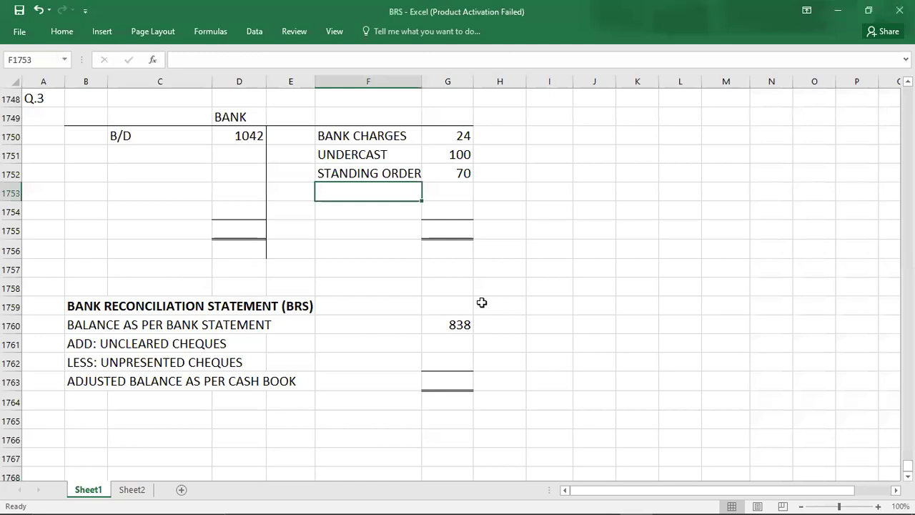
pyautogui.click(453, 362)
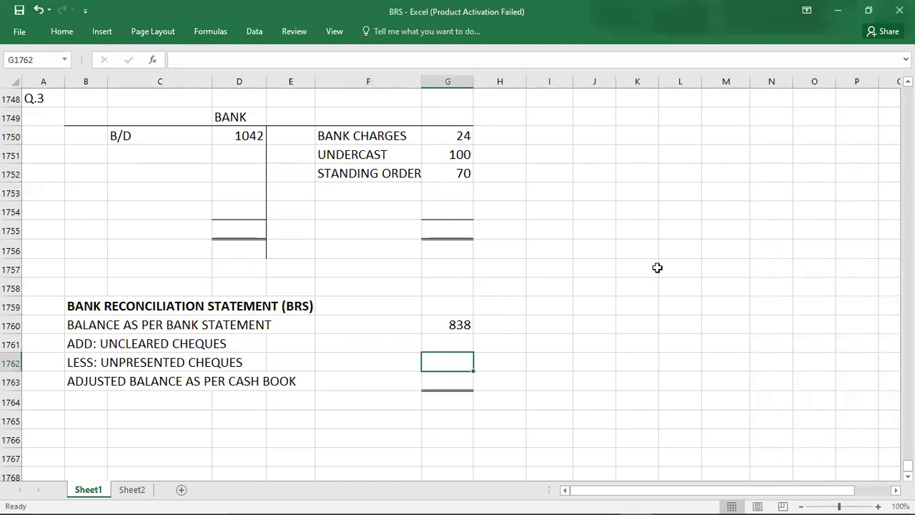
pyautogui.write('-215')
pyautogui.press('Return')
pyautogui.press('Return')
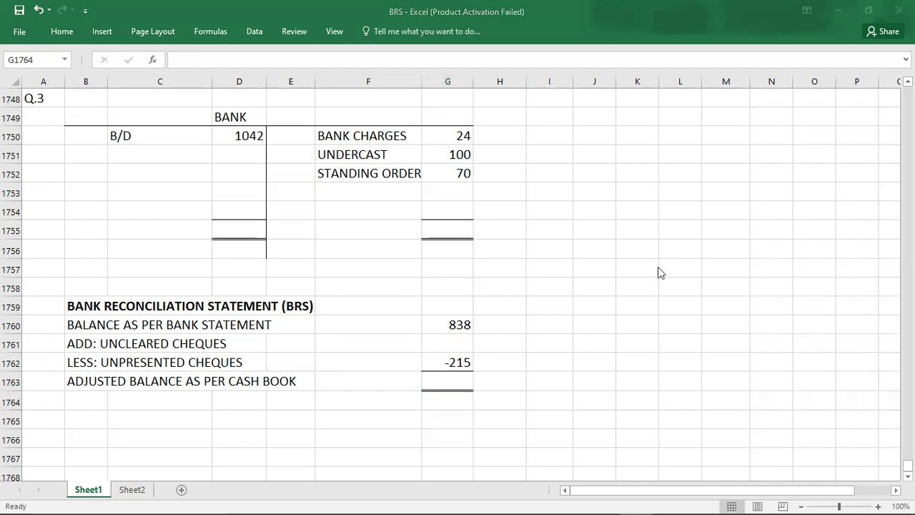
# - Consult item (e) of Q.03 and enter 225 for the uncleared cheques in the Q.3 bank reconciliation statement
pyautogui.hotkey('alt', 'Tab')
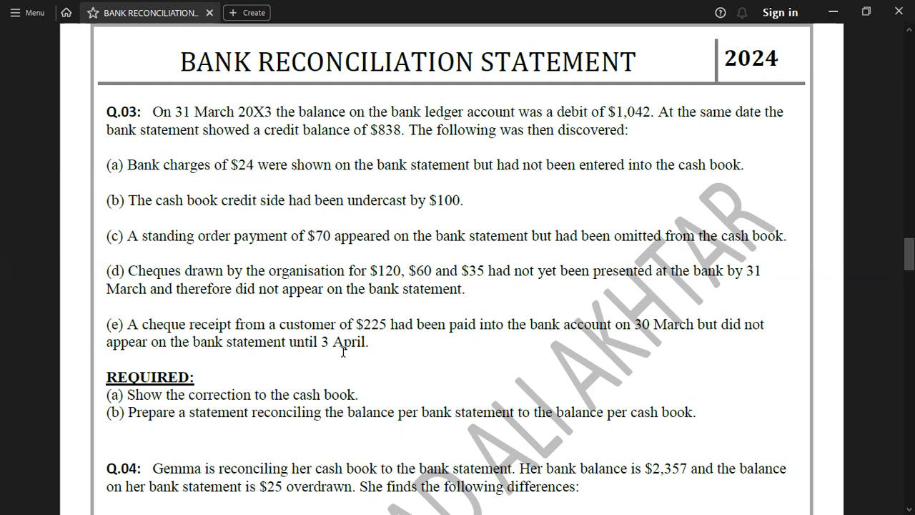
pyautogui.hotkey('alt', 'Tab')
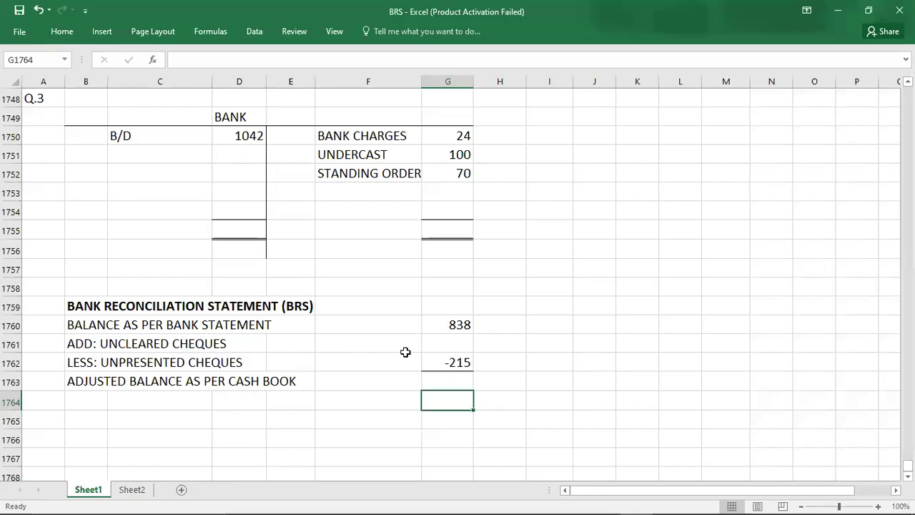
pyautogui.click(444, 342)
pyautogui.write('225')
pyautogui.press('Return')
pyautogui.press('Return')
pyautogui.press('Return')
# - Enter 1042 as the total on both the debit and credit sides of the Q.3 bank account
pyautogui.click(249, 224)
pyautogui.write('1042')
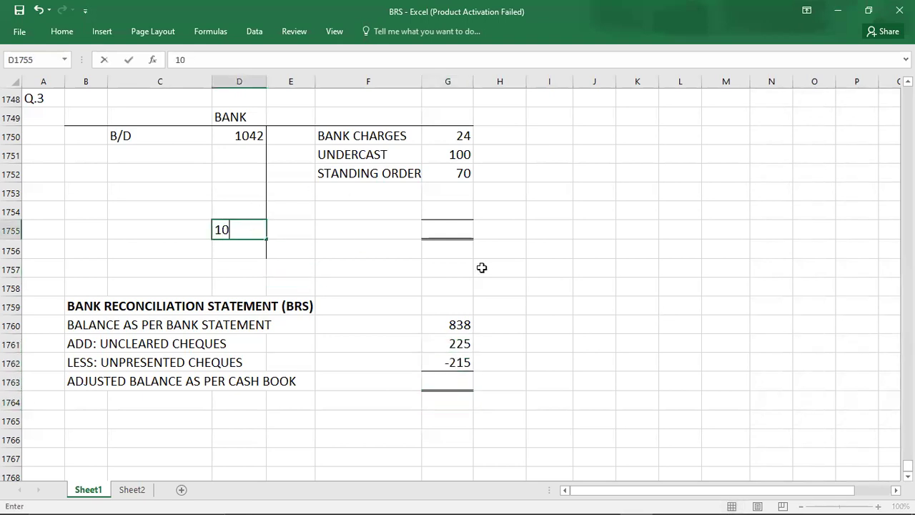
pyautogui.press('Tab')
pyautogui.press('Tab')
pyautogui.press('Tab')
pyautogui.write('1042')
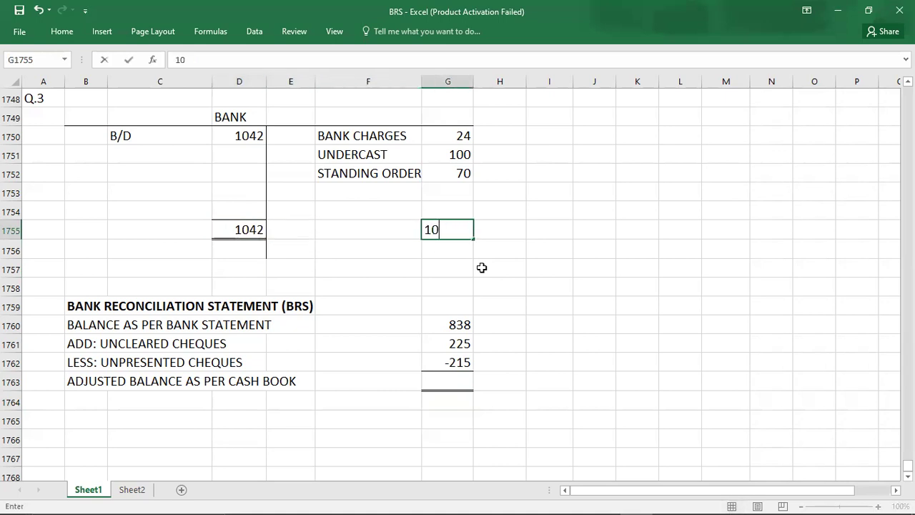
# - Enter the closing balance C/D of 848 on the credit side of the Q.3 bank account, just above the total
pyautogui.press('Up')
pyautogui.press('Left')
pyautogui.write('C/D')
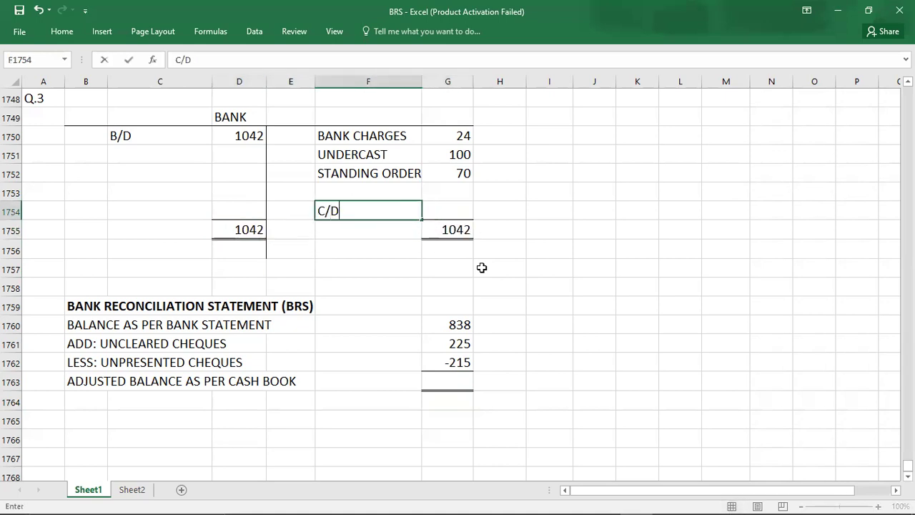
pyautogui.press('Tab')
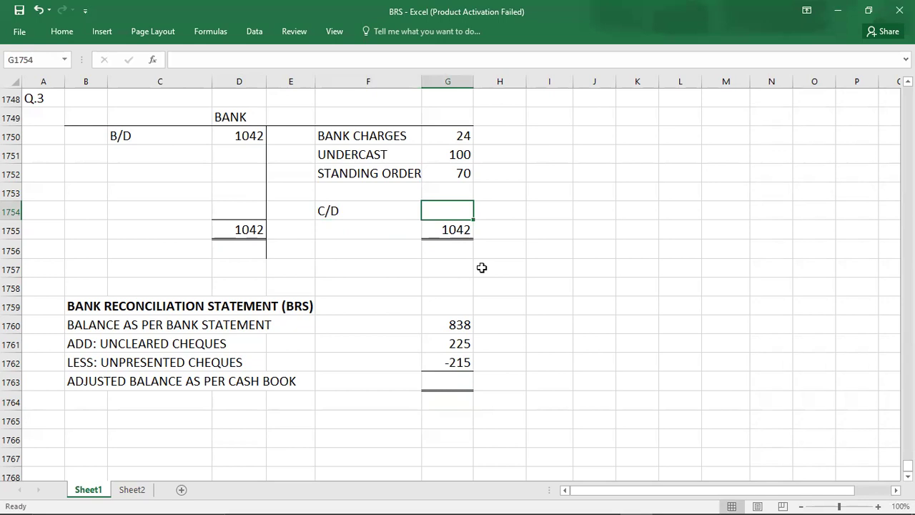
pyautogui.write('1')
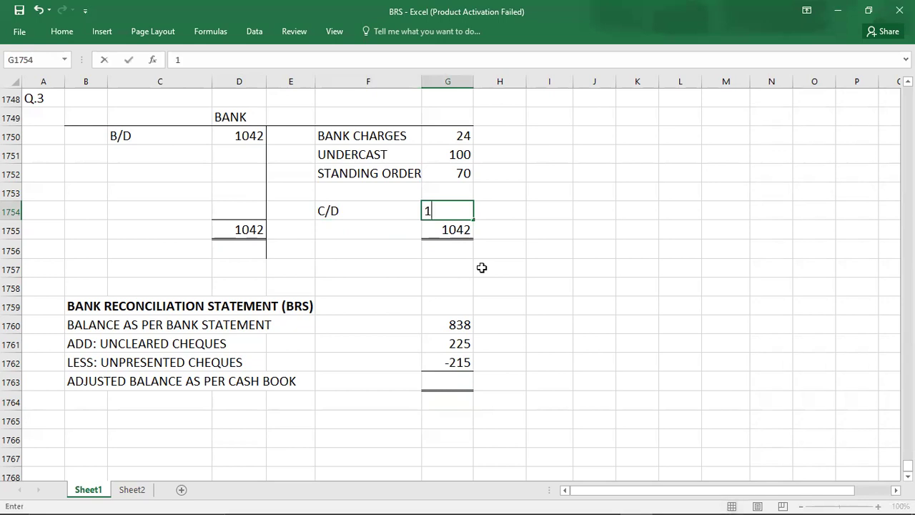
pyautogui.press('BackSpace')
pyautogui.write('8')
pyautogui.press('BackSpace')
pyautogui.write('848')
pyautogui.press('Return')
pyautogui.press('Left')
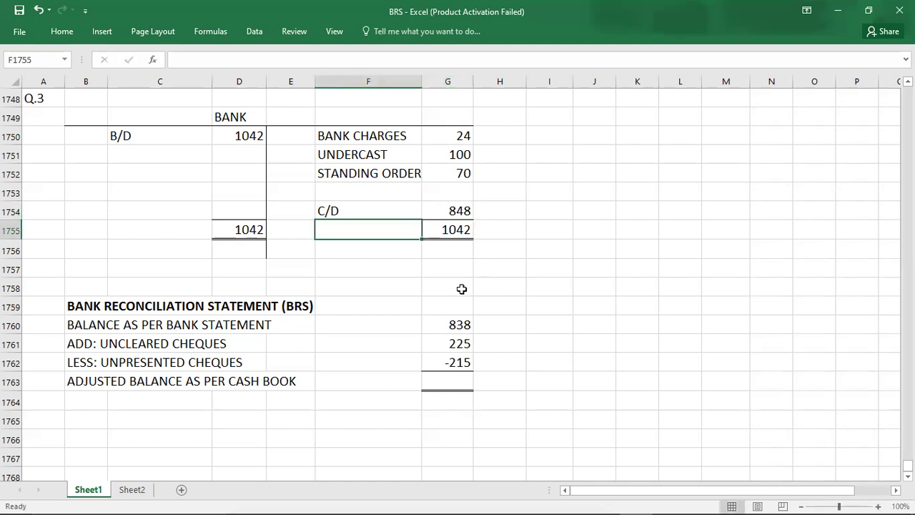
# - Check the sum of the three figures in the Q.3 bank reconciliation statement
pyautogui.click(438, 330)
pyautogui.press('Down')
pyautogui.press('Down')
pyautogui.hotkey('ctrl', 'Down')
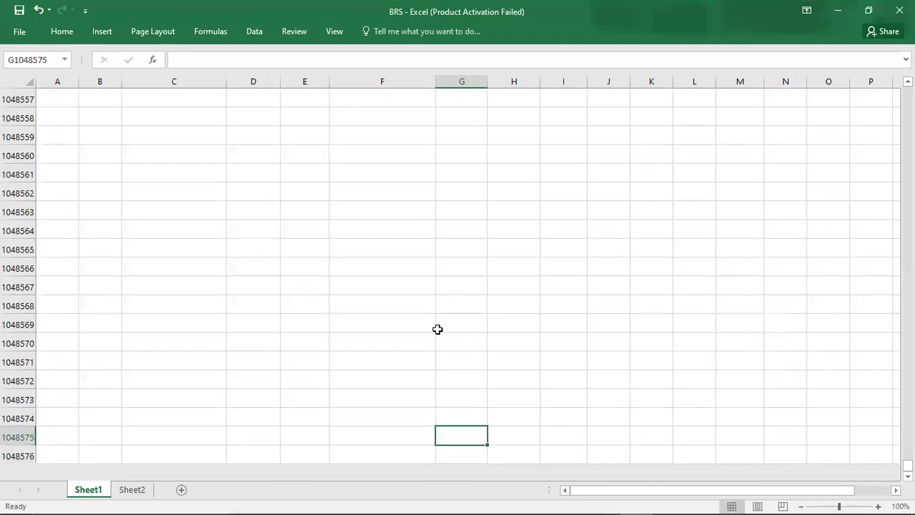
pyautogui.hotkey('ctrl', 'Up')
pyautogui.press('Up')
pyautogui.press('Up')
pyautogui.press('Up')
pyautogui.press('Down')
pyautogui.hotkey('shift', 'Down')
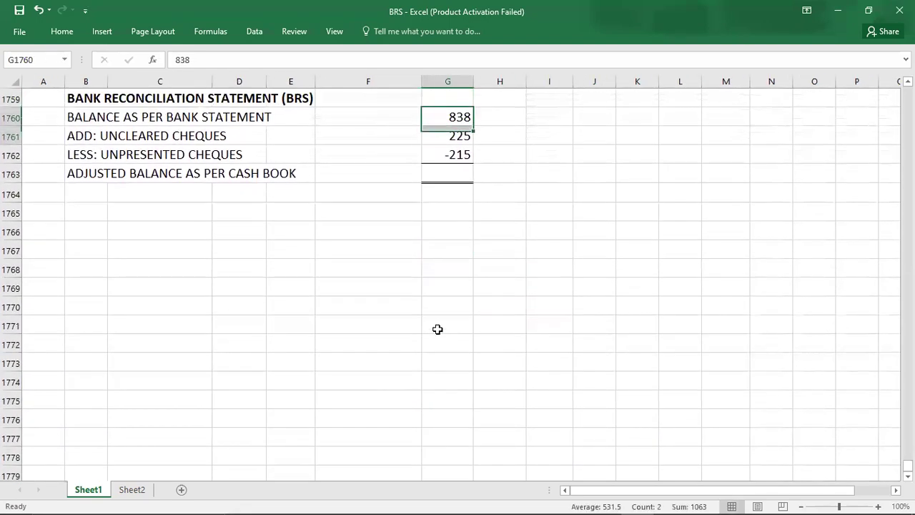
pyautogui.hotkey('shift', 'Down')
# - Bring down the balance B/D of 848 below the debit total of the Q.3 bank account
pyautogui.press('Up')
pyautogui.press('Up')
pyautogui.press('Up')
pyautogui.press('Up')
pyautogui.press('Up')
pyautogui.press('Up')
pyautogui.press('Up')
pyautogui.press('Up')
pyautogui.press('Up')
pyautogui.press('Up')
pyautogui.press('Up')
pyautogui.press('Up')
pyautogui.press('Left')
pyautogui.press('Down')
pyautogui.press('Down')
pyautogui.press('Down')
pyautogui.press('Down')
pyautogui.press('Down')
pyautogui.press('Down')
pyautogui.press('Down')
pyautogui.press('Down')
pyautogui.press('Left')
pyautogui.press('Left')
pyautogui.press('Left')
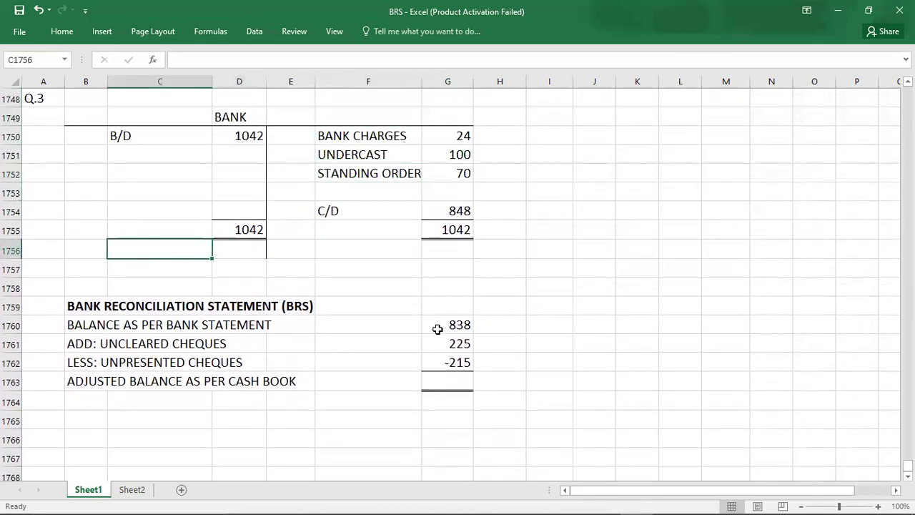
pyautogui.write('B/D')
pyautogui.press('Tab')
pyautogui.write('848')
pyautogui.press('Return')
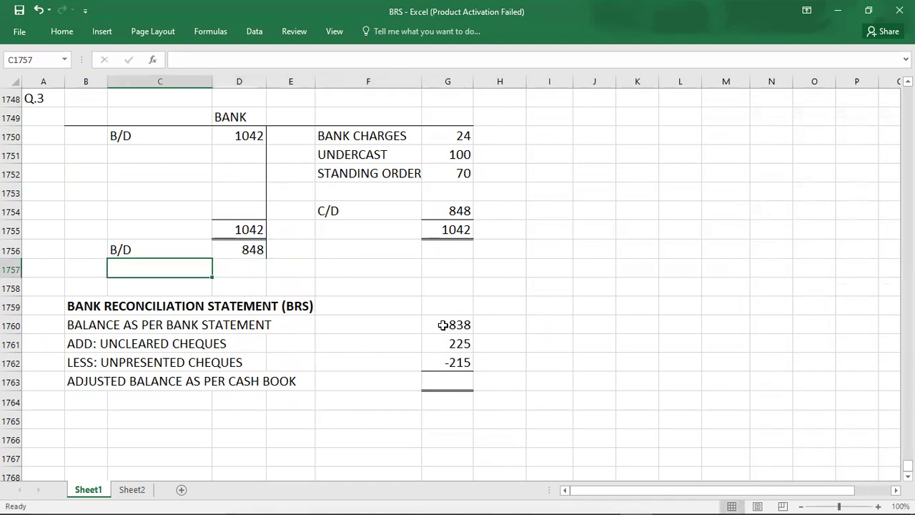
# - Enter 848 as the adjusted balance as per cash book in the Q.3 bank reconciliation statement
pyautogui.hotkey('shift', 'Down')
pyautogui.hotkey('shift', 'Down')
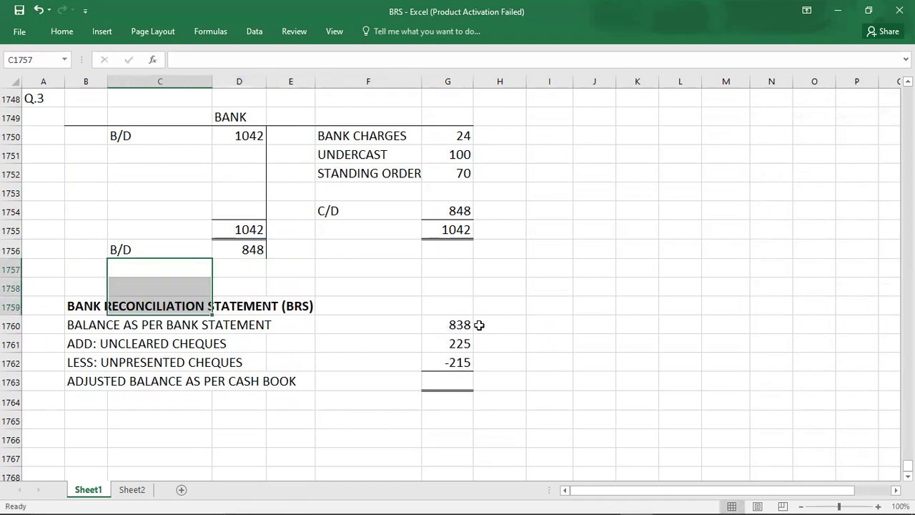
pyautogui.click(445, 326)
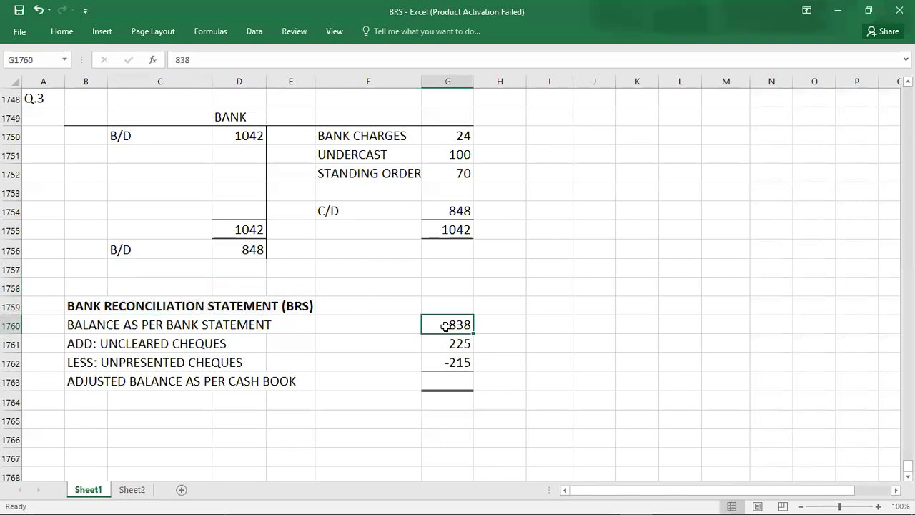
pyautogui.click(446, 382)
pyautogui.write('848')
pyautogui.press('Return')
pyautogui.press('Left')
pyautogui.press('Home')
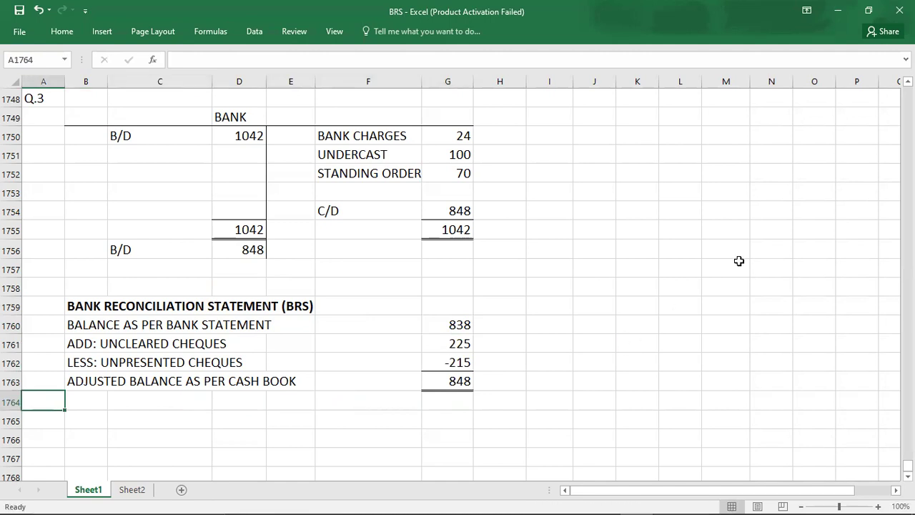
pyautogui.hotkey('alt', 'p')
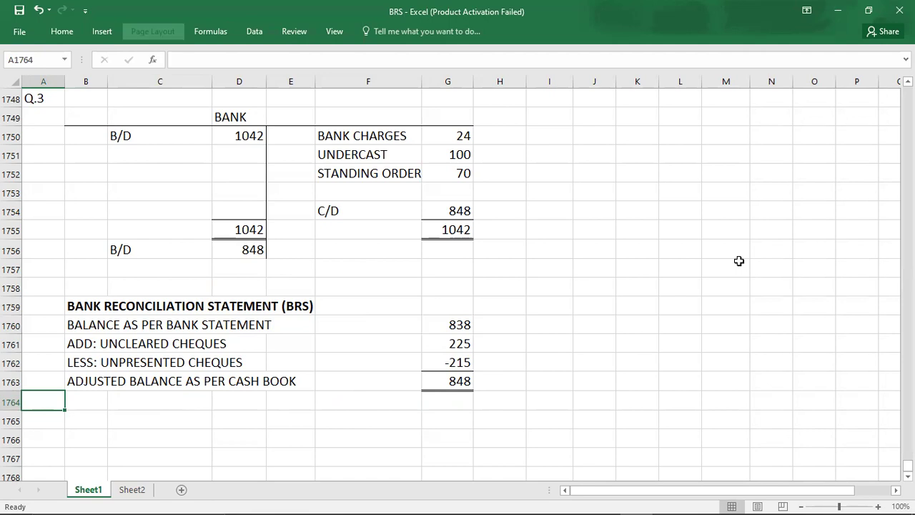
pyautogui.hotkey('alt', 'p')
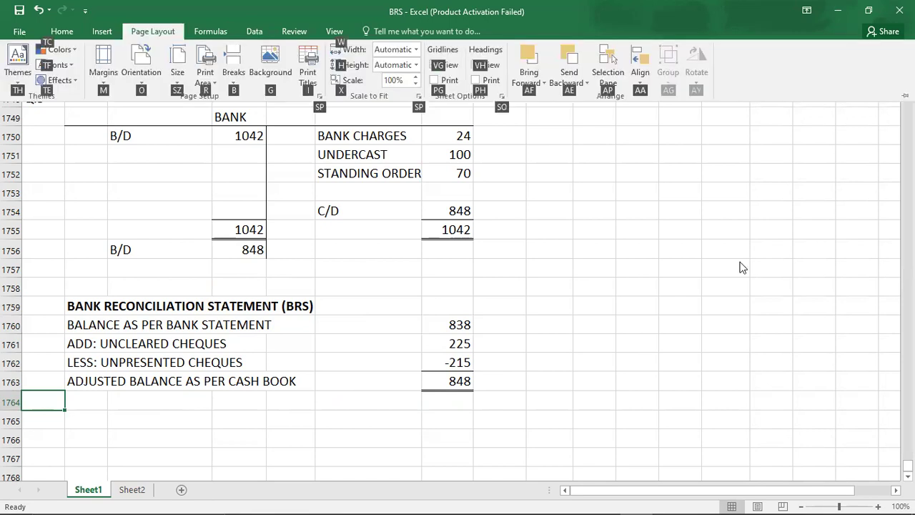
# - Read Q.05 in the question PDF and enter the opening balance B/D of 70 on the debit side of the Q.5 bank account
pyautogui.press('Escape')
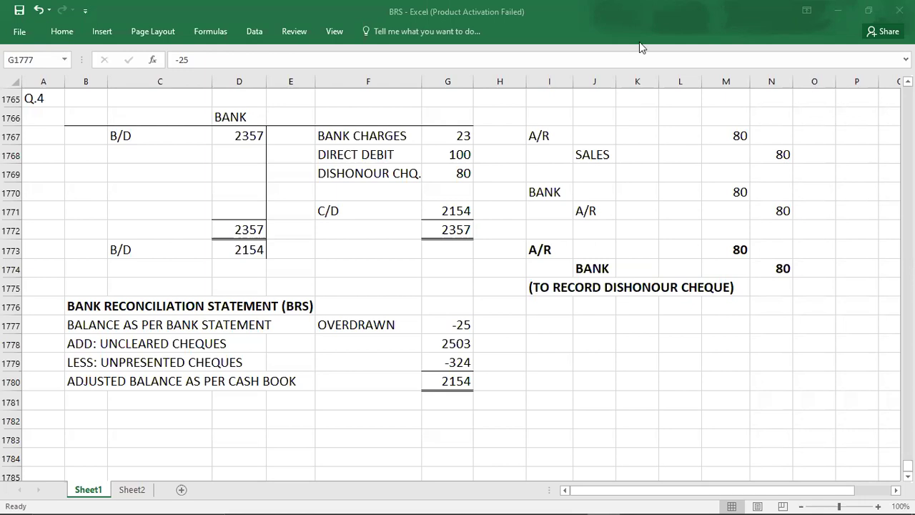
pyautogui.hotkey('alt', 'Tab')
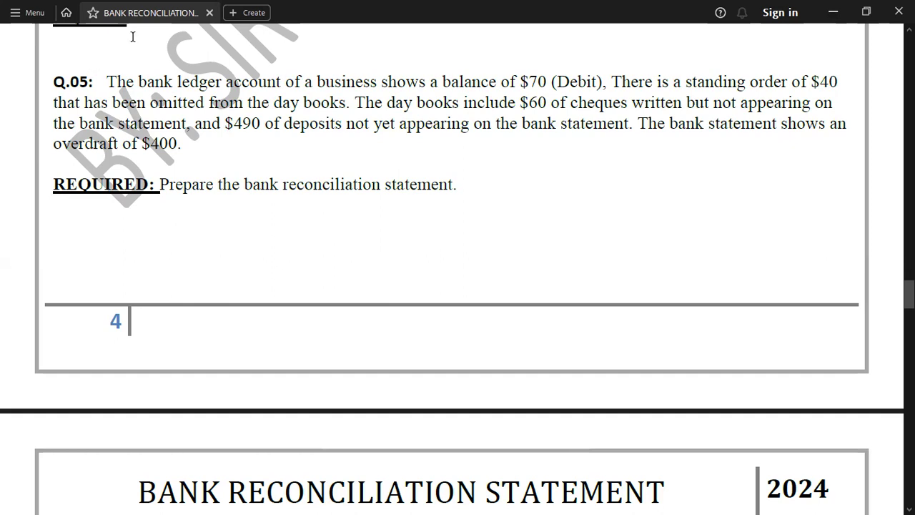
pyautogui.scroll(1, 2, 297)
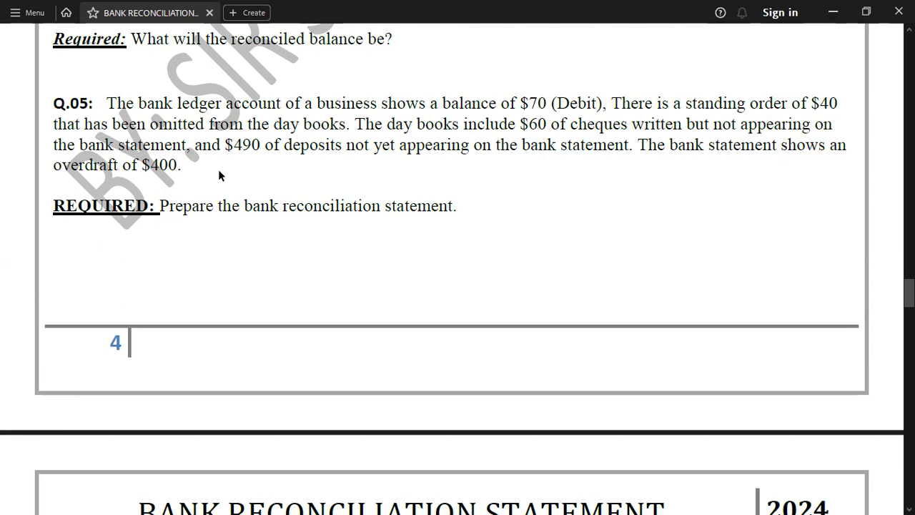
pyautogui.hotkey('alt', 'Tab')
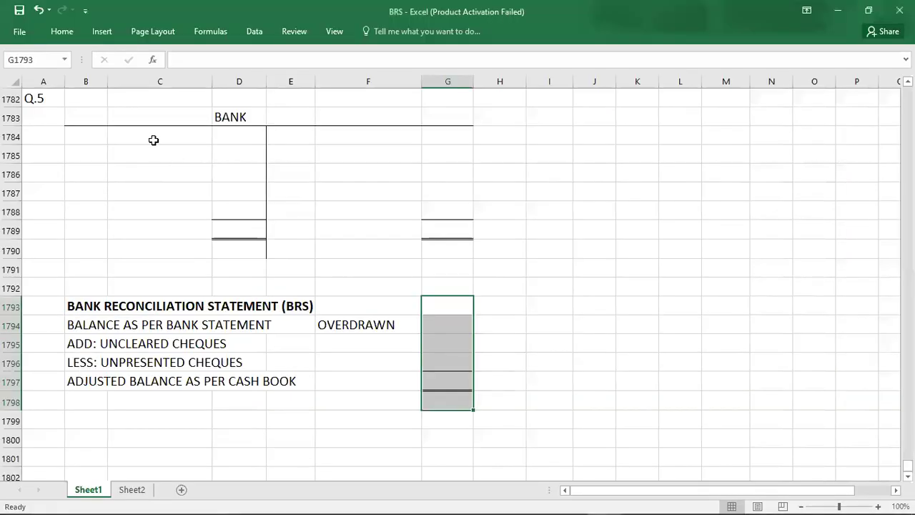
pyautogui.click(154, 141)
pyautogui.doubleClick(154, 140)
pyautogui.write('B/D')
pyautogui.press('Tab')
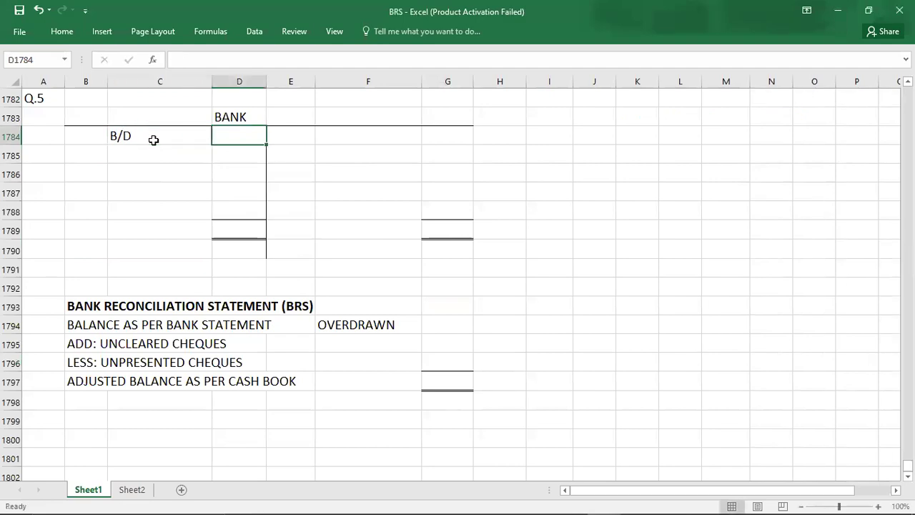
pyautogui.hotkey('alt', 'Tab')
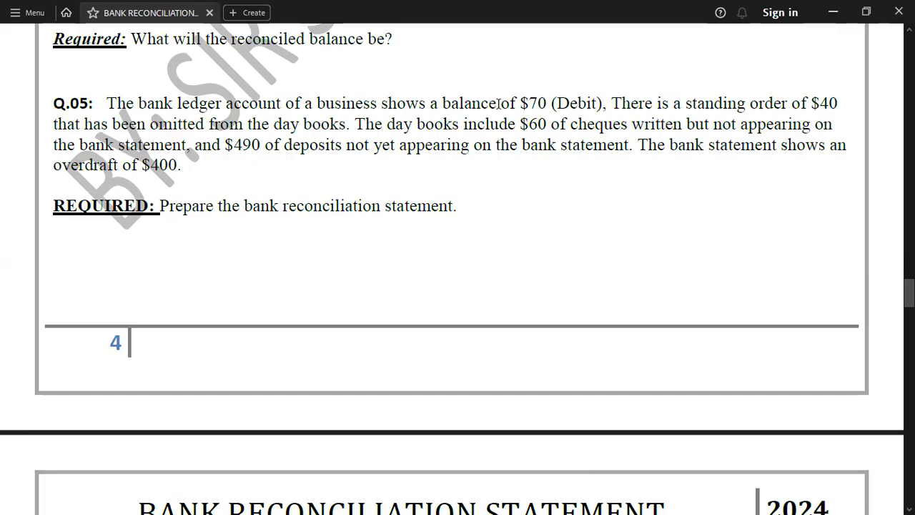
pyautogui.hotkey('alt', 'Tab')
pyautogui.write('70')
pyautogui.press('Return')
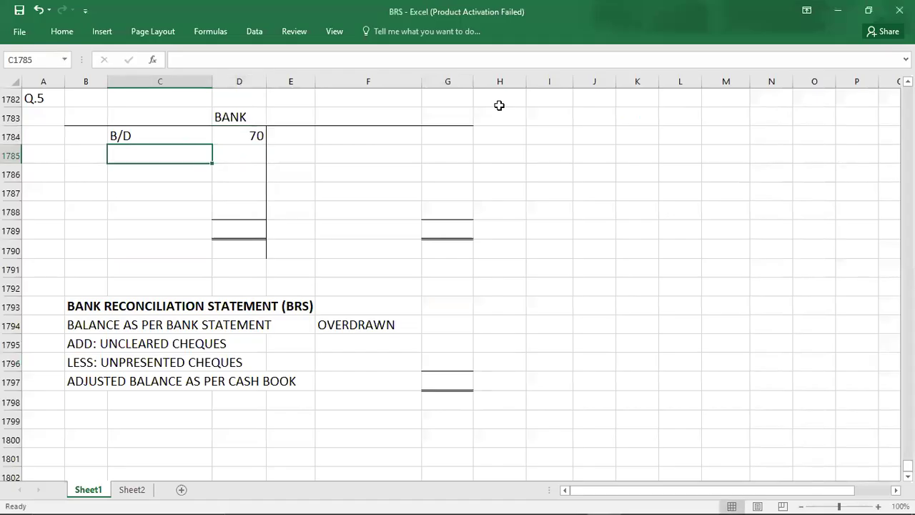
# - Enter the omitted standing order of 40 on the credit side of the Q.5 bank account
pyautogui.hotkey('alt', 'Tab')
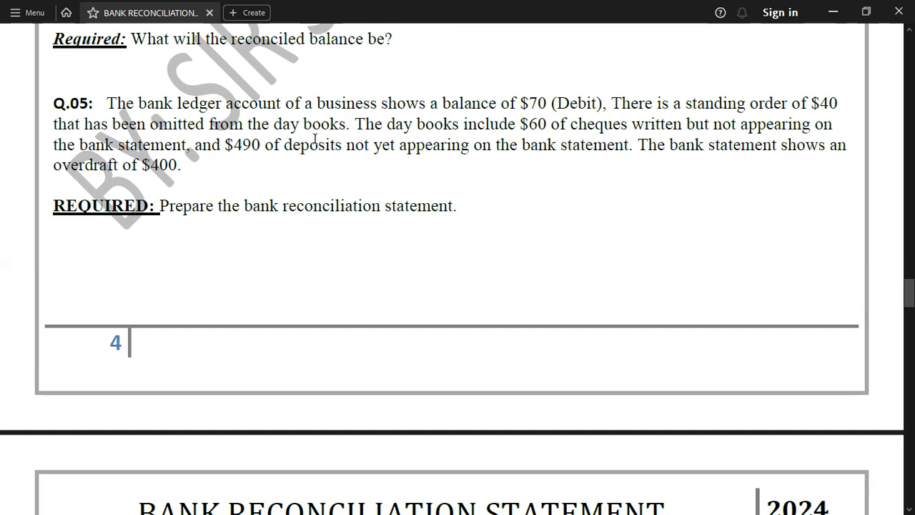
pyautogui.hotkey('alt', 'Tab')
pyautogui.click(431, 136)
pyautogui.write('40')
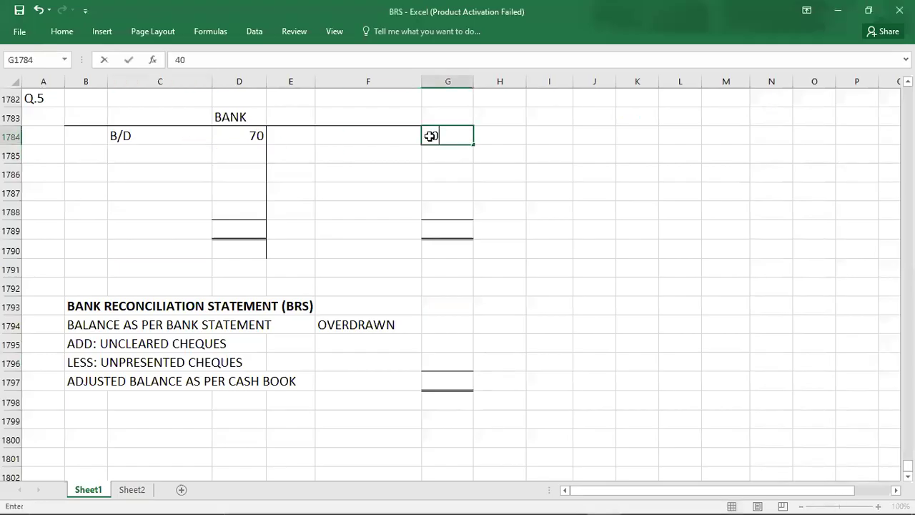
pyautogui.press('Return')
# - Look up the cheques not appearing on the bank statement and enter -60 for unpresented cheques in the Q.5 reconciliation statement
pyautogui.hotkey('alt', 'Tab')
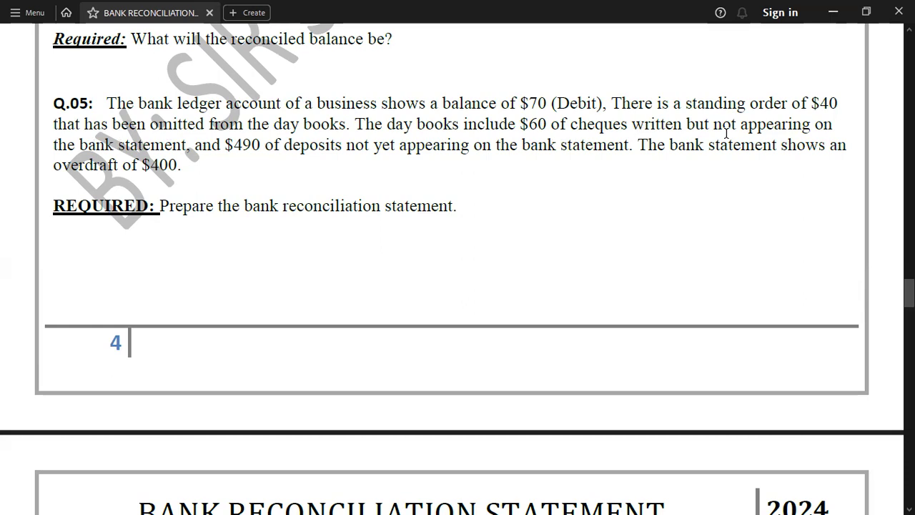
pyautogui.hotkey('alt', 'Tab')
pyautogui.click(463, 362)
pyautogui.write('-60')
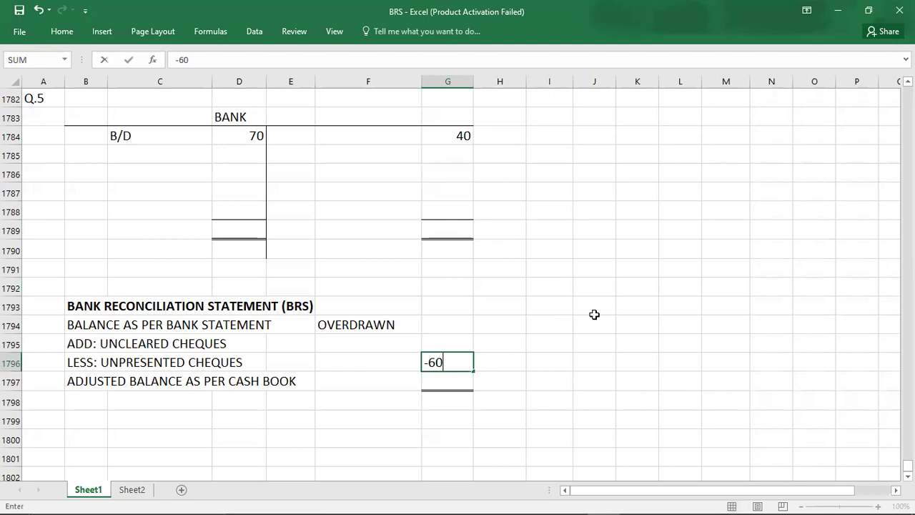
pyautogui.press('Return')
pyautogui.click(378, 323)
pyautogui.press('Delete')
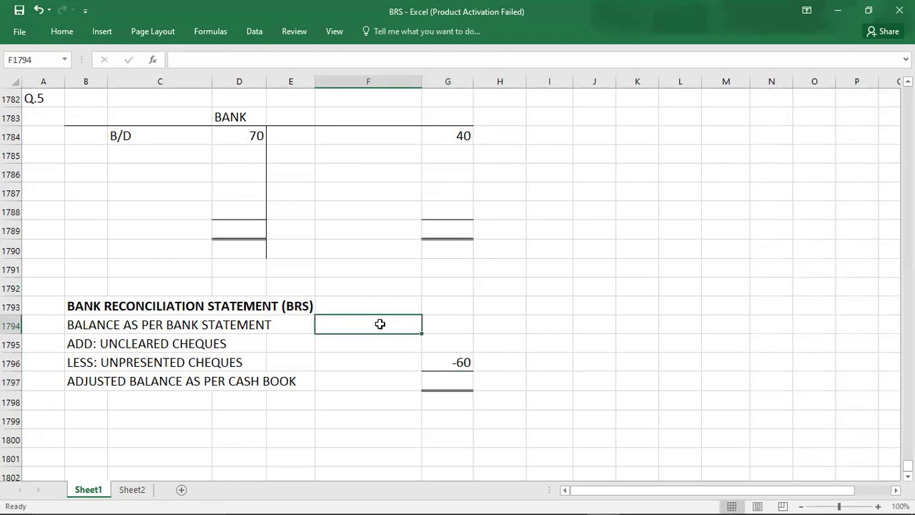
pyautogui.hotkey('alt', 'Tab')
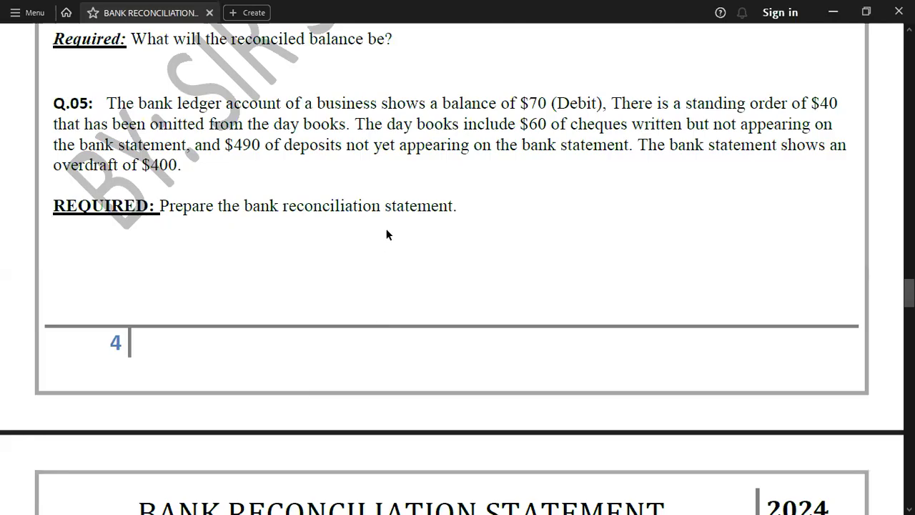
pyautogui.hotkey('alt', 'Tab')
pyautogui.hotkey('ctrl', 'z')
# - Look up the deposits not yet on the bank statement and enter 490 for uncleared cheques in the Q.5 reconciliation statement
pyautogui.hotkey('alt', 'Tab')
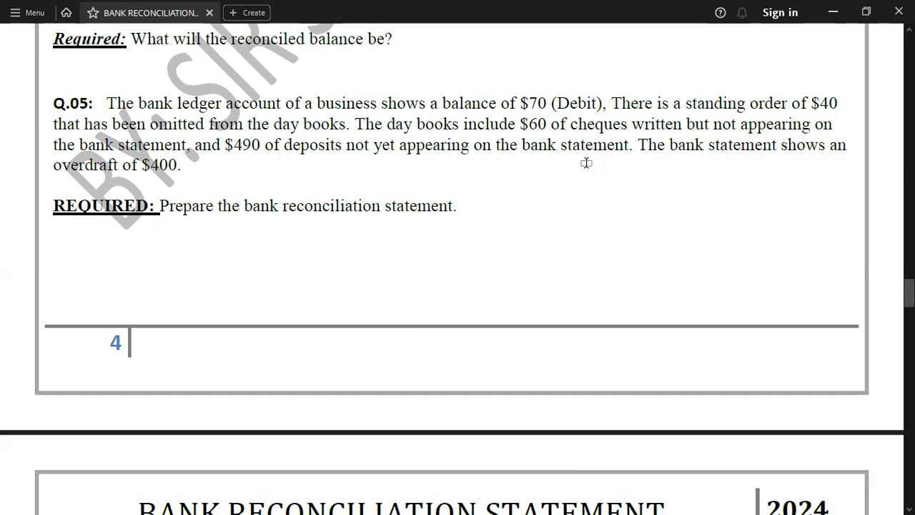
pyautogui.hotkey('alt', 'Tab')
pyautogui.press('Right')
pyautogui.press('Down')
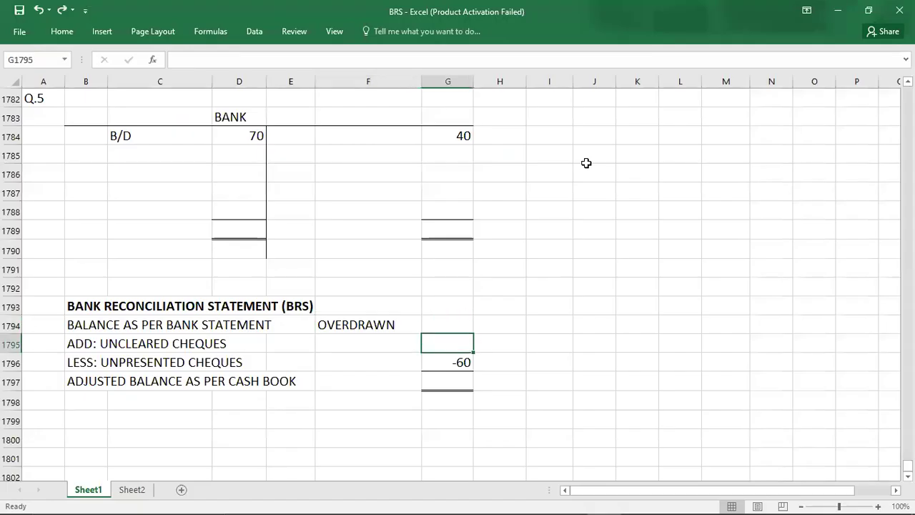
pyautogui.write('9')
pyautogui.press('BackSpace')
pyautogui.write('490')
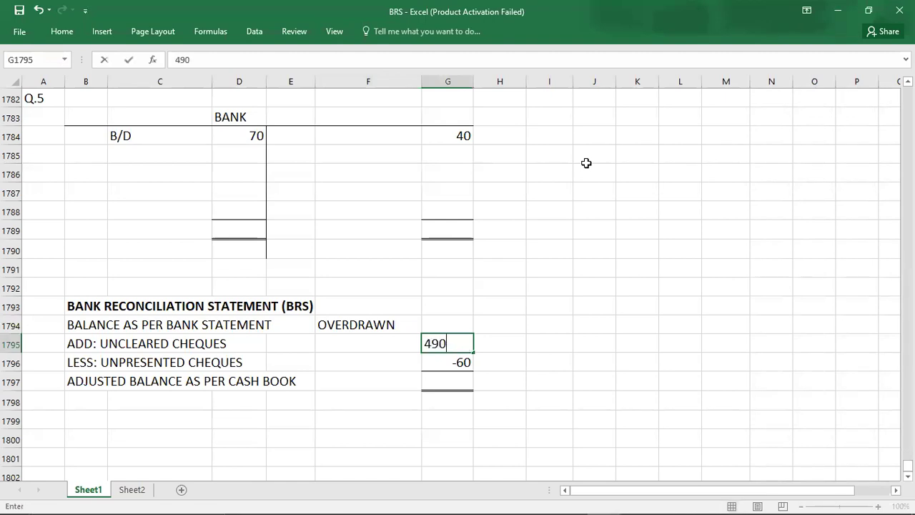
pyautogui.press('Return')
# - Look up the overdraft in Q.05 and enter -400 as the balance as per bank statement in the Q.5 reconciliation statement
pyautogui.hotkey('alt', 'Tab')
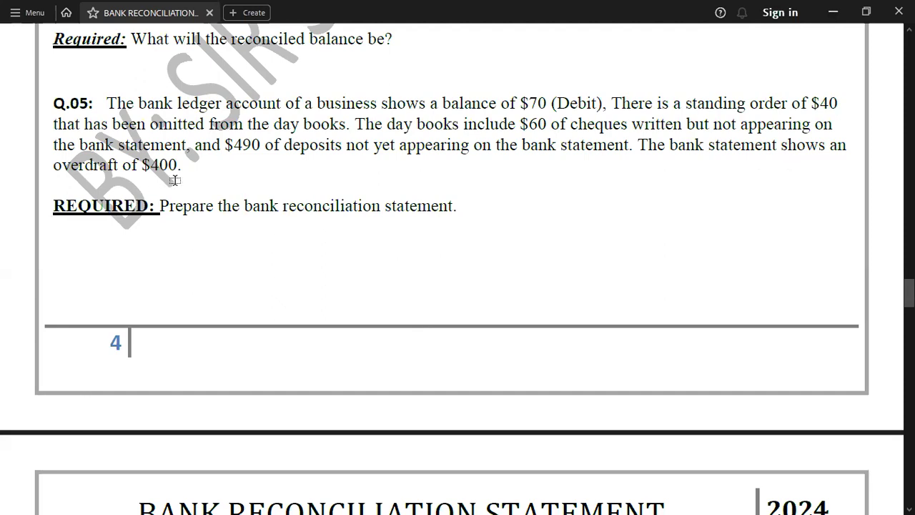
pyautogui.hotkey('alt', 'Tab')
pyautogui.press('Up')
pyautogui.press('Up')
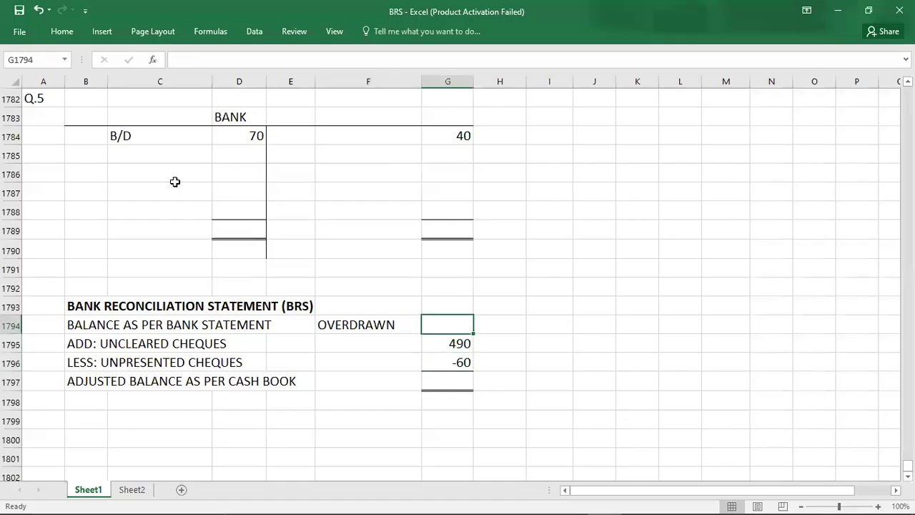
pyautogui.write('-400')
pyautogui.press('Return')
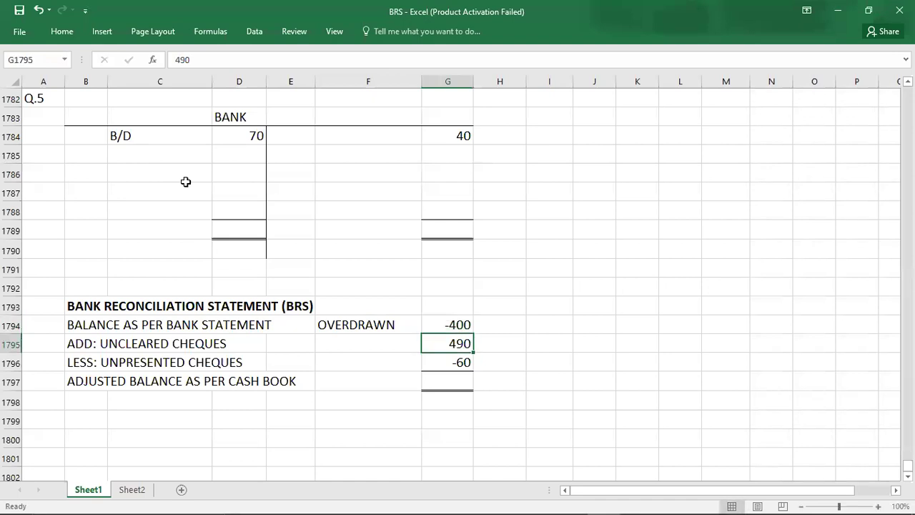
# - Enter 70 as the total on both the debit and credit sides of the Q.5 bank account
pyautogui.click(241, 229)
pyautogui.write('70')
pyautogui.press('Right')
pyautogui.press('Right')
pyautogui.press('Right')
pyautogui.write('70')
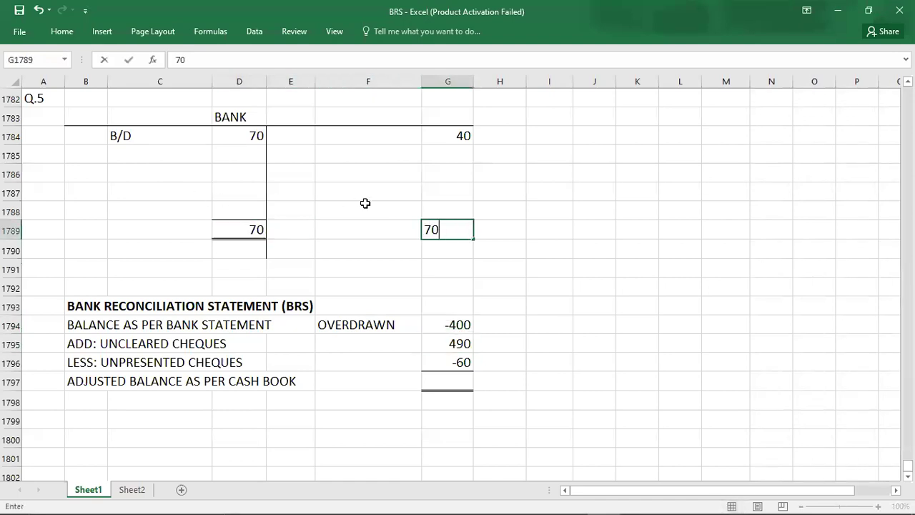
# - Enter the closing balance C/D of 30 on the credit side of the Q.5 bank account, just above the total
pyautogui.press('Up')
pyautogui.press('Left')
pyautogui.write('C/D')
pyautogui.press('Right')
pyautogui.write('30')
pyautogui.press('Down')
pyautogui.press('Left')
# - Bring down the balance B/D of 30 below the debit total of the Q.5 bank account
pyautogui.click(153, 250)
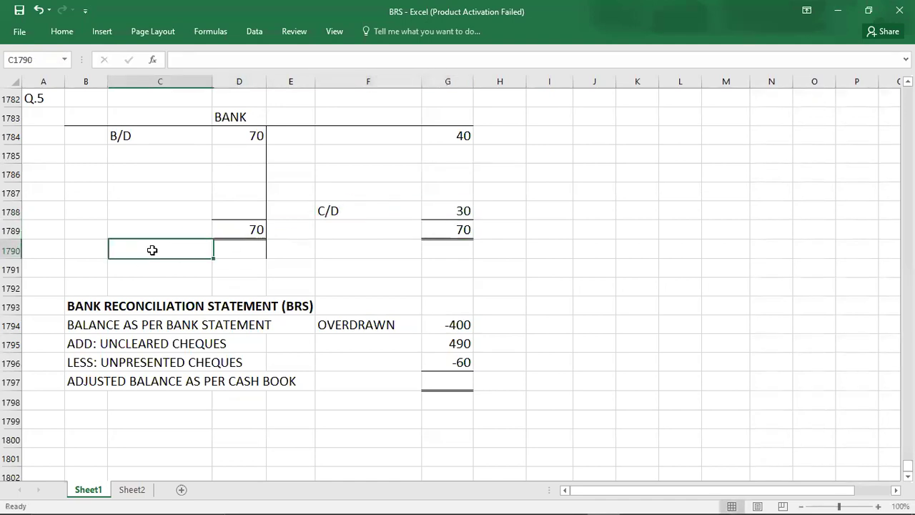
pyautogui.write('B/D')
pyautogui.press('Right')
pyautogui.write('30')
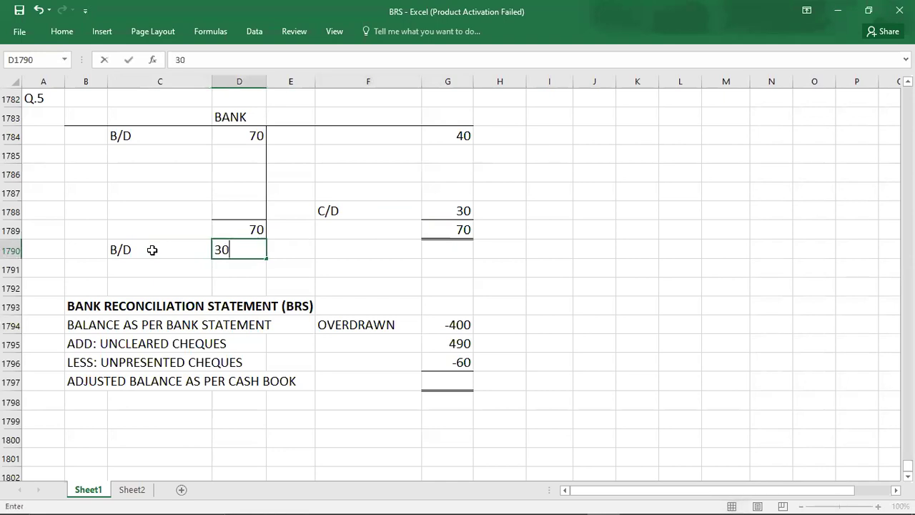
pyautogui.press('Return')
# - Sum the three Q.5 reconciliation figures to enter 30 as the adjusted balance as per cash book, and save the workbook
pyautogui.click(453, 324)
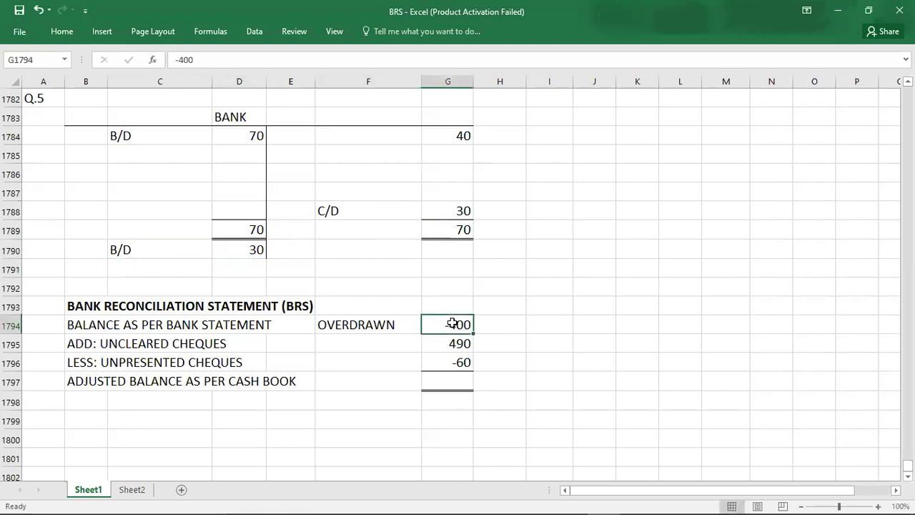
pyautogui.moveTo(453, 324); pyautogui.dragTo(453, 364)
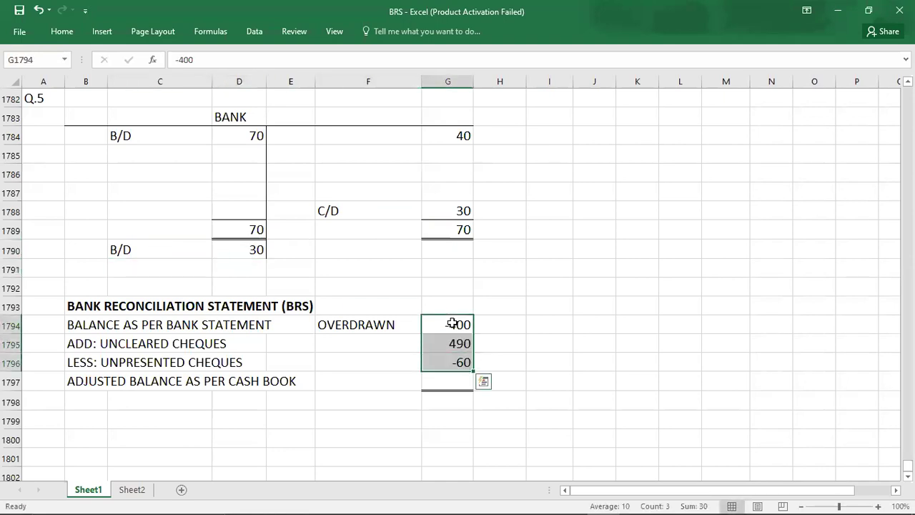
pyautogui.click(453, 383)
pyautogui.write('30')
pyautogui.hotkey('ctrl', 'Return')
pyautogui.press('Down')
pyautogui.hotkey('ctrl', 's')
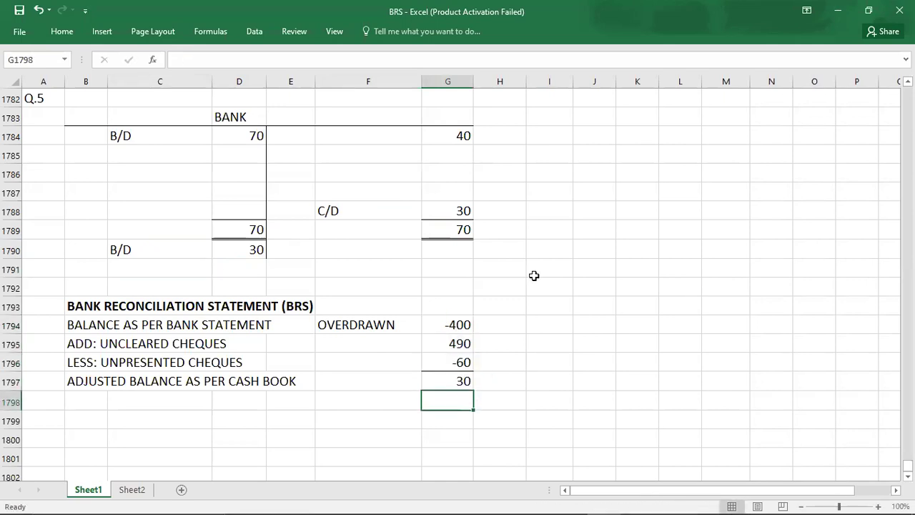
pyautogui.click(37, 113)
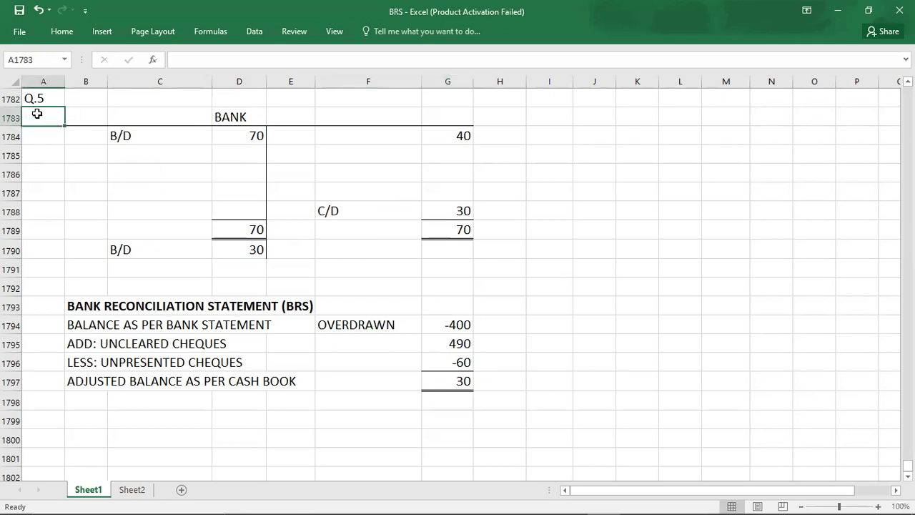
pyautogui.click(53, 417)
pyautogui.hotkey('ctrl', 's')
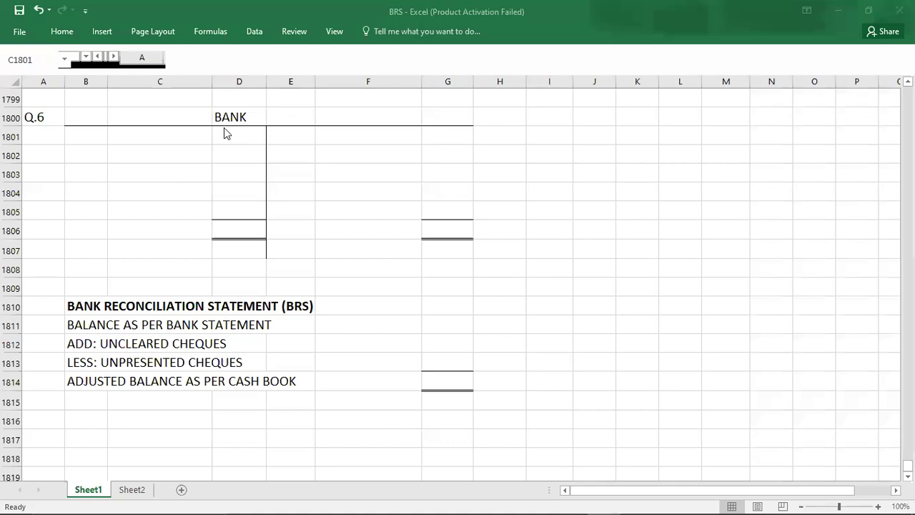
# - Enter the Q.06 opening balance B/D of 2369.37 on the debit side of the Q.6 bank account and widen column D to show it fully
pyautogui.hotkey('alt', 'Tab')
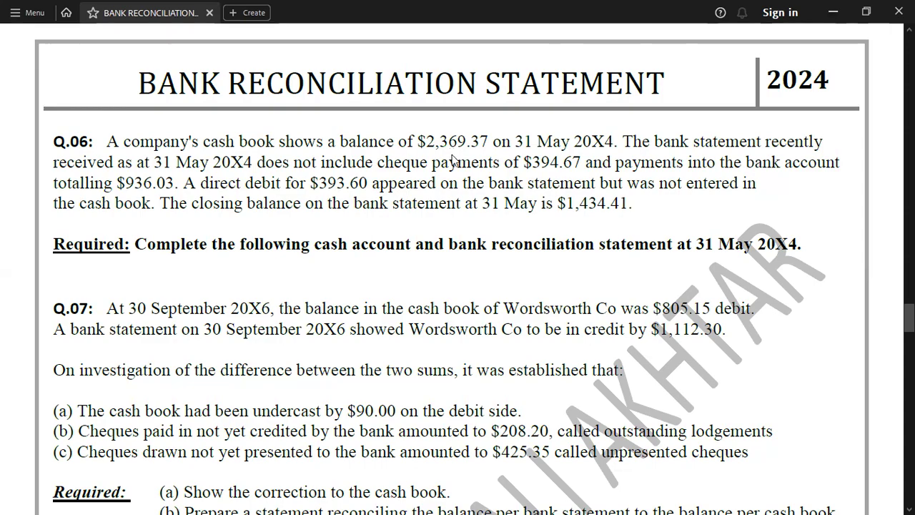
pyautogui.hotkey('alt', 'Tab')
pyautogui.write('B/D')
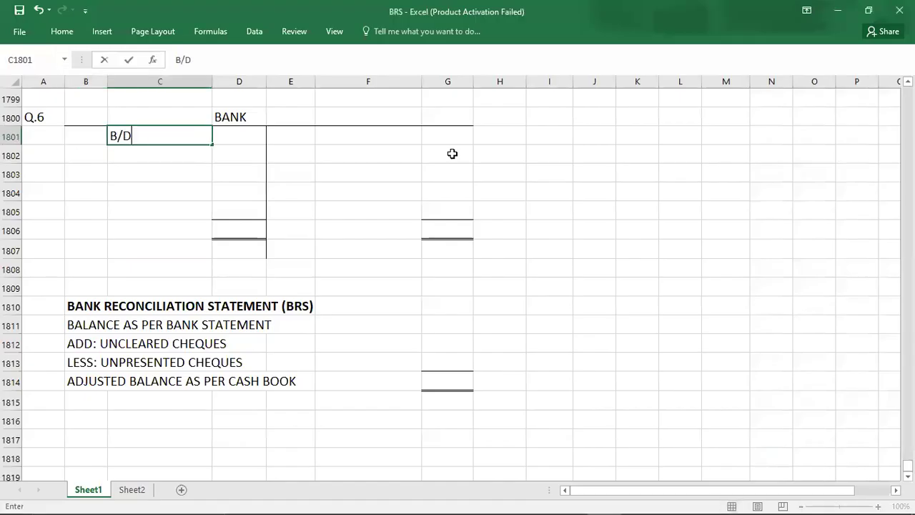
pyautogui.press('Tab')
pyautogui.write('236')
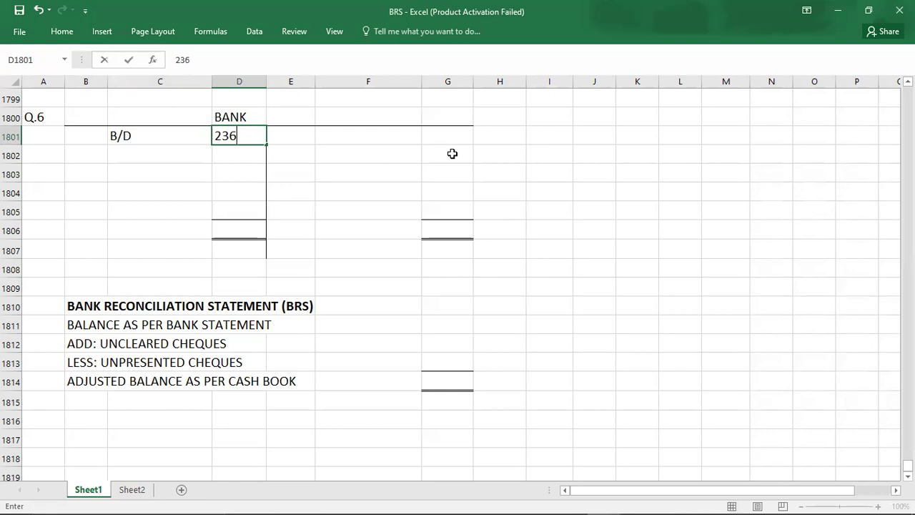
pyautogui.write('9.4')
pyautogui.press('Return')
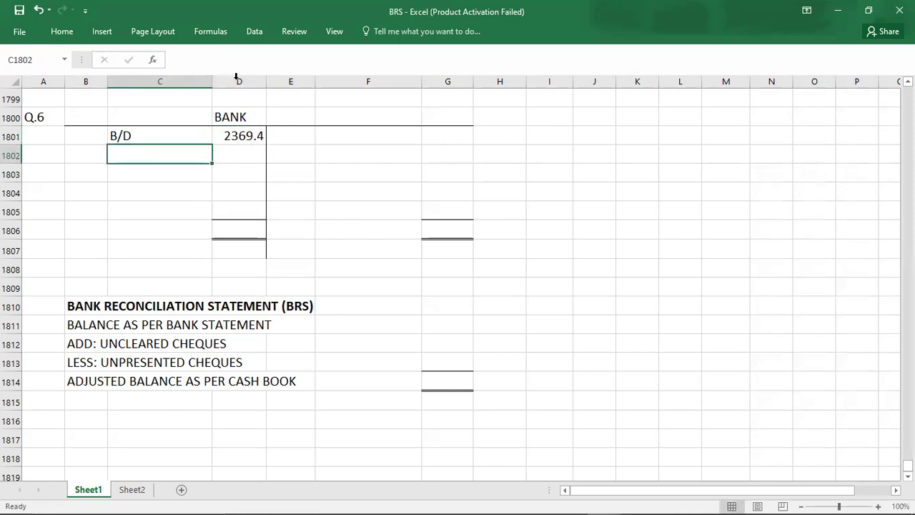
pyautogui.click(265, 92)
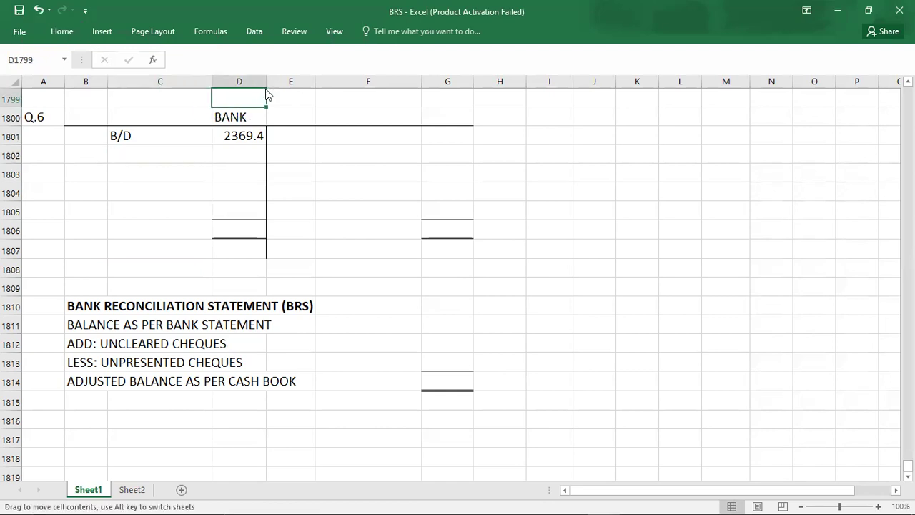
pyautogui.moveTo(267, 84); pyautogui.dragTo(271, 85)
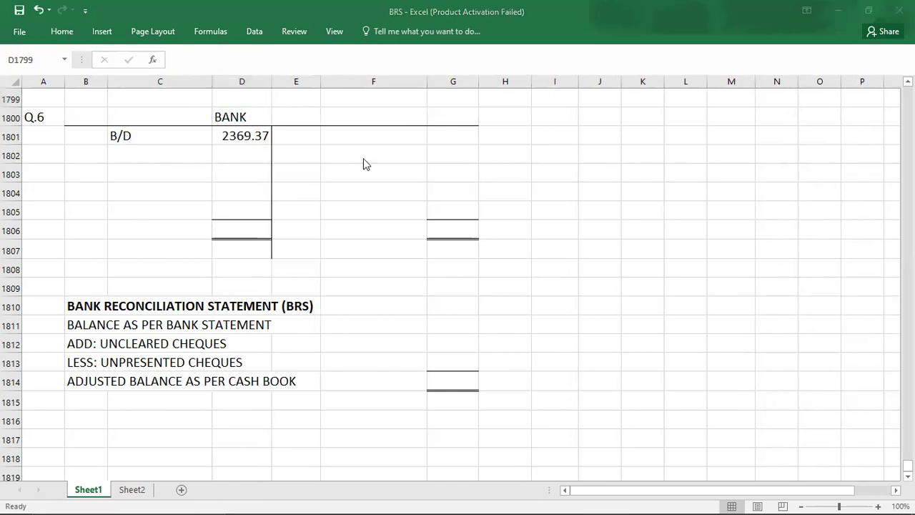
# - Enter the Q.06 unpresented cheques as -394.67 in the Q.6 reconciliation statement and widen column G to show the amount fully
pyautogui.hotkey('alt', 'Tab')
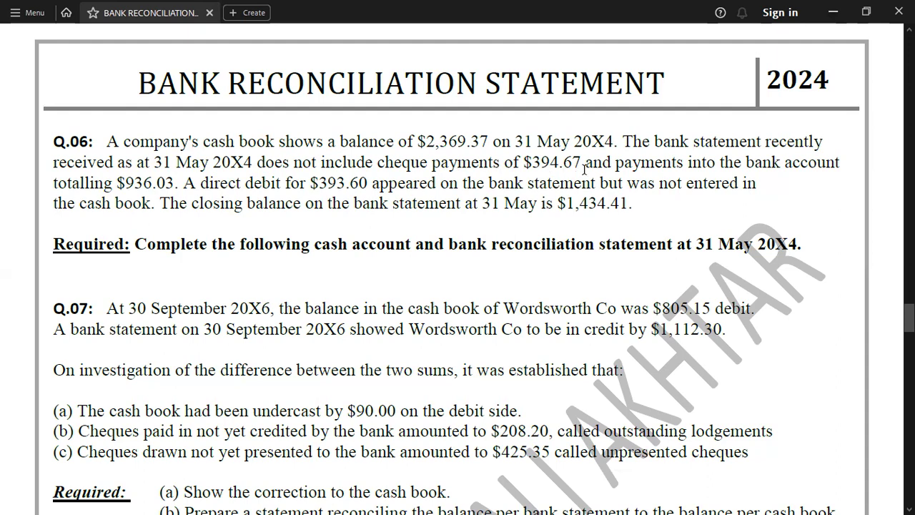
pyautogui.hotkey('alt', 'Tab')
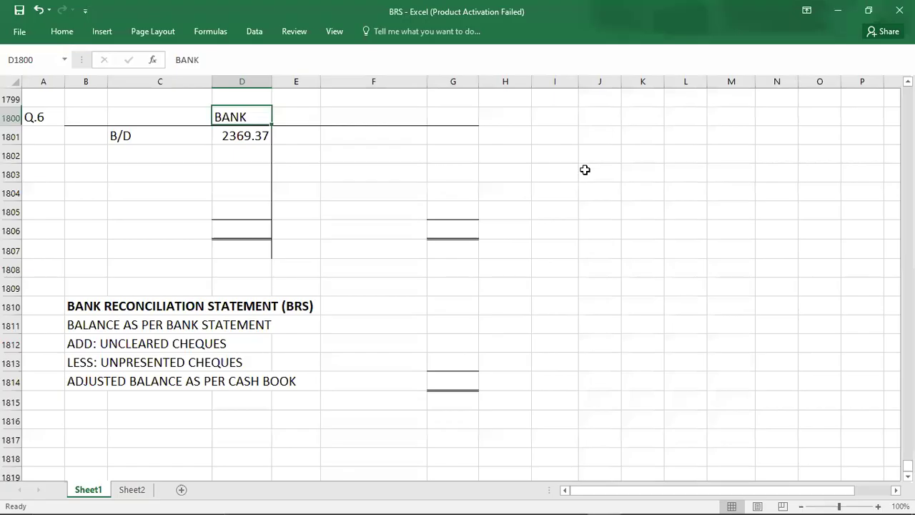
pyautogui.click(453, 362)
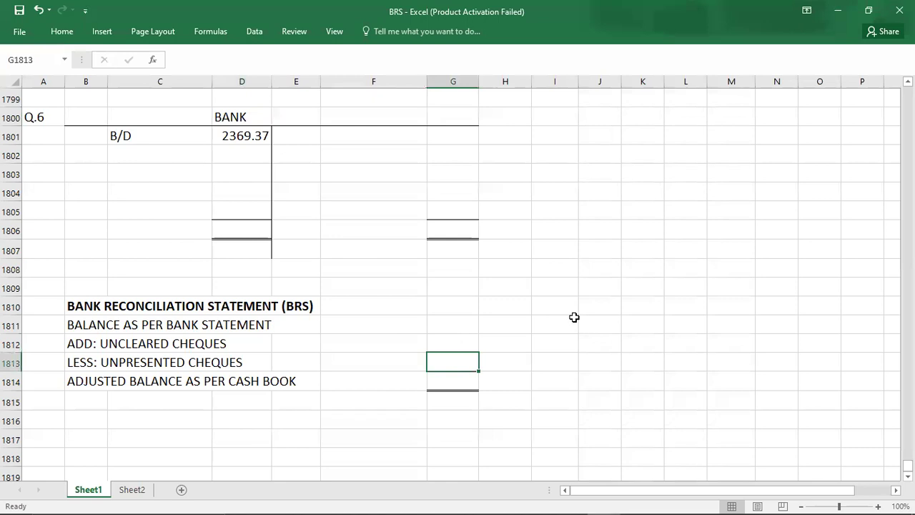
pyautogui.write('-394.')
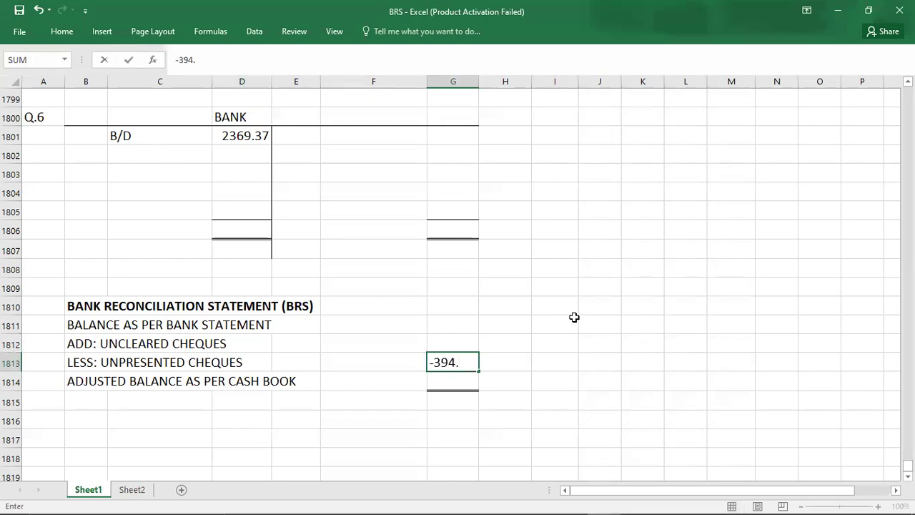
pyautogui.write('67')
pyautogui.press('Return')
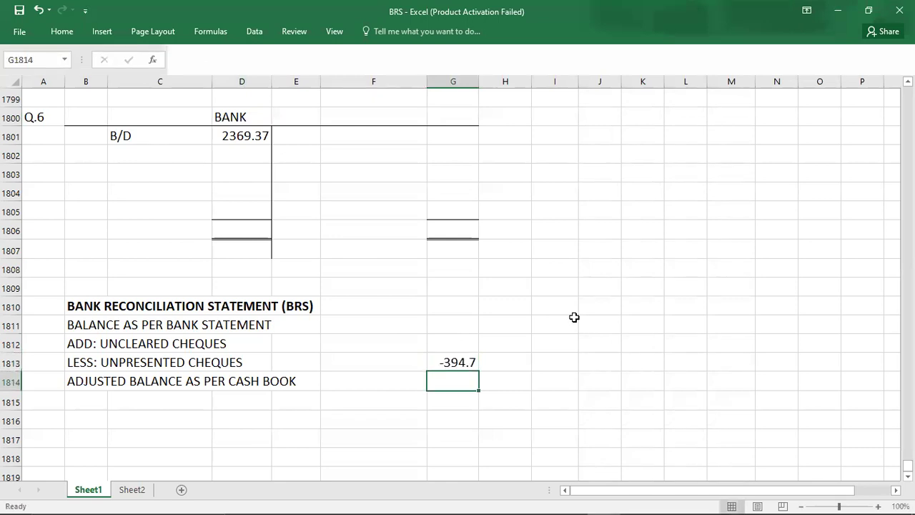
pyautogui.moveTo(478, 83); pyautogui.dragTo(482, 83)
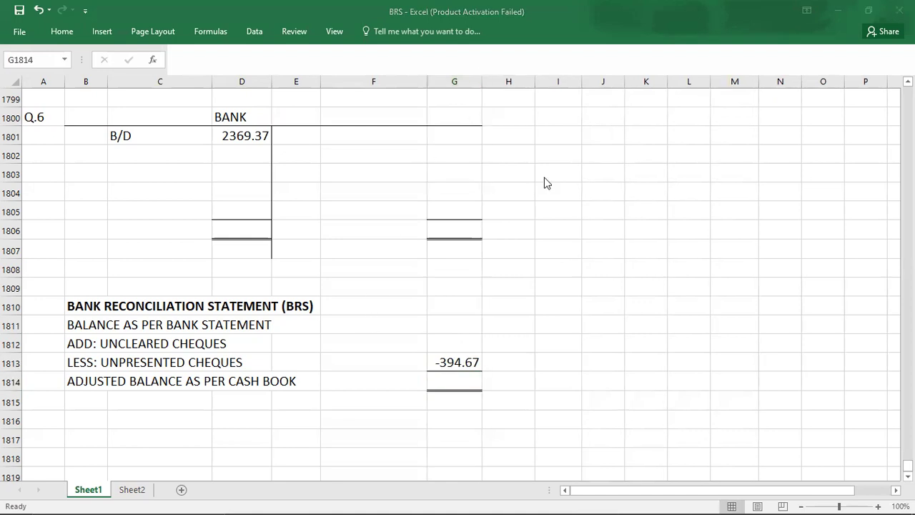
# - Check the Q.06 text in the question PDF and enter 936.03 as the uncleared cheques in the Q.6 reconciliation statement
pyautogui.hotkey('alt', 'Tab')
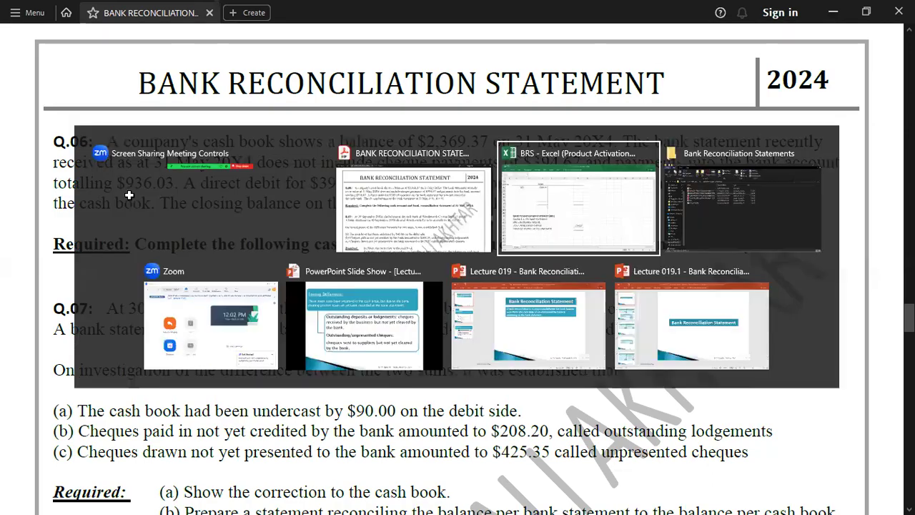
pyautogui.hotkey('alt', 'Tab')
pyautogui.click(440, 341)
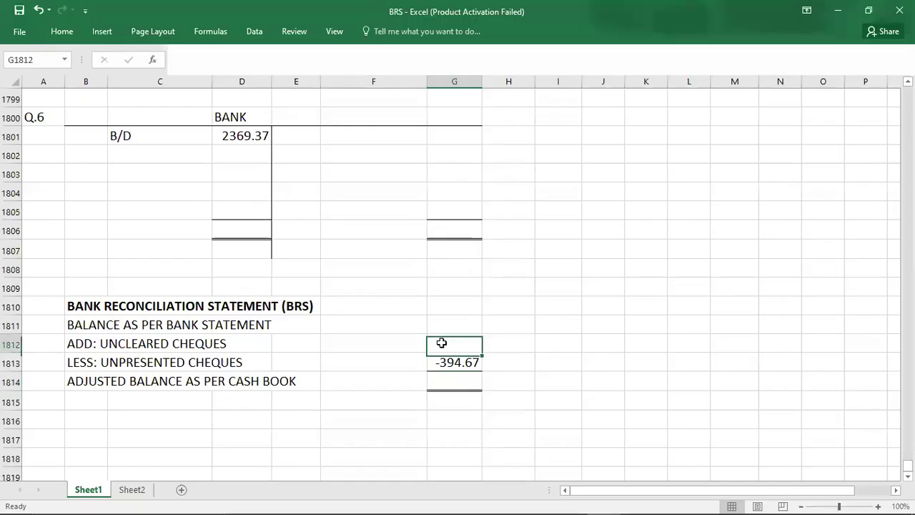
pyautogui.hotkey('alt', 'Tab')
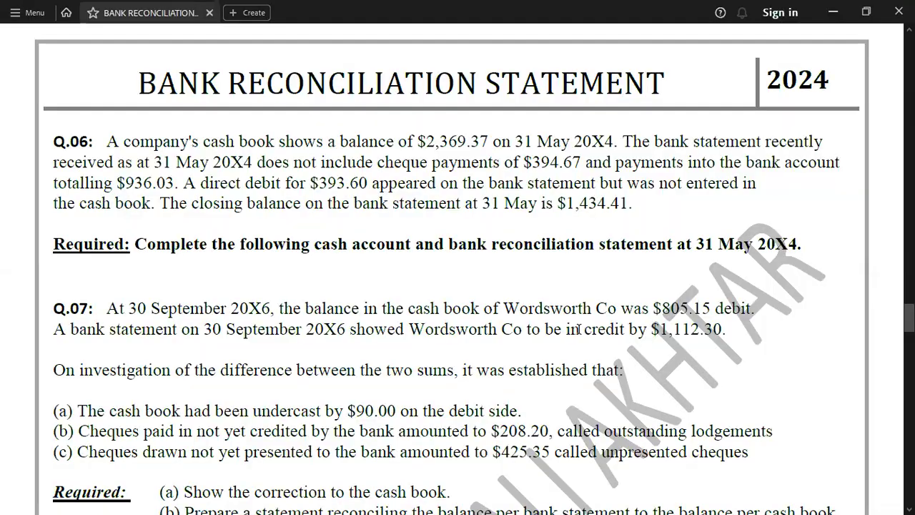
pyautogui.hotkey('alt', 'Tab')
pyautogui.write('936.03')
pyautogui.press('Return')
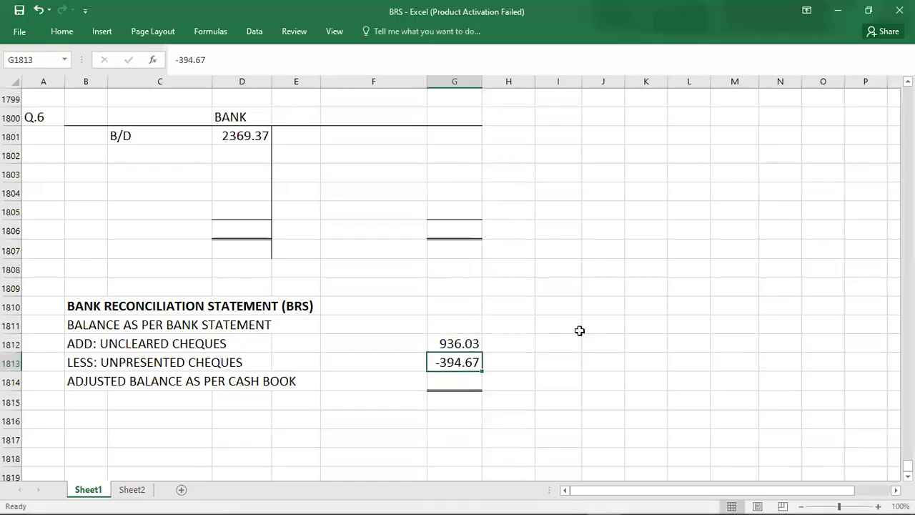
# - Enter the Q.06 direct debit of 393.6 on the first line of the credit side of the Q.6 bank account
pyautogui.hotkey('alt', 'Tab')
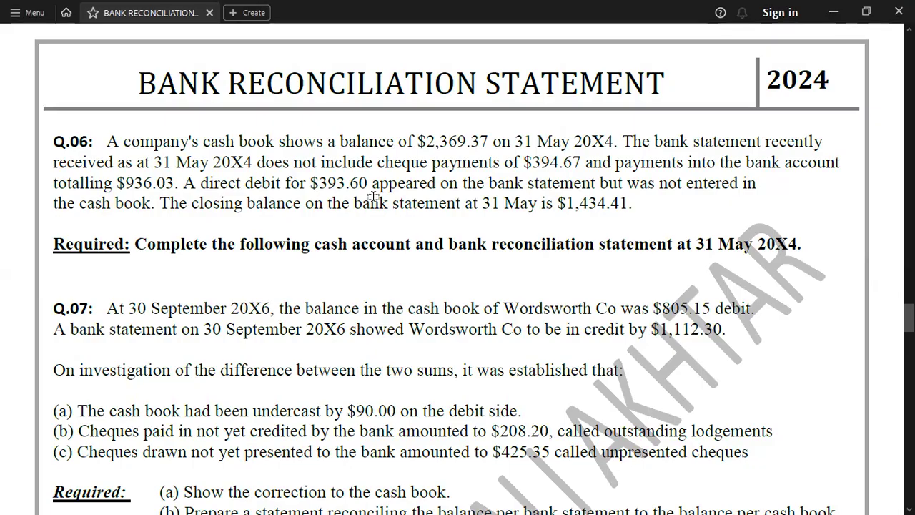
pyautogui.hotkey('alt', 'Tab')
pyautogui.click(456, 139)
pyautogui.write('393.')
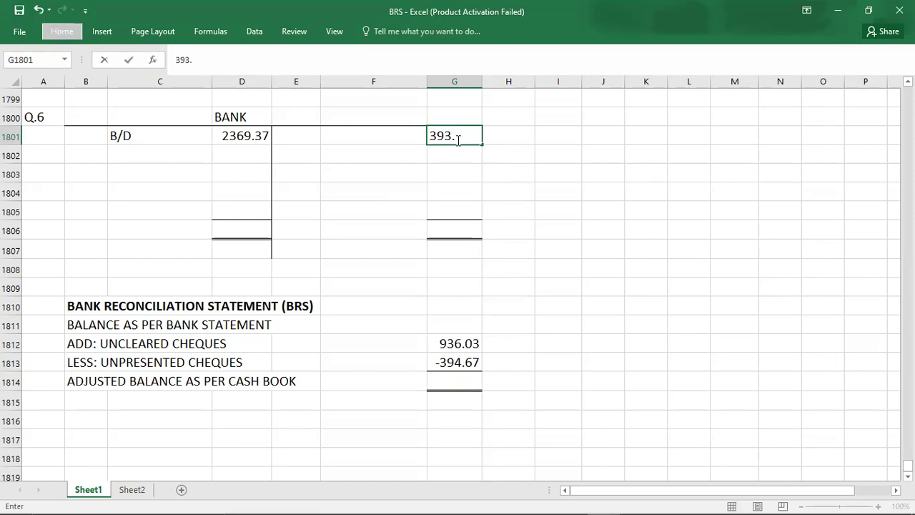
pyautogui.write('6')
pyautogui.press('Return')
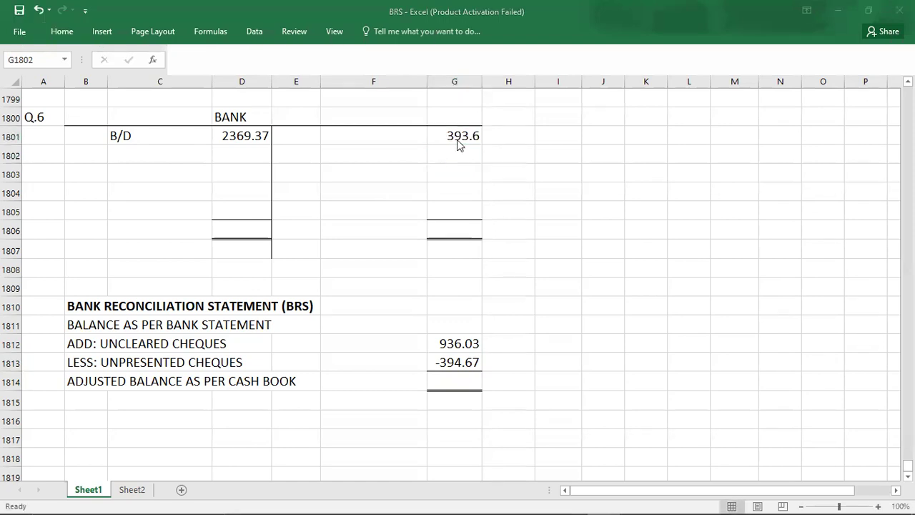
# - Look up the Q.06 closing bank balance and enter 1434.41 as the balance as per bank statement in the Q.6 reconciliation
pyautogui.hotkey('alt', 'Tab')
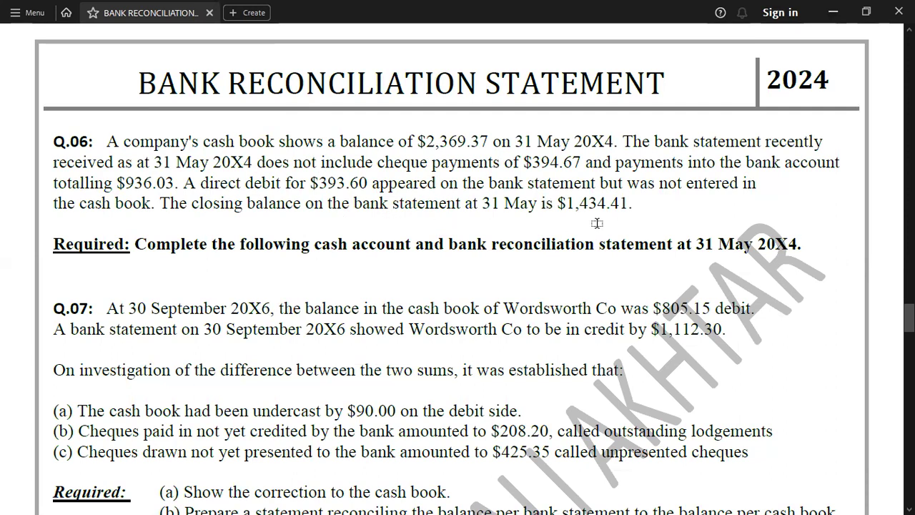
pyautogui.hotkey('alt', 'Tab')
pyautogui.press('Down')
pyautogui.press('Down')
pyautogui.press('Down')
pyautogui.press('Down')
pyautogui.press('Down')
pyautogui.press('Down')
pyautogui.press('Down')
pyautogui.press('Down')
pyautogui.press('Down')
pyautogui.press('Down')
pyautogui.write('14')
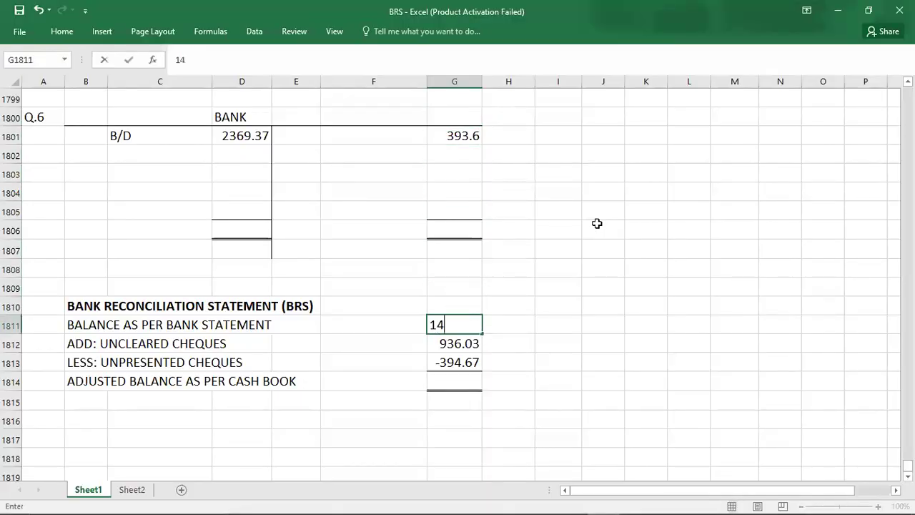
pyautogui.write('34.')
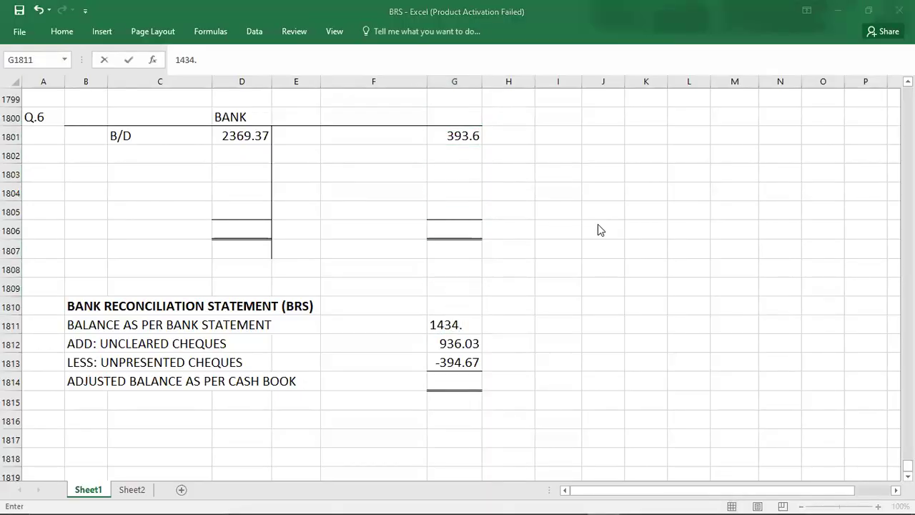
pyautogui.hotkey('alt', 'Tab')
pyautogui.hotkey('alt', 'Tab')
pyautogui.write('4')
pyautogui.press('Return')
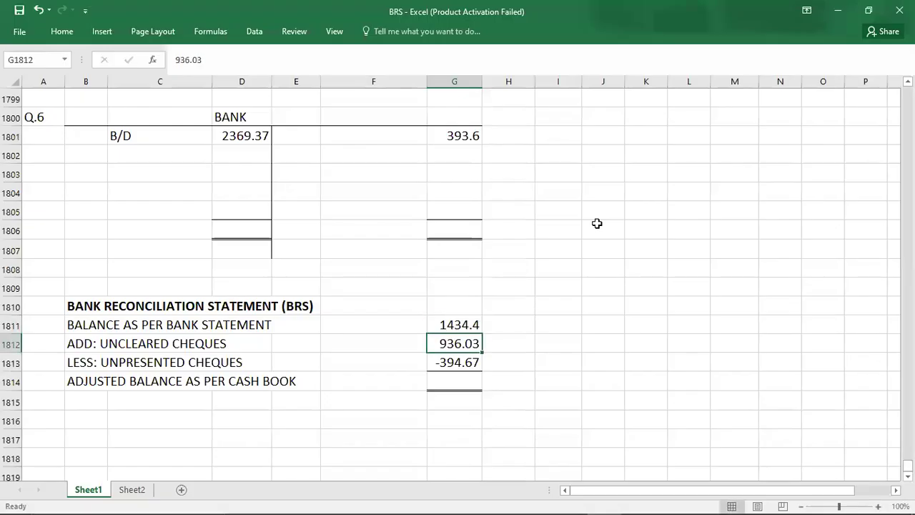
# - Enter 2369.37 as the total on both the debit and credit sides of the Q.6 bank account
pyautogui.click(228, 224)
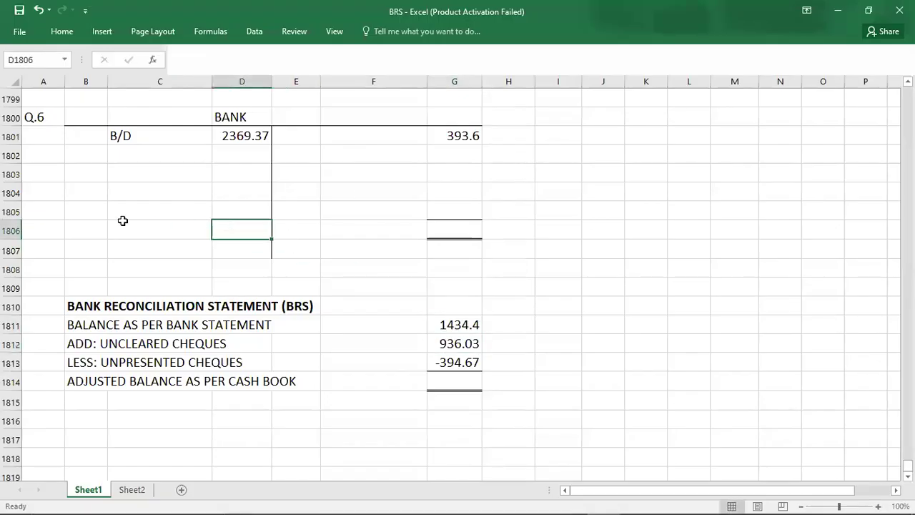
pyautogui.write('2396')
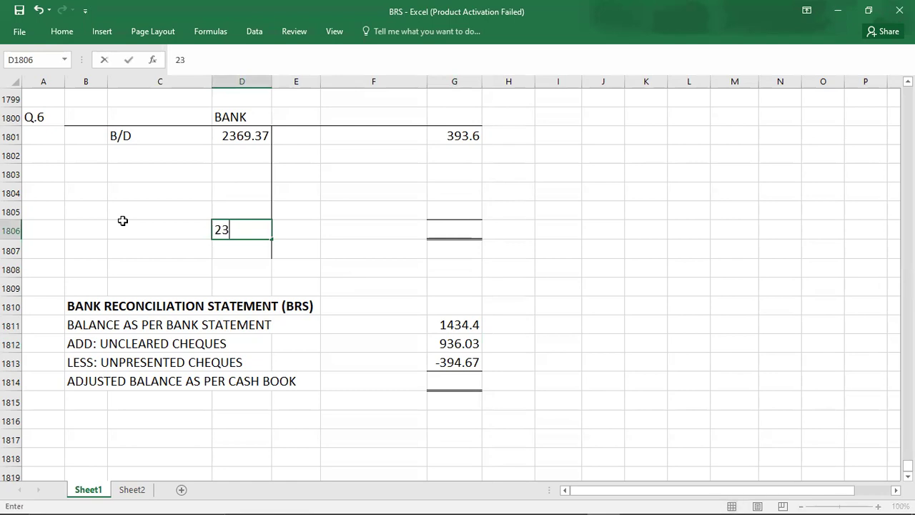
pyautogui.press('BackSpace')
pyautogui.press('BackSpace')
pyautogui.write('69.37')
pyautogui.press('Right')
pyautogui.press('Right')
pyautogui.press('Right')
pyautogui.write('2')
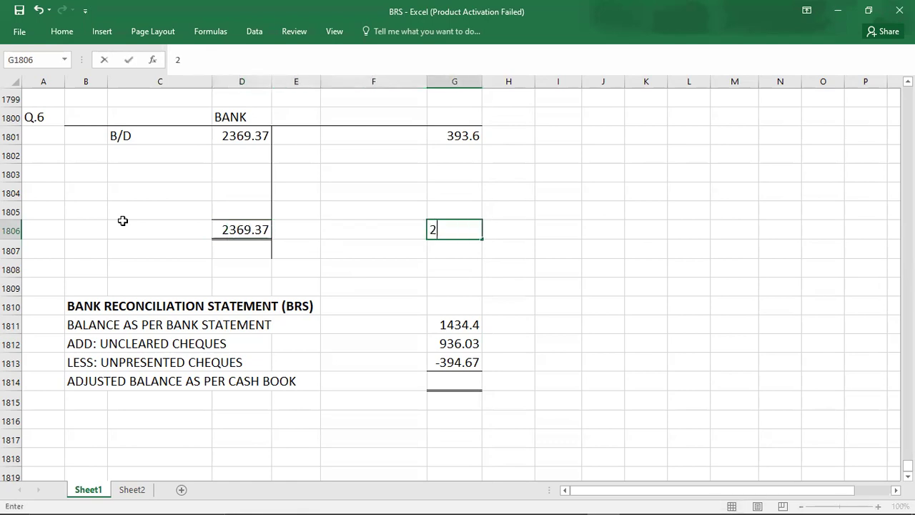
pyautogui.write('369.37')
pyautogui.press('Up')
# - Enter the closing balance C/D of 1975.77 above the Q.6 credit total and widen column G to show two decimals
pyautogui.press('Left')
pyautogui.write('C/D')
pyautogui.press('Right')
pyautogui.write('1975.')
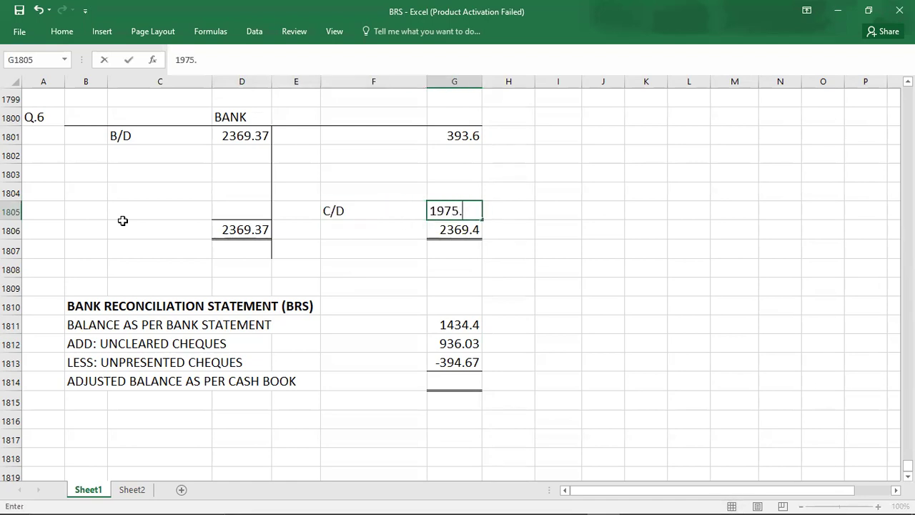
pyautogui.write('77')
pyautogui.press('Return')
pyautogui.press('Left')
pyautogui.press('Down')
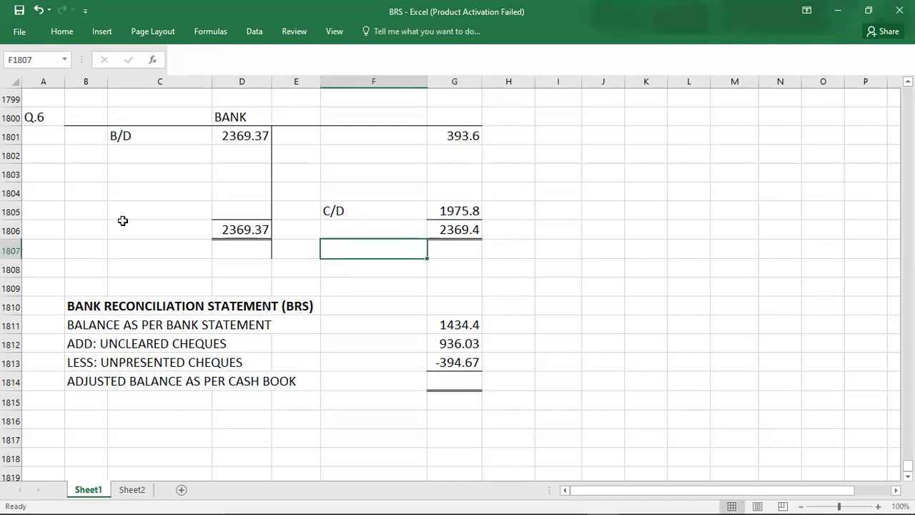
pyautogui.moveTo(483, 81); pyautogui.dragTo(486, 83)
# - Bring down the balance B/D of 1975.77 below the debit total of the Q.6 bank account
pyautogui.click(150, 256)
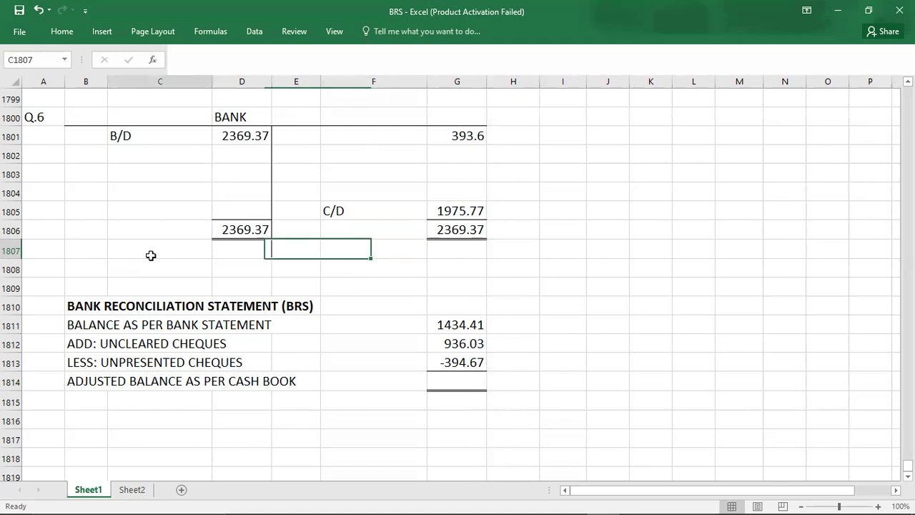
pyautogui.write('B/D')
pyautogui.press('Tab')
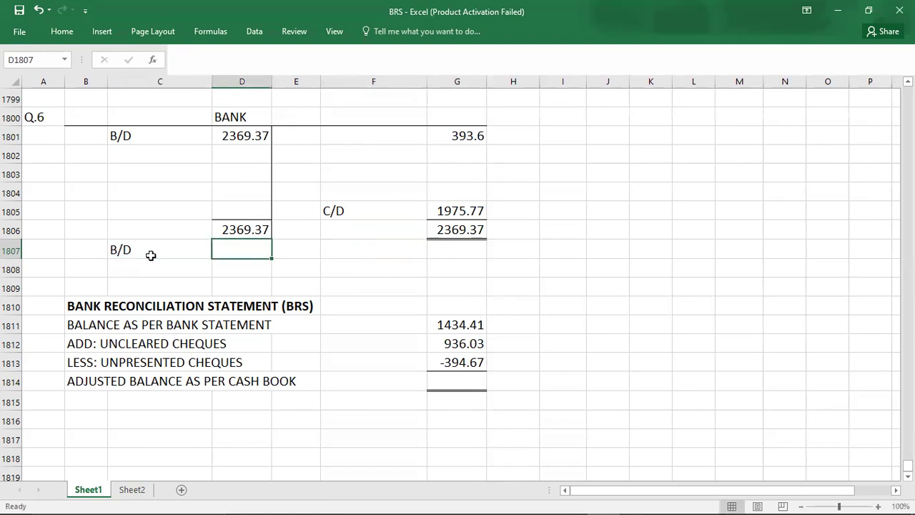
pyautogui.write('1975.77')
pyautogui.press('Return')
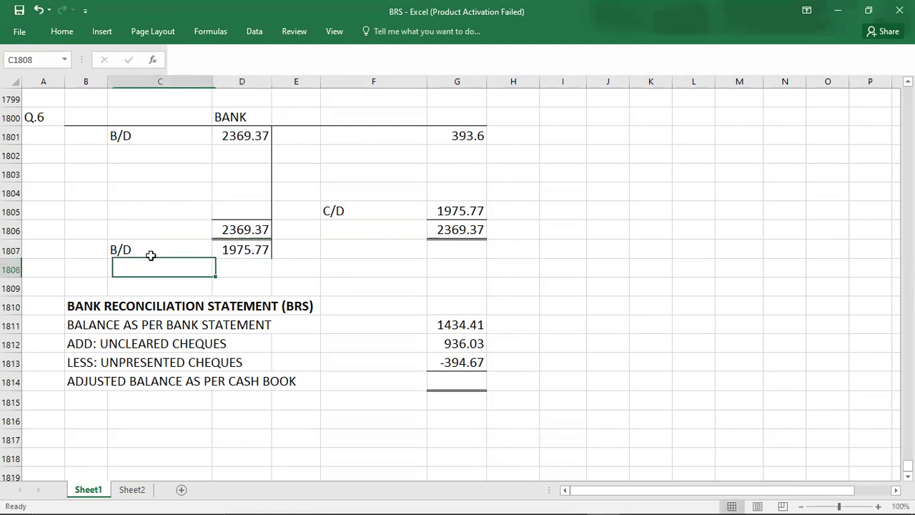
# - Enter 1975.77 as the adjusted balance as per cash book in the Q.6 reconciliation statement
pyautogui.click(476, 331)
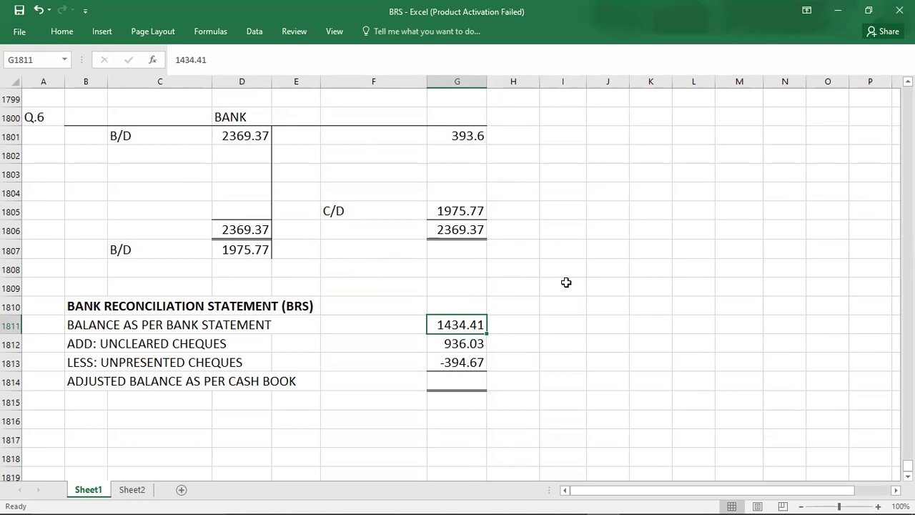
pyautogui.hotkey('shift', 'Down')
pyautogui.hotkey('shift', 'Down')
pyautogui.press('Down')
pyautogui.press('Down')
pyautogui.press('Down')
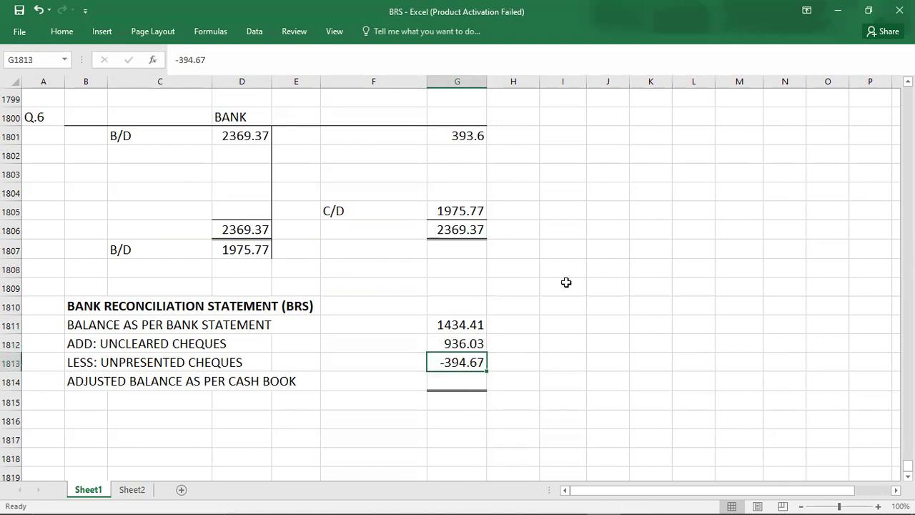
pyautogui.write('1975.77')
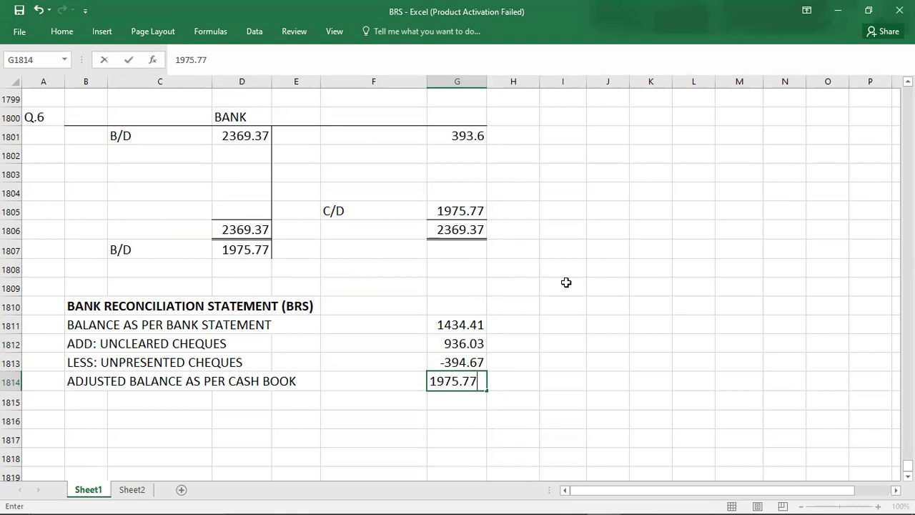
pyautogui.press('Return')
pyautogui.press('Return')
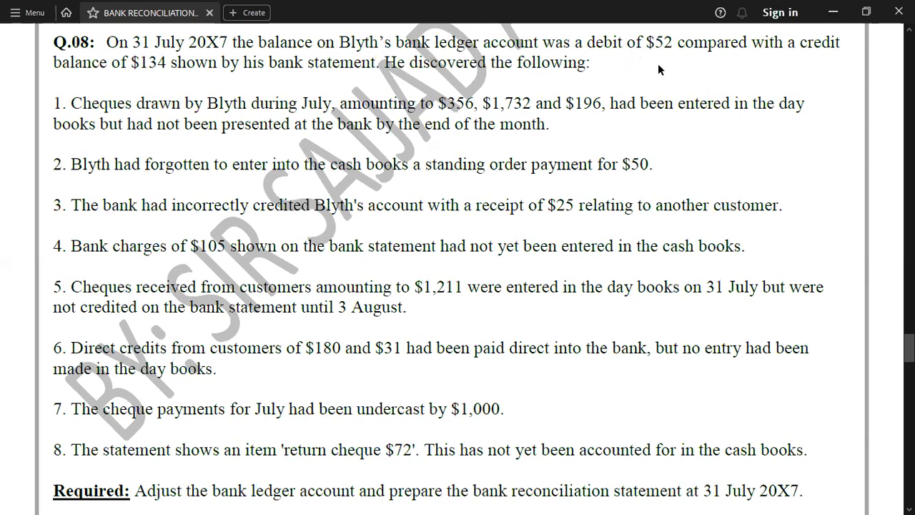
# - Return from the question PDF to the workbook and enter the opening balance B/D of 52 on the debit side of the Q.8 bank account
pyautogui.hotkey('alt', 'Tab')
pyautogui.press('Tab')
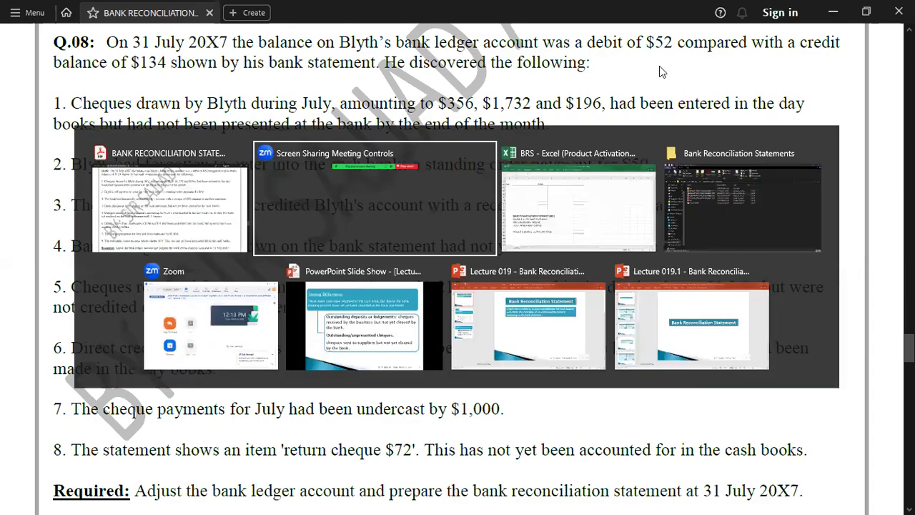
pyautogui.press('Up')
pyautogui.press('Up')
pyautogui.press('Up')
pyautogui.press('Up')
pyautogui.press('Up')
pyautogui.press('Up')
pyautogui.press('Up')
pyautogui.press('Up')
pyautogui.press('Up')
pyautogui.press('Up')
pyautogui.press('Up')
pyautogui.press('Up')
pyautogui.press('Up')
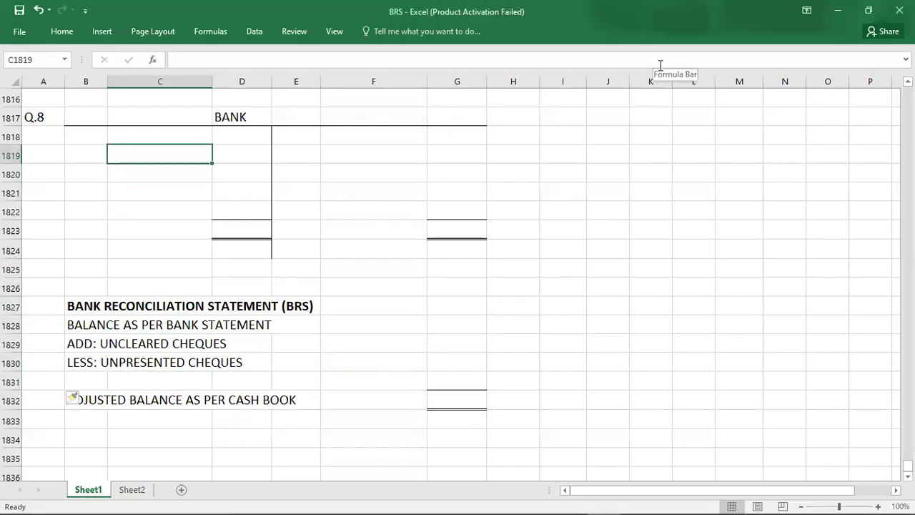
pyautogui.write('B/D')
pyautogui.press('Tab')
pyautogui.write('52')
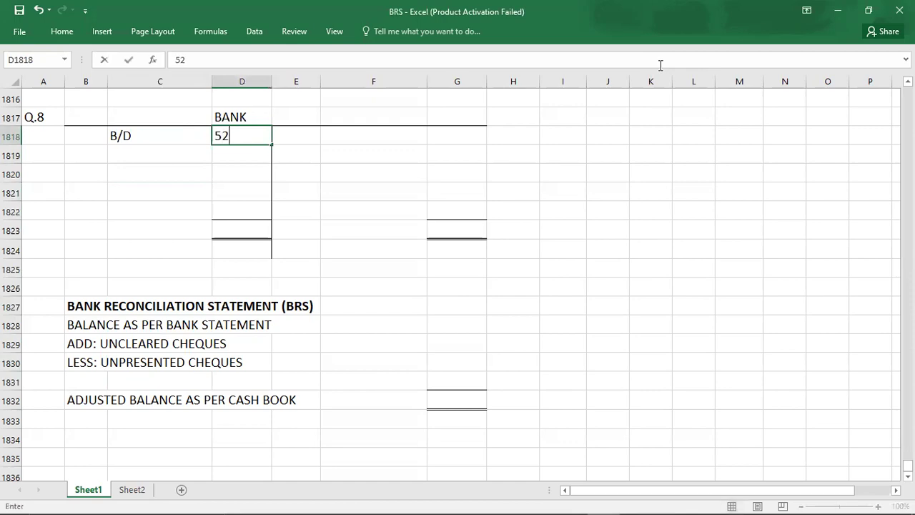
pyautogui.press('Return')
# - Check Q.08 in the question PDF and enter 134 marked CREDIT as the balance as per bank statement in the Q.8 reconciliation
pyautogui.hotkey('alt', 'Tab')
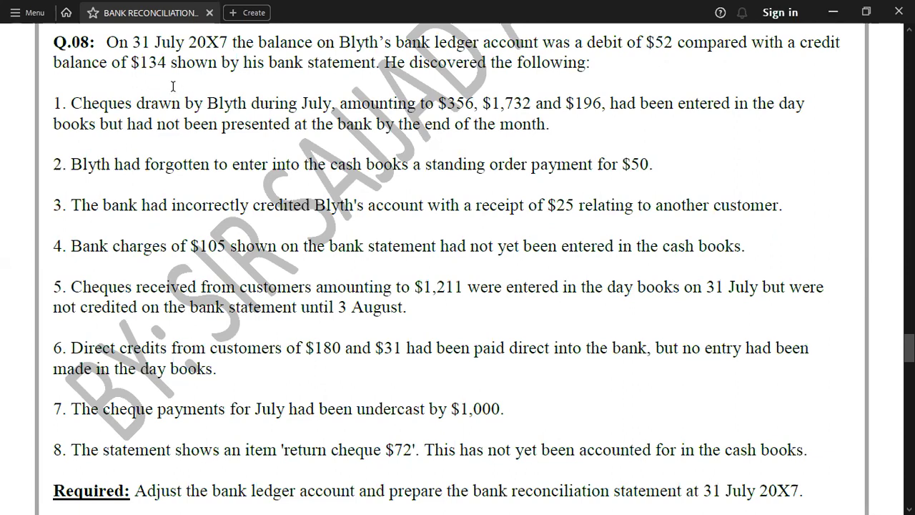
pyautogui.scroll(1, 172, 86)
pyautogui.scroll(3, 172, 85)
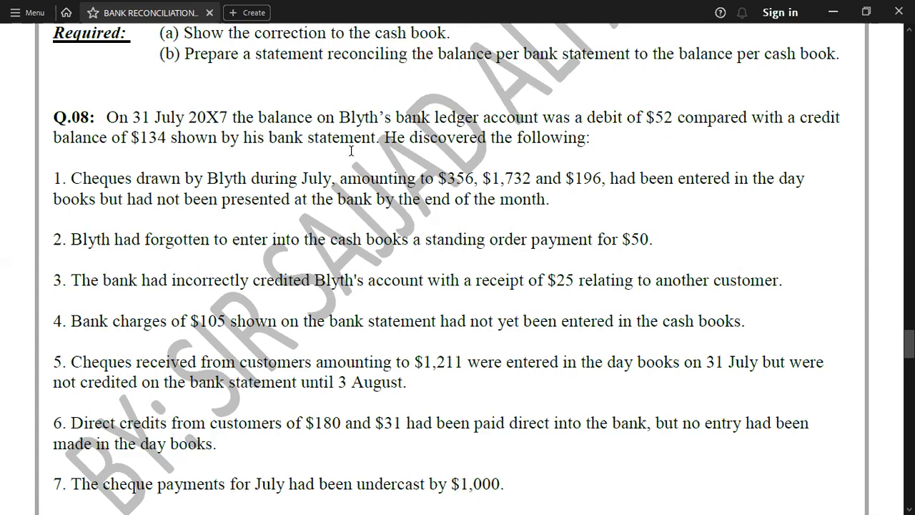
pyautogui.hotkey('alt', 'Tab')
pyautogui.press('Down')
pyautogui.press('Down')
pyautogui.press('Down')
pyautogui.press('Down')
pyautogui.press('Down')
pyautogui.press('Down')
pyautogui.press('Down')
pyautogui.press('Down')
pyautogui.press('Right')
pyautogui.press('Right')
pyautogui.press('Right')
pyautogui.press('Right')
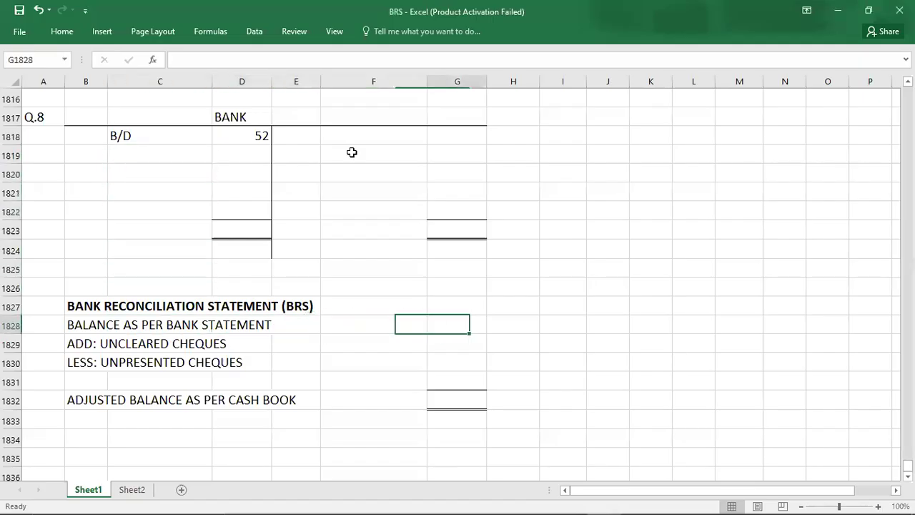
pyautogui.write('134')
pyautogui.press('Tab')
pyautogui.write('CREDIT')
pyautogui.press('Return')
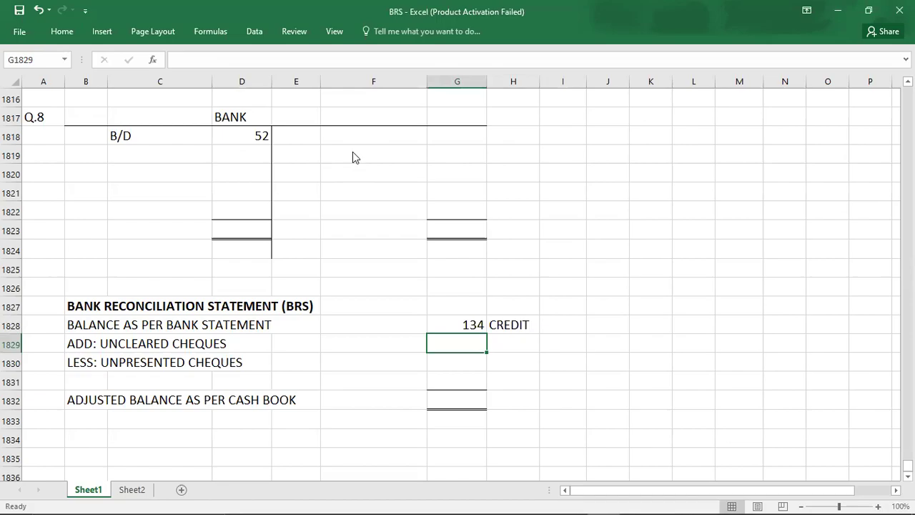
# - Consult item 1 in the question PDF and enter -2284 for the unpresented cheques in the Q.8 reconciliation statement
pyautogui.hotkey('alt', 'Tab')
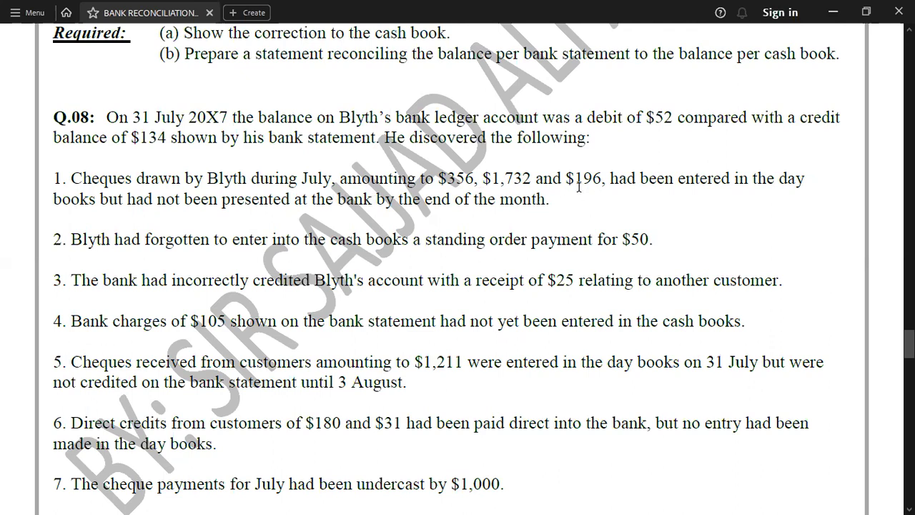
pyautogui.hotkey('alt', 'Tab')
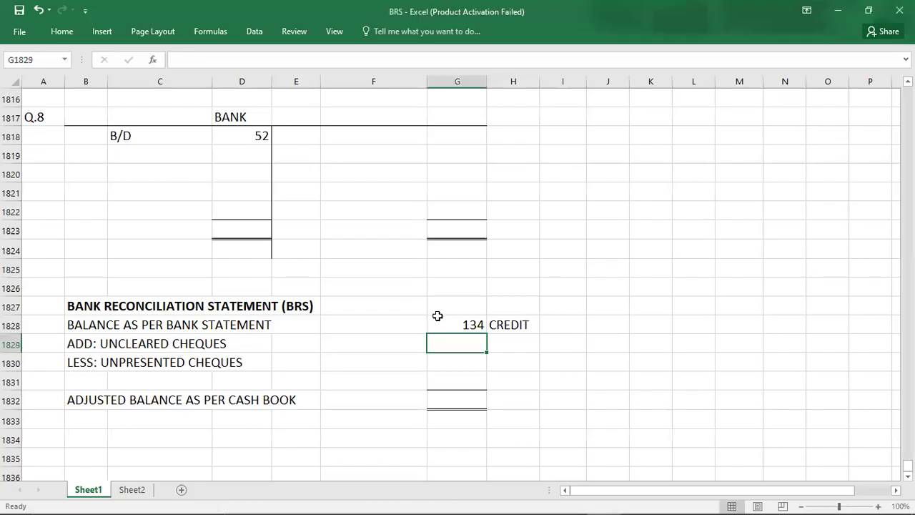
pyautogui.click(456, 362)
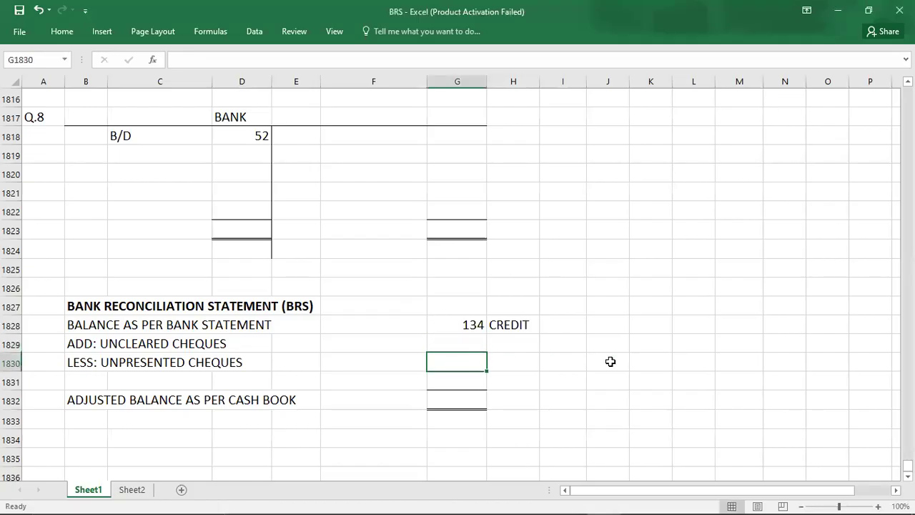
pyautogui.write('-2284')
pyautogui.press('Return')
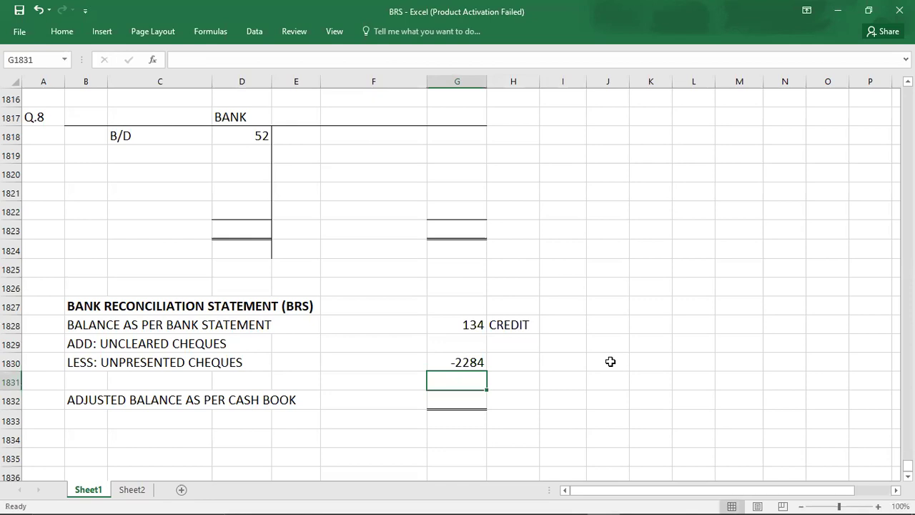
# - Consult item 2 in the question PDF and record STANDING ORDER of 50 on the credit side of the Q.8 bank account
pyautogui.hotkey('alt', 'Tab')
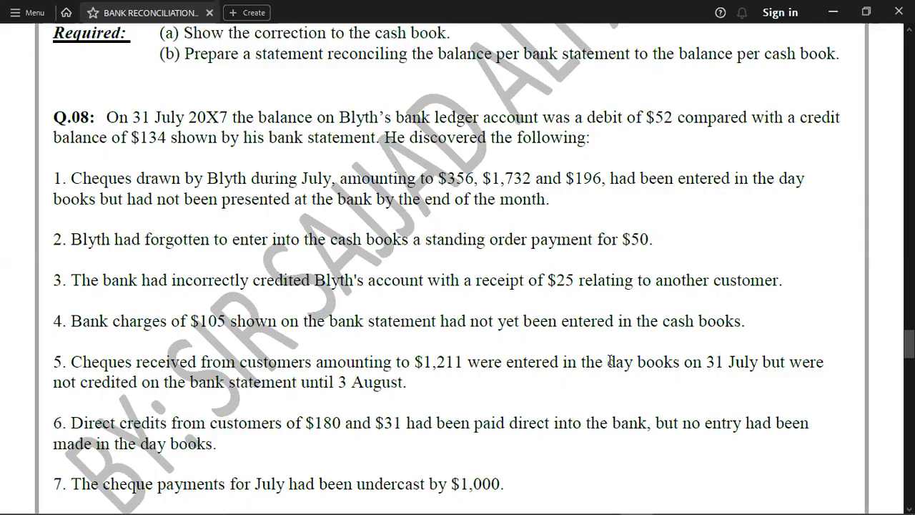
pyautogui.hotkey('alt', 'Tab')
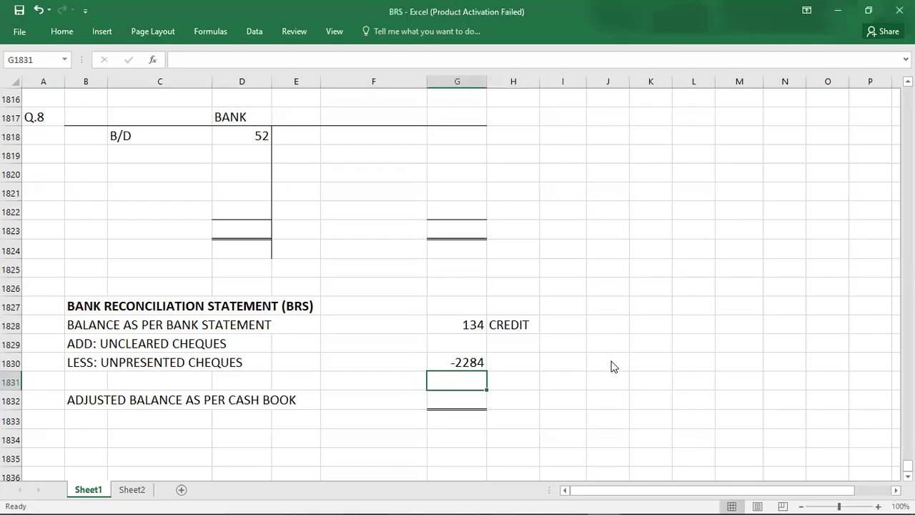
pyautogui.hotkey('alt', 'Tab')
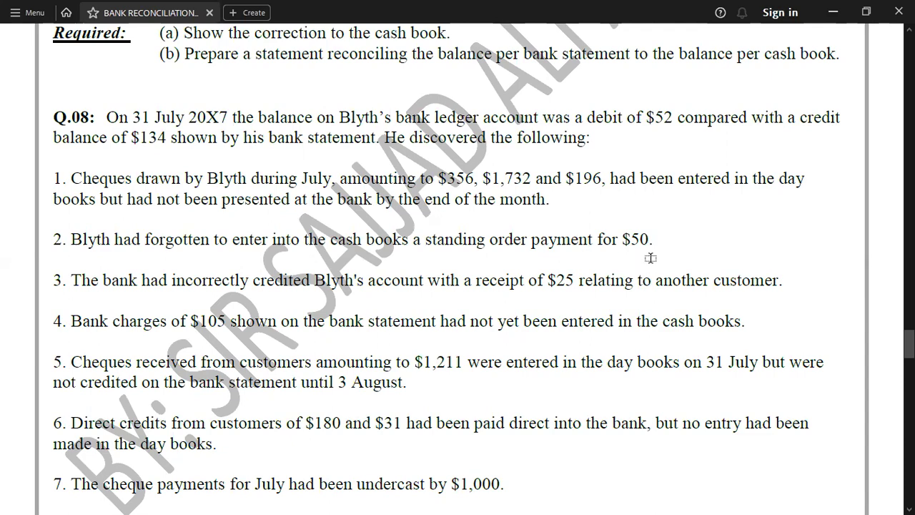
pyautogui.hotkey('alt', 'Tab')
pyautogui.click(460, 139)
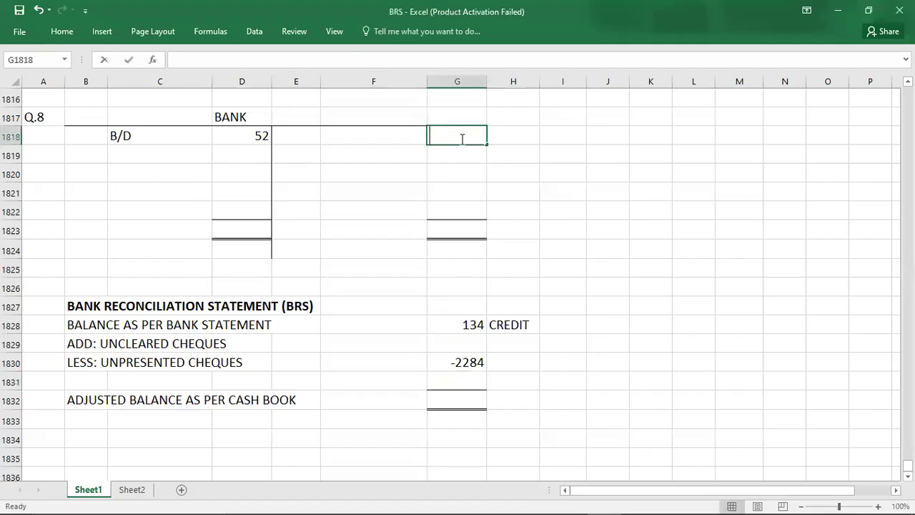
pyautogui.write('50')
pyautogui.press('Left')
pyautogui.write('STANDING ORDR')
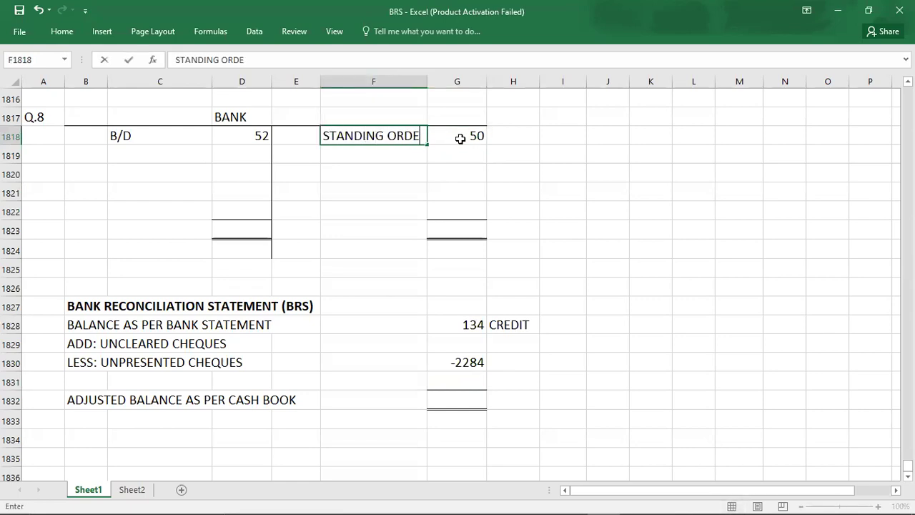
pyautogui.write('R')
pyautogui.press('Return')
# - Read item 3 in the question PDF and enter -25 below the unpresented cheques amount in the Q.8 reconciliation statement
pyautogui.hotkey('alt', 'Tab')
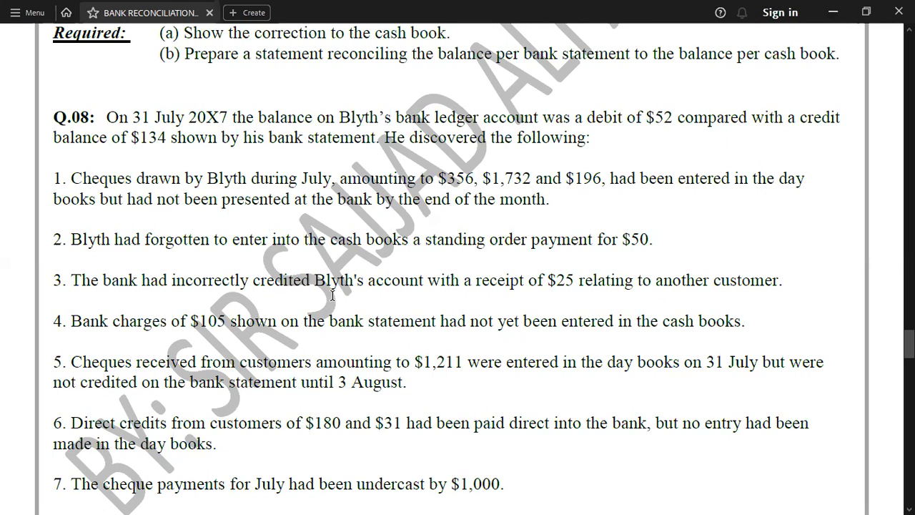
pyautogui.scroll(-1, 332, 296)
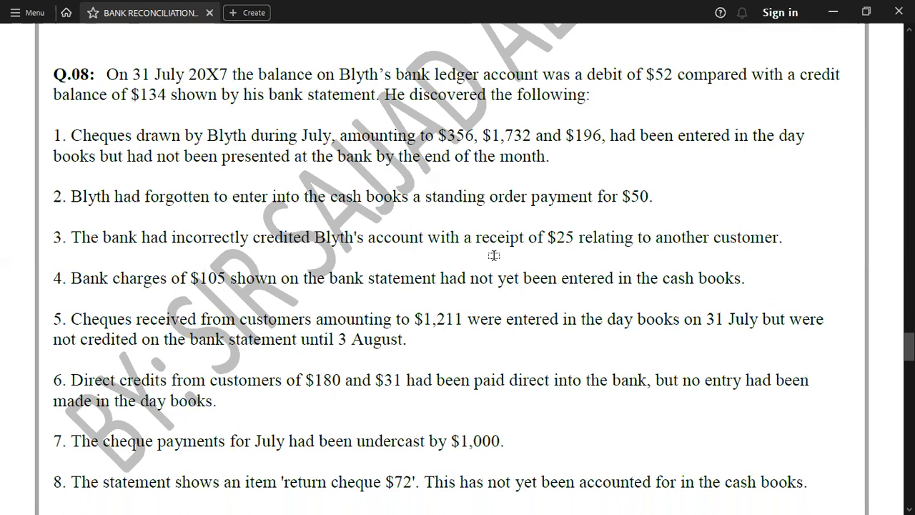
pyautogui.hotkey('alt', 'Tab')
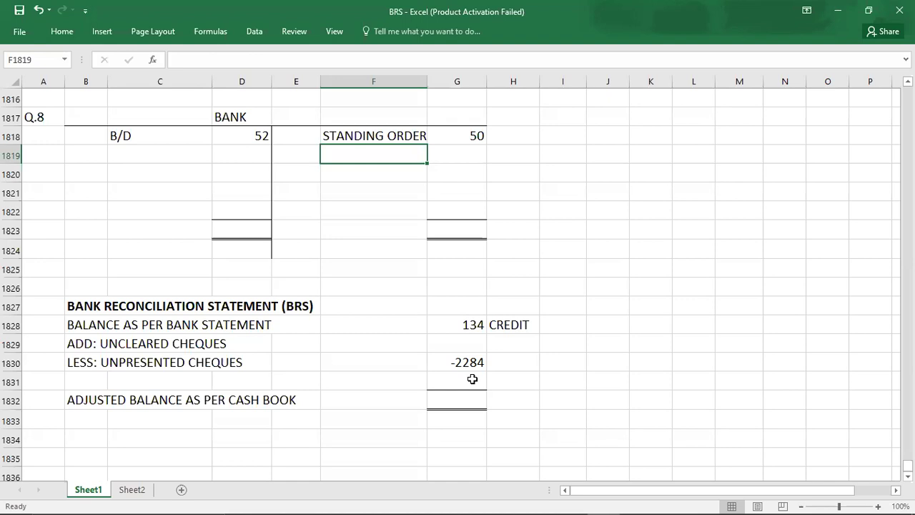
pyautogui.click(472, 379)
pyautogui.write('-2')
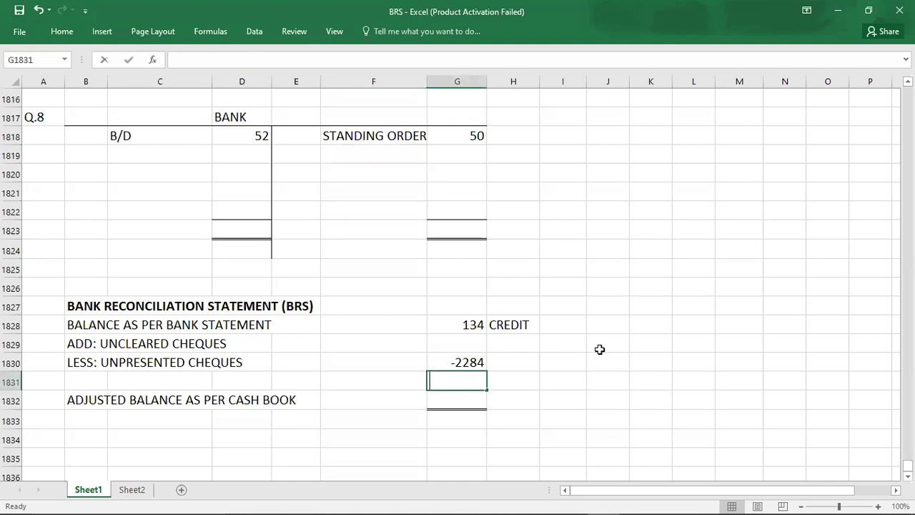
pyautogui.write('5')
# - Label the -25 line of the Q.8 reconciliation statement as LESS: BANK ERROR
pyautogui.press('Left')
pyautogui.press('Left')
pyautogui.press('Left')
pyautogui.press('Left')
pyautogui.press('Left')
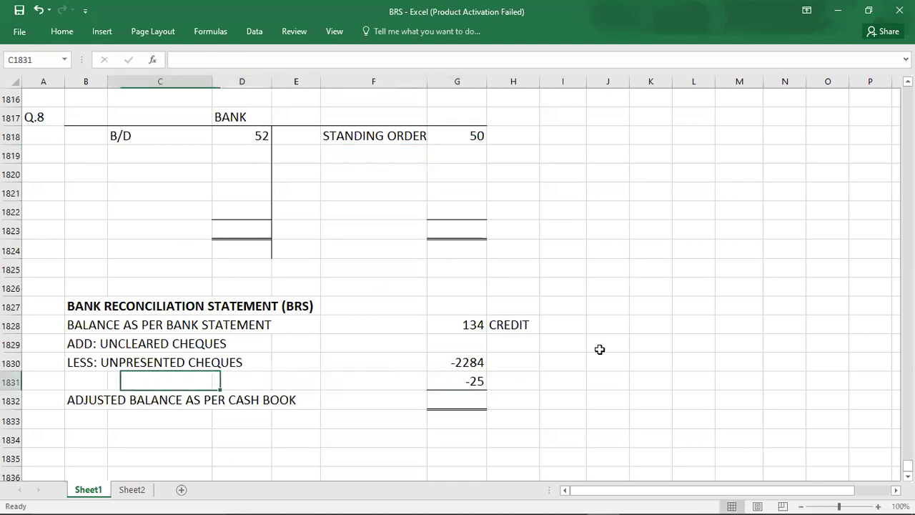
pyautogui.write('LESS: ')
pyautogui.write('ESS:')
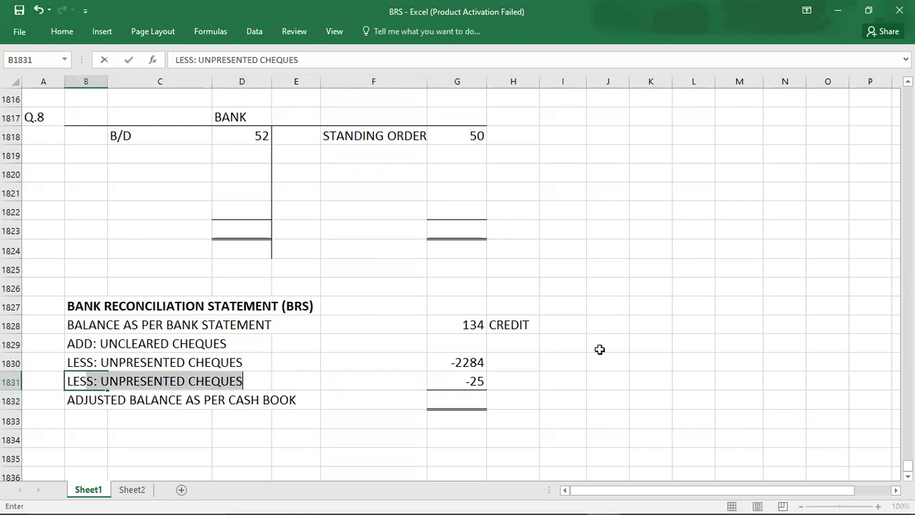
pyautogui.write('I')
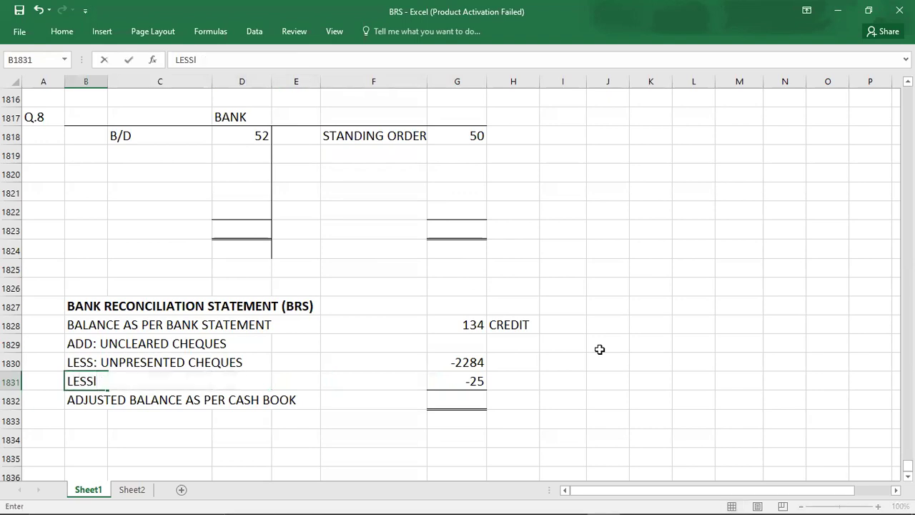
pyautogui.write(': ')
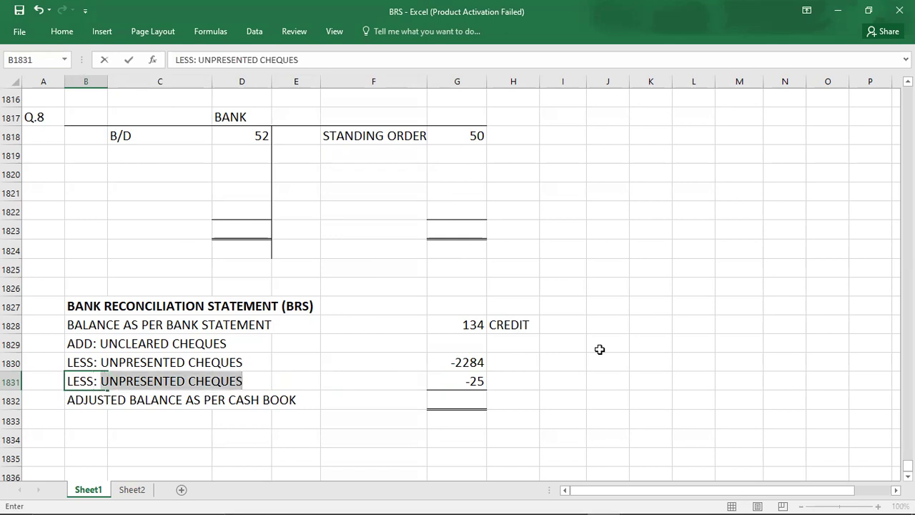
pyautogui.write('BANK')
pyautogui.write('ERROR')
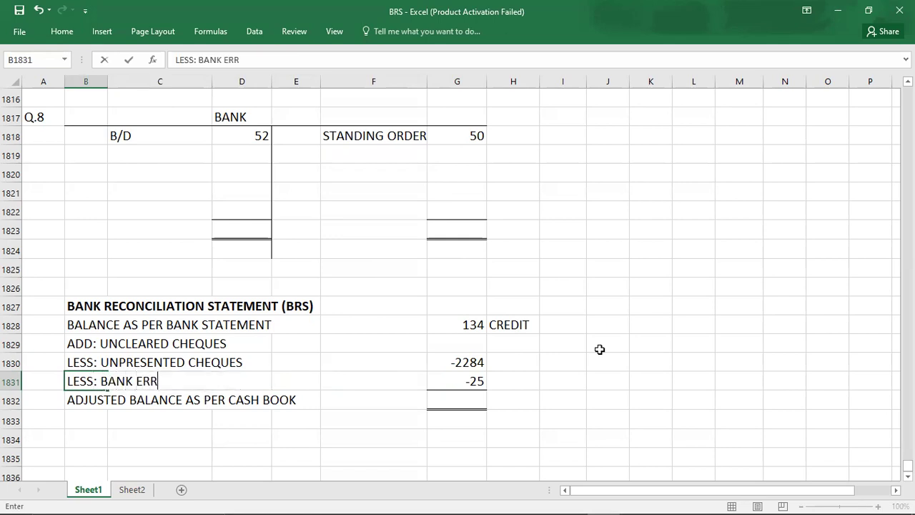
pyautogui.press('Return')
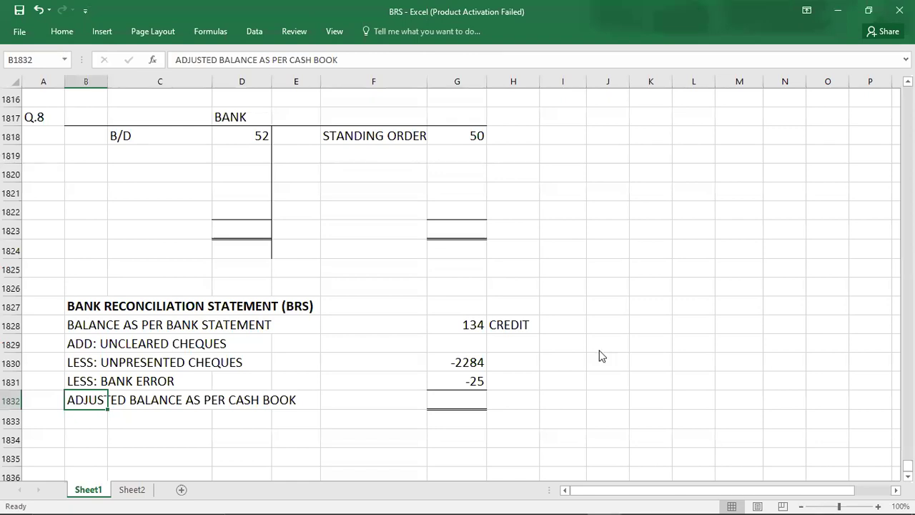
# - Consult item 4 in the question PDF and record BANK CHARGES of 105 on the credit side of the Q.8 bank account
pyautogui.hotkey('alt', 'Tab')
pyautogui.scroll(-3, 600, 354)
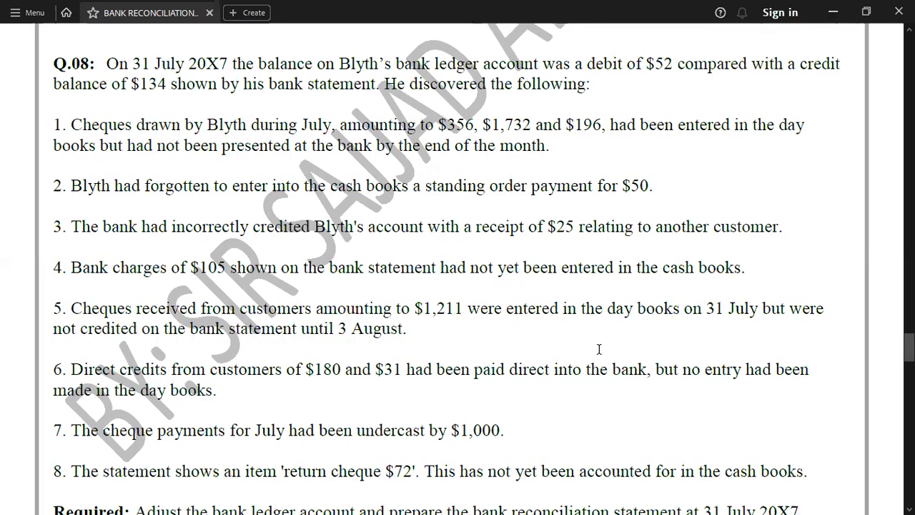
pyautogui.scroll(-1, 600, 354)
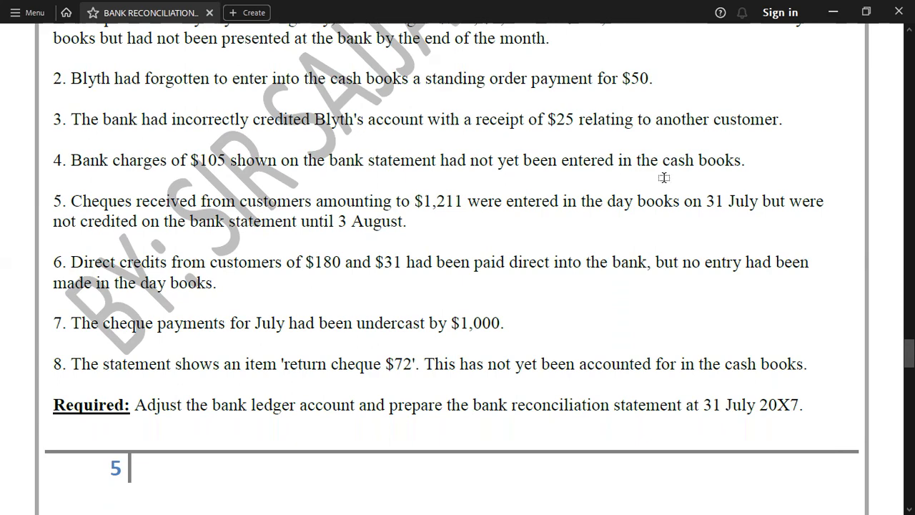
pyautogui.hotkey('alt', 'Tab')
pyautogui.click(432, 155)
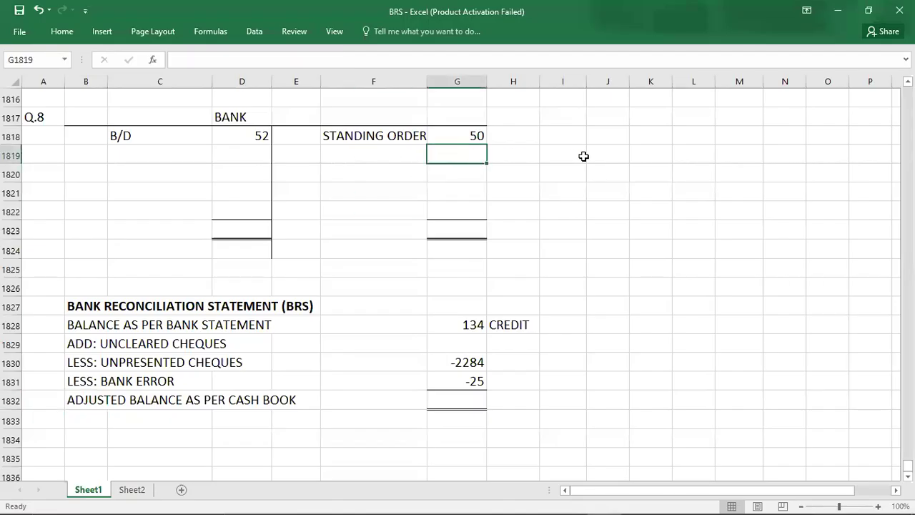
pyautogui.write('105')
pyautogui.press('Left')
pyautogui.write('BANK CHARGES')
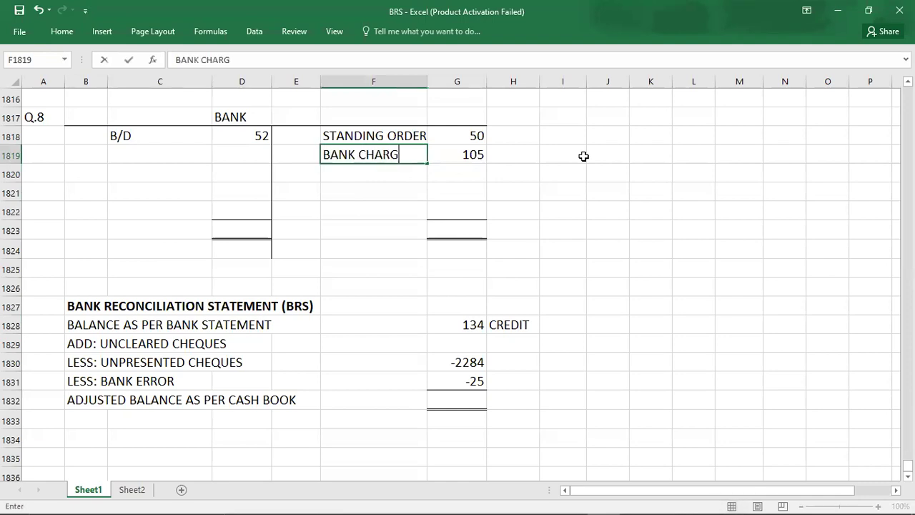
pyautogui.press('Return')
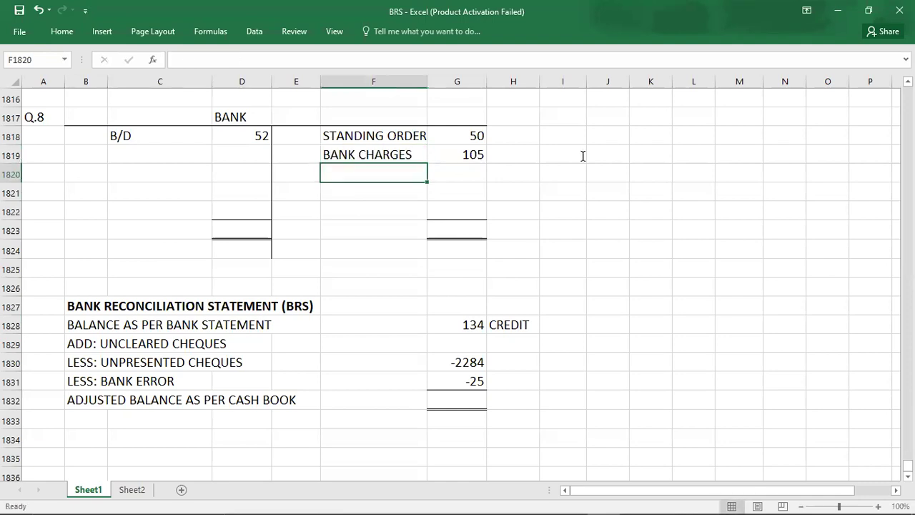
# - Consult item 5 in the question PDF and enter 1211 for the uncleared cheques in the Q.8 reconciliation statement
pyautogui.hotkey('alt', 'Tab')
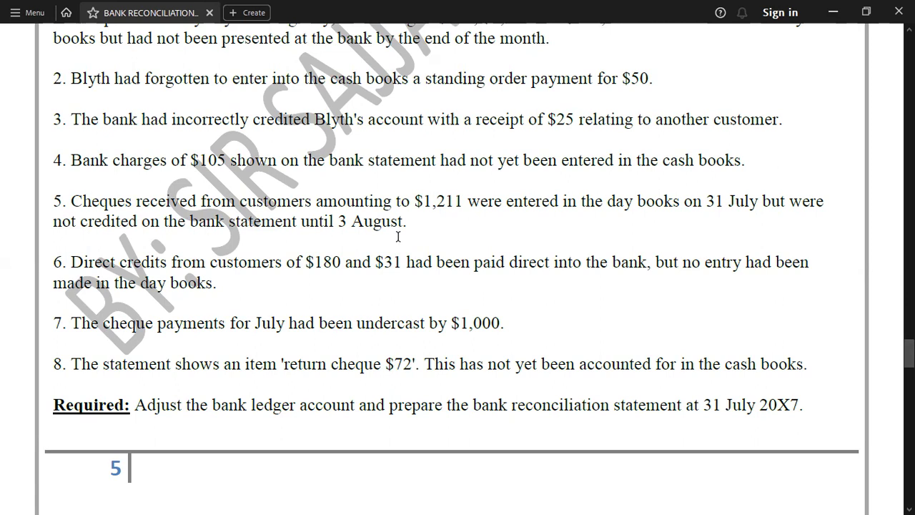
pyautogui.hotkey('alt', 'Tab')
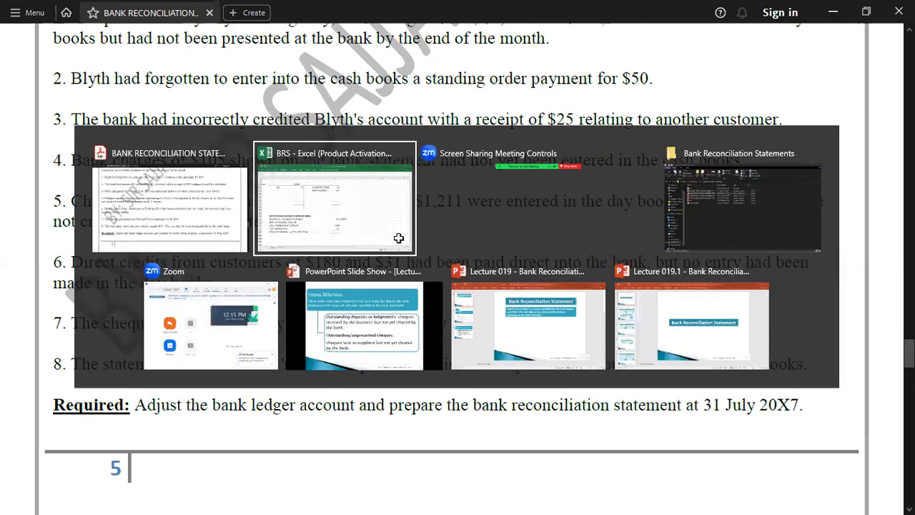
pyautogui.press('Right')
pyautogui.press('Down')
pyautogui.press('Down')
pyautogui.press('Down')
pyautogui.press('Down')
pyautogui.press('Down')
pyautogui.press('Down')
pyautogui.press('Down')
pyautogui.press('Down')
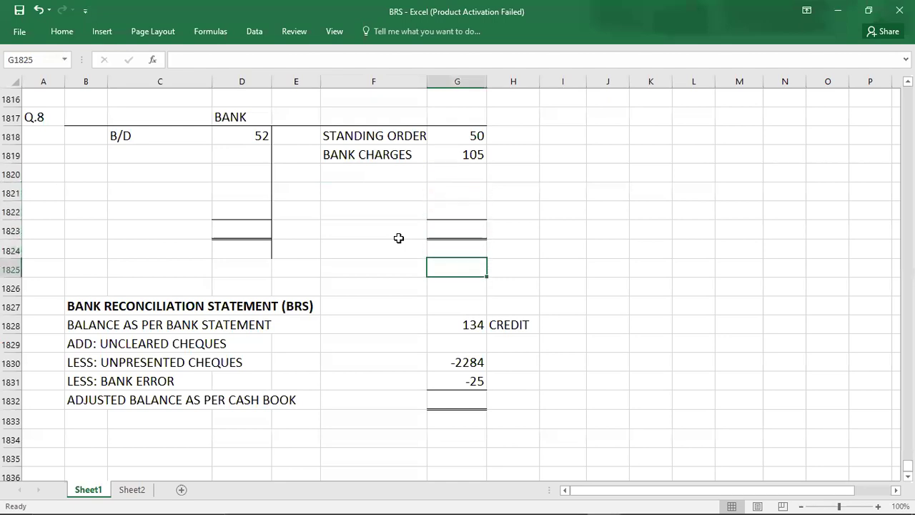
pyautogui.press('Down')
pyautogui.write('1211')
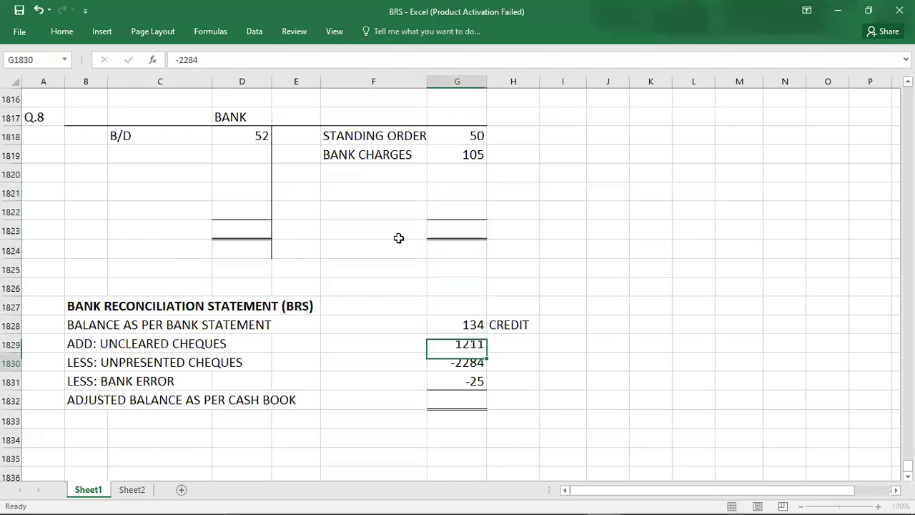
pyautogui.press('Return')
# - Consult item 6 in the question PDF and enter the direct credits 180 and 31 on the debit side of the Q.8 bank account
pyautogui.hotkey('alt', 'Tab')
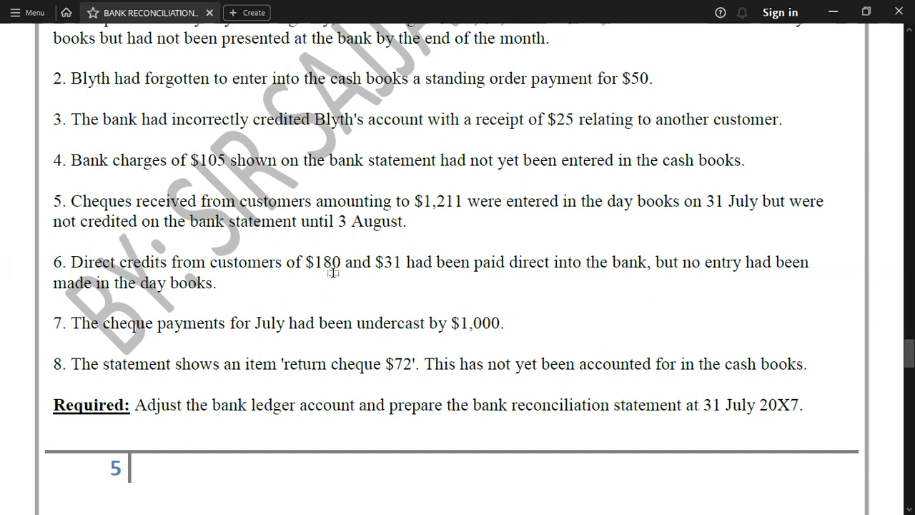
pyautogui.hotkey('alt', 'Tab')
pyautogui.click(244, 155)
pyautogui.write('18')
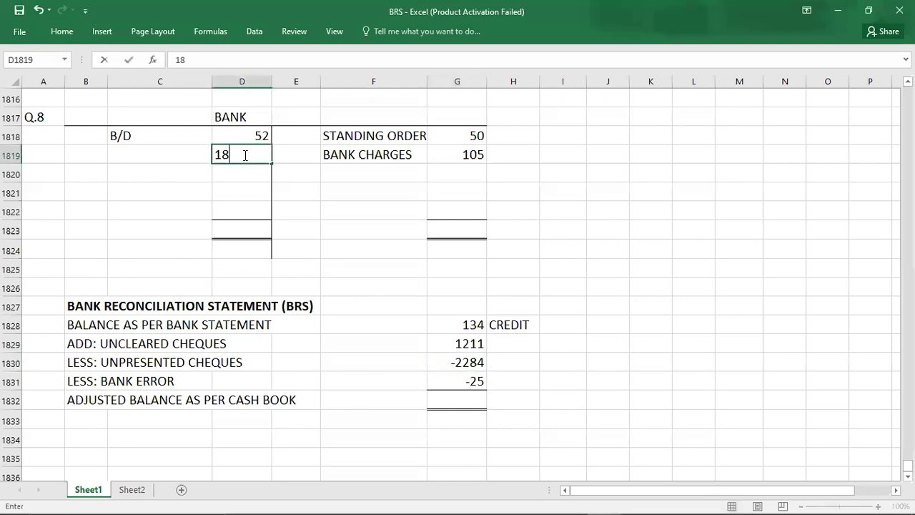
pyautogui.write('0')
pyautogui.press('Return')
pyautogui.write('31')
pyautogui.press('Return')
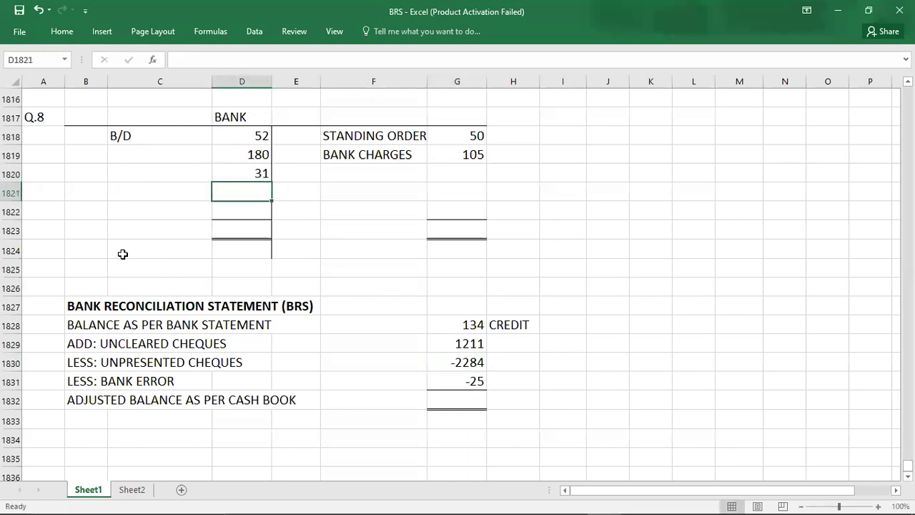
# - Label both the 180 and 31 entries on the debit side of the Q.8 bank account as DIRECT CREDIT
pyautogui.click(132, 158)
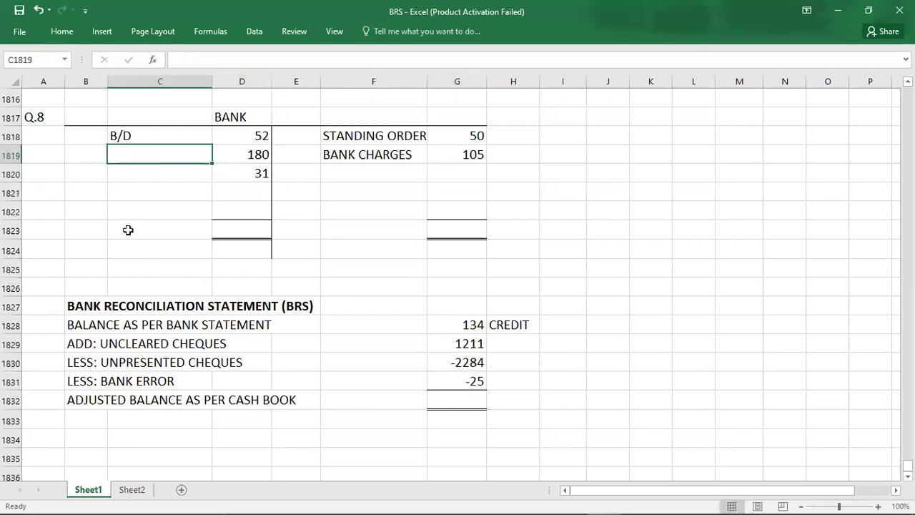
pyautogui.write('DIRECT CREDIT')
pyautogui.press('Return')
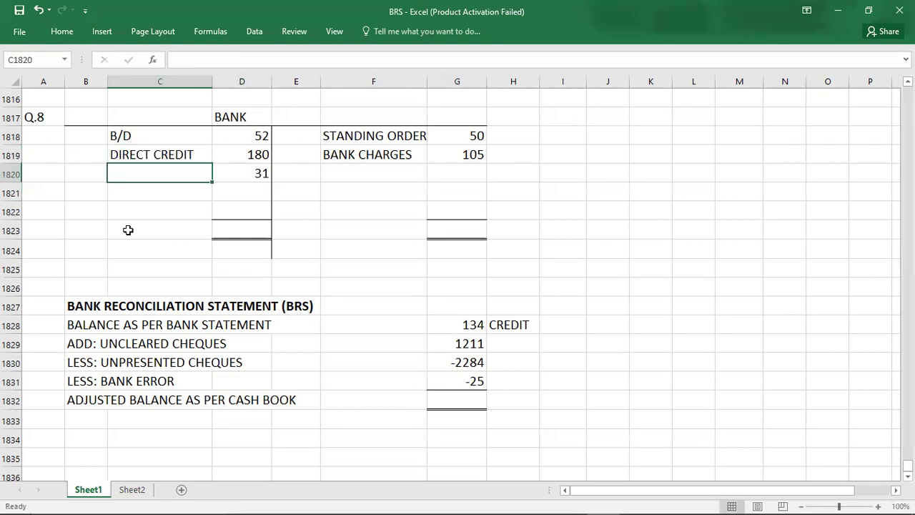
pyautogui.press('Up')
pyautogui.hotkey('ctrl', 'c')
pyautogui.press('Down')
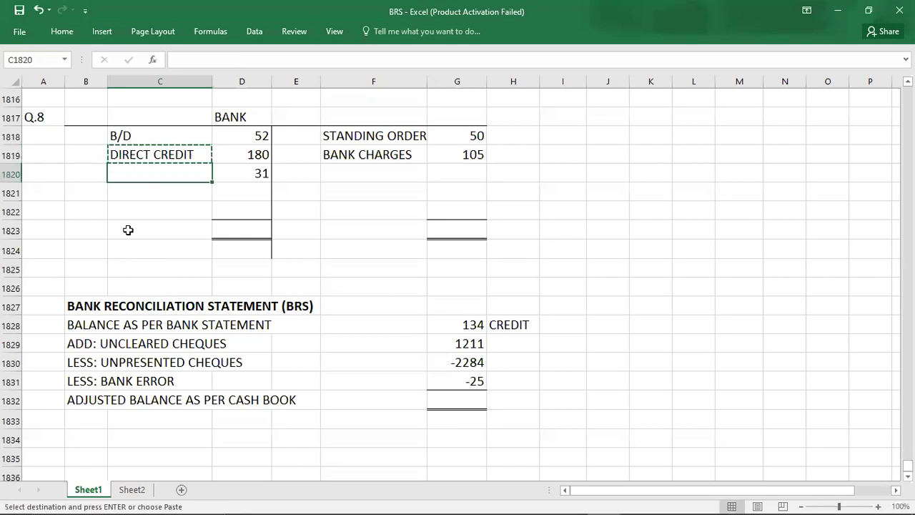
pyautogui.hotkey('ctrl', 'v')
pyautogui.press('Down')
pyautogui.press('Down')
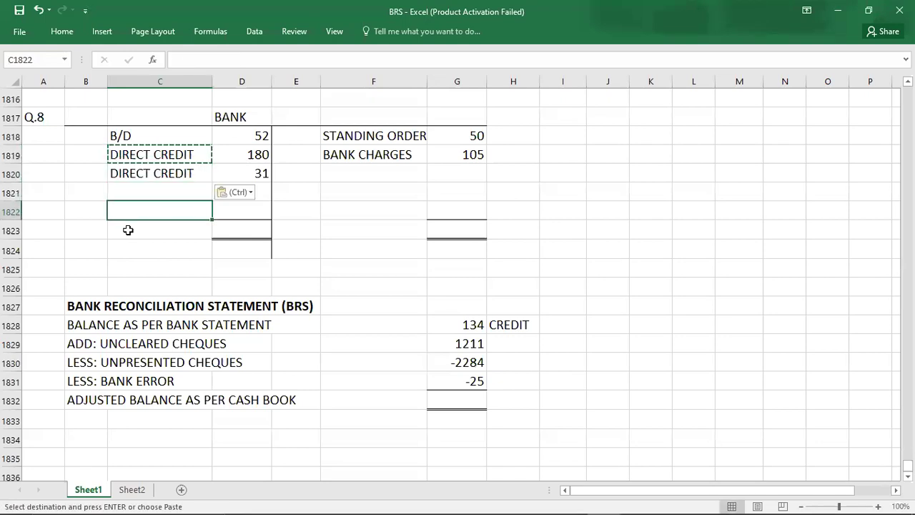
pyautogui.press('Return')
pyautogui.hotkey('ctrl', 'z')
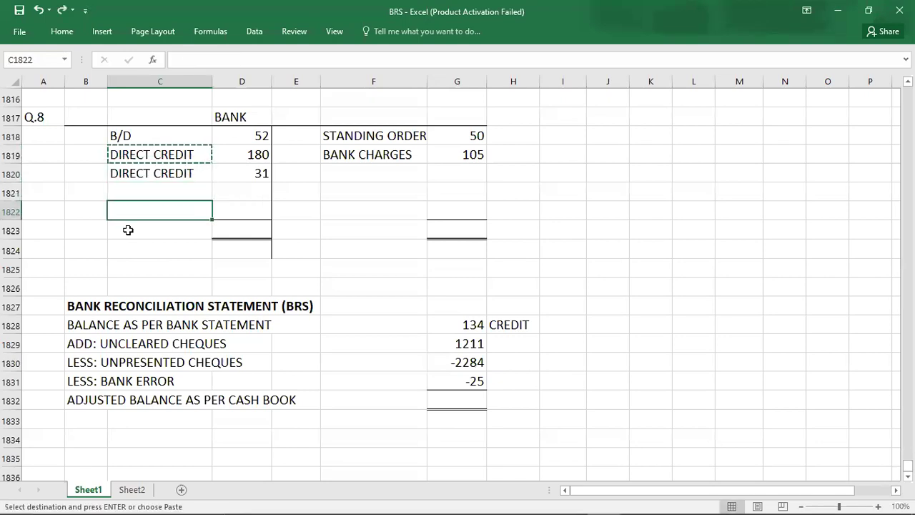
pyautogui.press('Return')
pyautogui.press('Down')
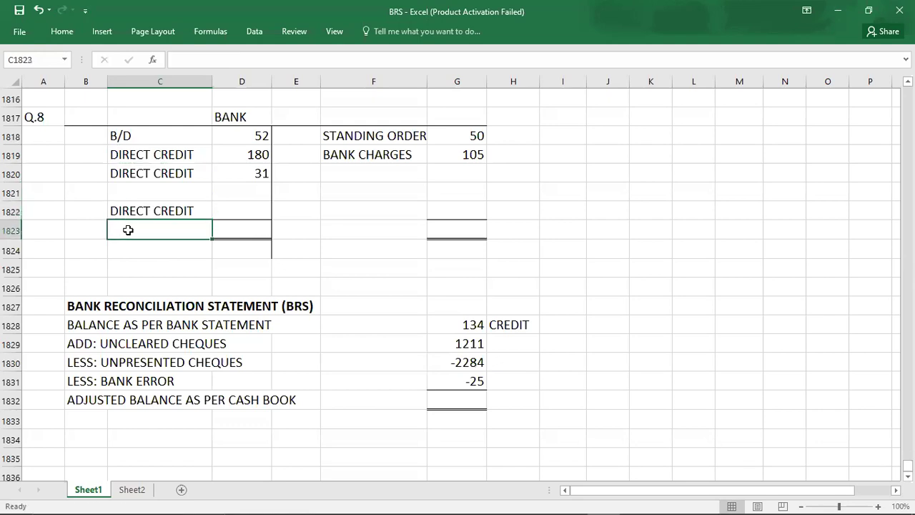
pyautogui.hotkey('ctrl', 'z')
pyautogui.click(135, 198)
pyautogui.press('BackSpace')
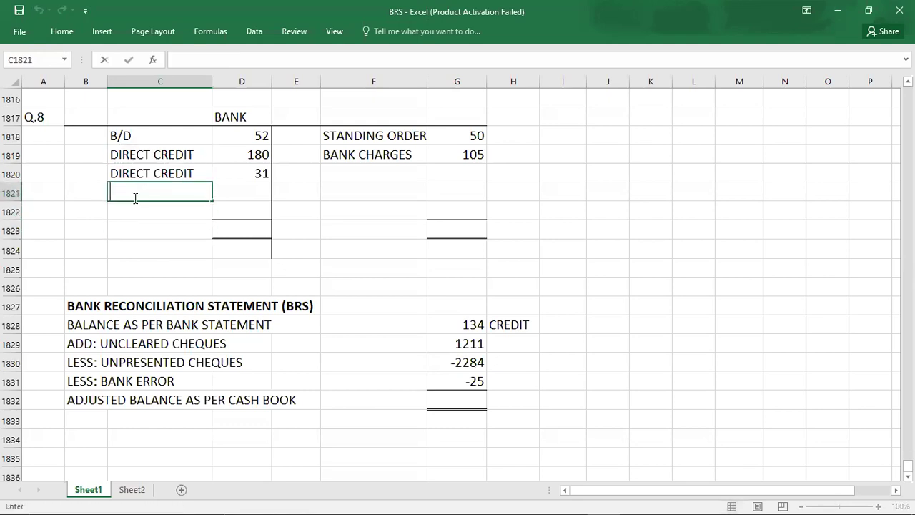
# - Consult item 7 in the question PDF and record UNDERCAST of 1000 on the credit side of the Q.8 bank account
pyautogui.hotkey('alt', 'Tab')
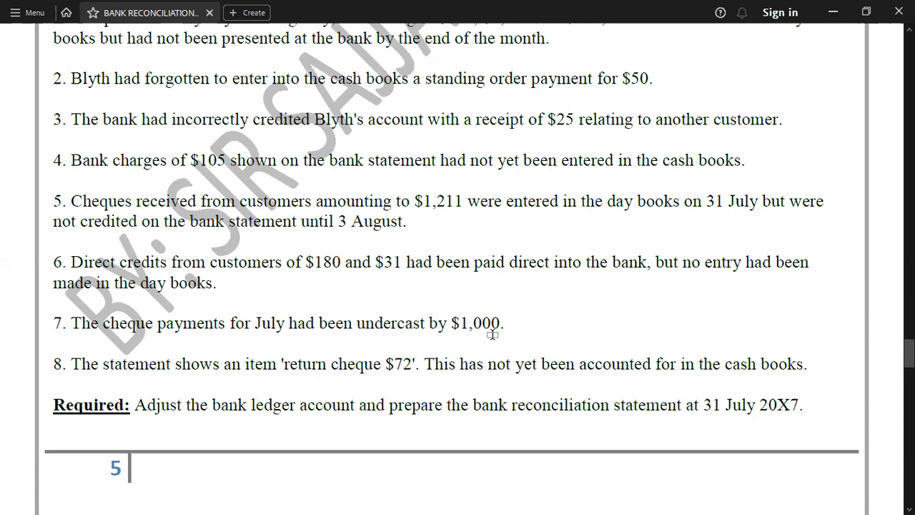
pyautogui.hotkey('alt', 'Tab')
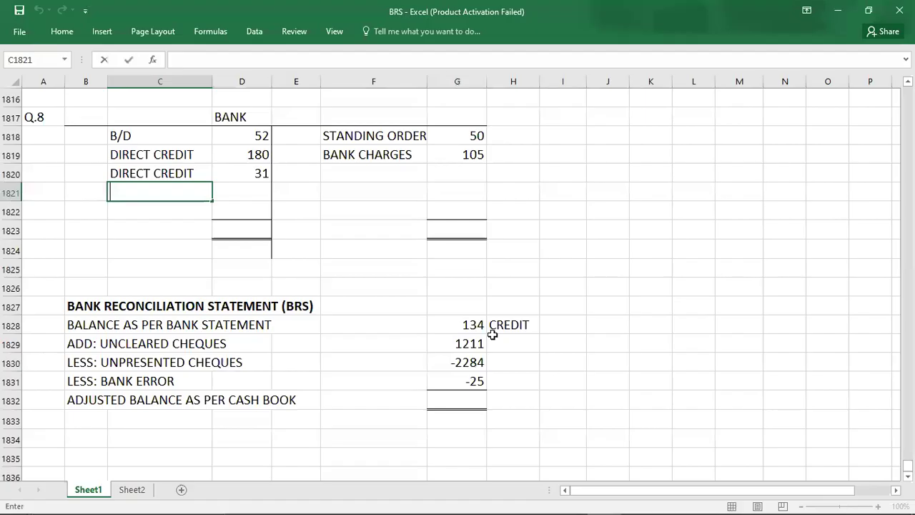
pyautogui.click(476, 173)
pyautogui.write('1000')
pyautogui.hotkey('ctrl', 'Return')
pyautogui.press('Left')
pyautogui.write('UNDERCASRT')
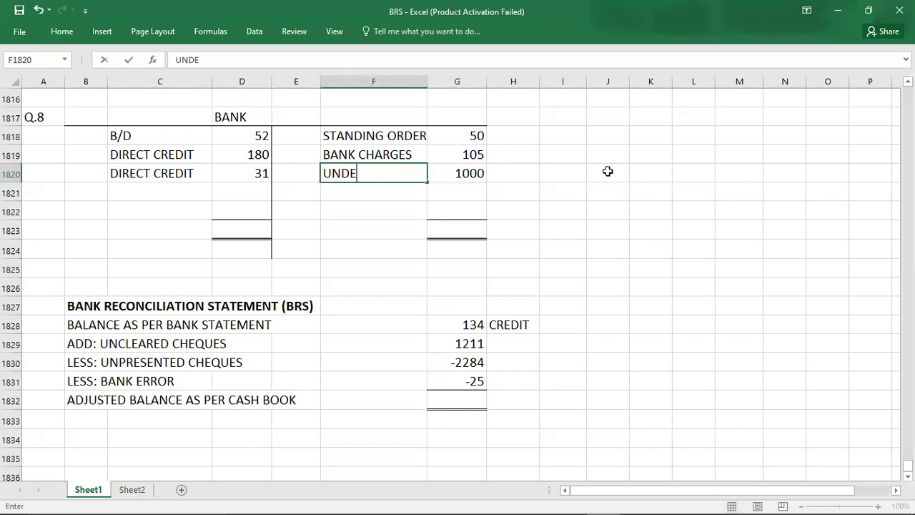
pyautogui.press('BackSpace')
pyautogui.press('BackSpace')
pyautogui.write('T')
pyautogui.press('Return')
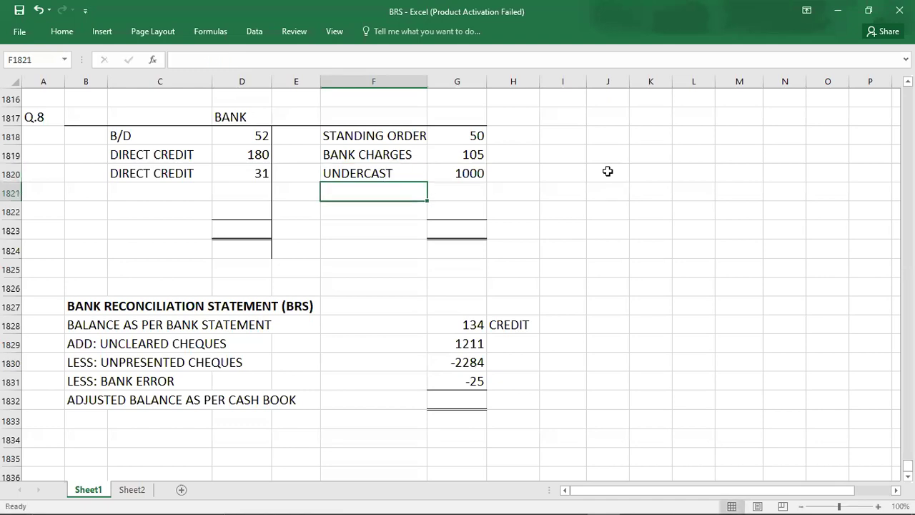
# - Consult item 8 in the question PDF and record DISHONOUR CHQ. of 72 on the credit side of the Q.8 bank account
pyautogui.hotkey('alt', 'Tab')
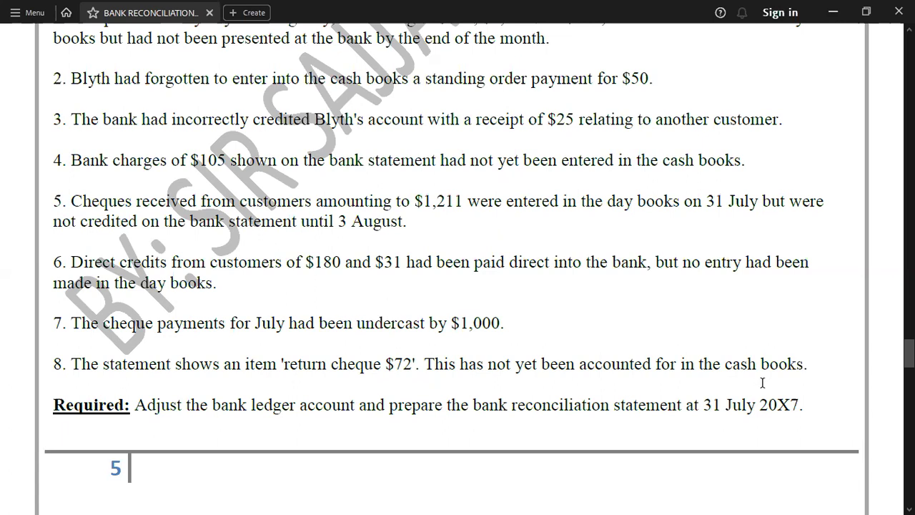
pyautogui.hotkey('alt', 'Tab')
pyautogui.press('Right')
pyautogui.write('72')
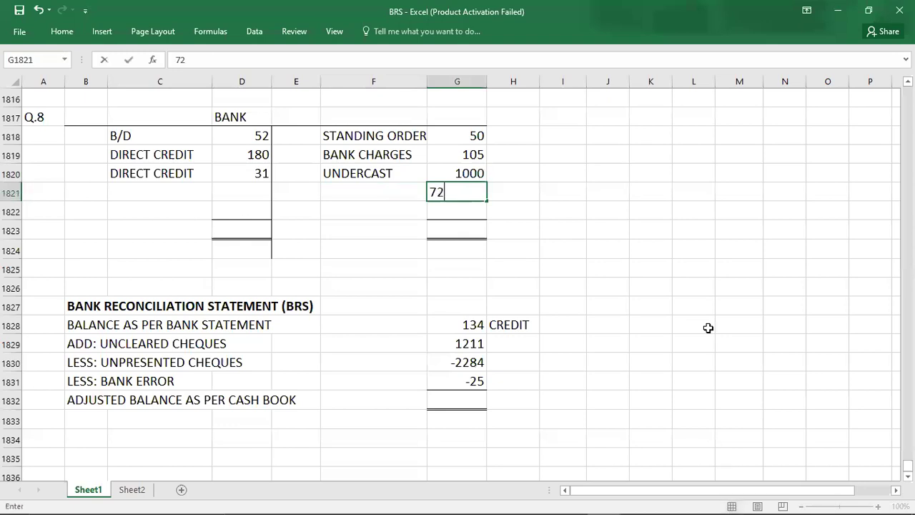
pyautogui.press('Left')
pyautogui.write('DI')
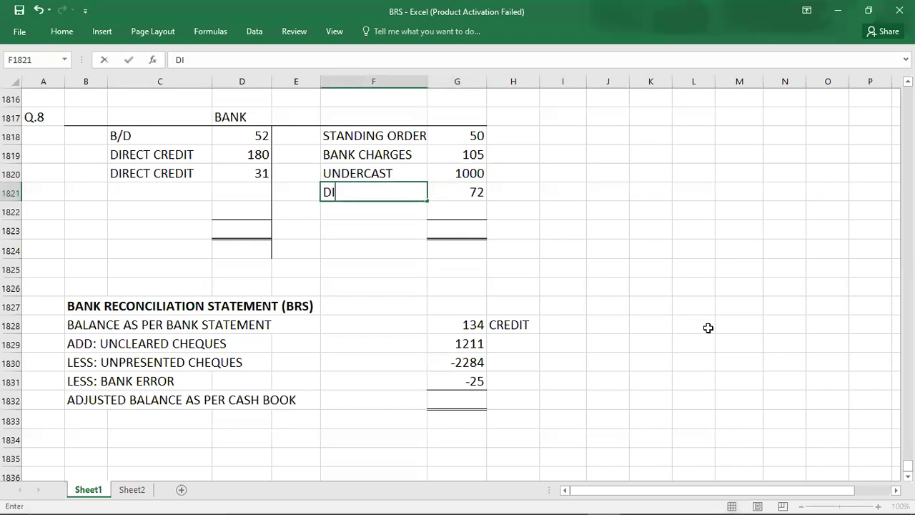
pyautogui.write('SHONOUR CHQ.')
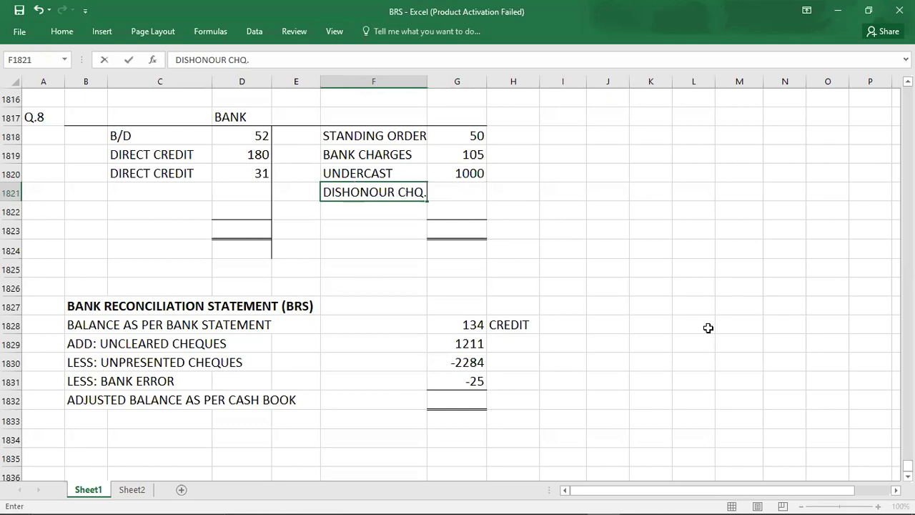
pyautogui.press('Return')
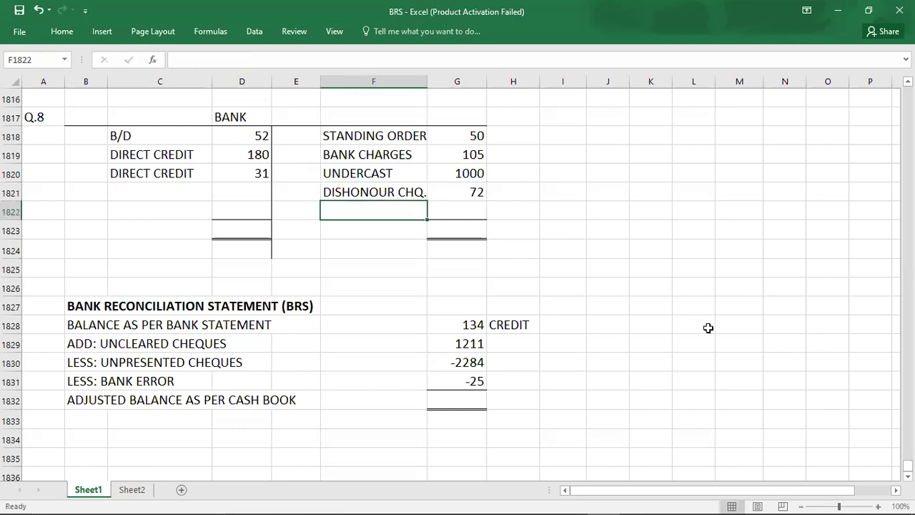
# - Sum the credit entries of the Q.8 bank account and enter 1227 as the total on both sides
pyautogui.click(448, 133)
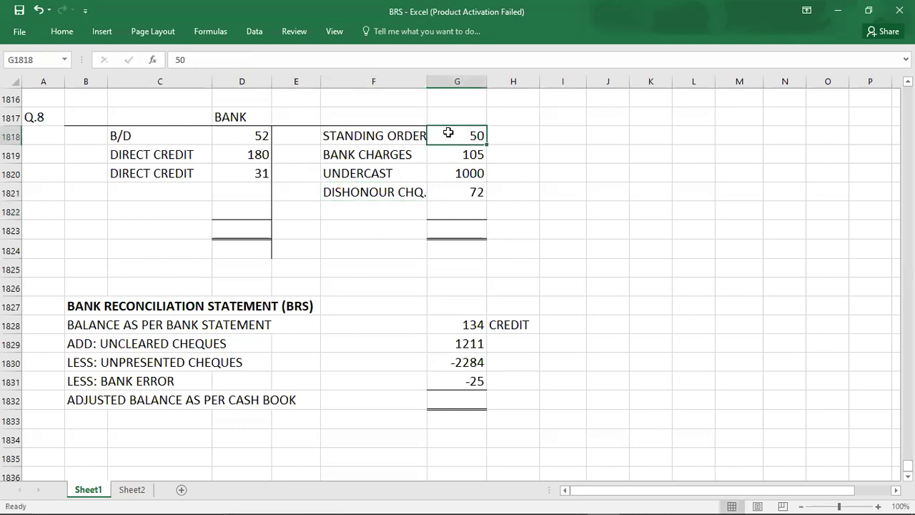
pyautogui.hotkey('shift', 'Down')
pyautogui.hotkey('shift', 'Down')
pyautogui.hotkey('shift', 'Down')
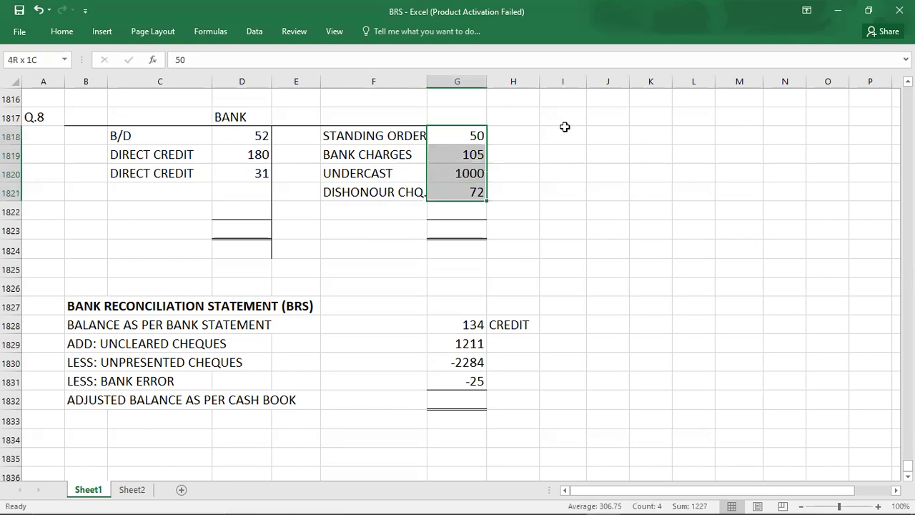
pyautogui.press('Down')
pyautogui.press('Down')
pyautogui.press('Down')
pyautogui.press('Down')
pyautogui.press('Down')
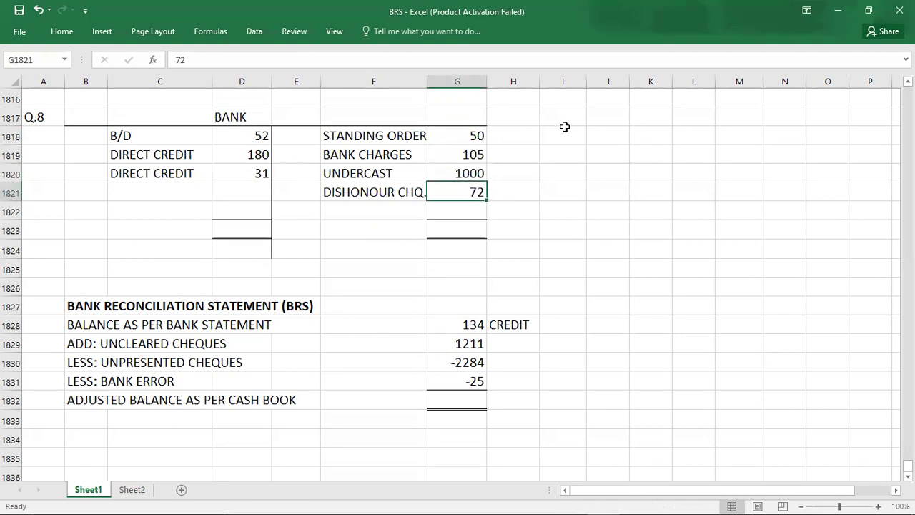
pyautogui.write('1227')
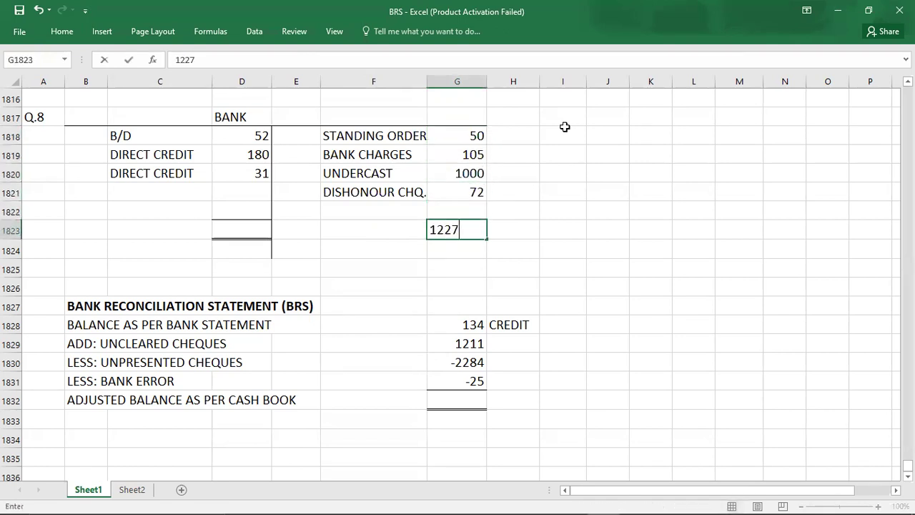
pyautogui.press('Left')
pyautogui.press('Left')
pyautogui.press('Left')
pyautogui.write('1227')
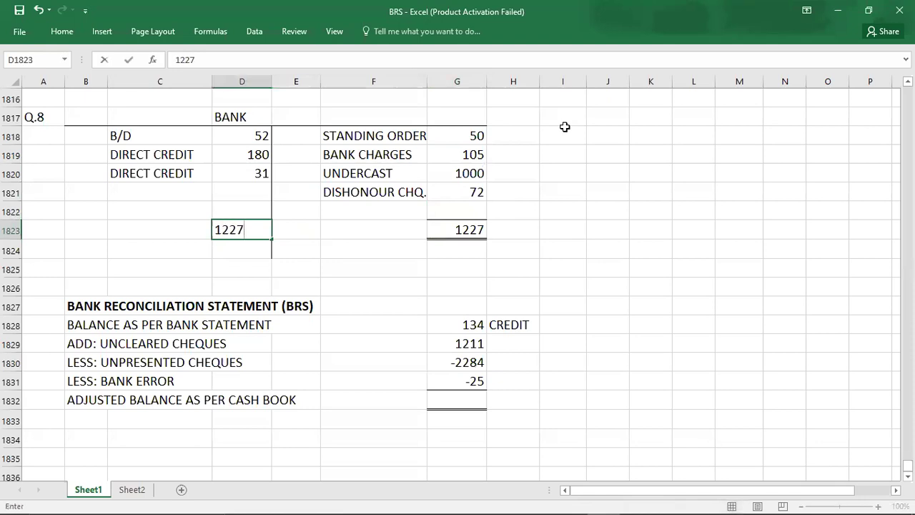
# - Enter the closing balance C/D of 954 on the debit side of the Q.8 bank account
pyautogui.press('Up')
pyautogui.press('Left')
pyautogui.write('C/D')
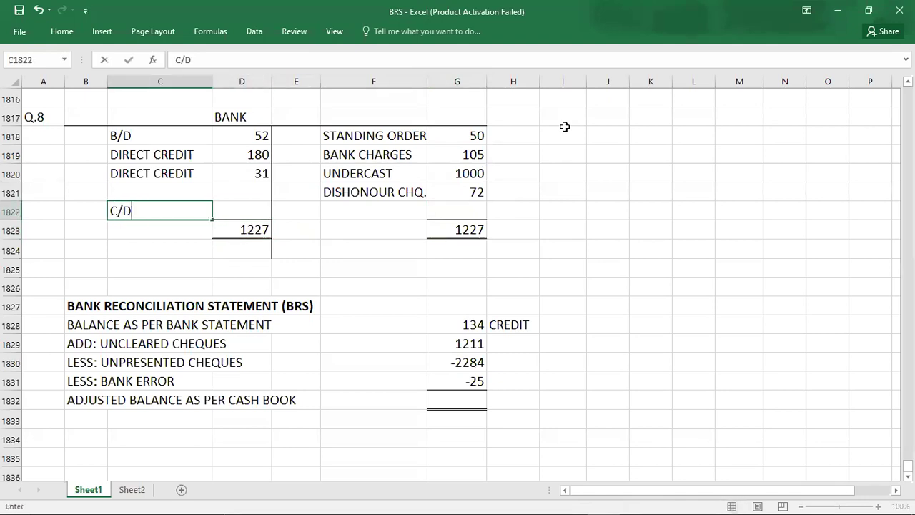
pyautogui.press('Right')
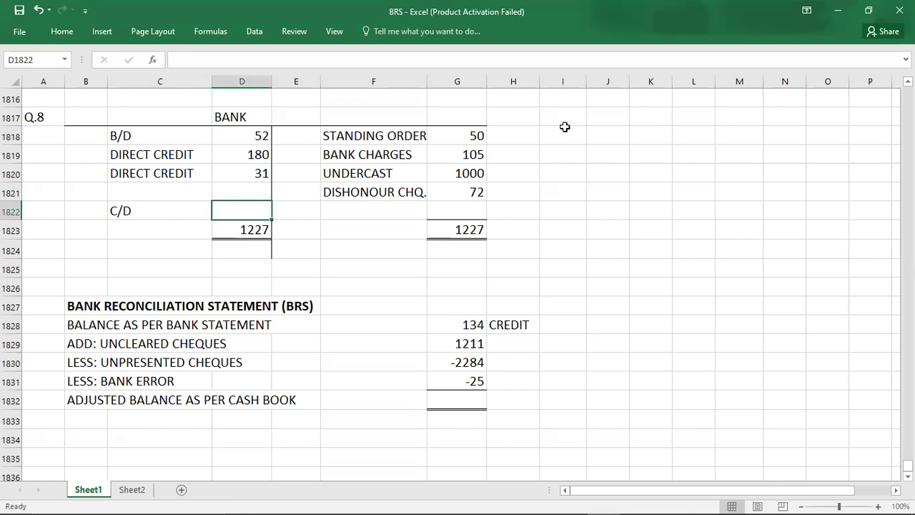
pyautogui.write('954')
pyautogui.press('Left')
pyautogui.press('Down')
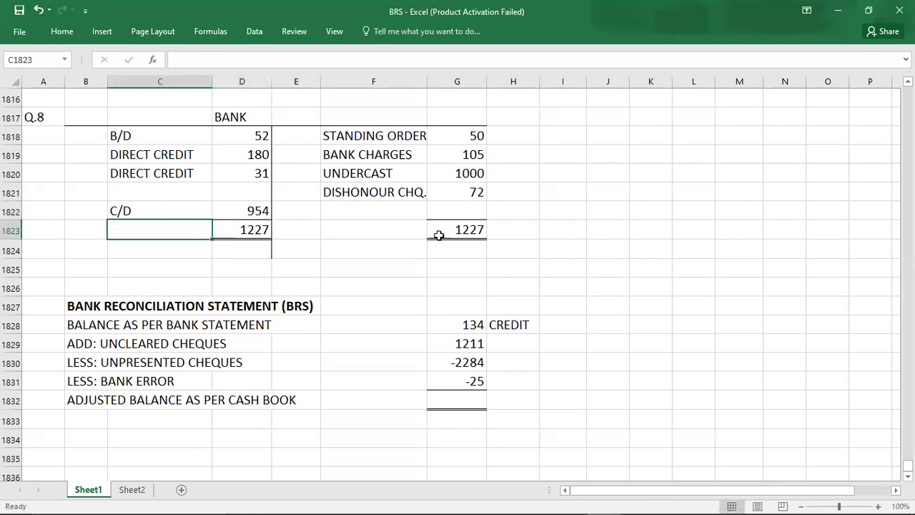
# - Enter the opening balance B/D of 954 below the credit total of the Q.8 bank account
pyautogui.click(376, 246)
pyautogui.write('B/D')
pyautogui.press('Right')
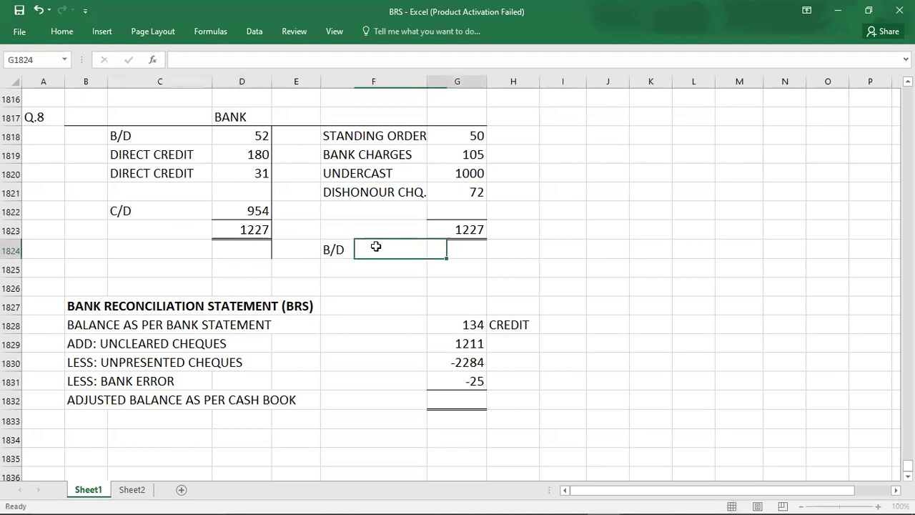
pyautogui.write('954')
pyautogui.press('Return')
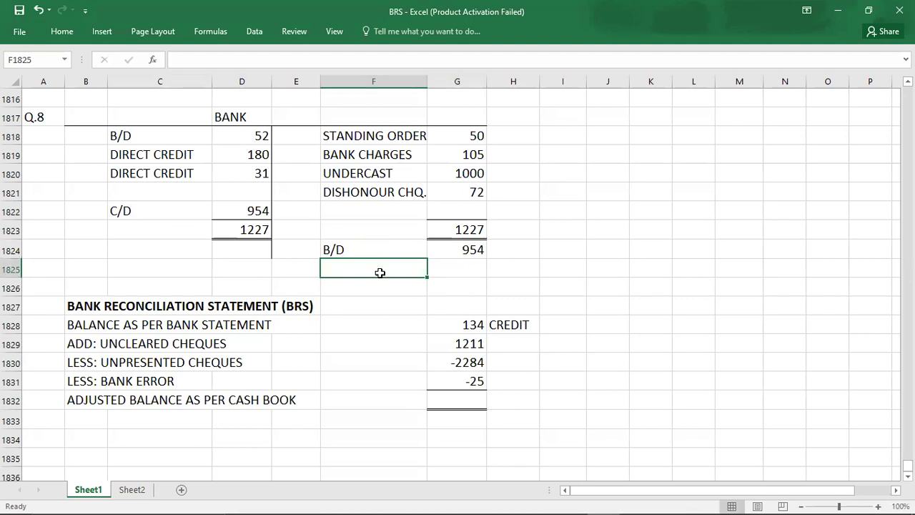
# - Check the sum of the Q.8 reconciliation statement figures and review the listed items in the question PDF
pyautogui.click(446, 323)
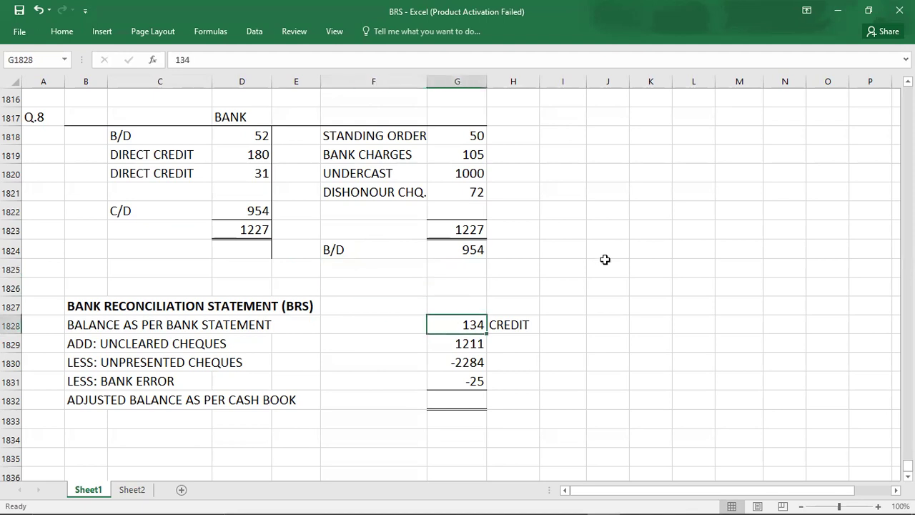
pyautogui.hotkey('shift', 'Down')
pyautogui.hotkey('shift', 'Down')
pyautogui.hotkey('shift', 'Down')
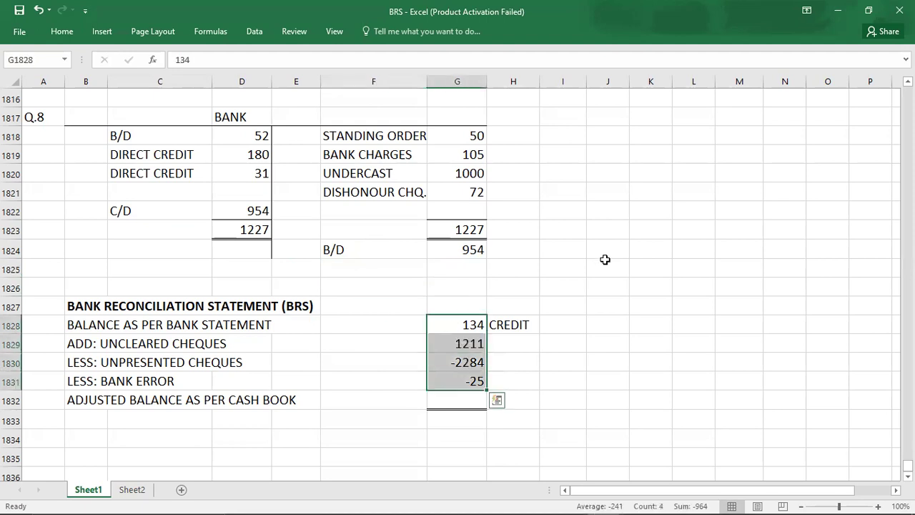
pyautogui.press('Down')
pyautogui.press('Down')
pyautogui.press('Down')
pyautogui.press('Down')
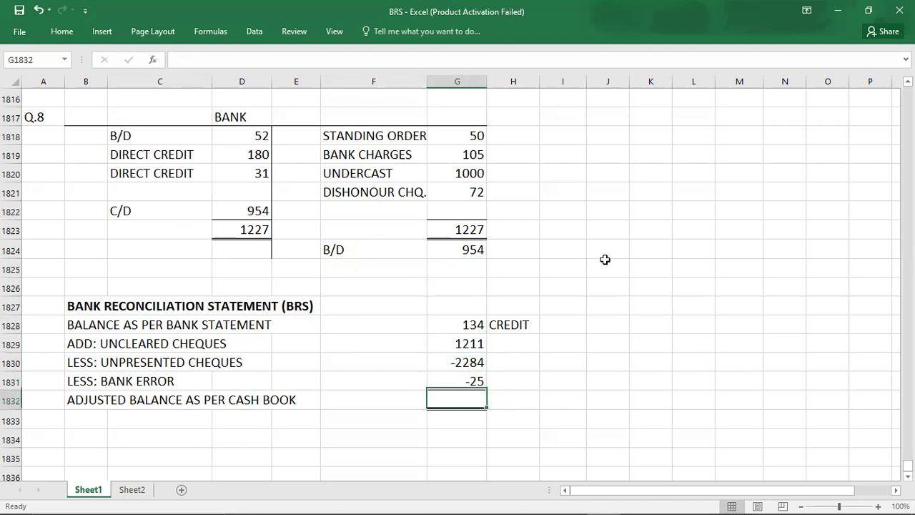
pyautogui.press('Up')
pyautogui.hotkey('shift', 'Up')
pyautogui.hotkey('shift', 'Up')
pyautogui.hotkey('shift', 'Up')
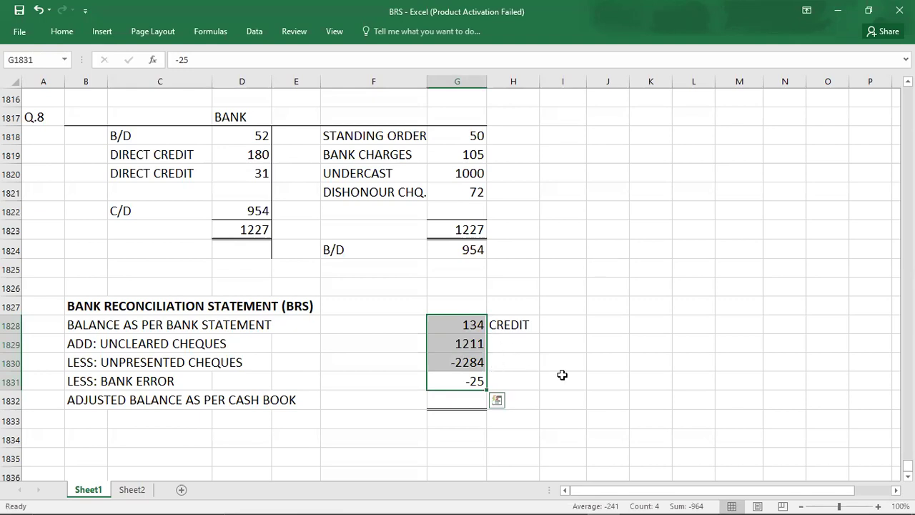
pyautogui.click(584, 358)
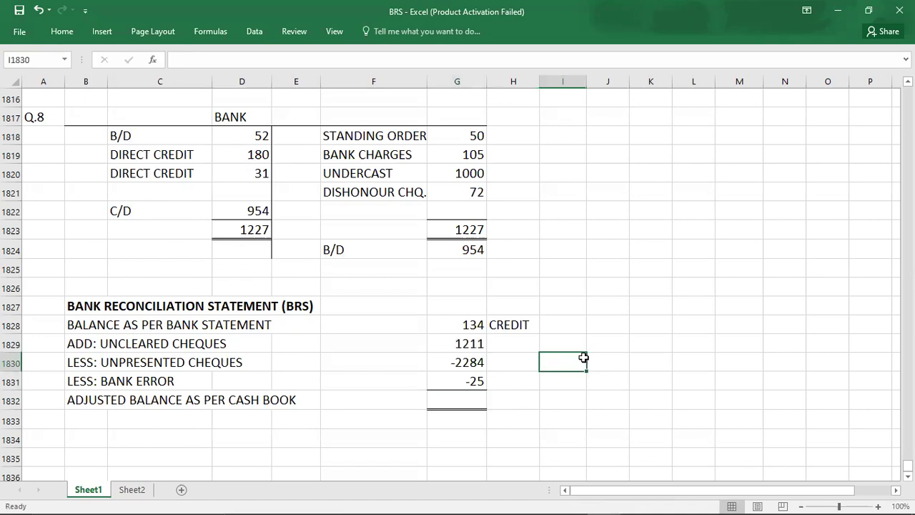
pyautogui.hotkey('alt', 'Tab')
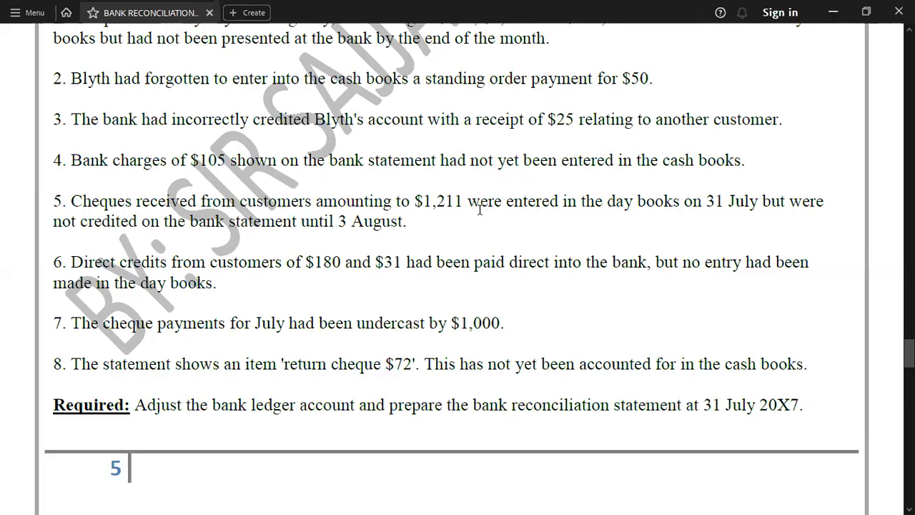
pyautogui.hotkey('alt', 'Tab')
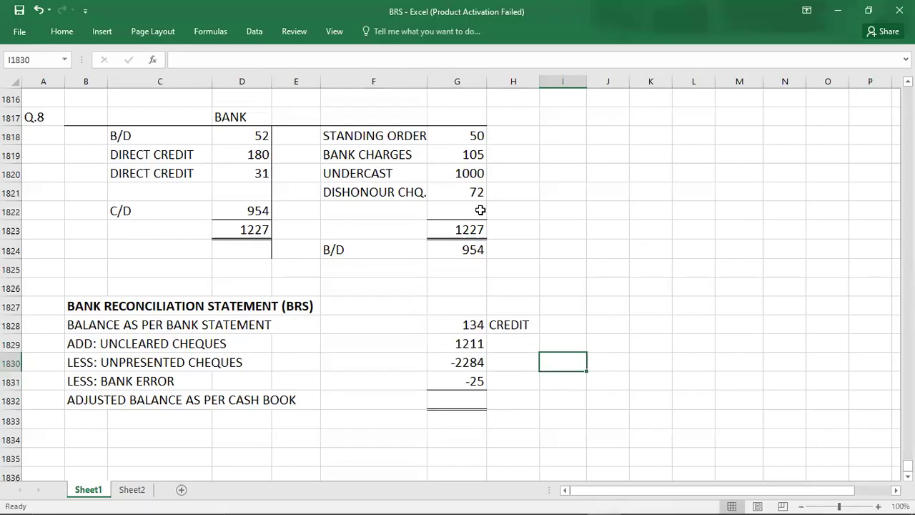
# - Correct the closing balance C/D and the opening balance B/D of the Q.8 bank account to 964
pyautogui.click(226, 215)
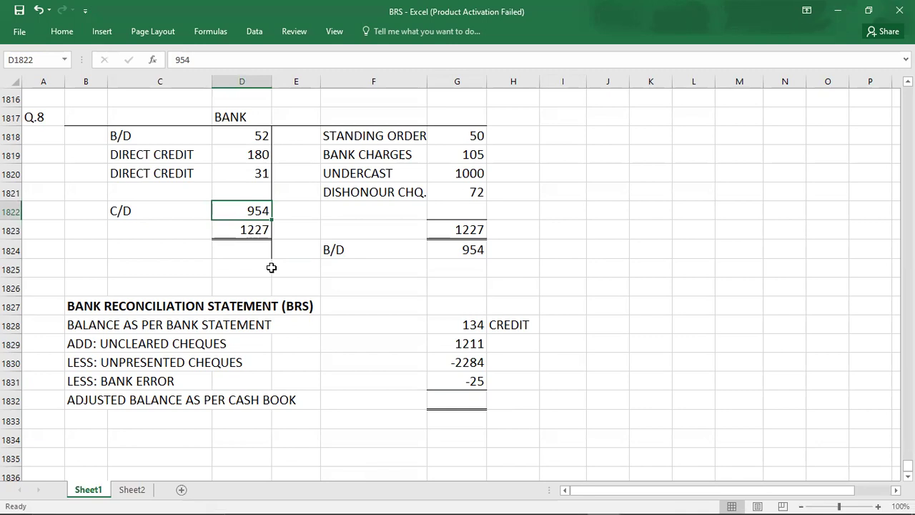
pyautogui.write('964')
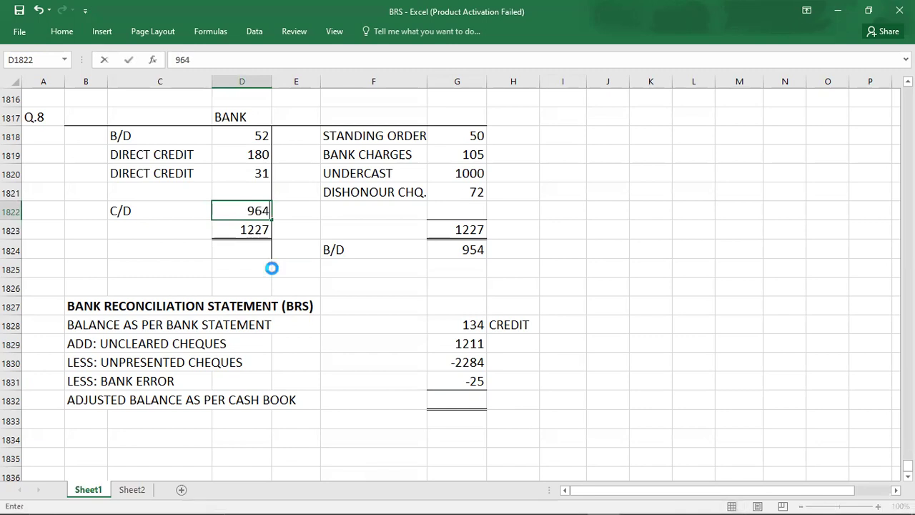
pyautogui.press('Return')
pyautogui.click(443, 245)
pyautogui.write('964')
pyautogui.press('Return')
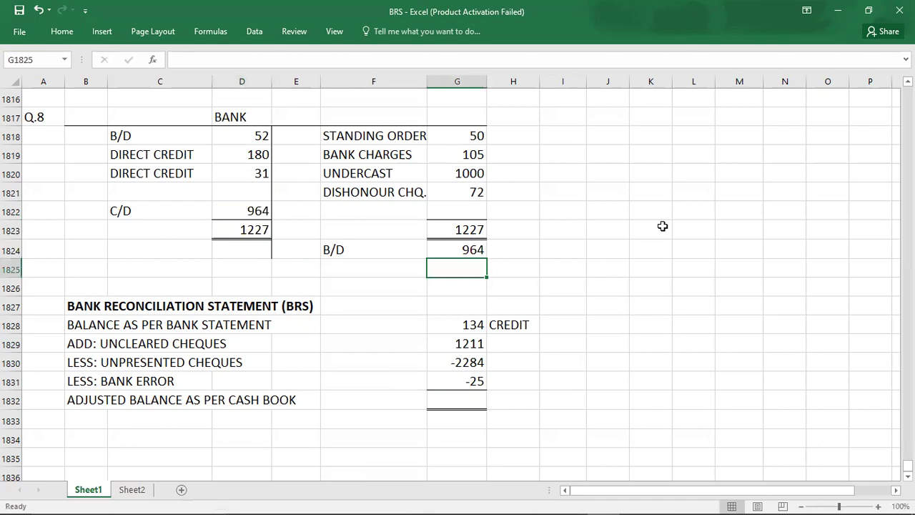
# - Enter -964 as the adjusted balance as per cash book in the Q.8 reconciliation statement and label it OVERDRAWN in the adjacent cell
pyautogui.click(469, 401)
pyautogui.write('-')
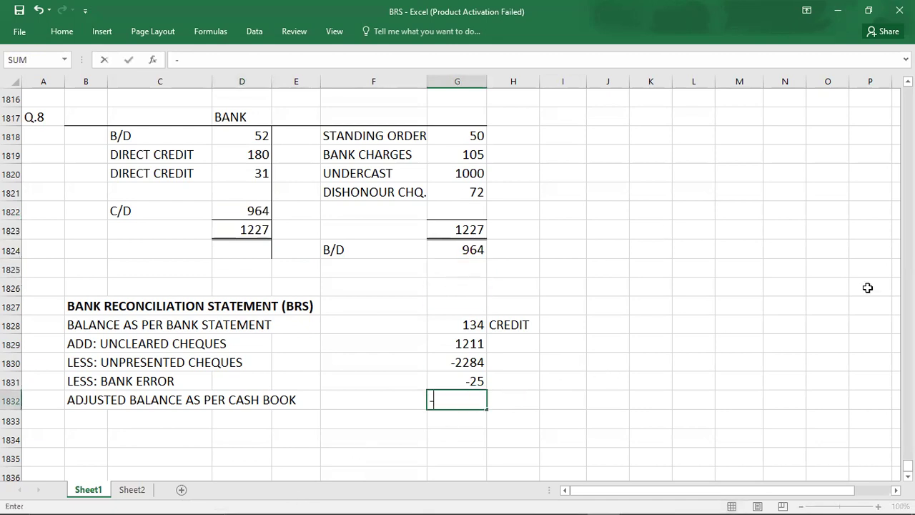
pyautogui.write('964')
pyautogui.press('Return')
pyautogui.press('Up')
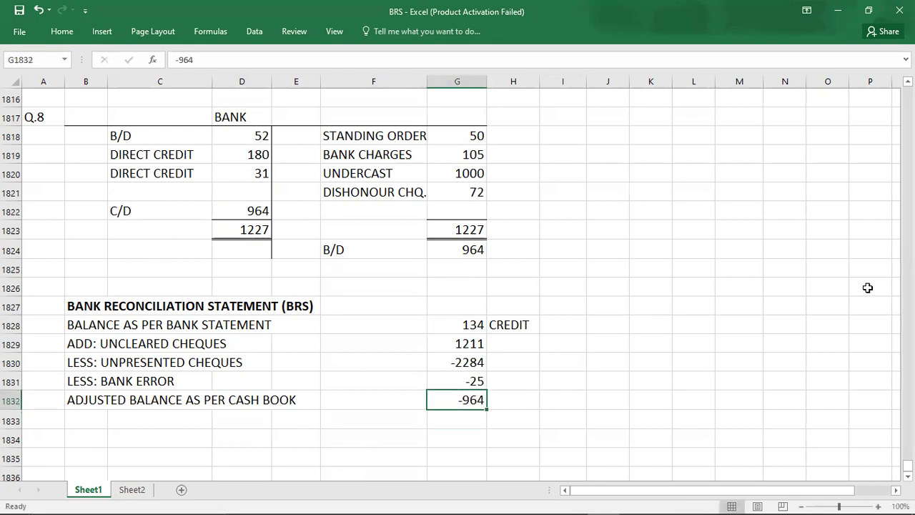
pyautogui.press('F4')
pyautogui.press('Right')
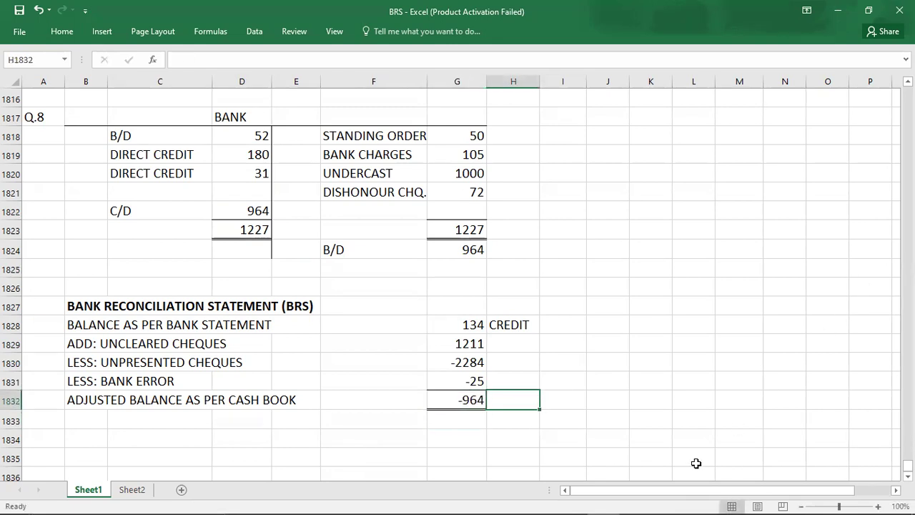
pyautogui.write('OVERDRAWN')
pyautogui.press('Return')
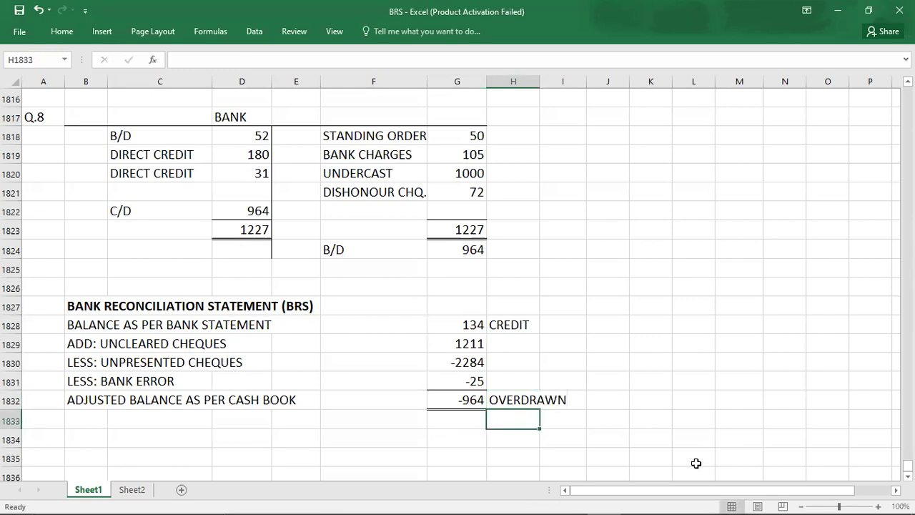
pyautogui.click(45, 116)
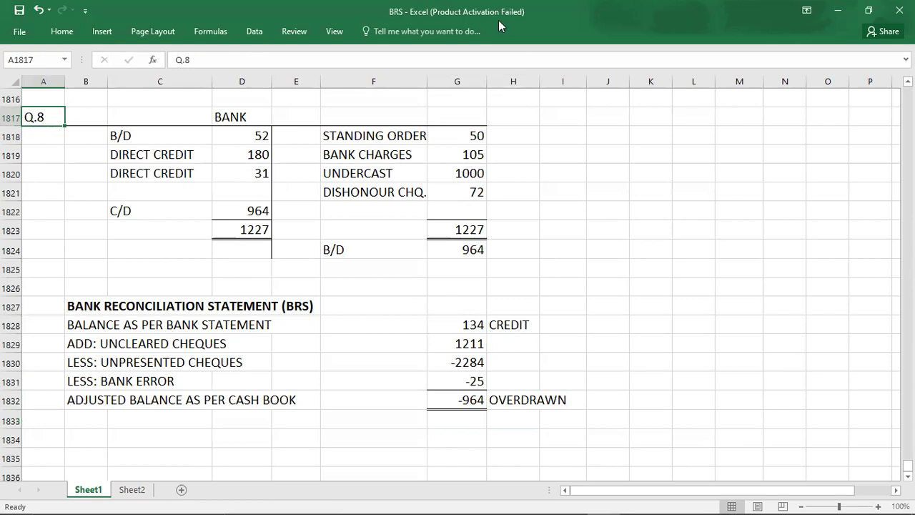